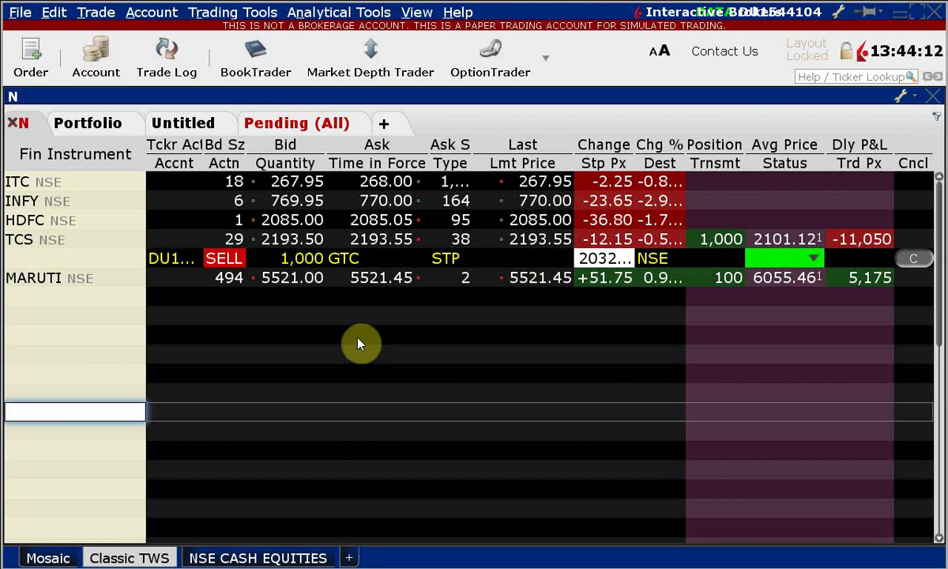
# - Create a good-till-cancelled (GTC) limit buy order for 100 MARUTI shares at a limit price of 5501.40
pyautogui.click(382, 285)
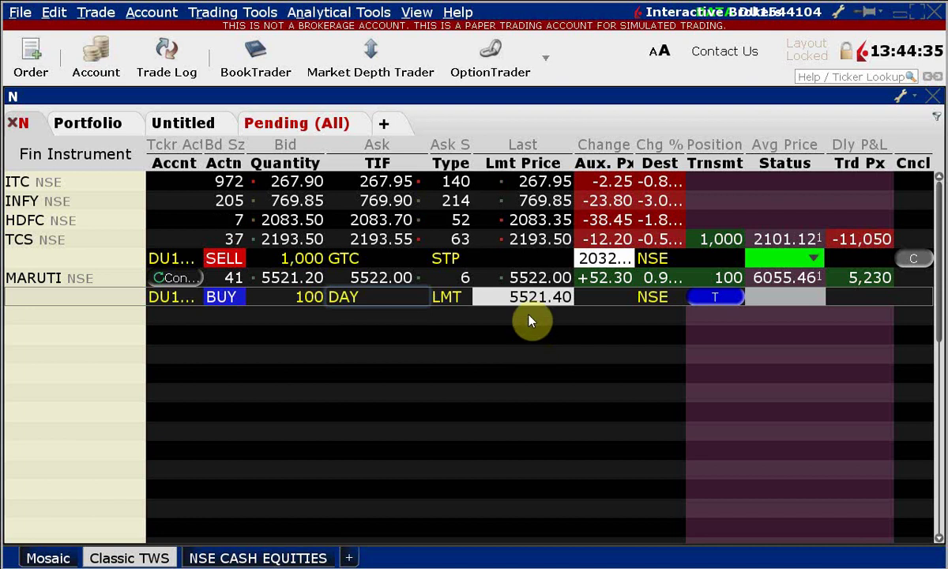
pyautogui.click(528, 303)
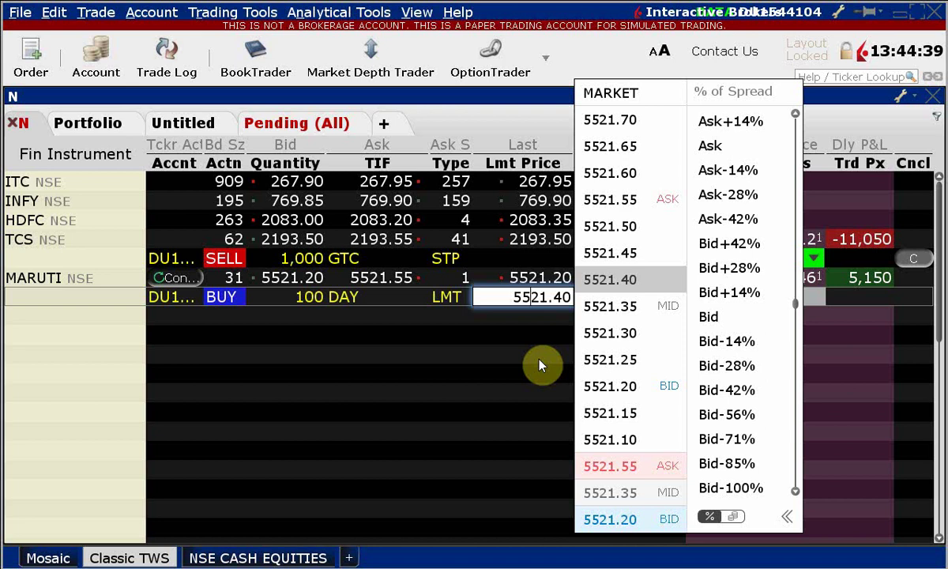
pyautogui.press('Delete')
pyautogui.write('0')
pyautogui.press('Return')
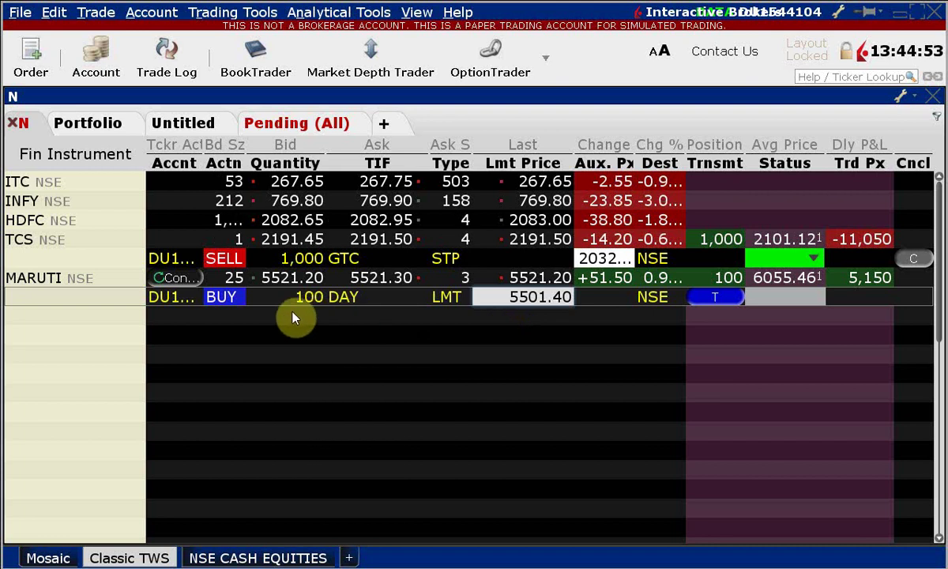
pyautogui.click(353, 301)
pyautogui.click(350, 338)
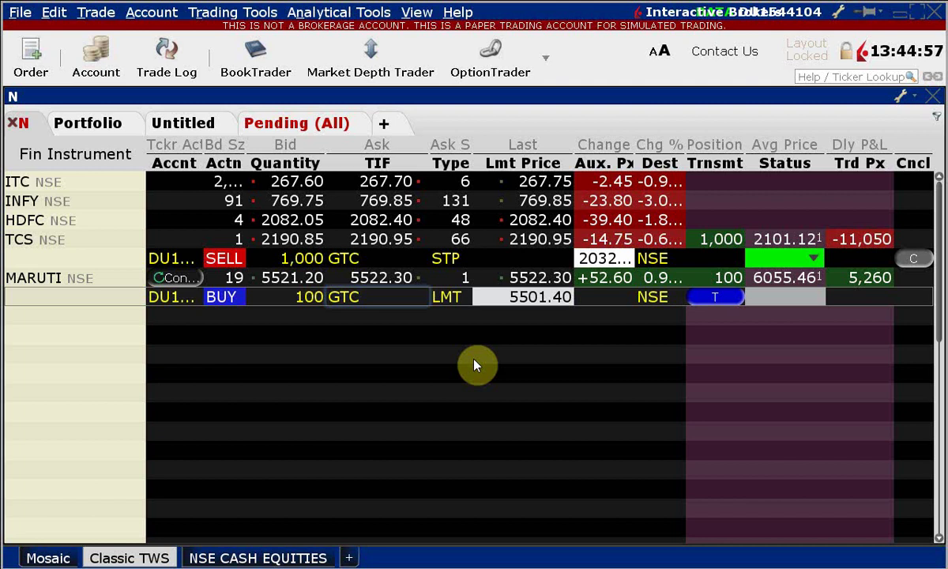
# - Attach bracket orders to the MARUTI buy order
pyautogui.rightClick(593, 301)
pyautogui.moveTo(624, 298)
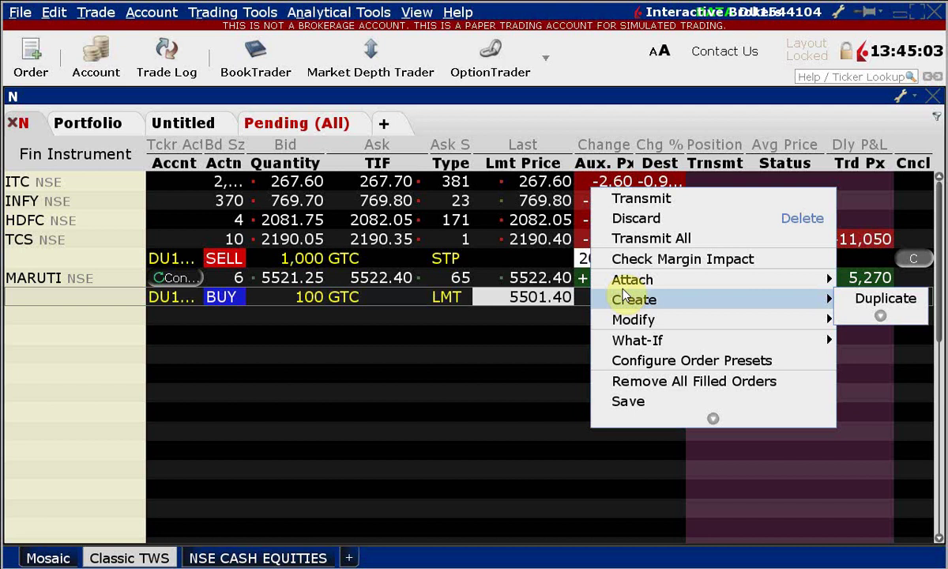
pyautogui.moveTo(633, 282)
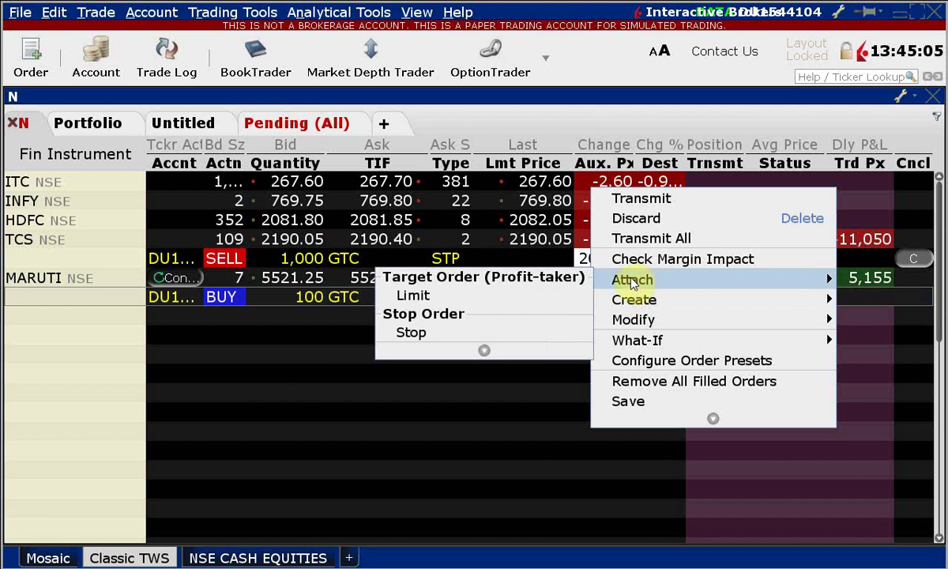
pyautogui.click(484, 356)
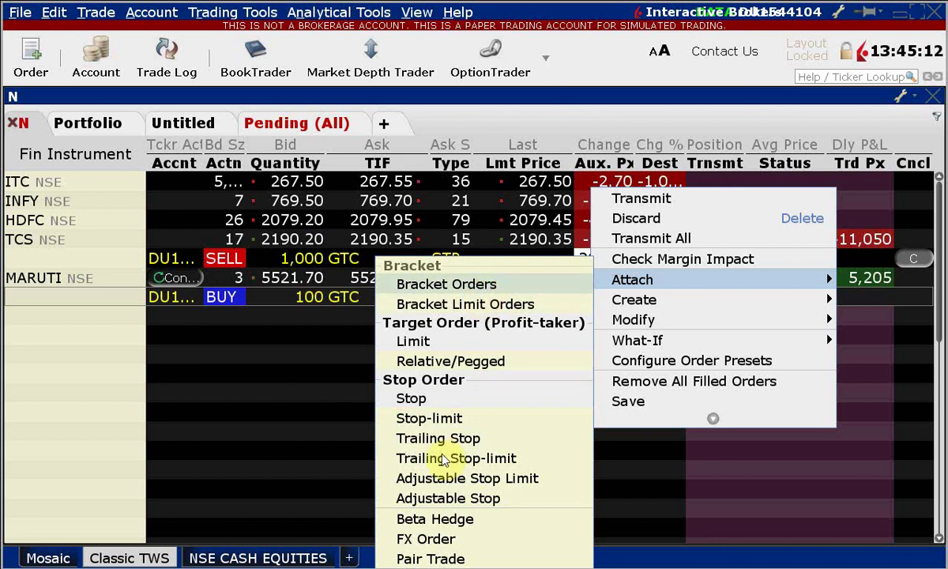
pyautogui.press('Return')
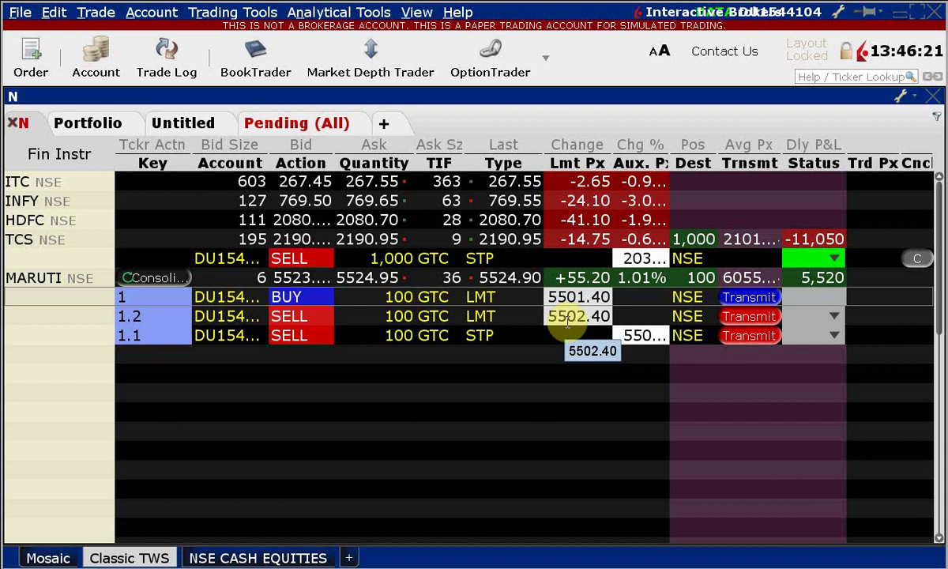
# - Set the limit price of the attached MARUTI profit-taker sell order (1.2) to 5700.40
pyautogui.click(568, 316)
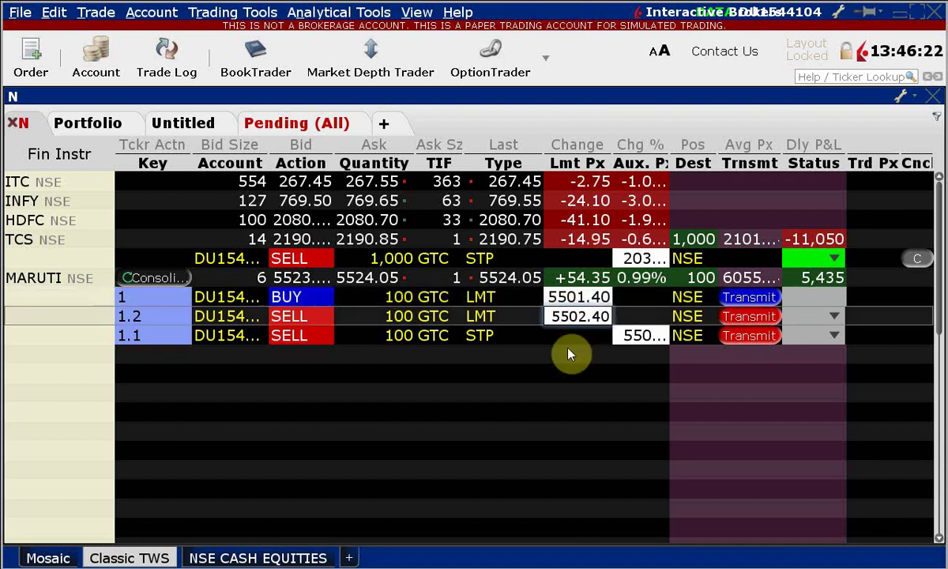
pyautogui.hotkey('shift', 'Right')
pyautogui.hotkey('shift', 'Right')
pyautogui.hotkey('shift', 'Right')
pyautogui.hotkey('shift', 'Right')
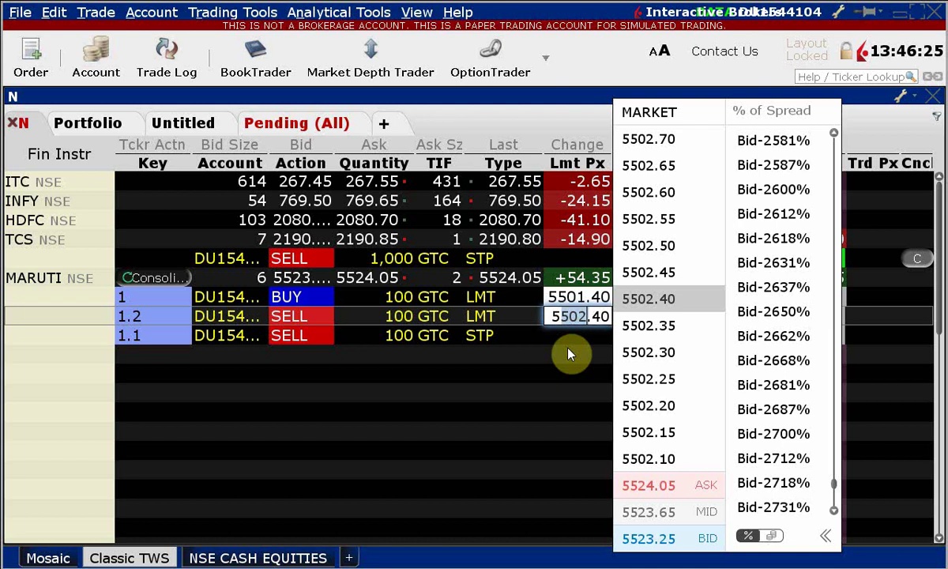
pyautogui.write('5700')
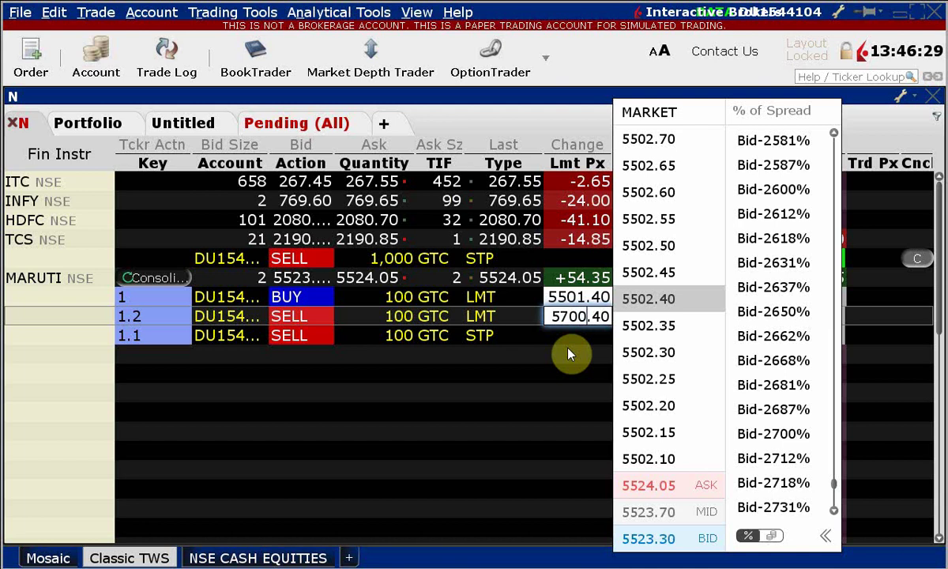
pyautogui.press('Return')
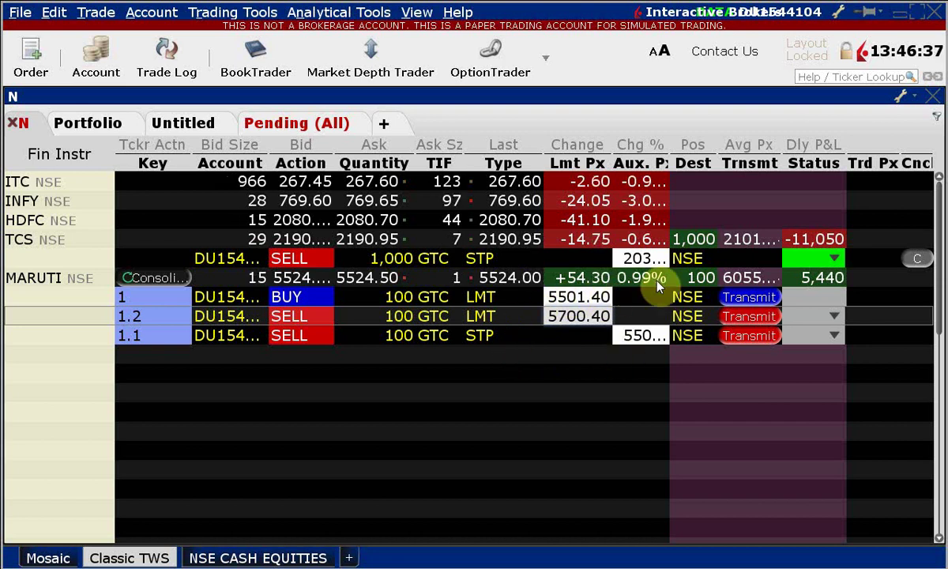
# - Resize the limit price and auxiliary price columns so both show their full order prices
pyautogui.moveTo(672, 144); pyautogui.dragTo(695, 151)
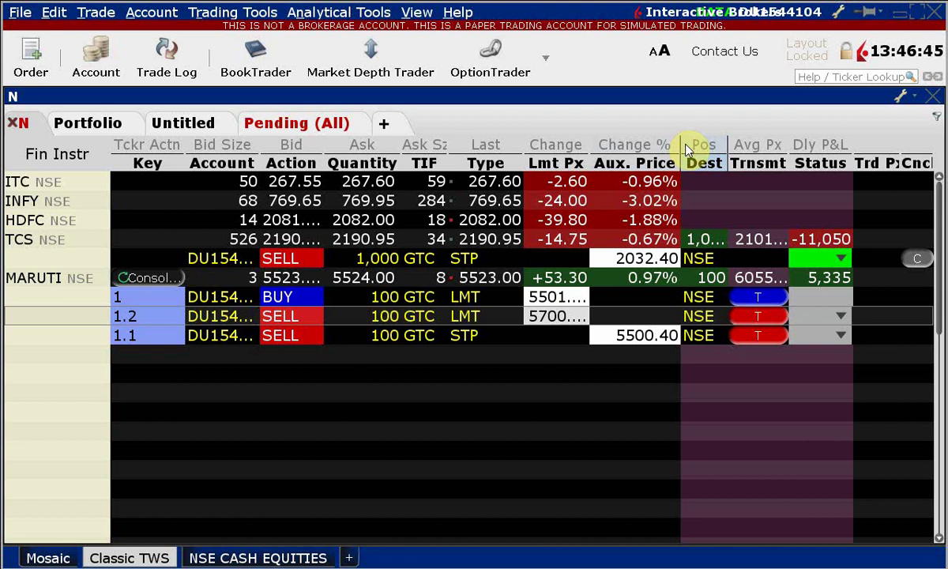
pyautogui.moveTo(683, 144); pyautogui.dragTo(671, 144)
pyautogui.moveTo(591, 145); pyautogui.dragTo(605, 146)
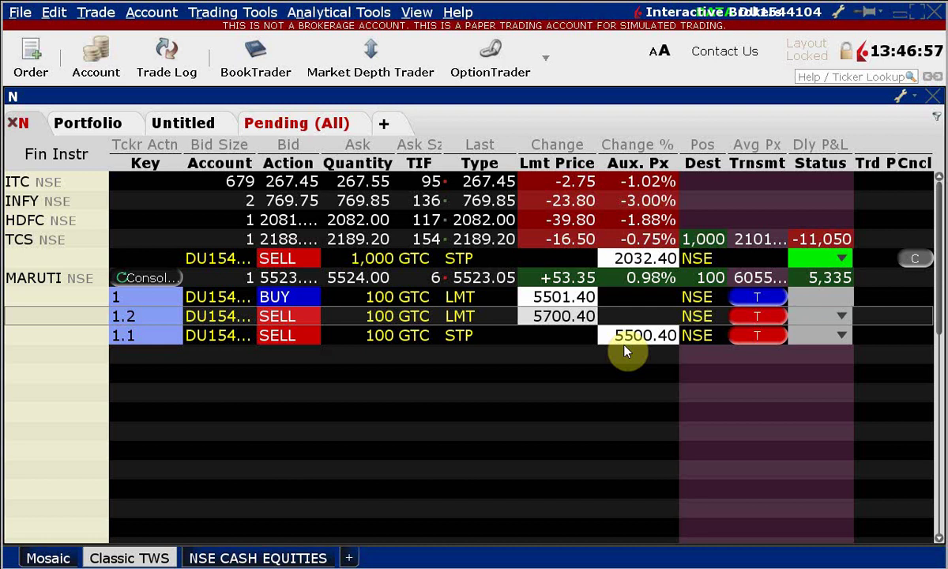
# - Set the stop price of the attached MARUTI stop-loss sell order (1.1) to 4950.40
pyautogui.click(628, 336)
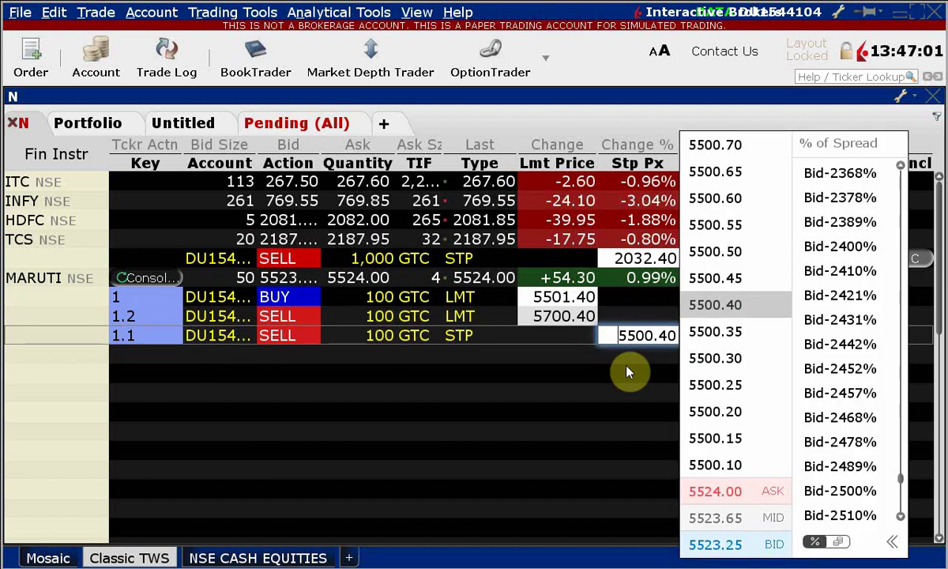
pyautogui.press('BackSpace')
pyautogui.write('4')
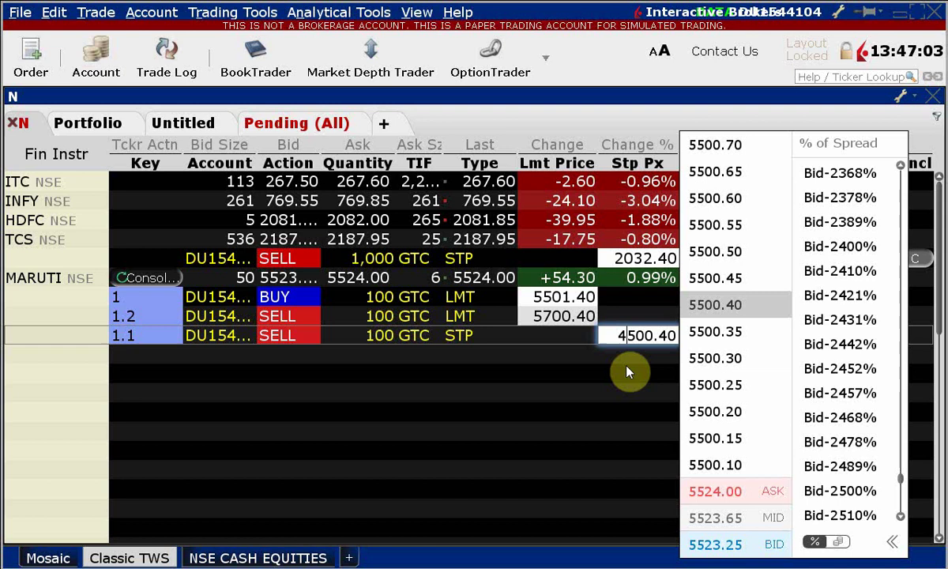
pyautogui.press('Left')
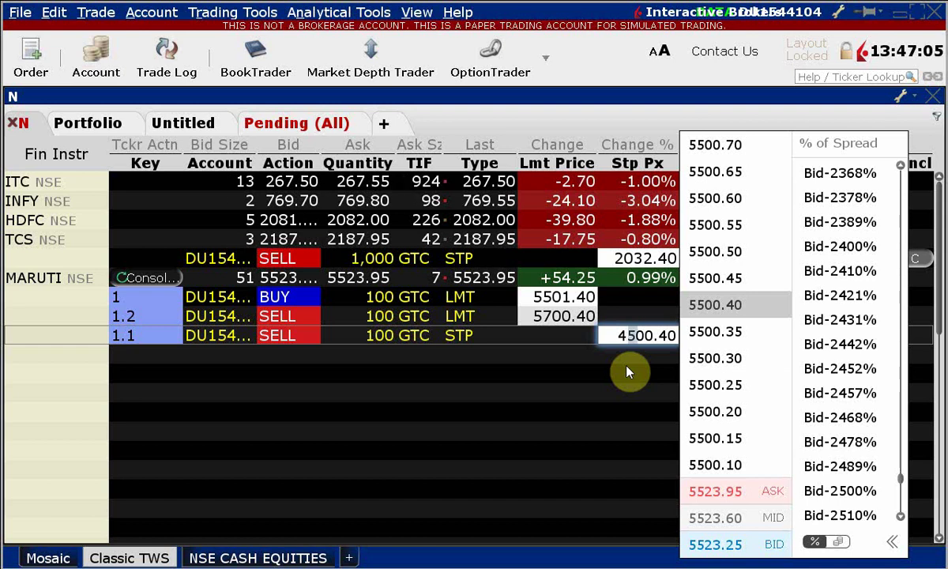
pyautogui.press('Delete')
pyautogui.write('9')
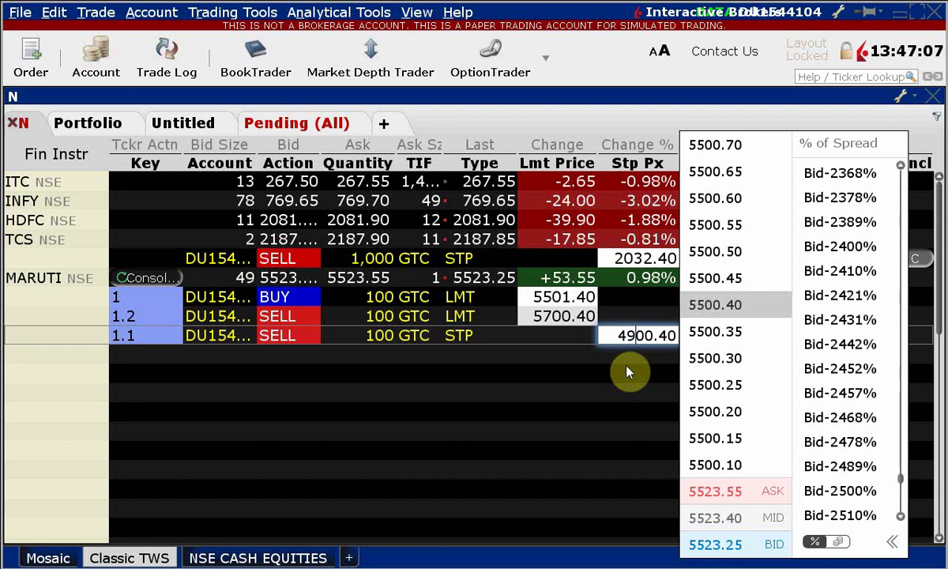
pyautogui.press('Delete')
pyautogui.write('5')
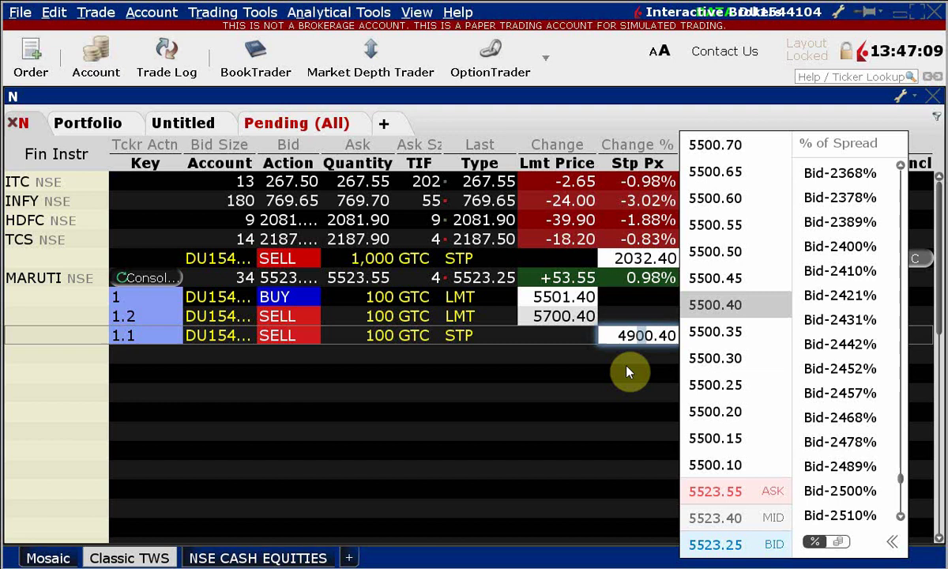
pyautogui.press('Return')
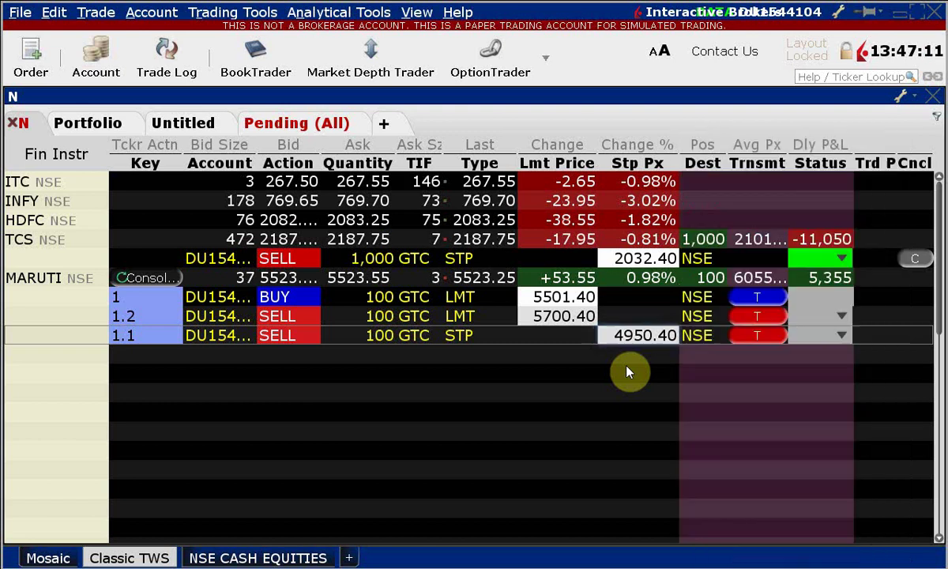
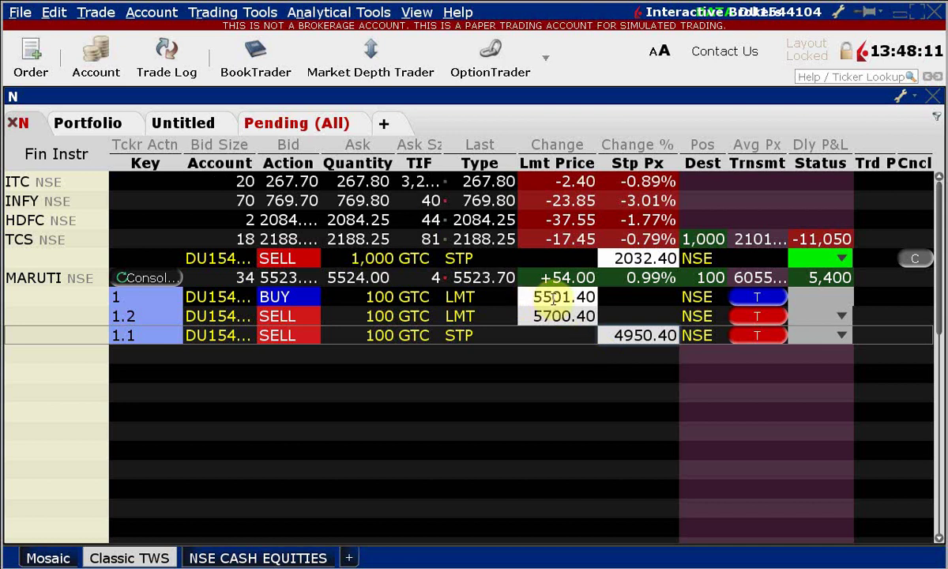
# - Correct the MARUTI stop-loss sell order's stop price to 5450.40
pyautogui.click(628, 340)
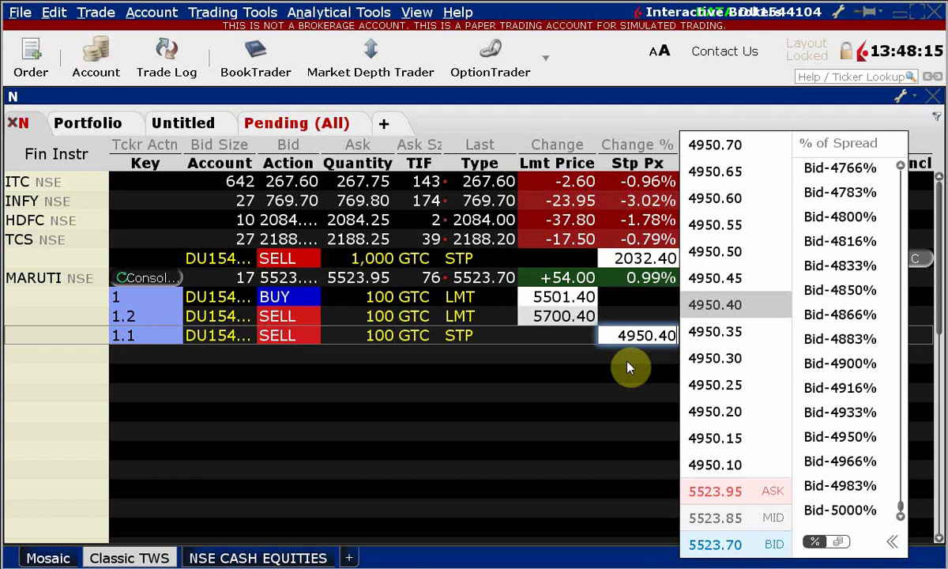
pyautogui.press('Left')
pyautogui.press('Left')
pyautogui.press('Home')
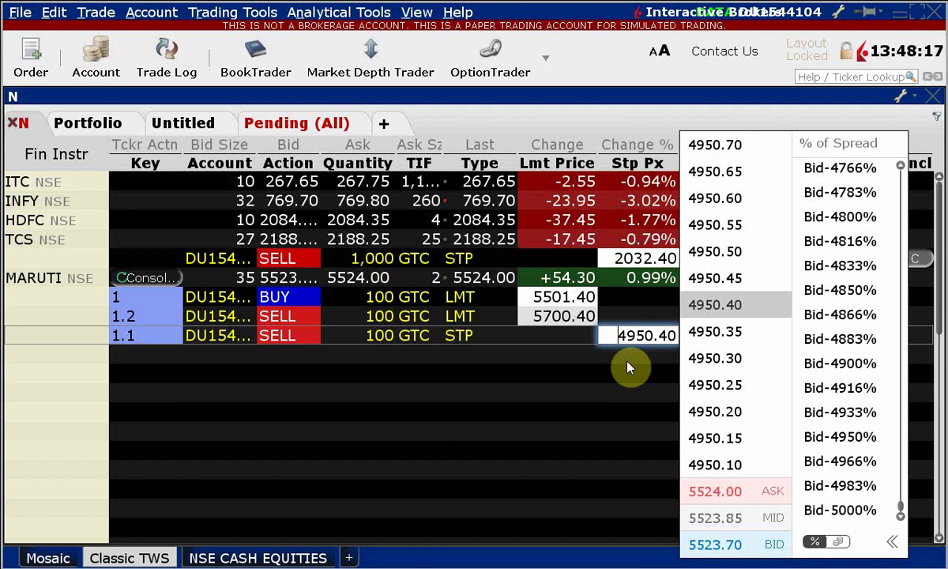
pyautogui.hotkey('shift', 'Right')
pyautogui.hotkey('shift', 'Right')
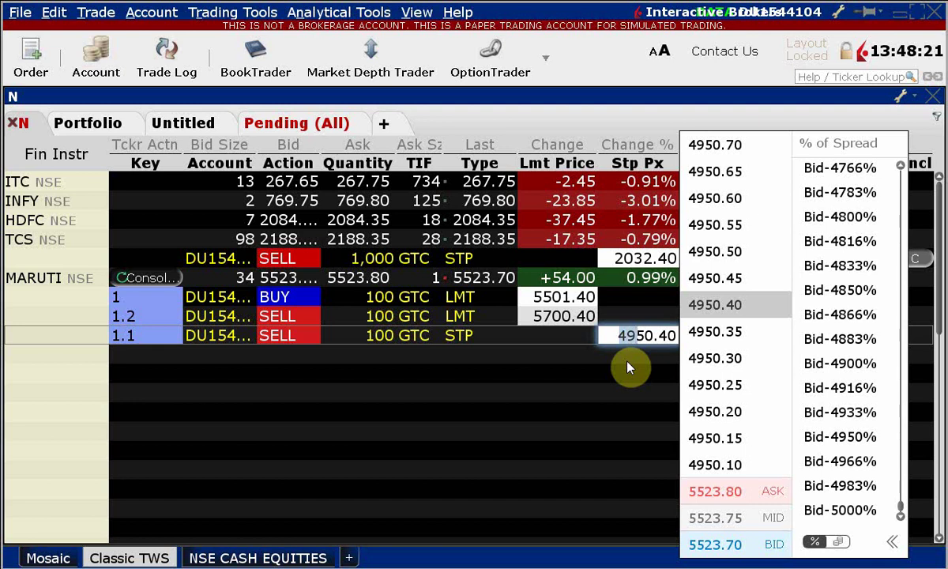
pyautogui.write('5')
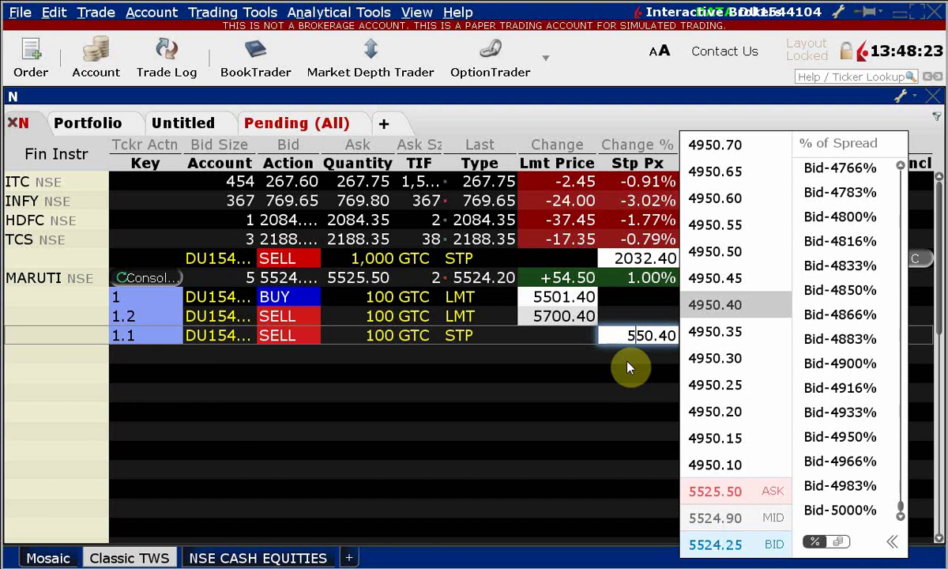
pyautogui.press('Return')
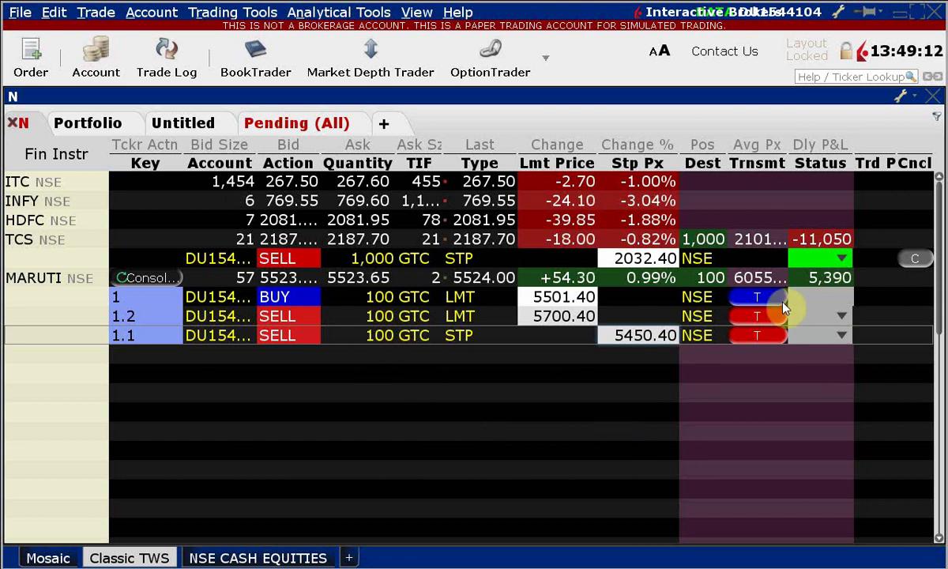
# - Review the order confirmation for the MARUTI bracket order and dismiss it without transmitting
pyautogui.click(757, 297)
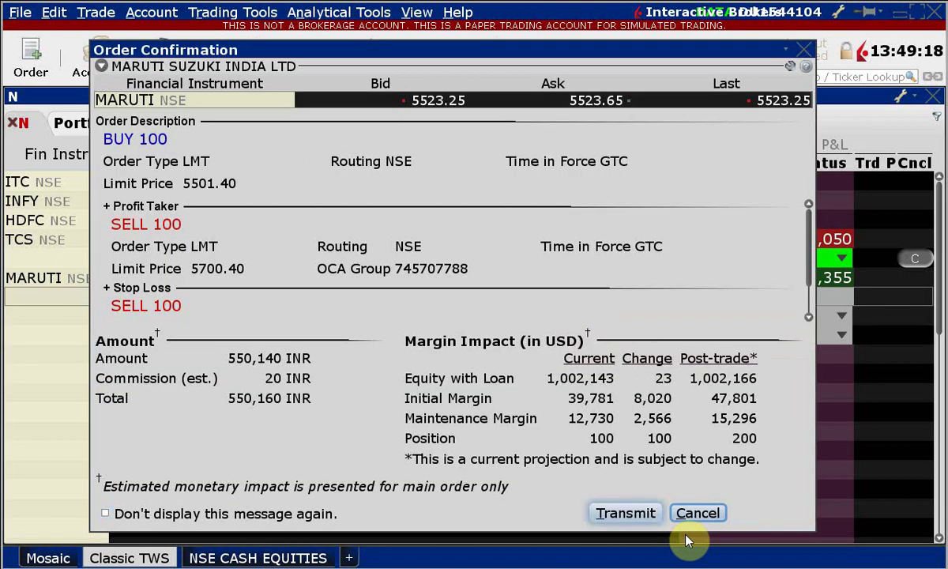
pyautogui.click(696, 514)
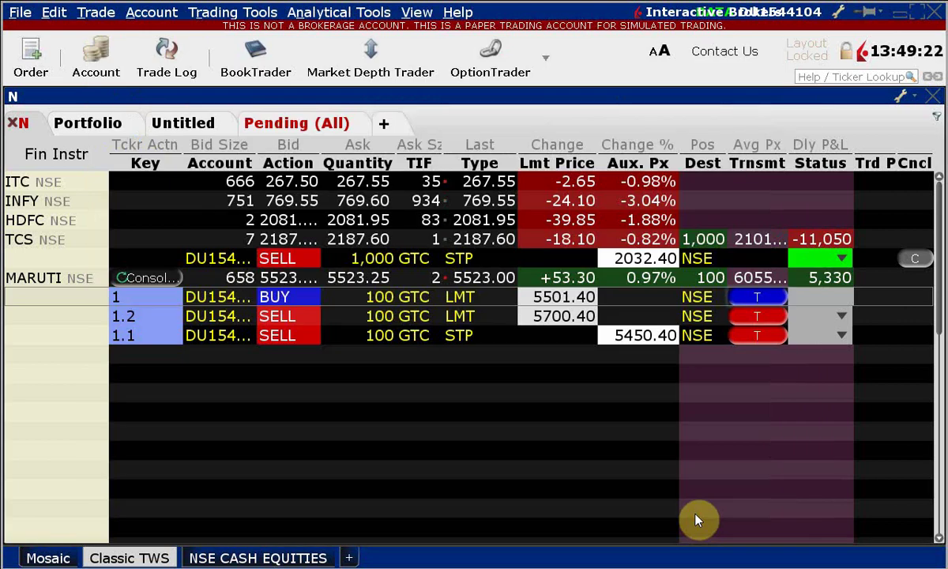
# - Switch to the browser and bring up the "S_UNIT 1 - Economies and Markets (Short Version)" document at the exit price and position size notes
pyautogui.hotkey('alt', 'Tab')
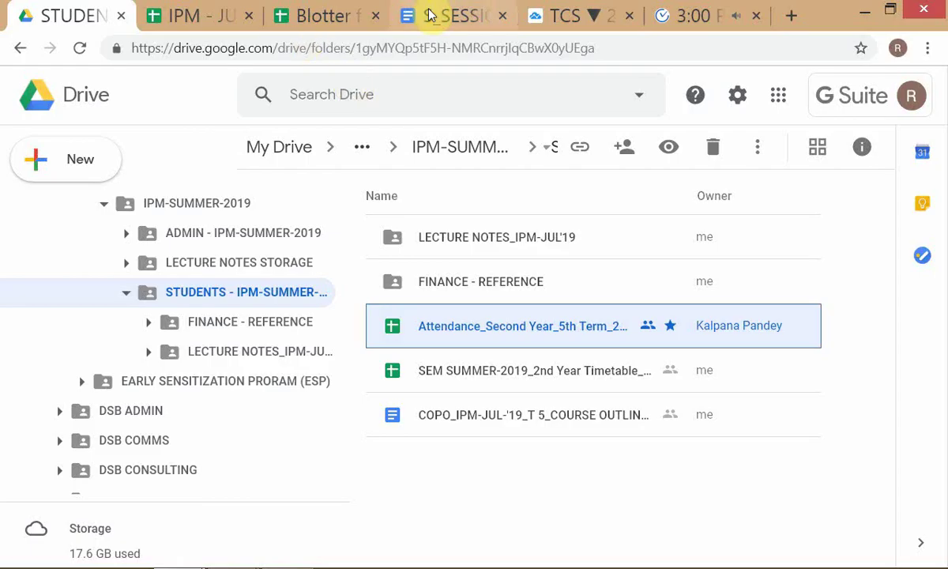
pyautogui.hotkey('alt', 'Tab')
pyautogui.press('Tab')
pyautogui.hotkey('alt', 'Tab')
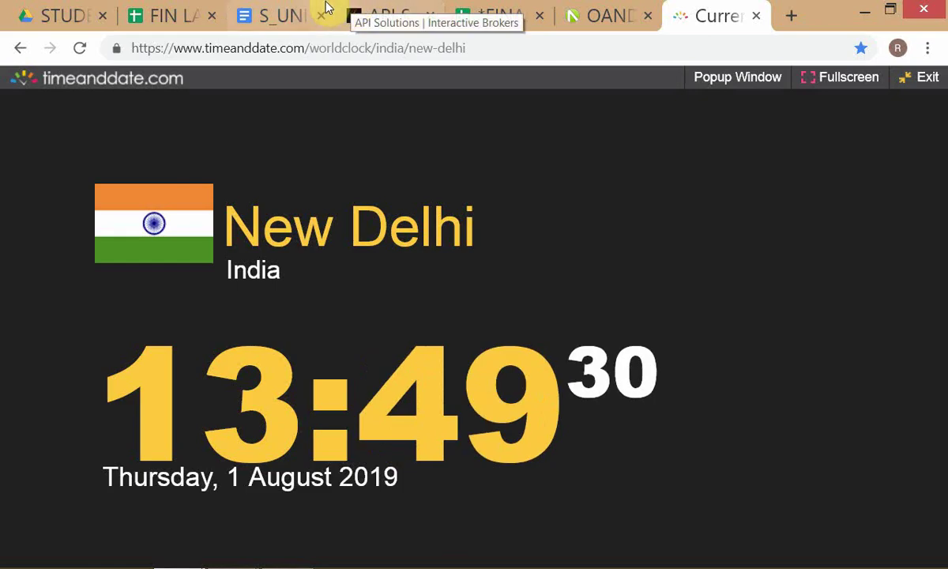
pyautogui.click(281, 15)
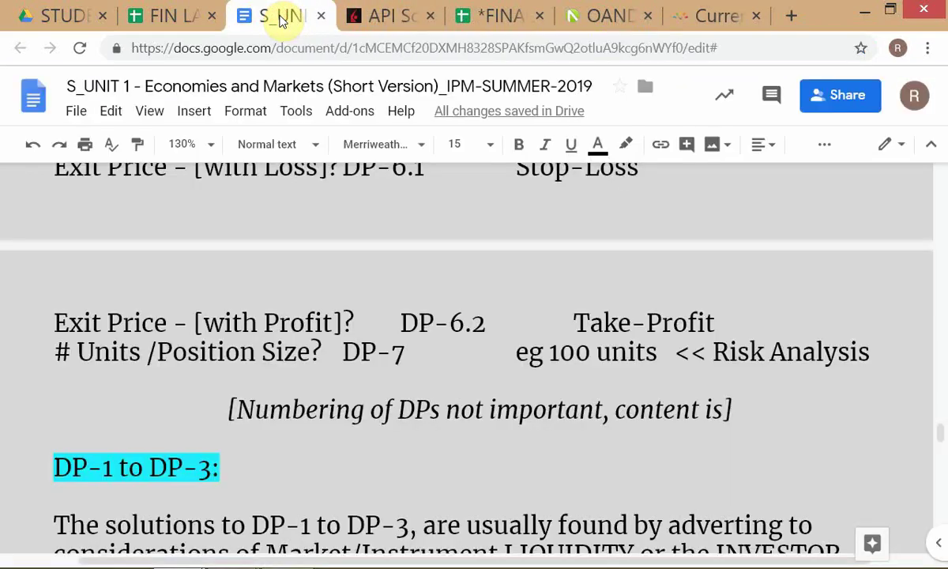
pyautogui.click(257, 408)
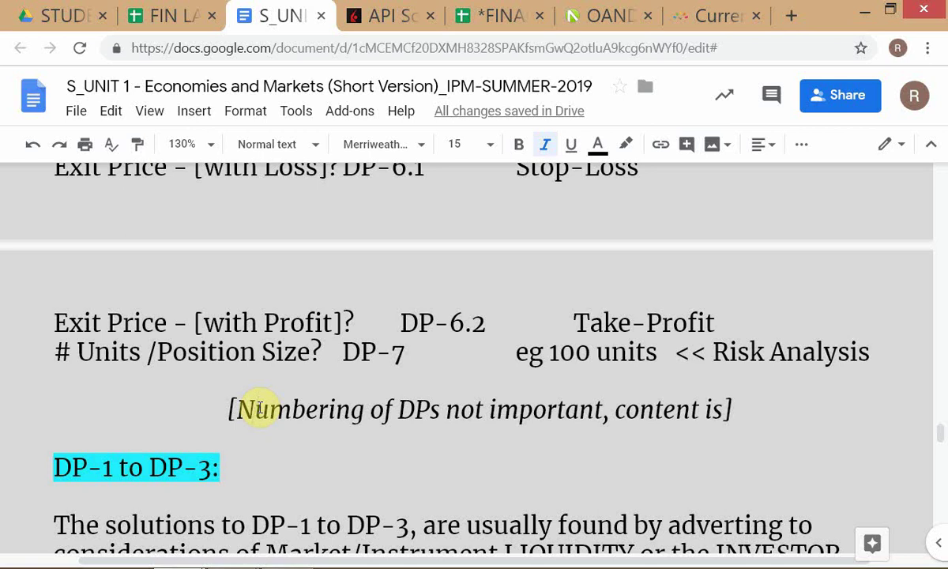
pyautogui.click(256, 393)
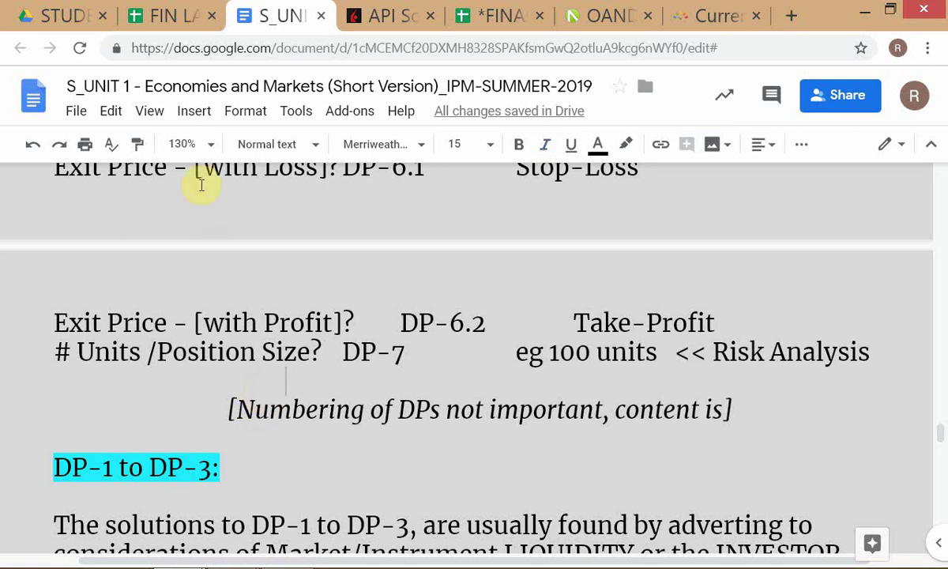
# - Set the document's zoom level to 115%
pyautogui.click(187, 146)
pyautogui.write('115')
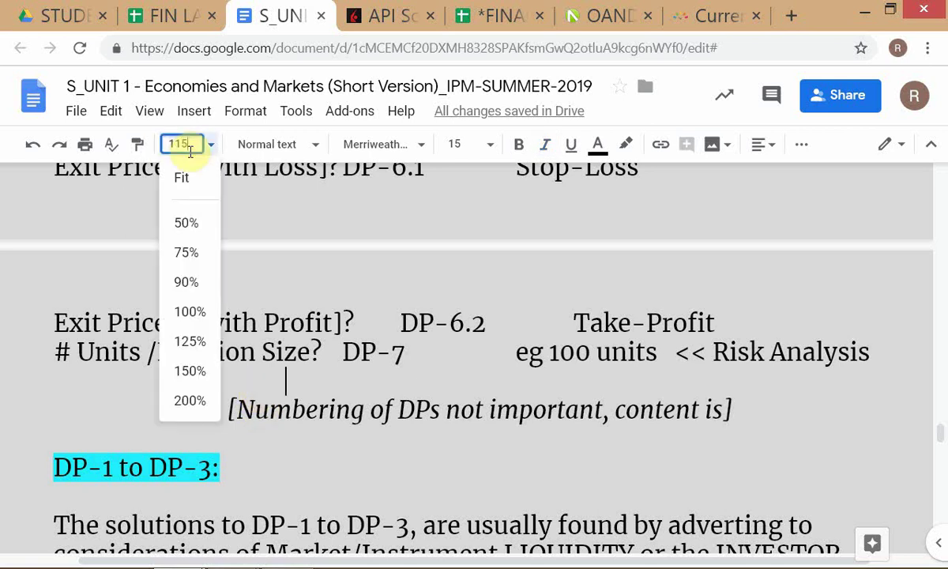
pyautogui.press('Return')
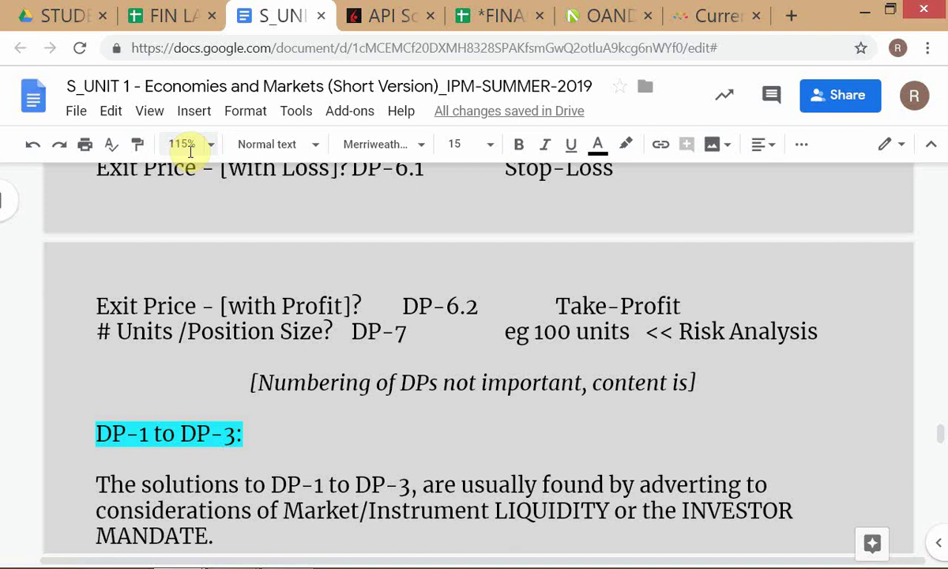
# - Read through the investor mandate notes and the Order Types section covering entry price categories 6.1 to 6.3
pyautogui.press('pagedown')
pyautogui.press('pagedown')
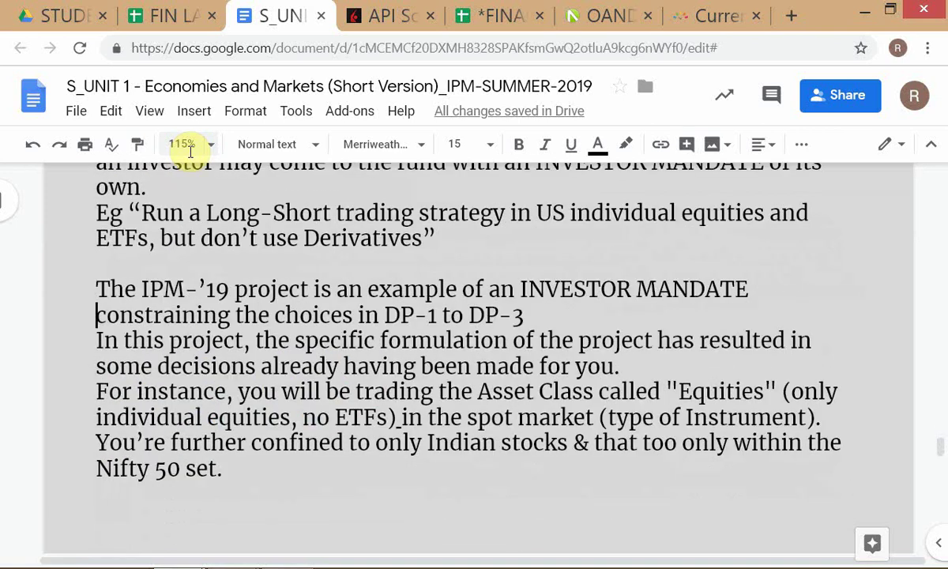
pyautogui.press('pagedown')
pyautogui.press('pagedown')
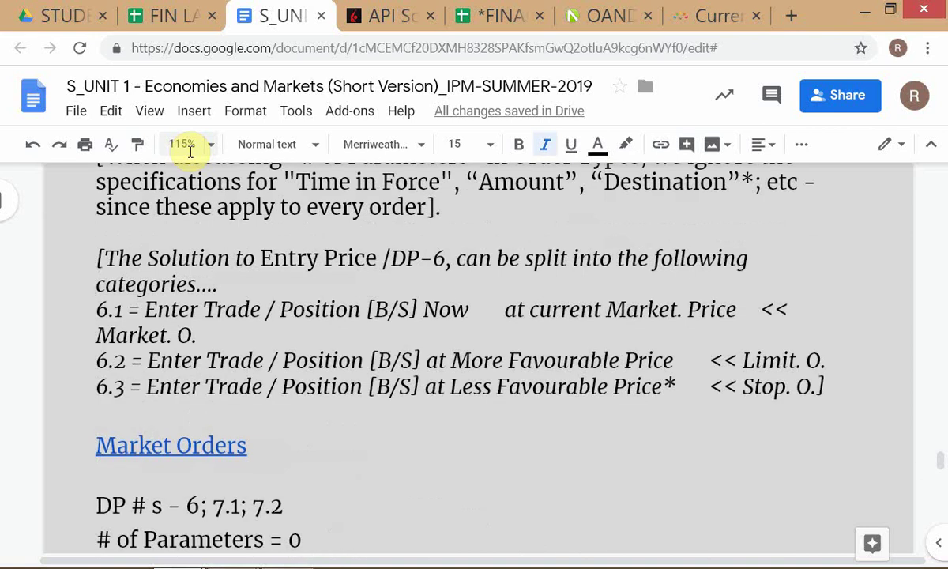
pyautogui.scroll(3, 412, 373)
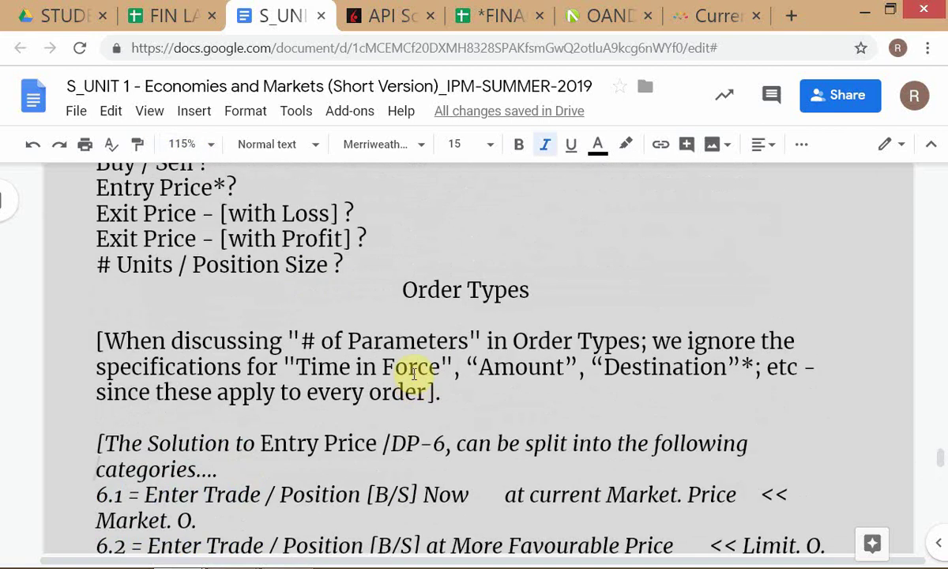
pyautogui.scroll(-1, 412, 372)
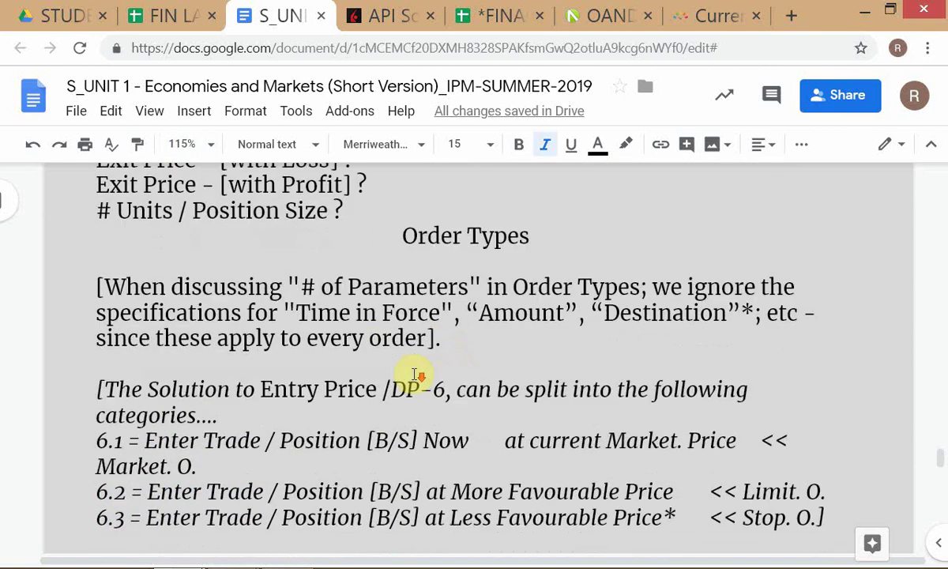
# - Switch back to Trader Workstation and slightly widen the Bid / Action column of the order grid
pyautogui.hotkey('alt', 'Tab')
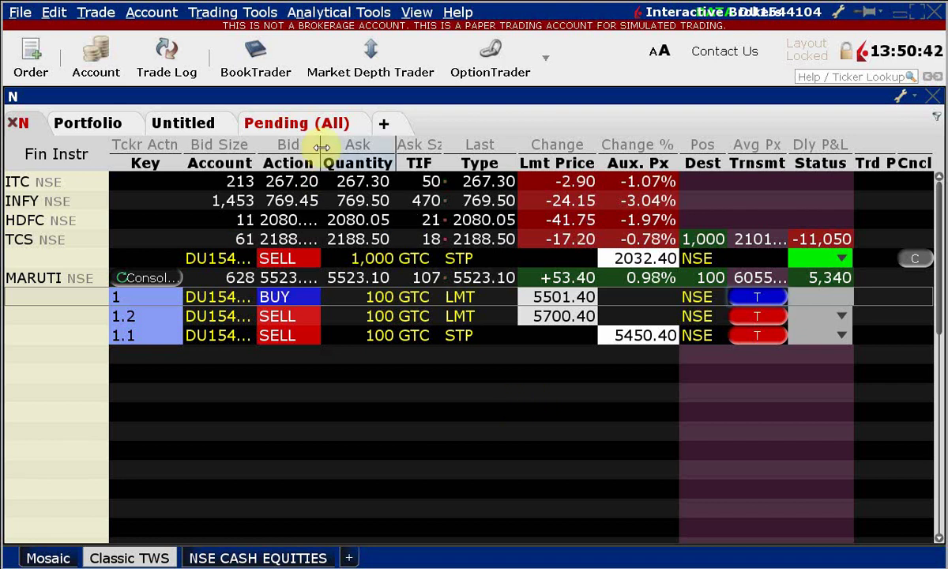
pyautogui.moveTo(320, 145); pyautogui.dragTo(330, 145)
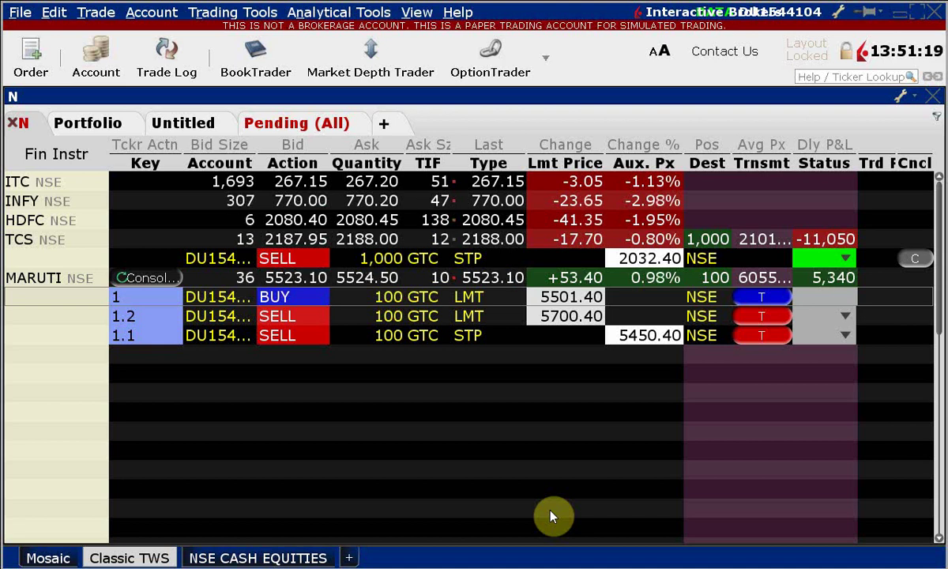
pyautogui.hotkey('alt', 'Tab')
pyautogui.hotkey('alt', 'Tab')
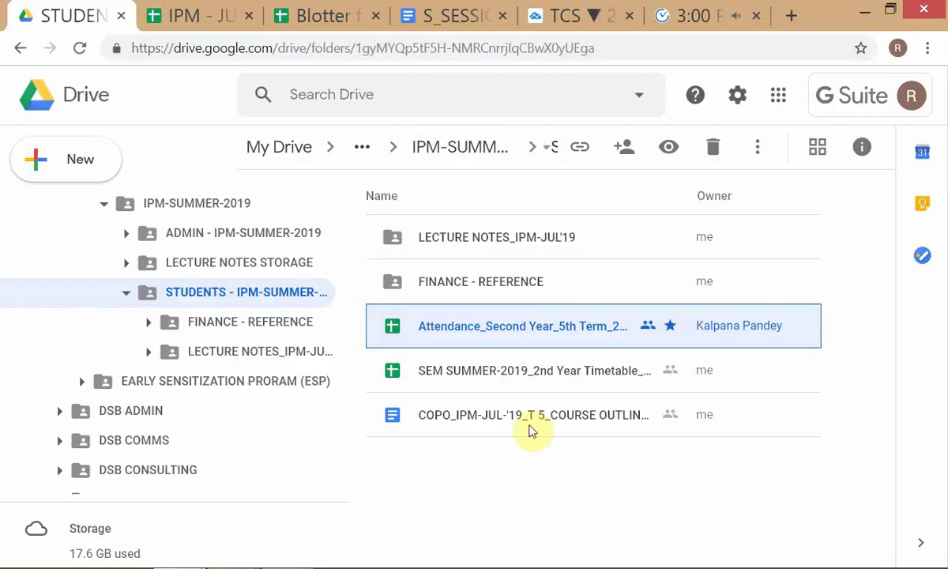
pyautogui.hotkey('alt', 'Tab')
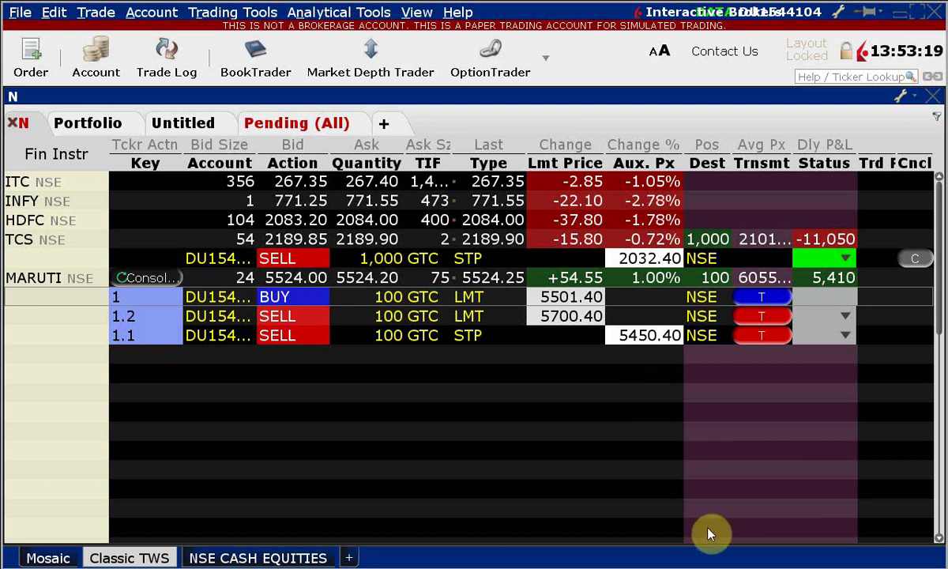
# - Transmit the MARUTI bracket order, overriding the warning about its stop-loss order
pyautogui.click(763, 305)
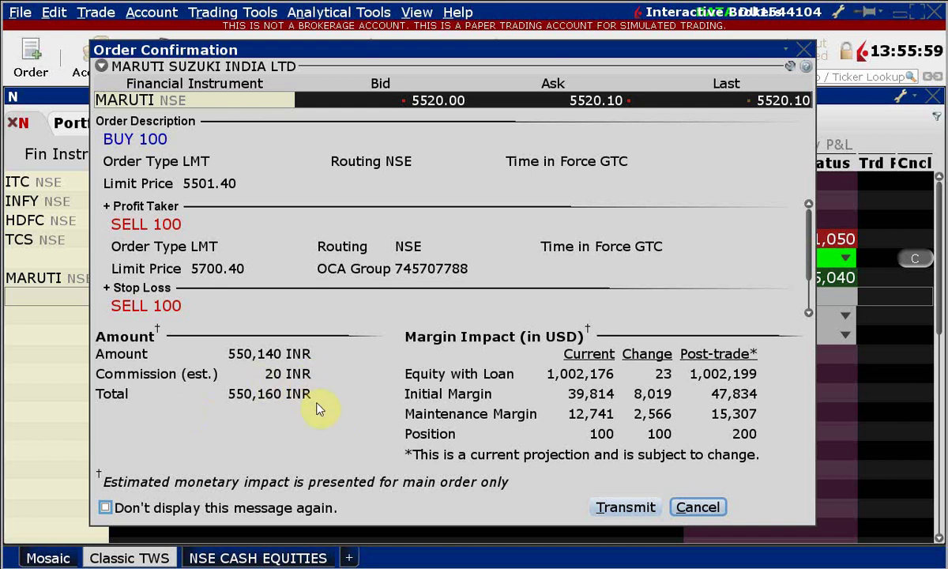
pyautogui.click(627, 507)
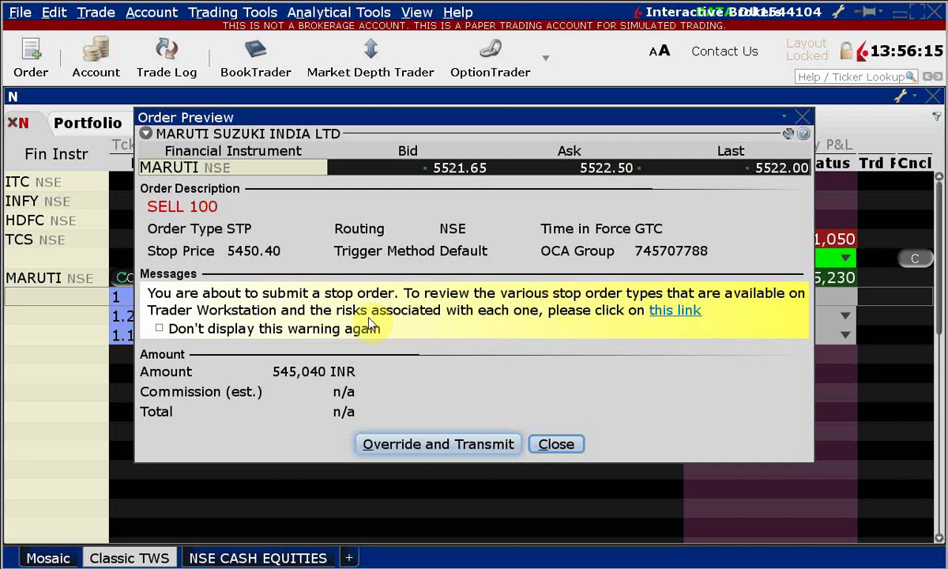
pyautogui.click(445, 444)
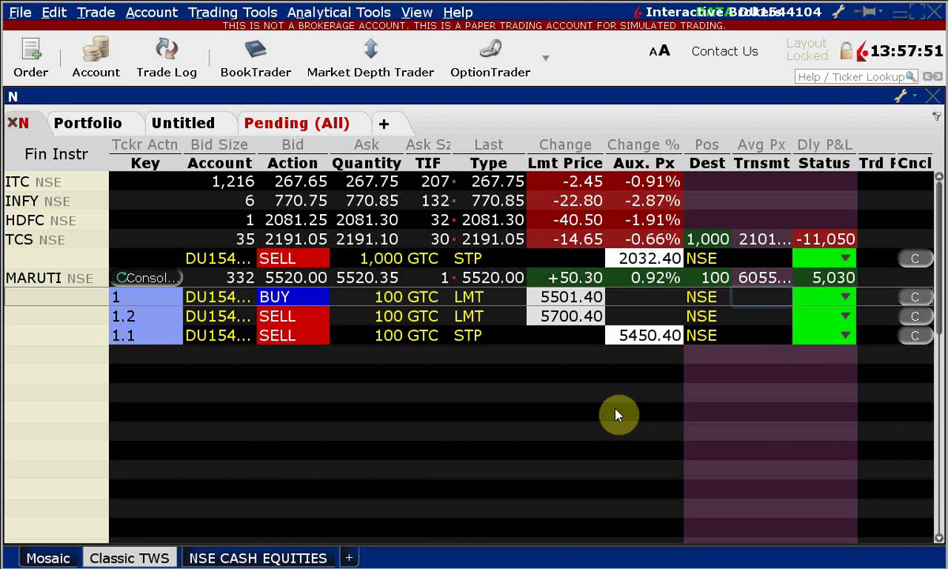
# - Look at the TCS price chart on TradingView in the browser and return to Trader Workstation
pyautogui.hotkey('alt', 'Tab')
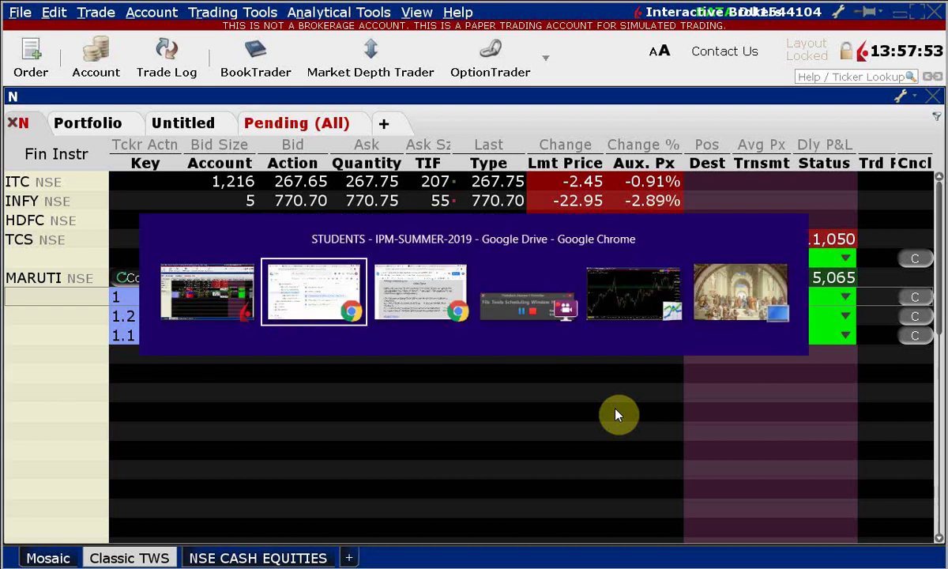
pyautogui.hotkey('alt', 'Tab')
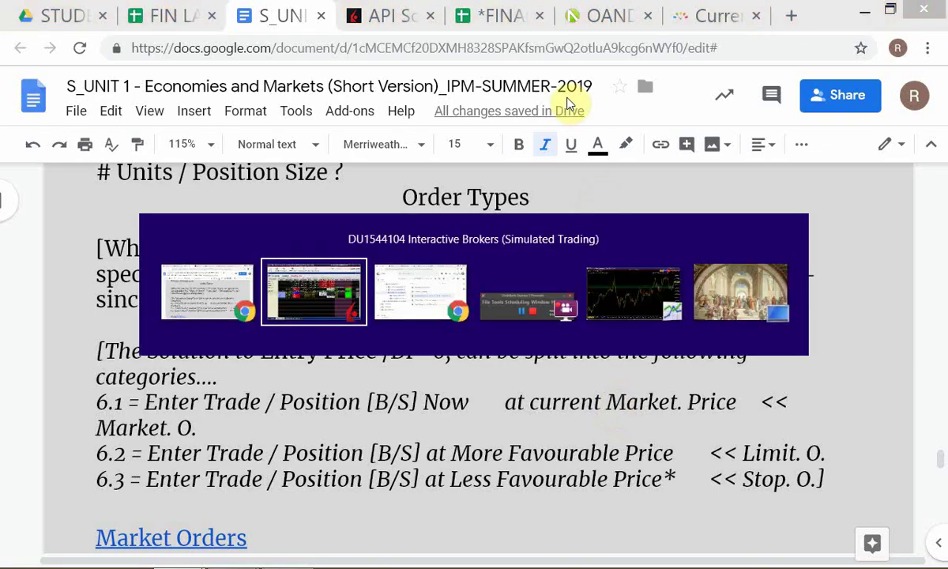
pyautogui.click(568, 21)
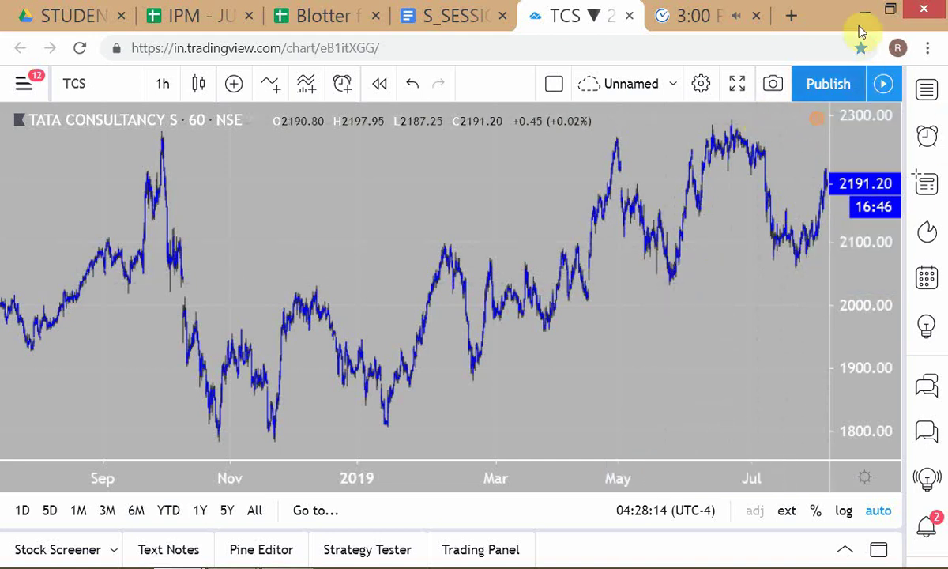
pyautogui.moveTo(726, 554)
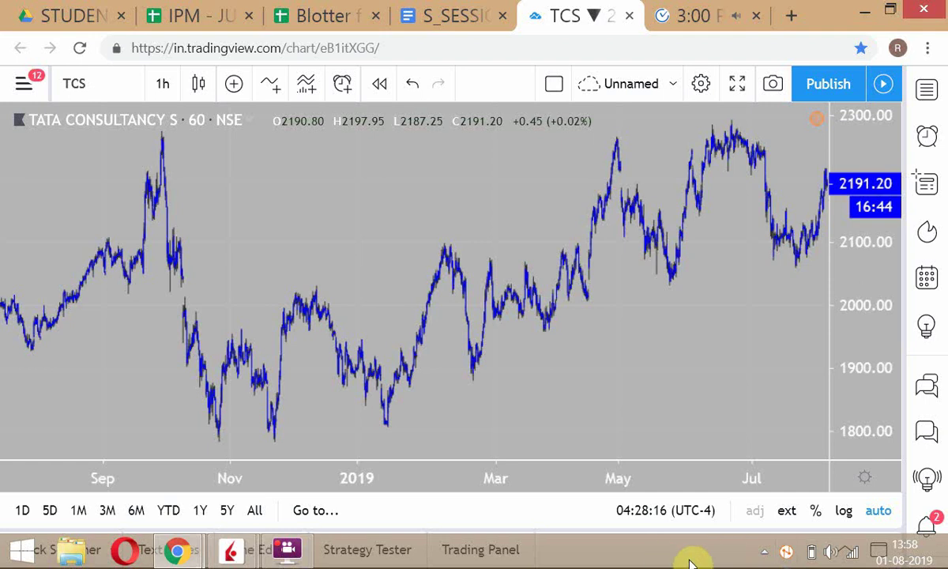
pyautogui.hotkey('alt', 'Tab')
pyautogui.hotkey('alt', 'Tab')
pyautogui.press('Tab')
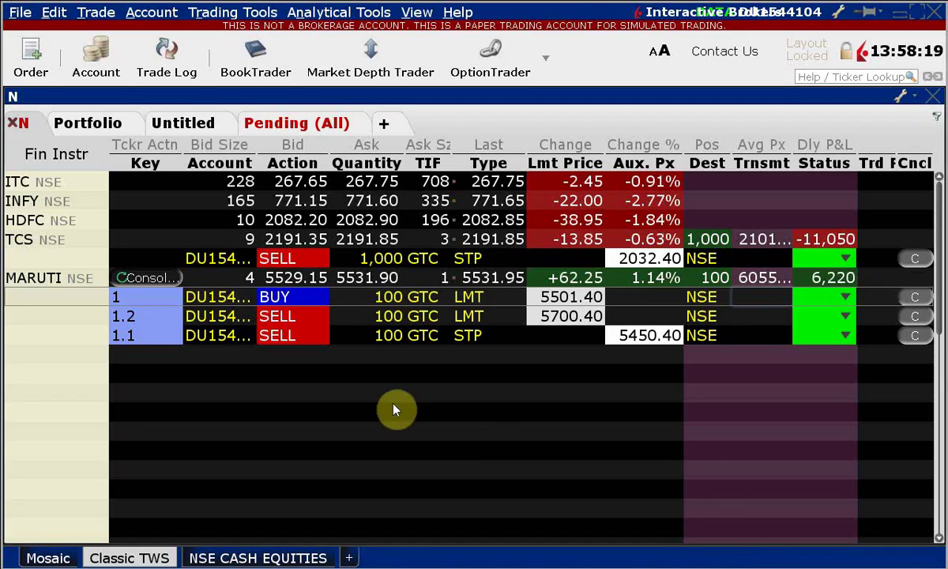
pyautogui.hotkey('alt', 'Tab')
pyautogui.hotkey('alt', 'Tab')
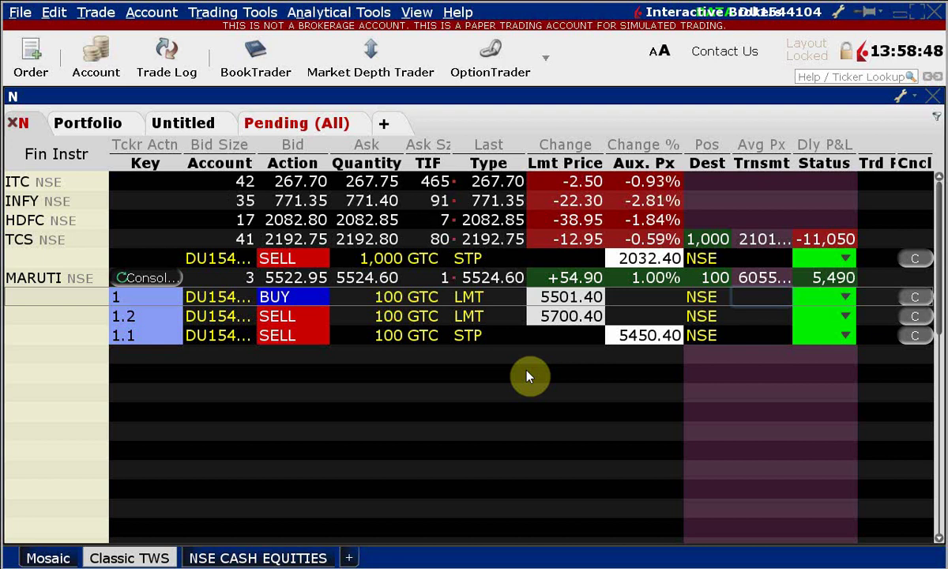
pyautogui.hotkey('alt', 'Tab')
pyautogui.hotkey('alt', 'Tab')
pyautogui.hotkey('alt', 'Tab')
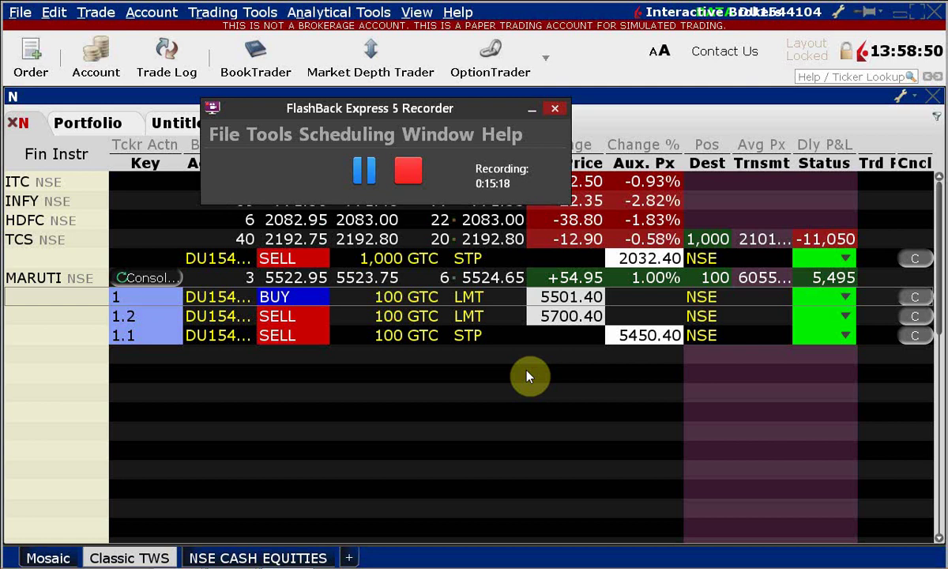
pyautogui.hotkey('alt', 'Tab')
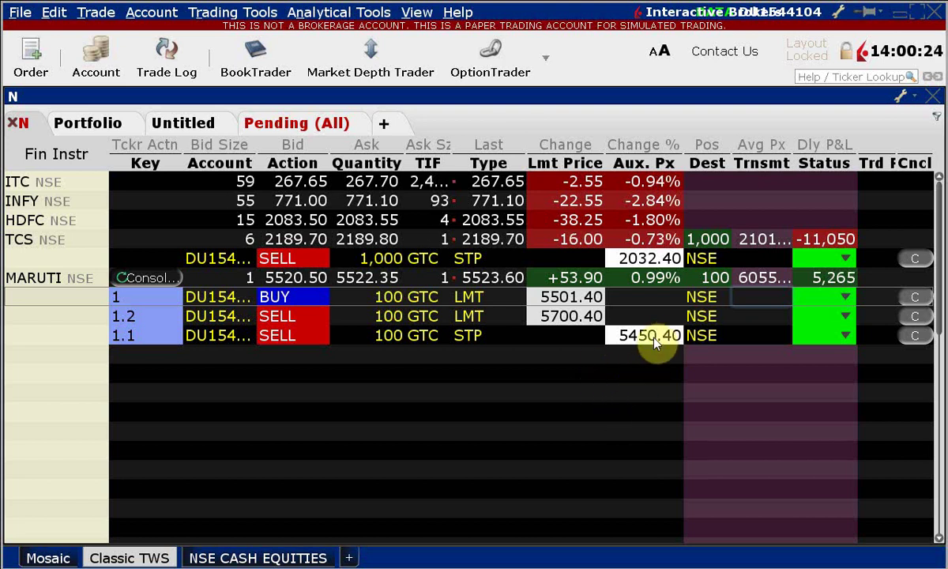
pyautogui.moveTo(821, 345)
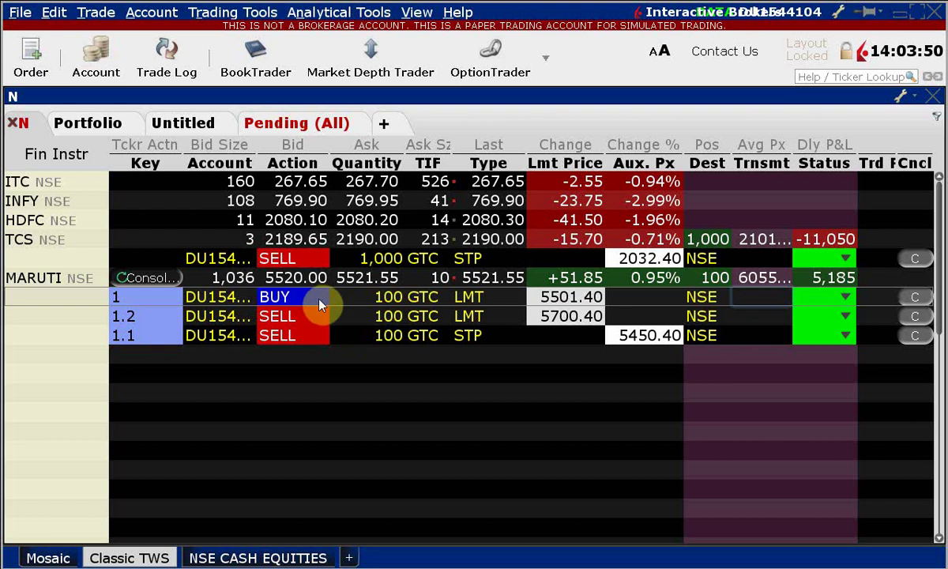
# - Draft a separate sell order for 100 MARUTI shares from the bid and set its order type to MKT
pyautogui.click(276, 278)
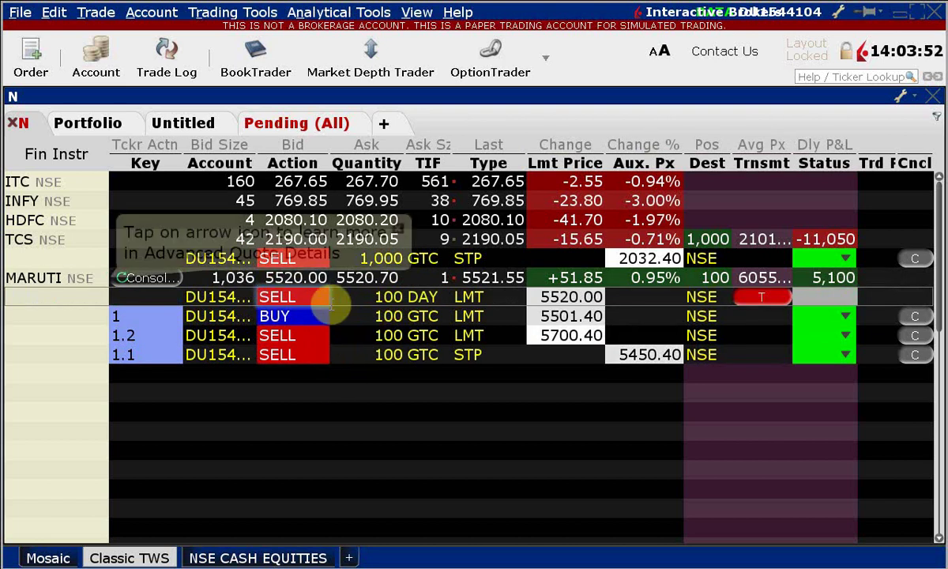
pyautogui.click(484, 304)
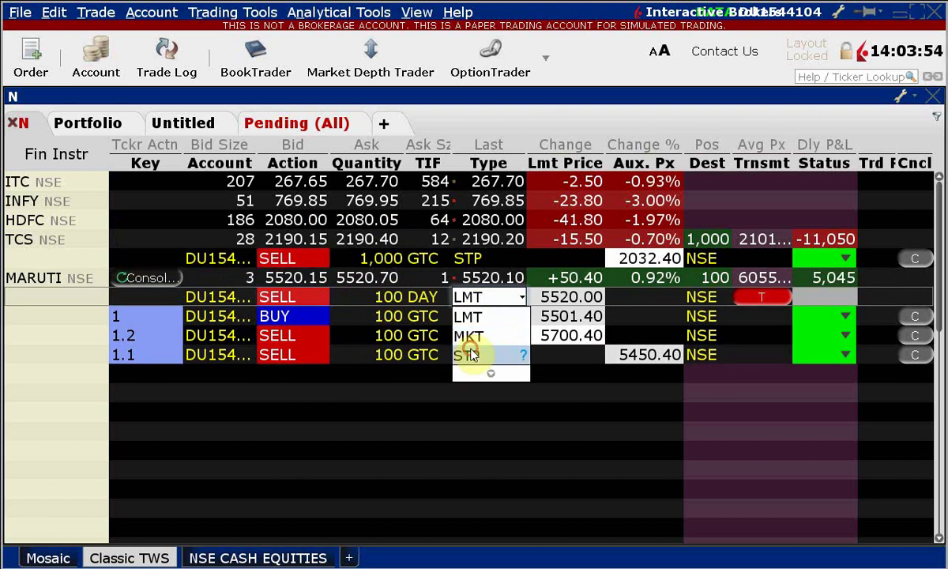
pyautogui.click(468, 337)
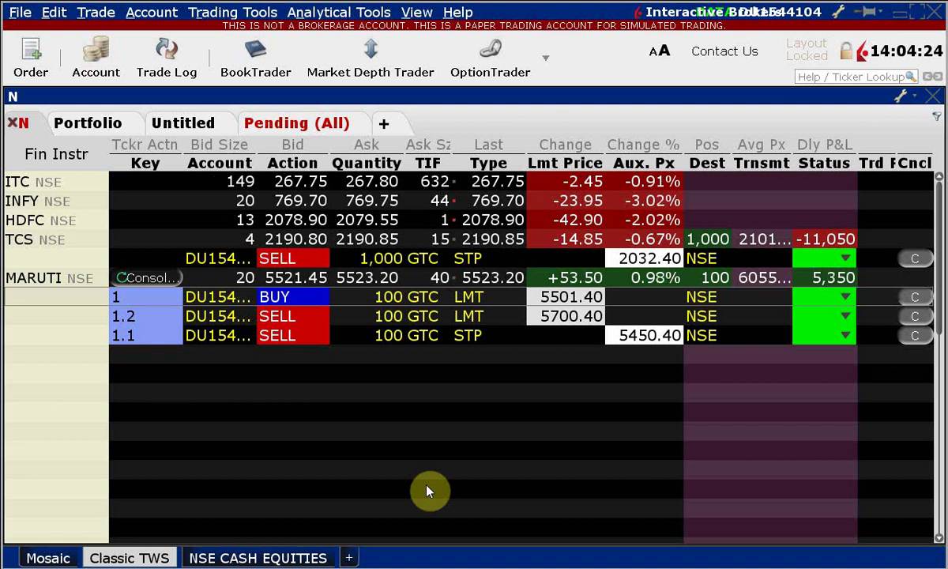
pyautogui.click(283, 394)
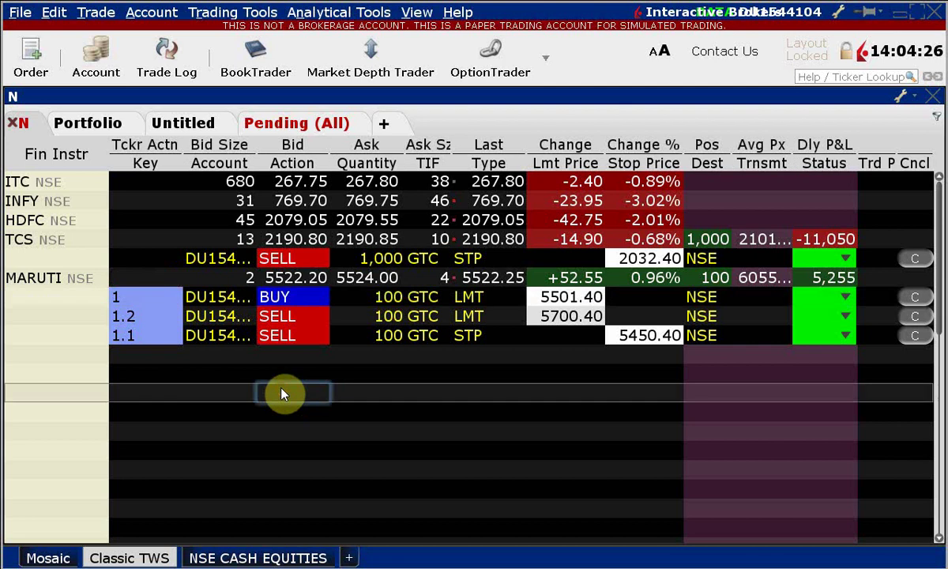
pyautogui.click(251, 377)
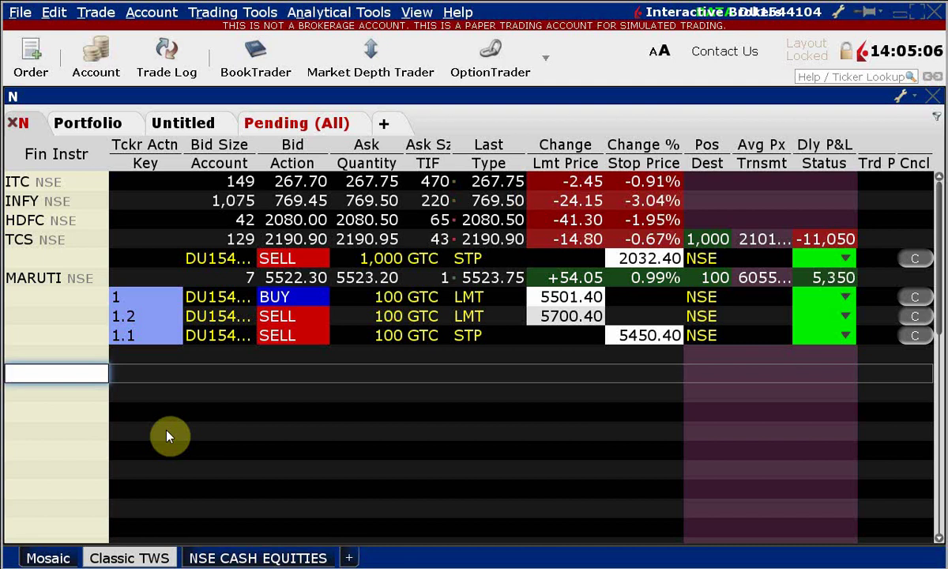
pyautogui.hotkey('alt', 'Tab')
pyautogui.press('Tab')
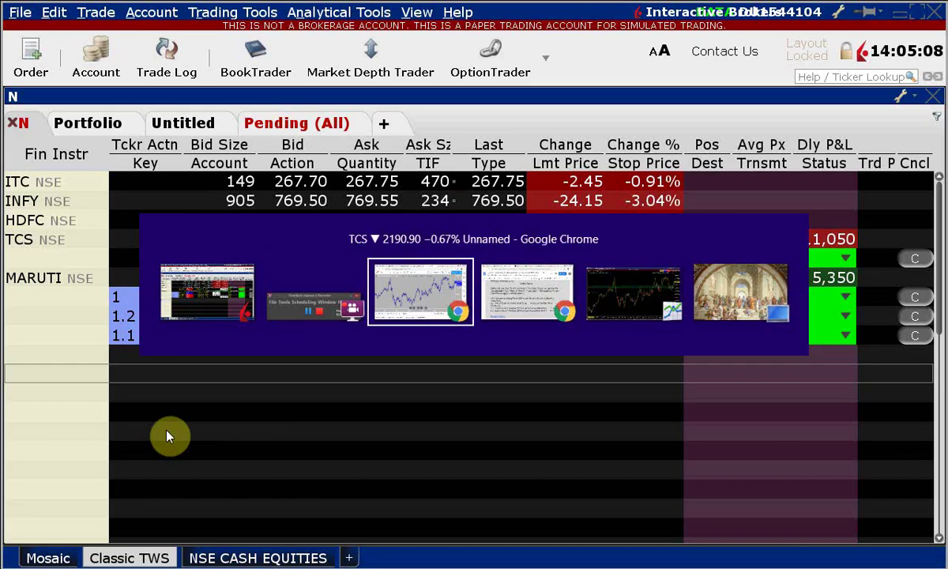
pyautogui.hotkey('alt', 'Tab')
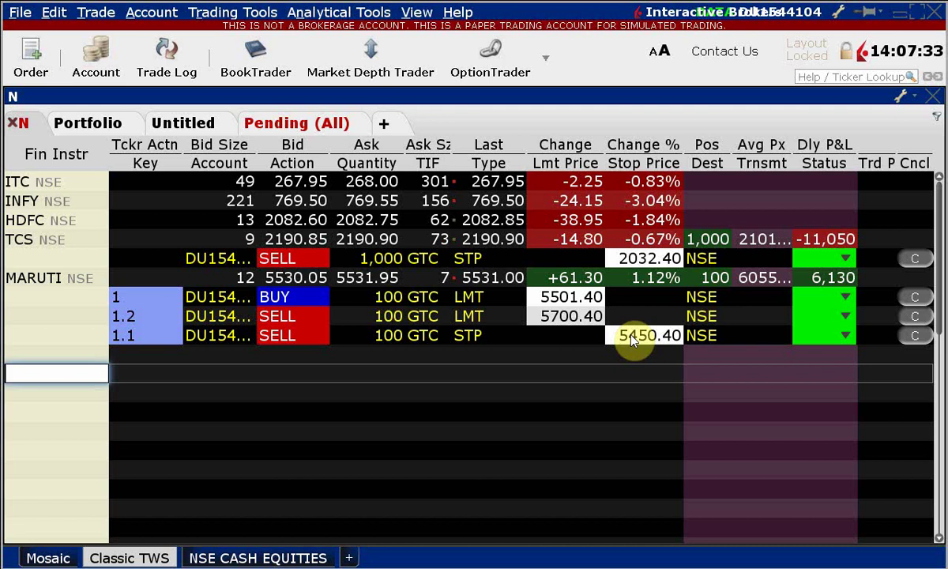
# - Switch to the browser and bring up the S_SESSION OUTLINE_IPM-SUMMER-2019_ document at its closing notes
pyautogui.hotkey('alt', 'Tab')
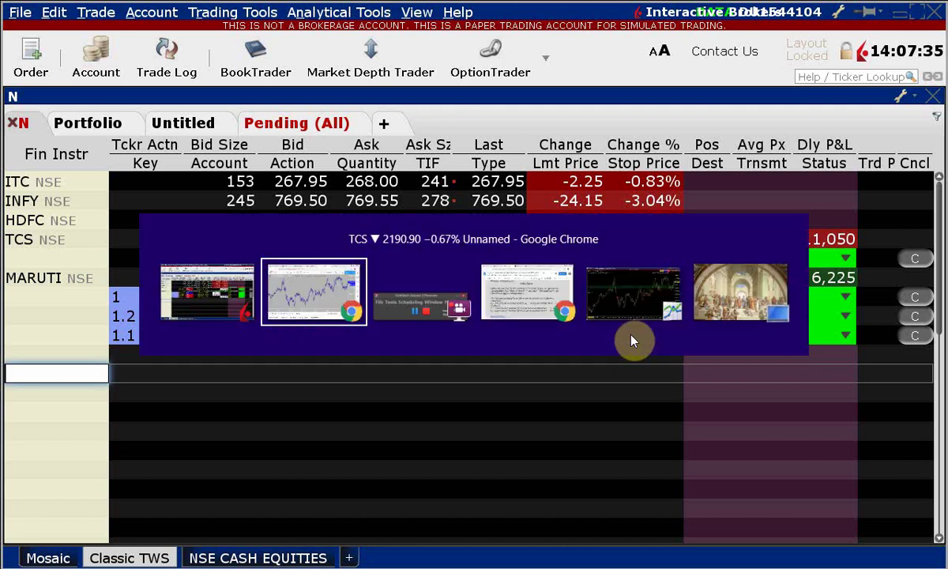
pyautogui.hotkey('alt', 'Tab')
pyautogui.hotkey('alt', 'Tab')
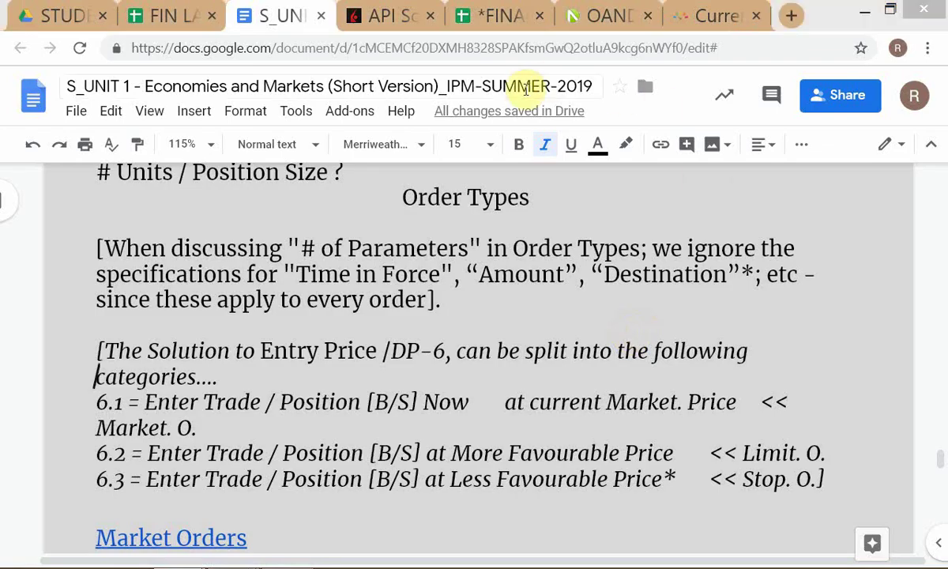
pyautogui.hotkey('alt', 'Tab')
pyautogui.hotkey('alt', 'Tab')
pyautogui.click(451, 19)
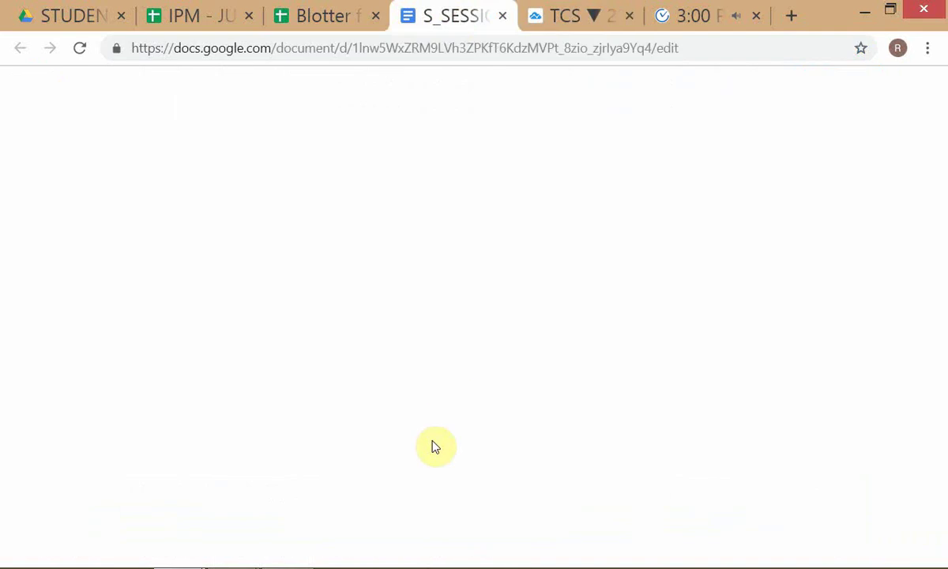
pyautogui.click(281, 402)
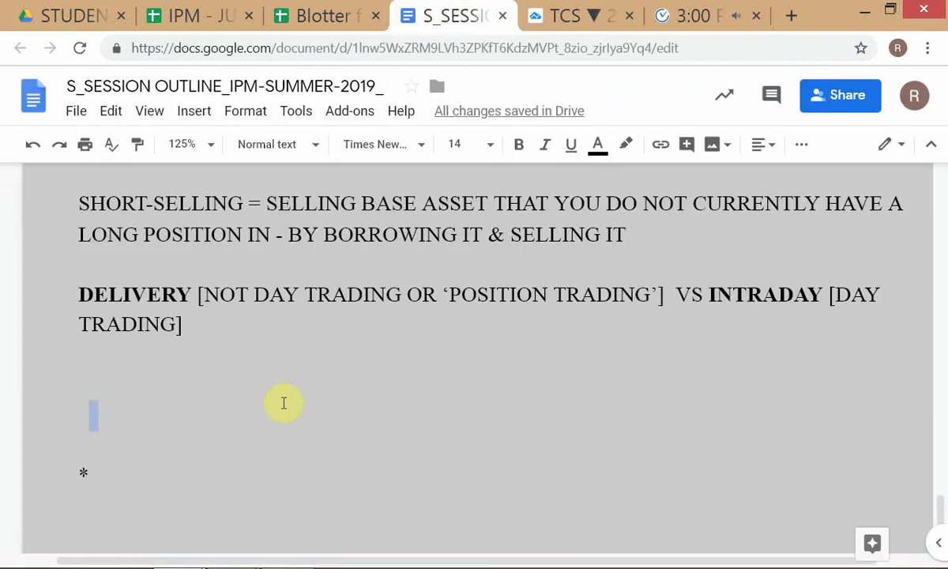
# - Add a line reading "*1/8" directly beneath the DELIVERY vs INTRADAY note
pyautogui.scroll(4, 222, 368)
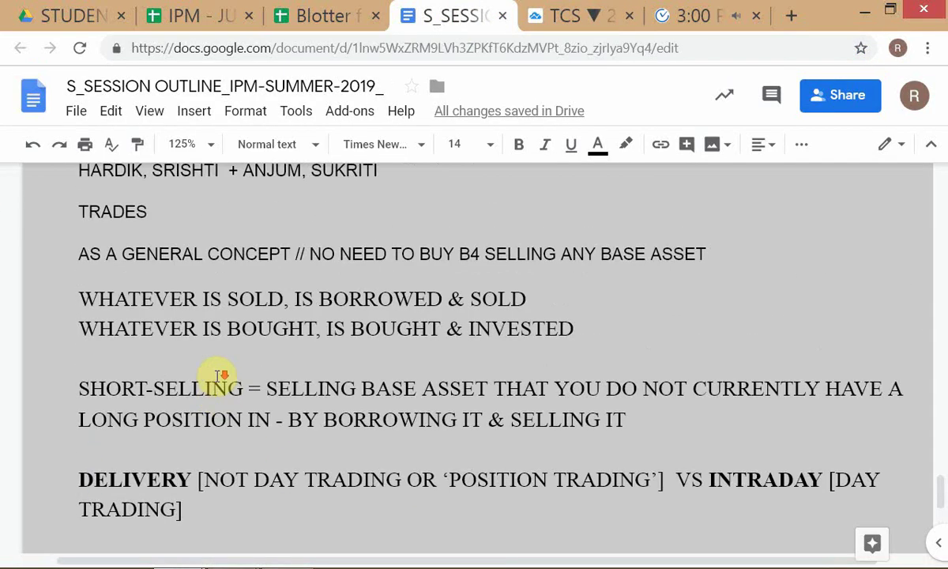
pyautogui.scroll(-2, 222, 375)
pyautogui.click(75, 356)
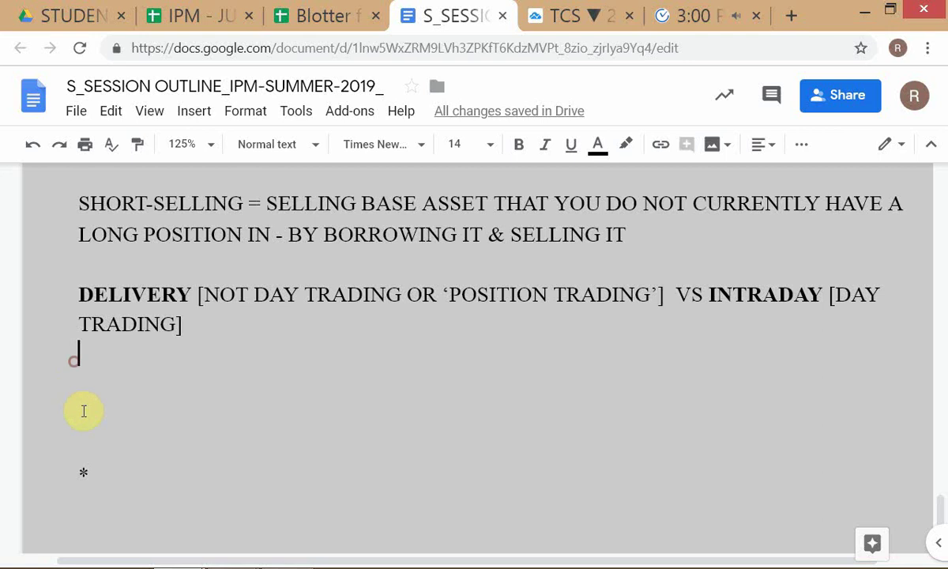
pyautogui.write('1/8')
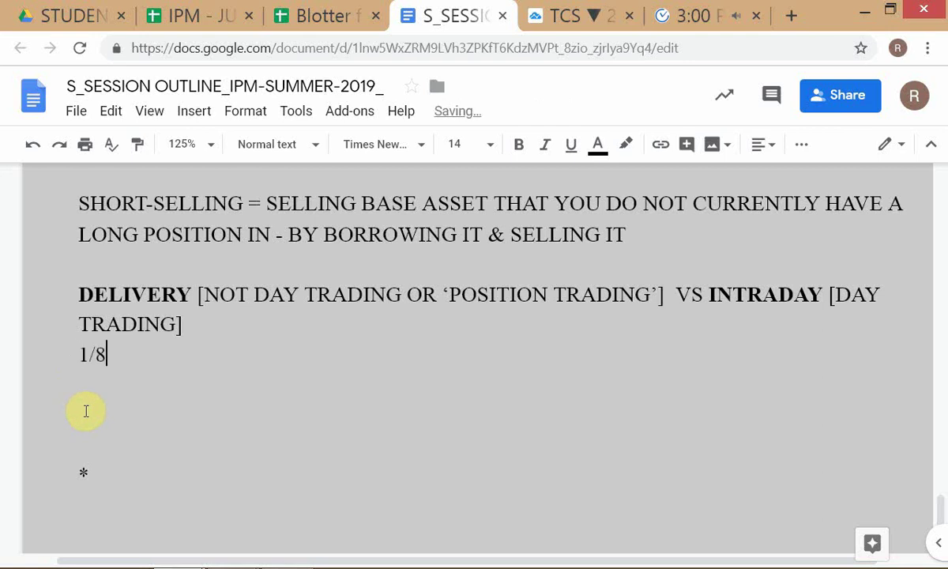
pyautogui.press('Home')
pyautogui.write('*')
pyautogui.press('Down')
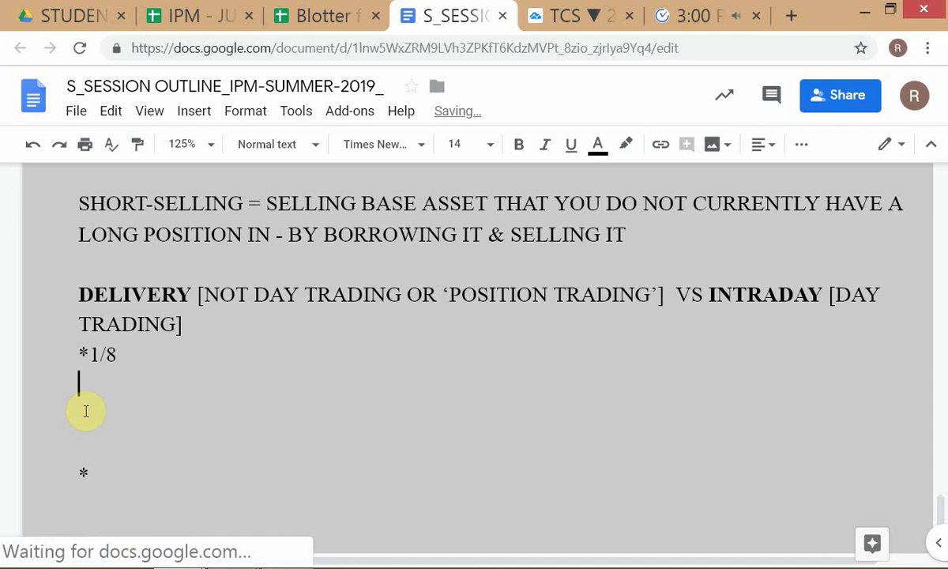
# - Write "BRACKET ODAS - MARKET" on the line beneath the "*1/8" entry
pyautogui.write('RACJ')
pyautogui.press('BackSpace')
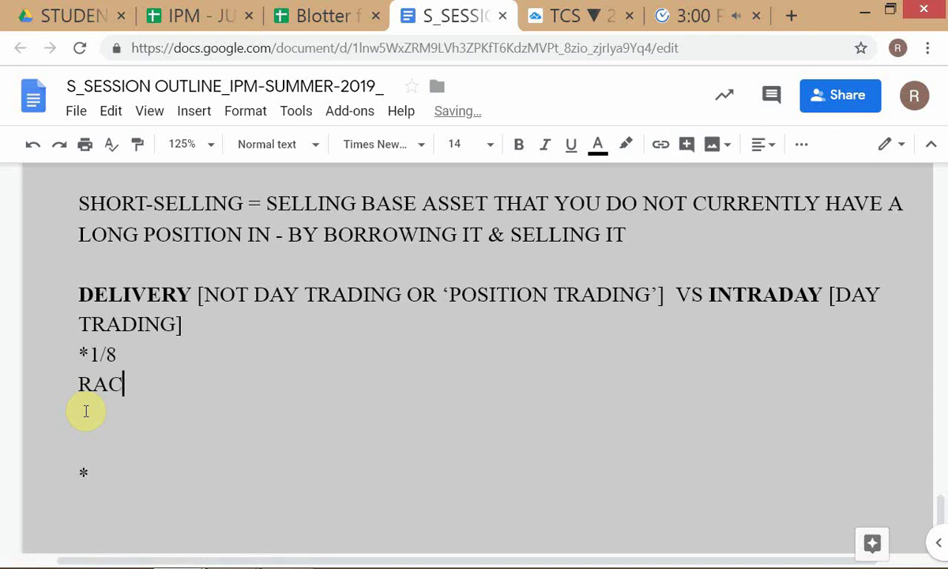
pyautogui.press('Home')
pyautogui.write('B')
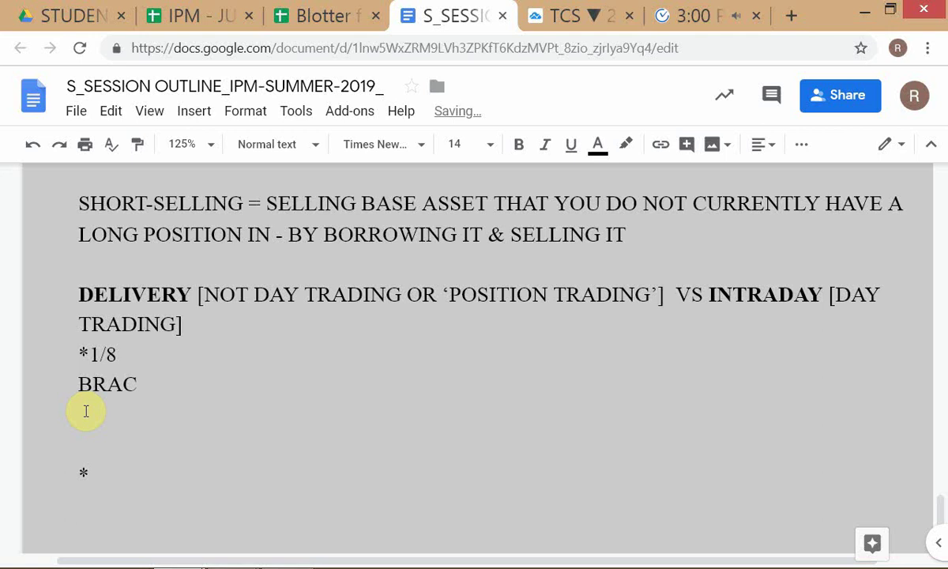
pyautogui.press('End')
pyautogui.write('KET OD')
pyautogui.press('BackSpace')
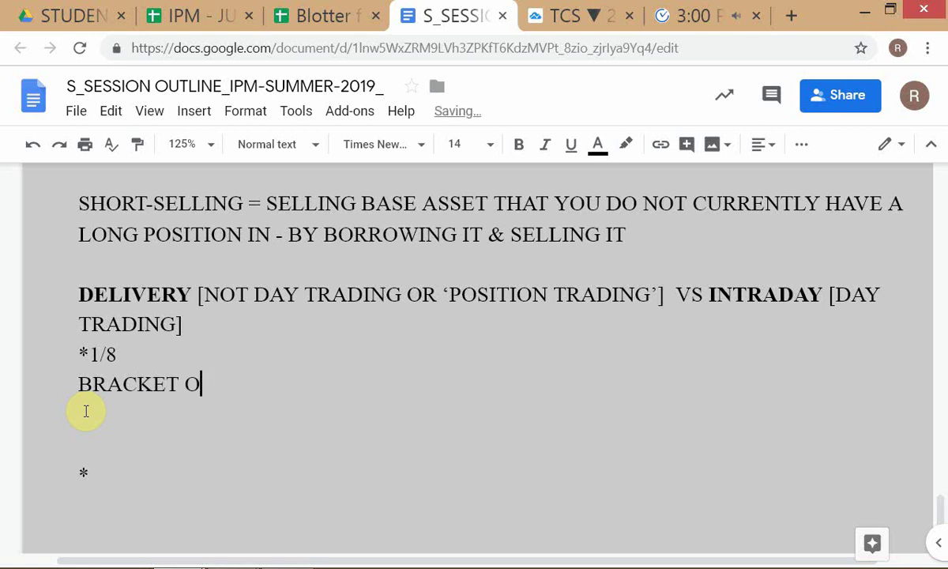
pyautogui.write('REER')
pyautogui.press('BackSpace')
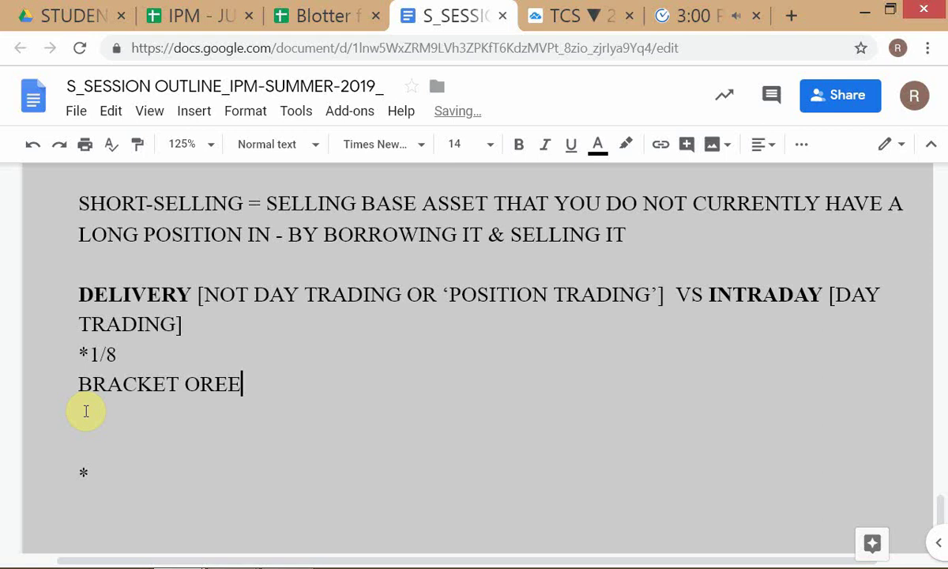
pyautogui.press('BackSpace')
pyautogui.press('BackSpace')
pyautogui.press('BackSpace')
pyautogui.write('DAS ')
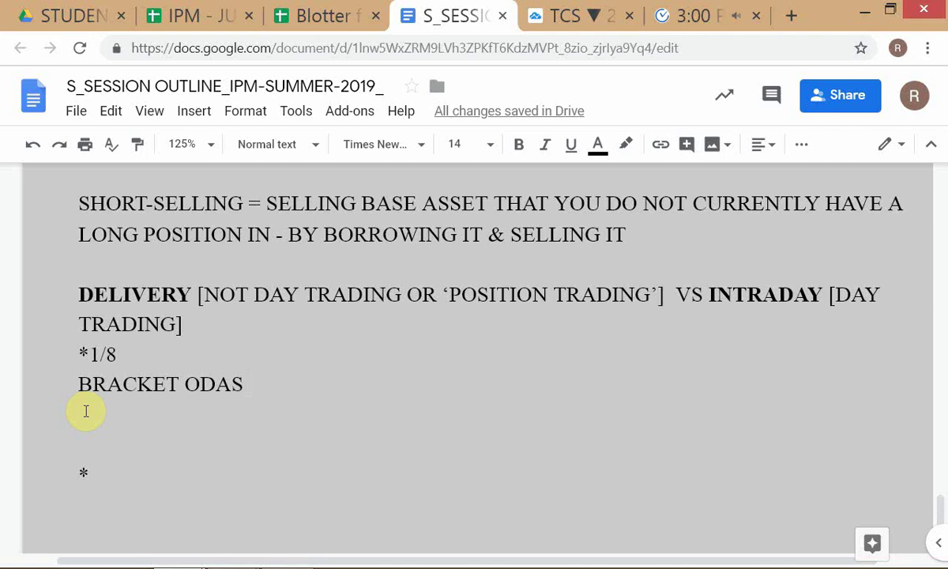
pyautogui.write('- MKT ')
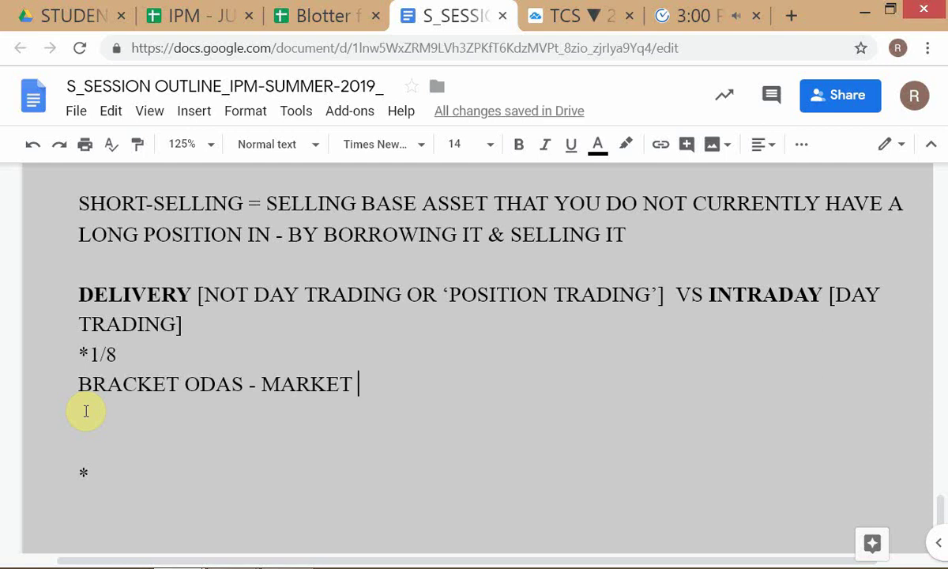
pyautogui.write('O')
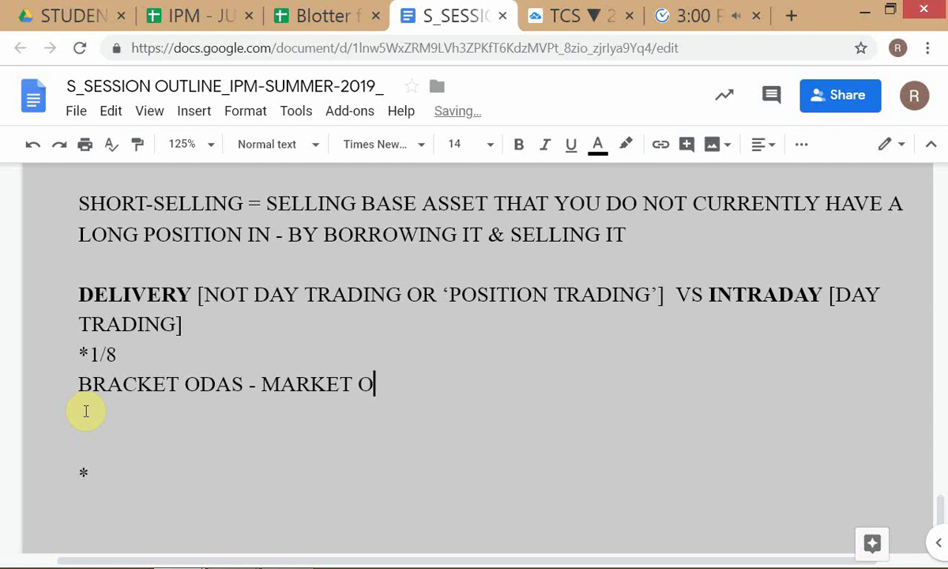
pyautogui.press('BackSpace')
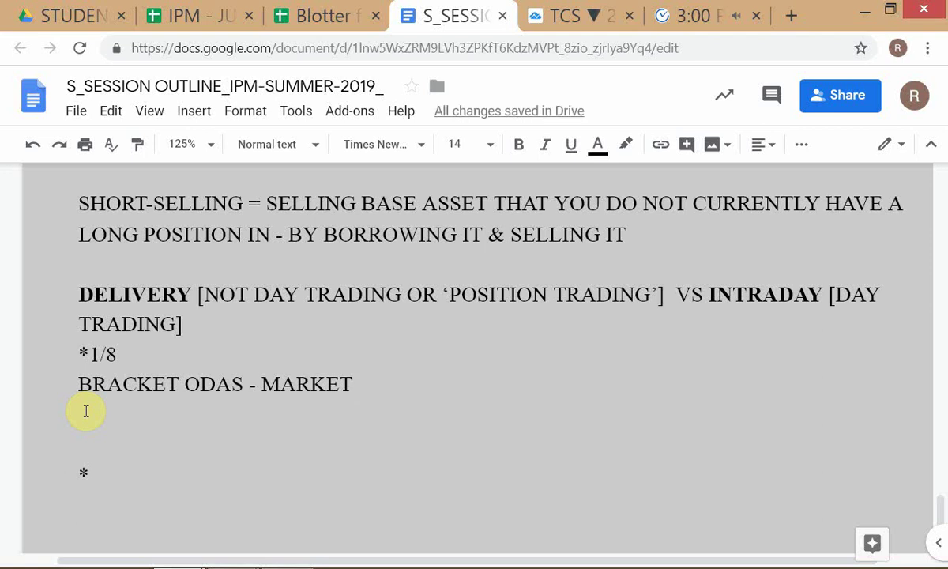
# - Start a slippage definition on a new line reading "SLIPPAGE = DIFFN BETWEEN STOP ODA TRIGGER LEVEL &"
pyautogui.press('Return')
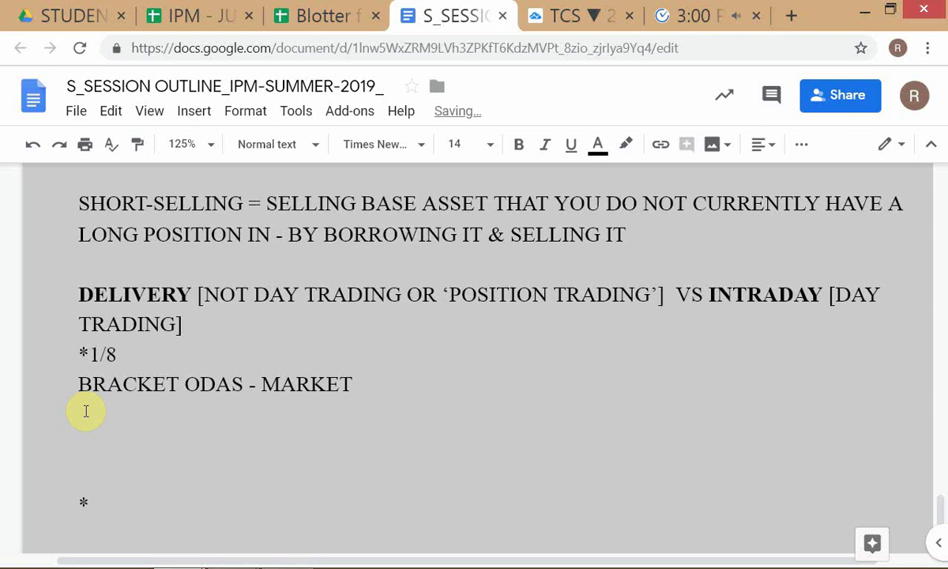
pyautogui.scroll(-1, 150, 392)
pyautogui.write('SLIPPAGE ')
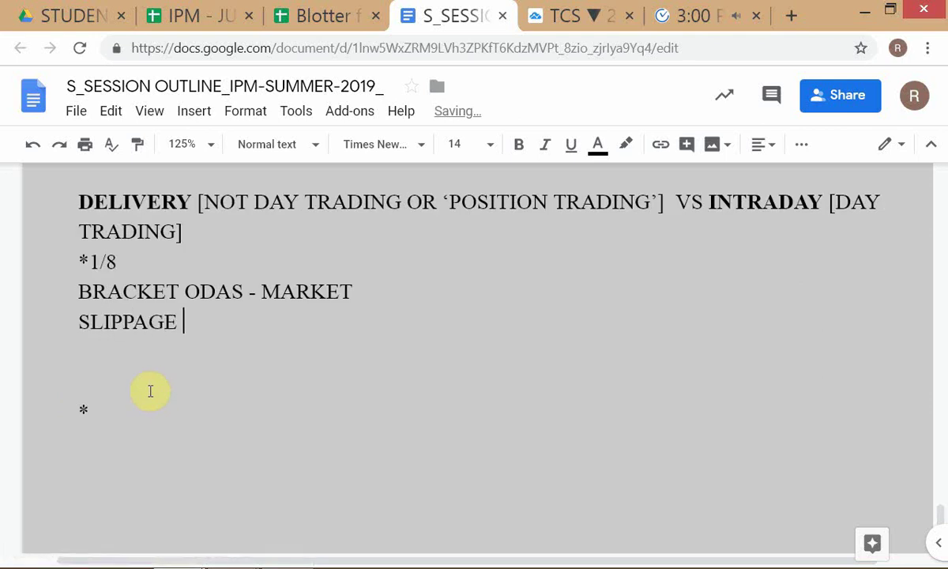
pyautogui.write('= DIFFN')
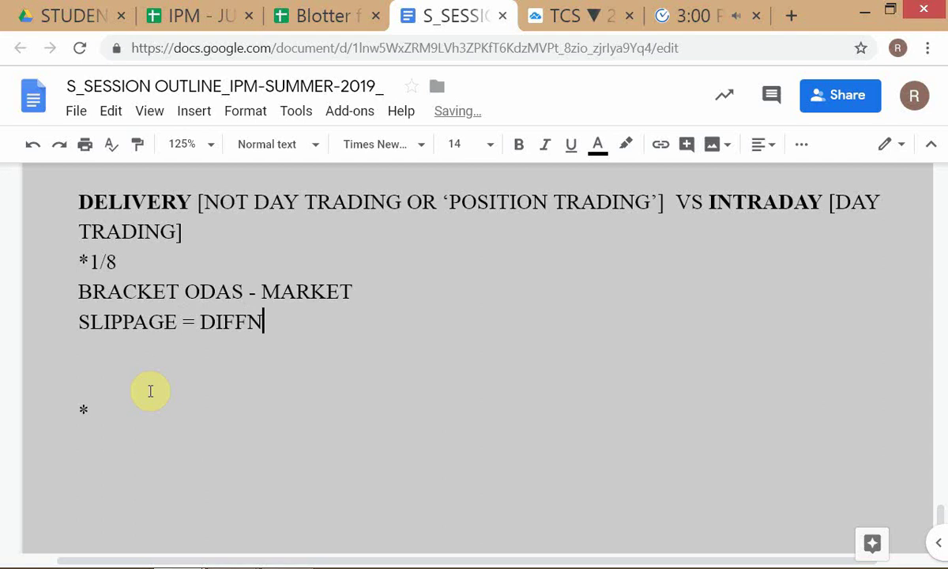
pyautogui.write(' BETWEEN ')
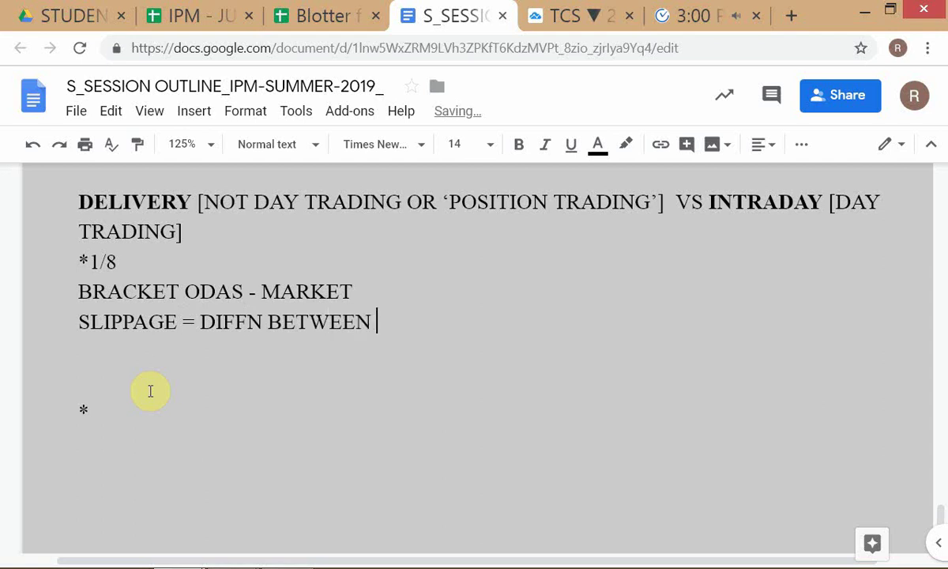
pyautogui.write('STOP')
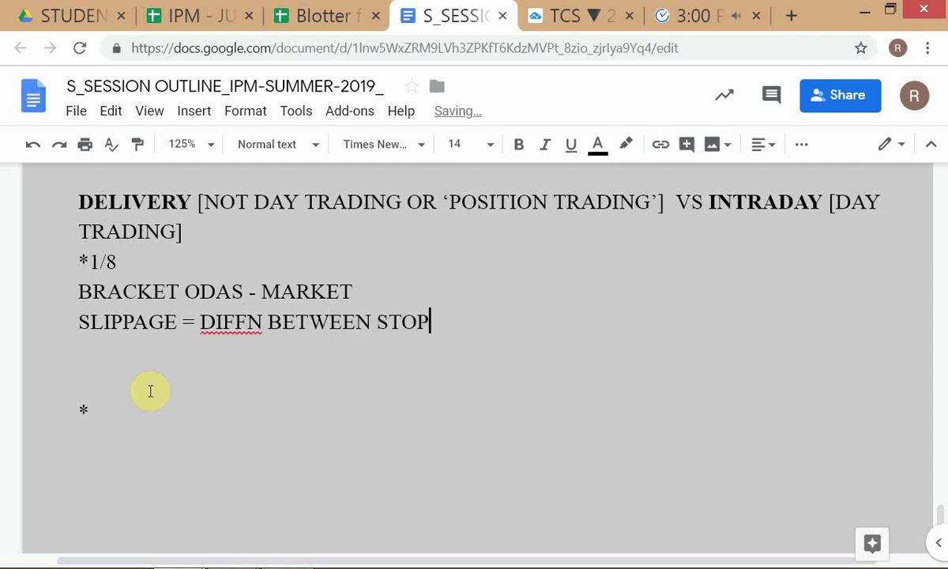
pyautogui.write(' ODA TRIG')
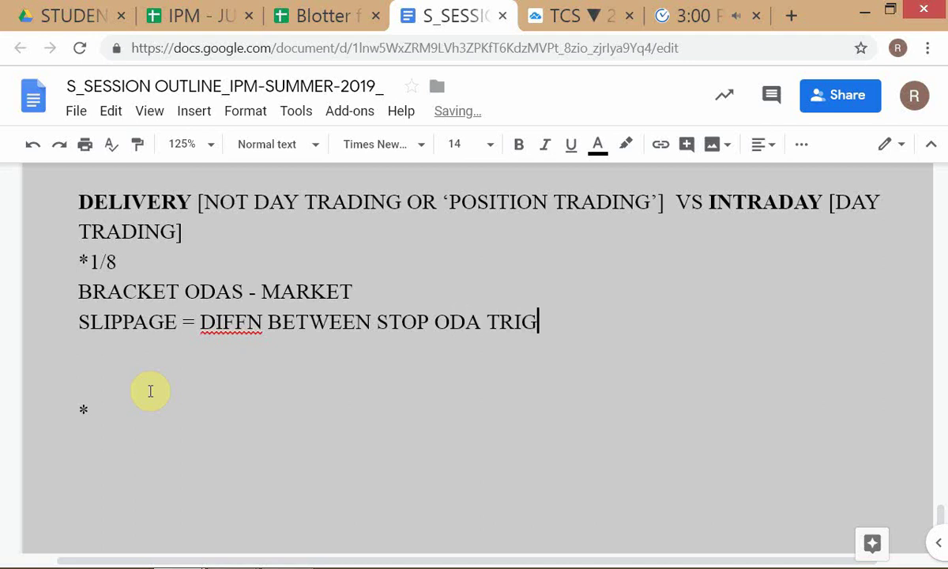
pyautogui.write('GER LEVEL ')
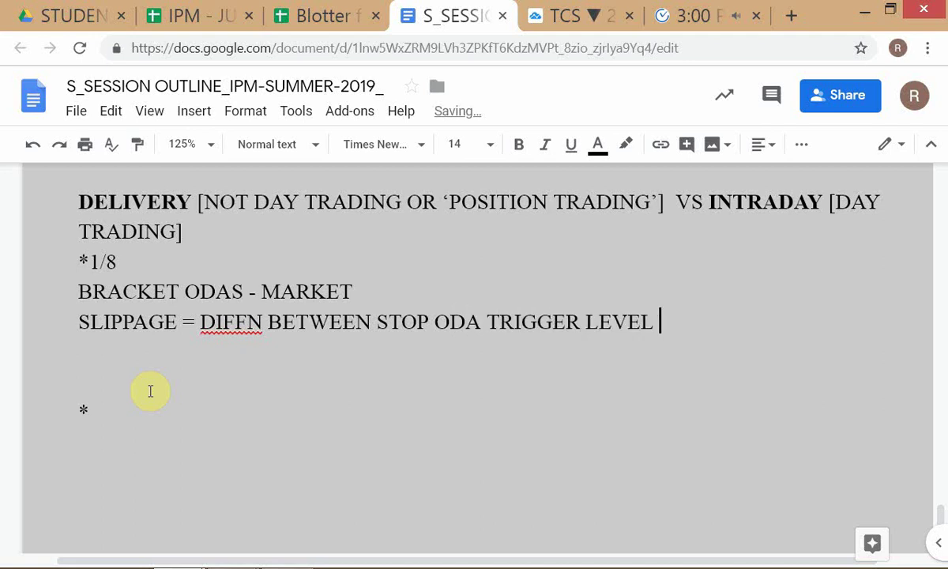
pyautogui.write('&')
# - Switch to Trader Workstation to view the MARUTI bracket orders and return to the session outline
pyautogui.hotkey('alt', 'Tab')
pyautogui.hotkey('alt', 'Tab')
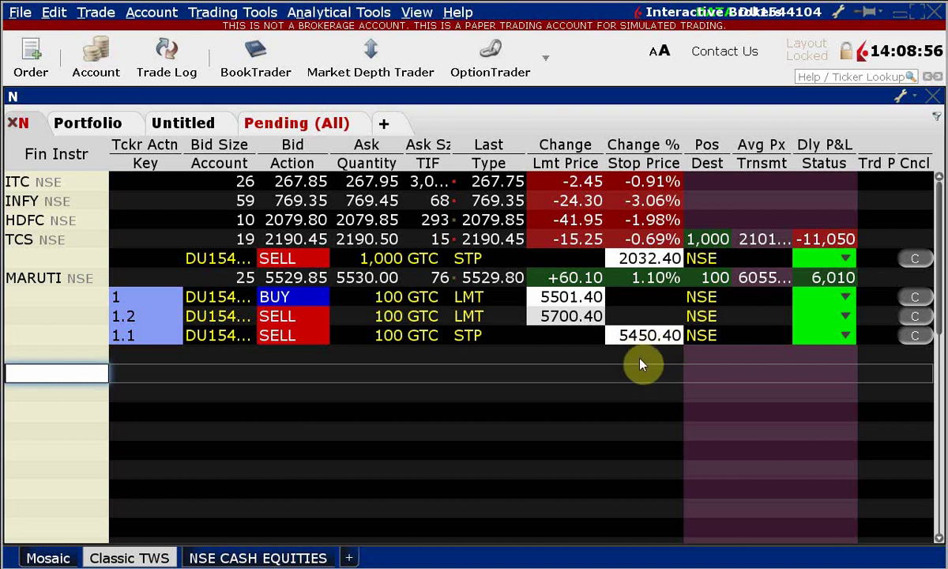
pyautogui.hotkey('alt', 'Tab')
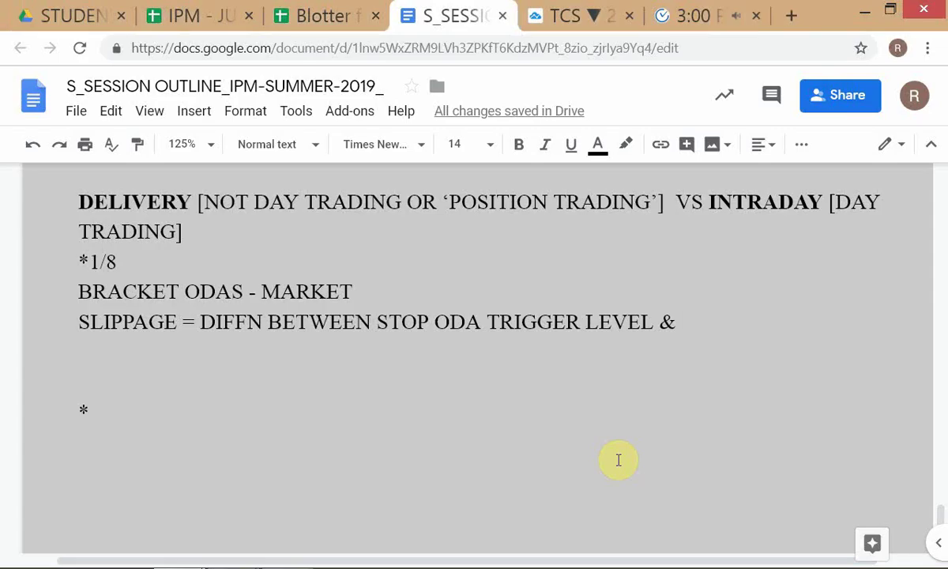
# - Complete the slippage definition with "FINAL PRICE AT WHICH STOP ODA IS EXECUTED"
pyautogui.write('FINA')
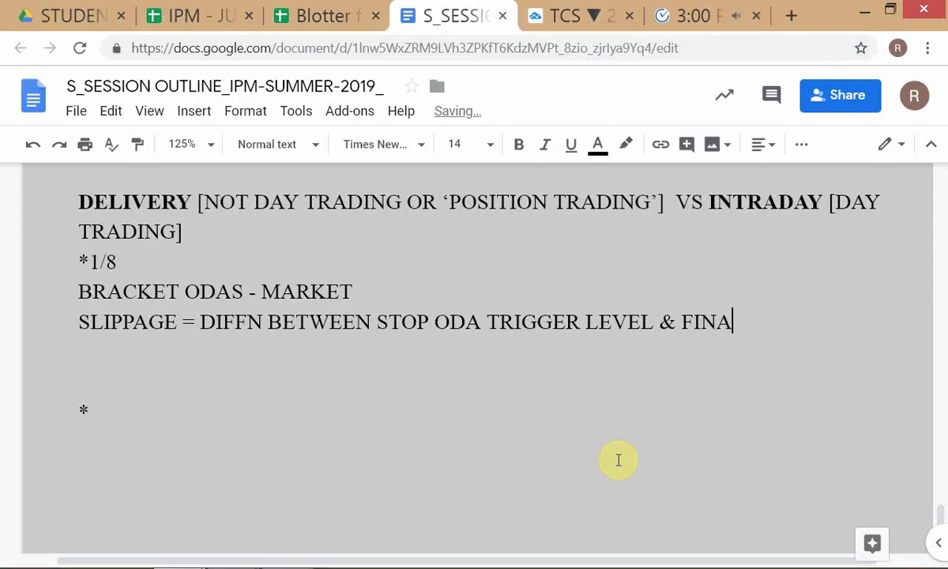
pyautogui.write('L PRICE AT WHIC')
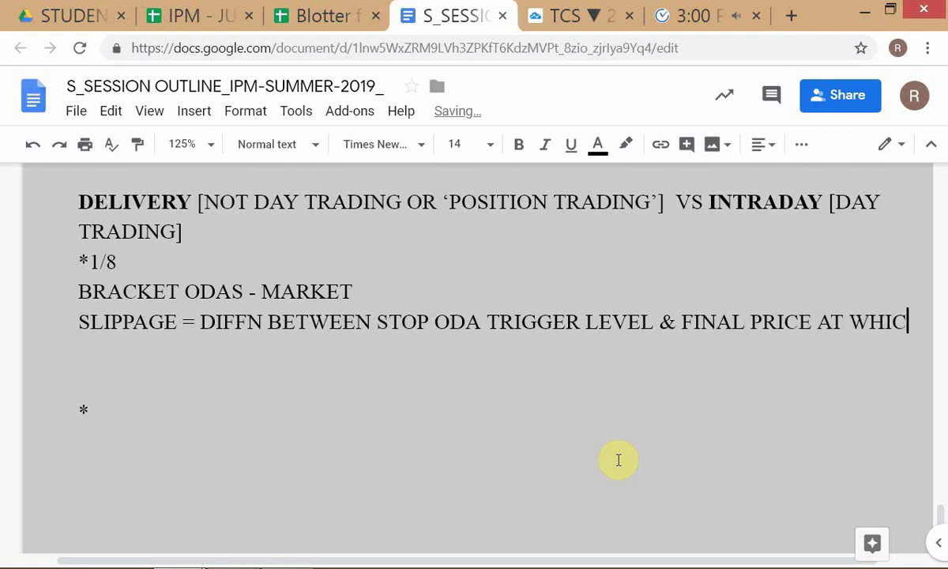
pyautogui.write('H STO')
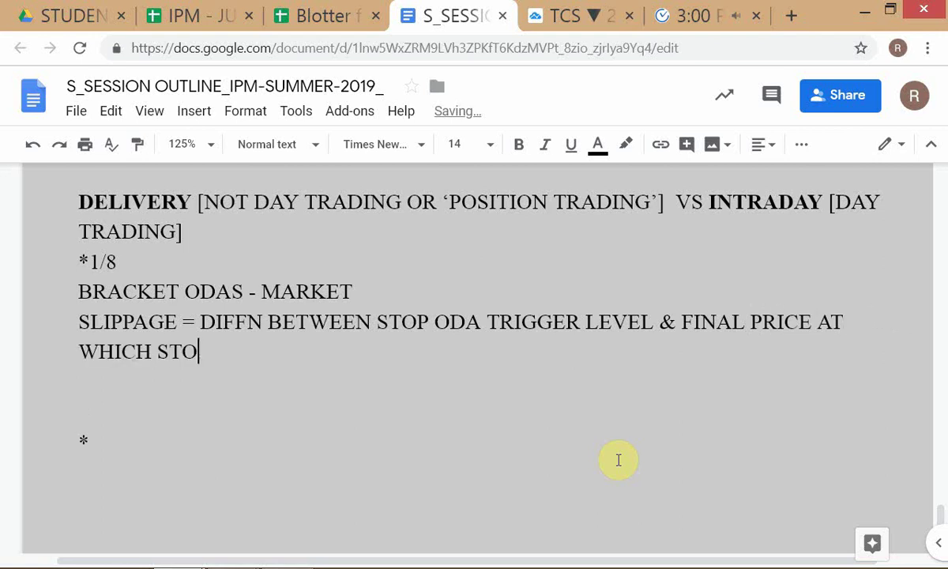
pyautogui.write('P ODA IS ')
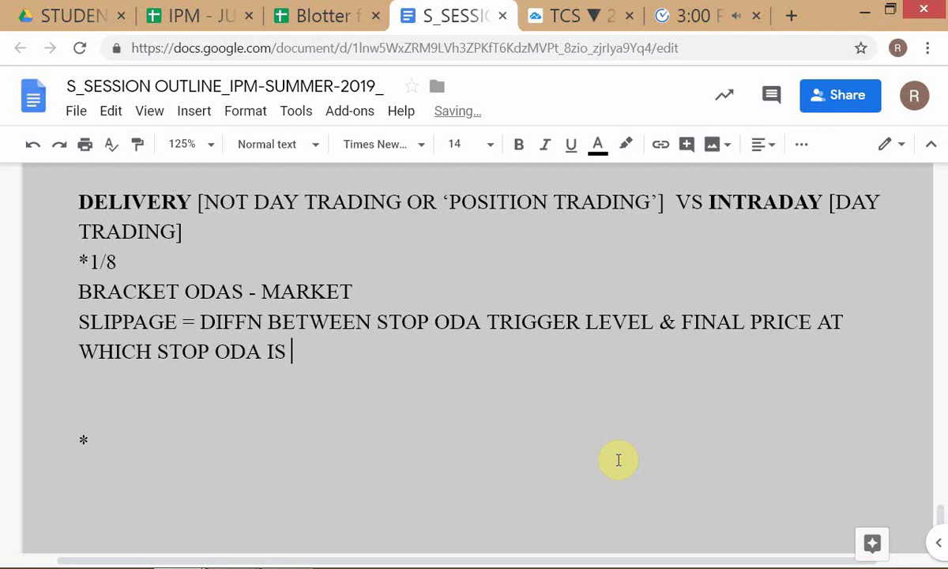
pyautogui.write('EXECUTED')
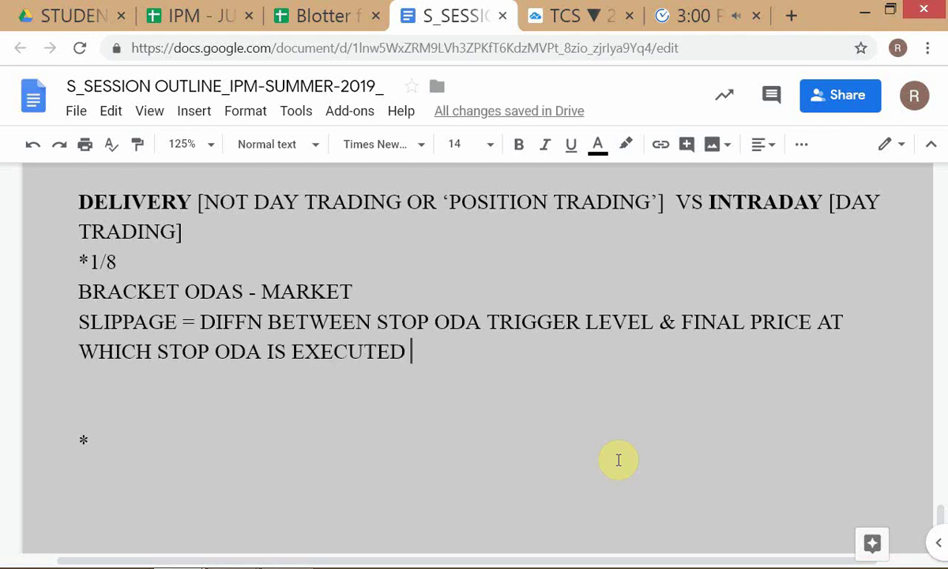
# - Check the open TCS and MARUTI orders in Trader Workstation again and go back to the outline document
pyautogui.hotkey('alt', 'Tab')
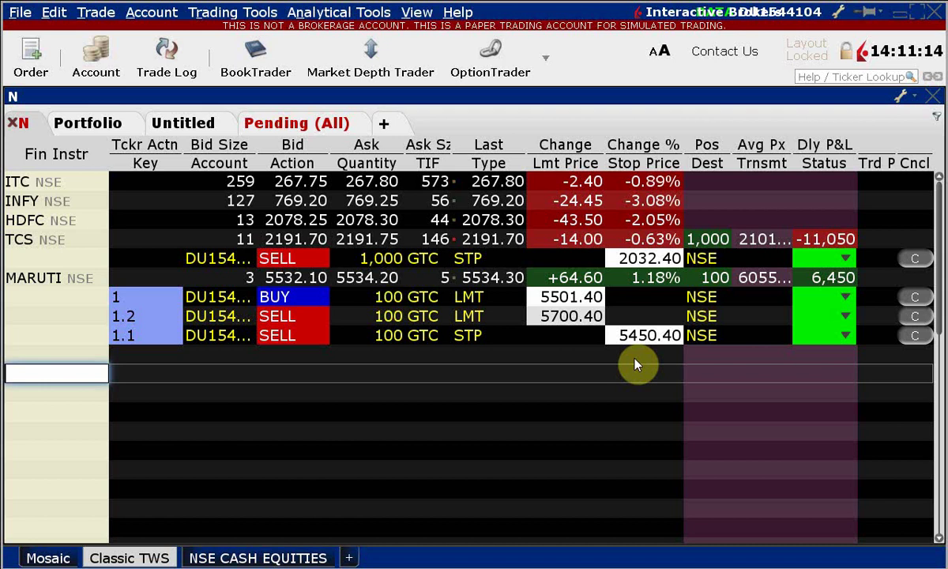
pyautogui.hotkey('alt', 'Tab')
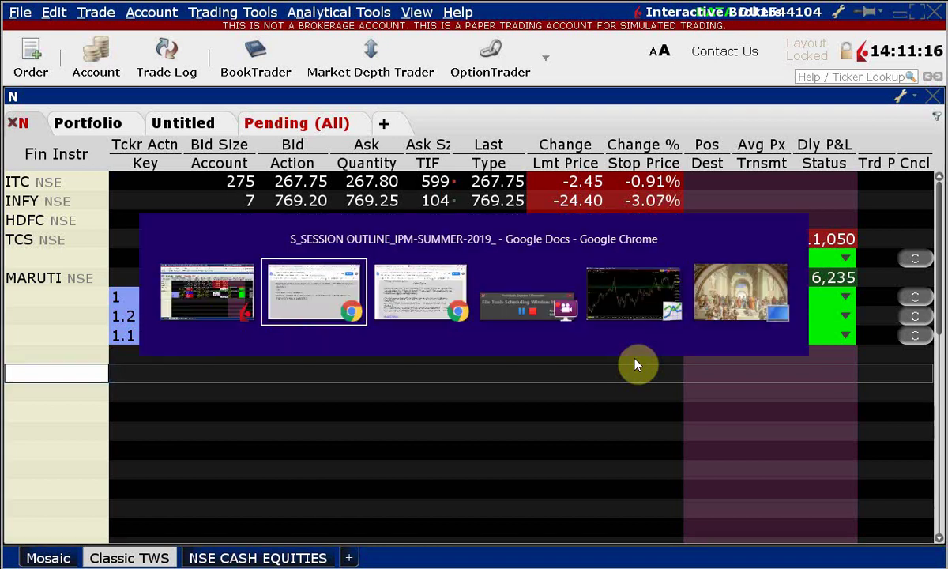
# - Leave a blank line beneath the slippage definition and write "CIRCUIT BREAKER STOPS MARKET OPERATION - MARKET IS LIMIT DOWN/UP"
pyautogui.press('Return')
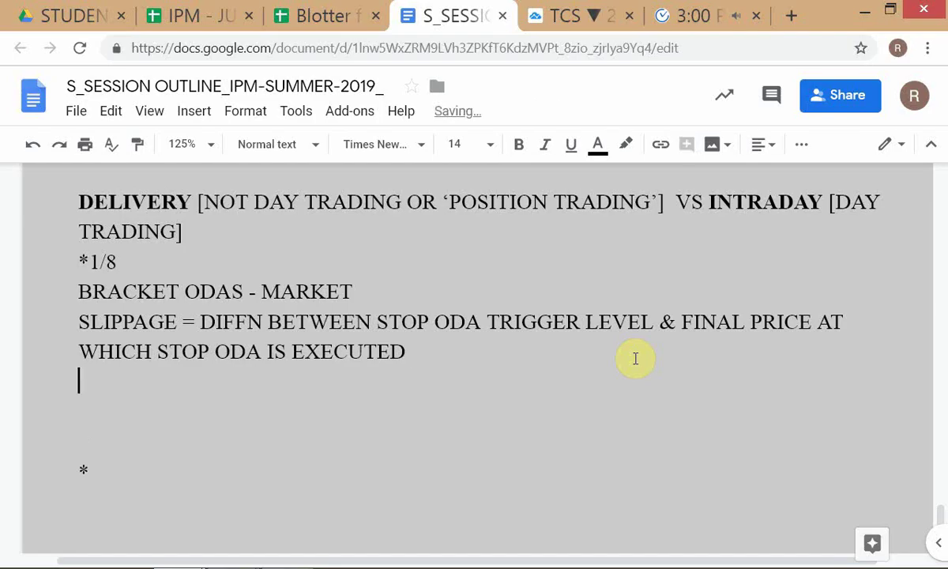
pyautogui.press('Return')
pyautogui.write('C')
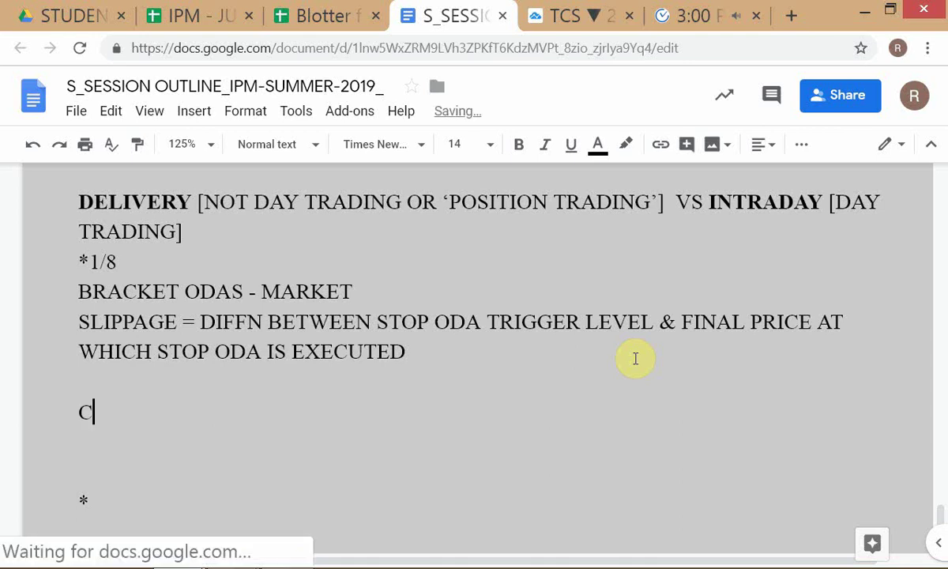
pyautogui.write('IRCUIT BR')
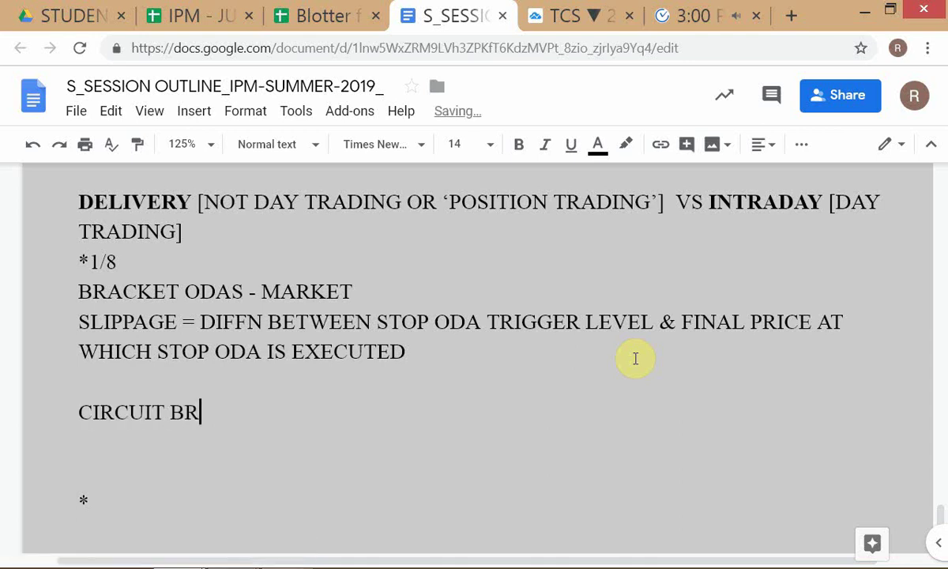
pyautogui.write('EAKER ST')
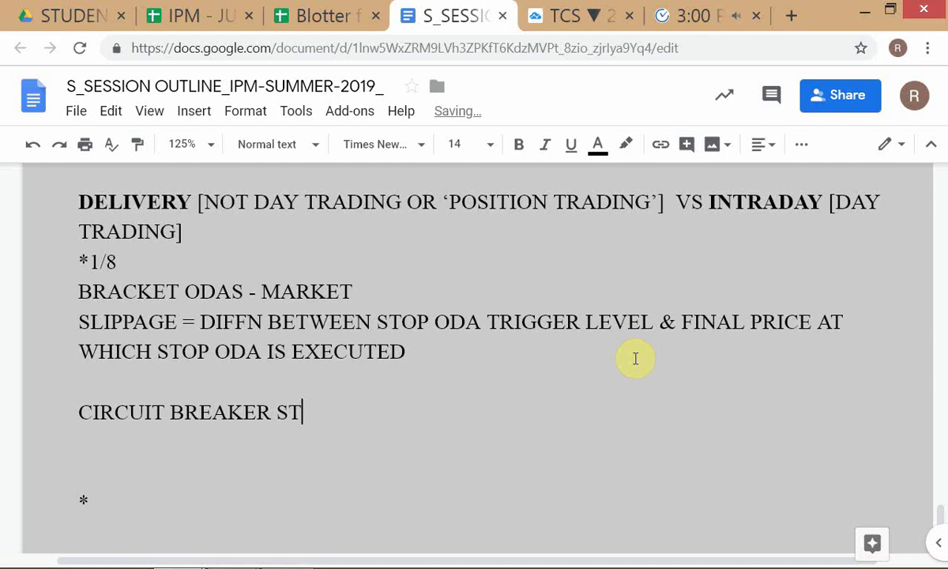
pyautogui.write('OPS MAK')
pyautogui.press('BackSpace')
pyautogui.press('BackSpace')
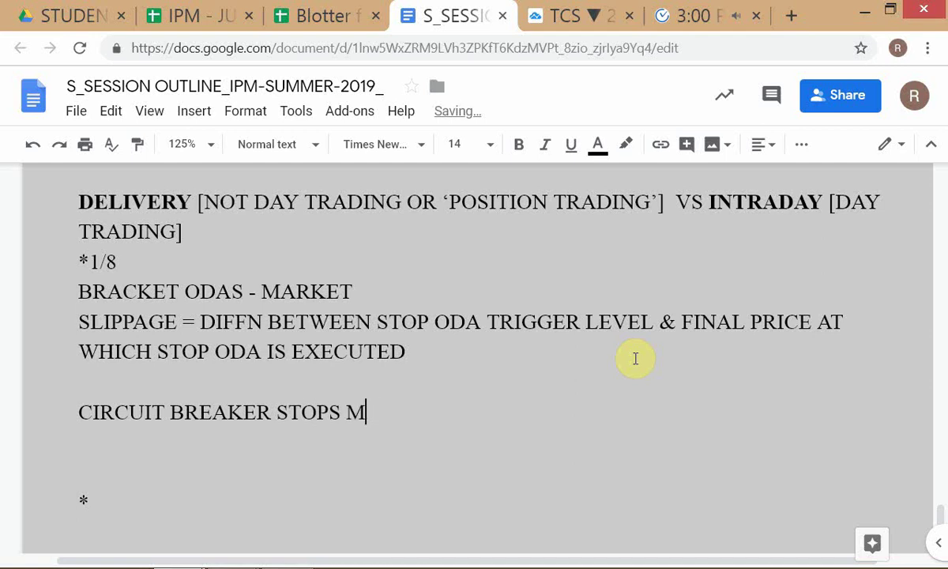
pyautogui.write('ARKET OPE')
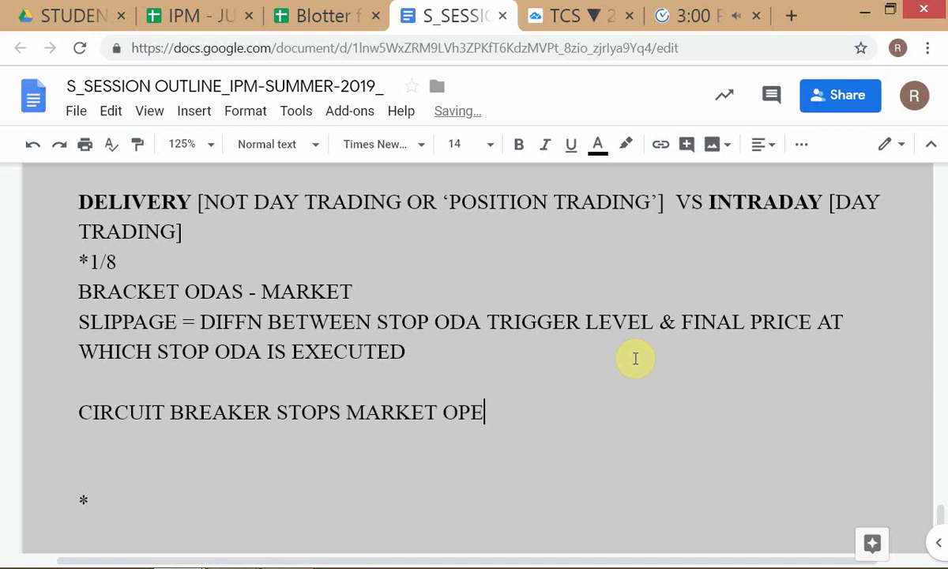
pyautogui.write('RATIO')
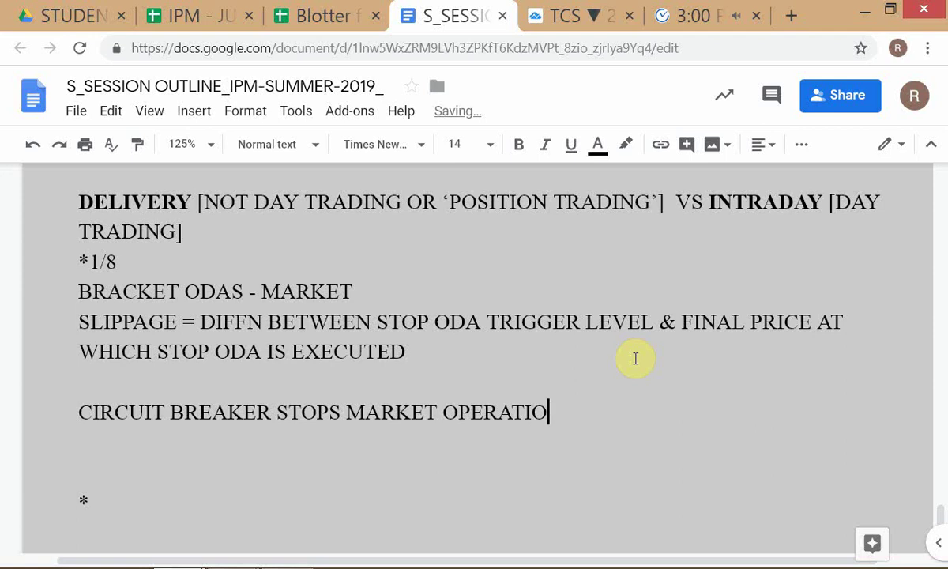
pyautogui.write('N - MK')
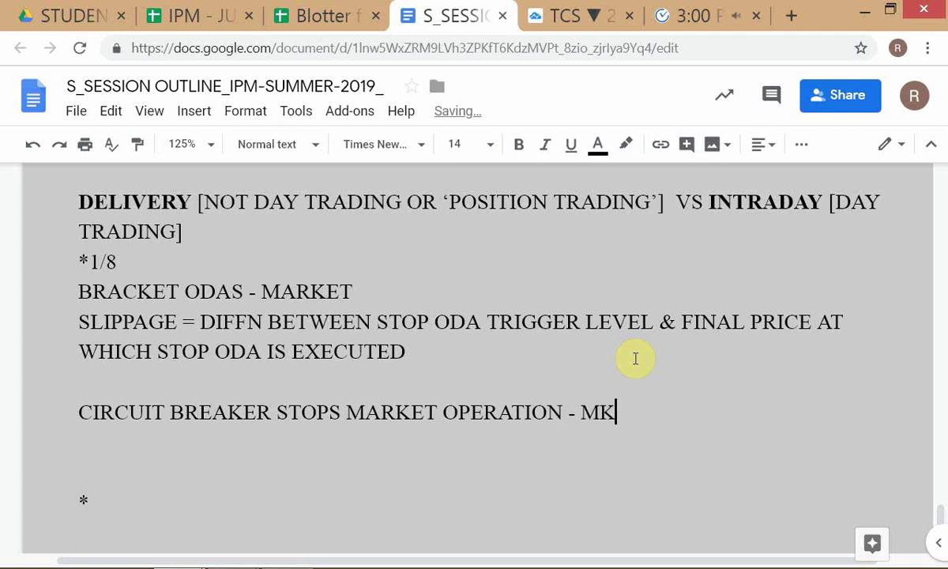
pyautogui.press('BackSpace')
pyautogui.write('ARKET IS ')
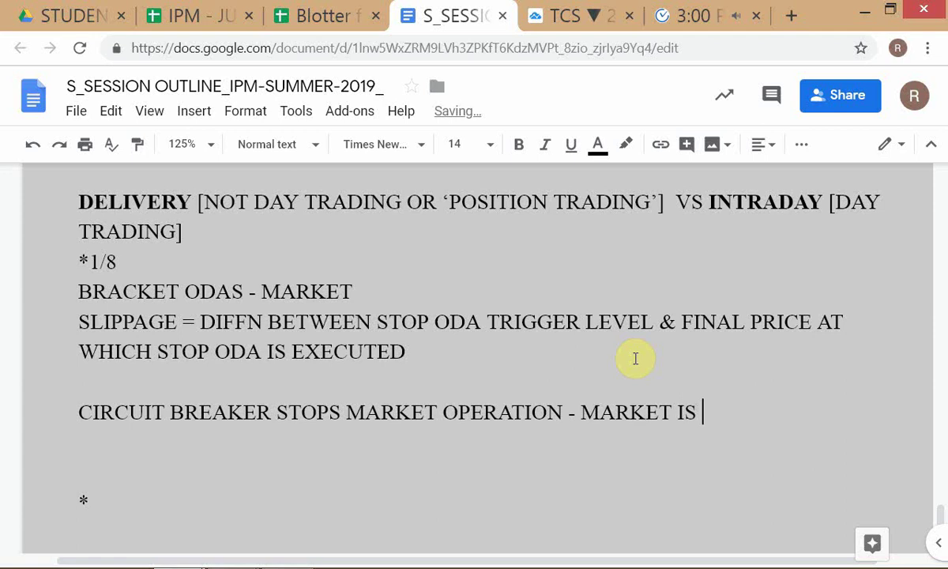
pyautogui.write('LIMIT D')
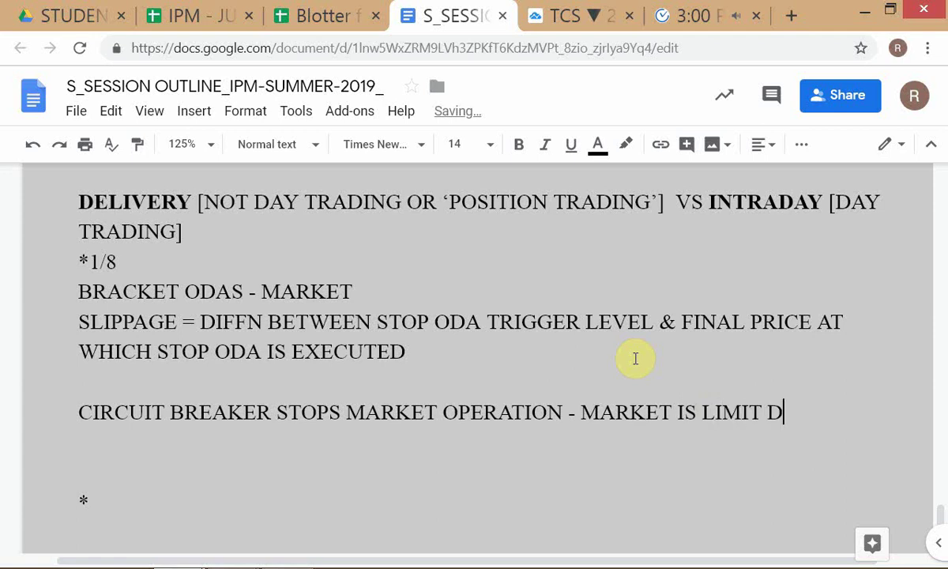
pyautogui.write('OWN/UP')
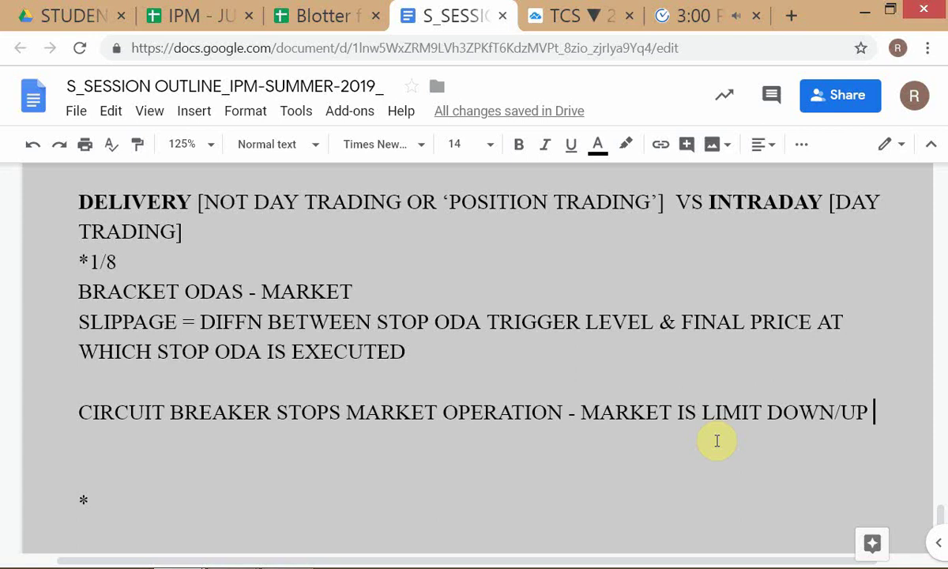
# - Review the open orders in Trader Workstation, return to the session outline, and bold the word "SLIPPAGE" in its definition
pyautogui.hotkey('alt', 'Tab')
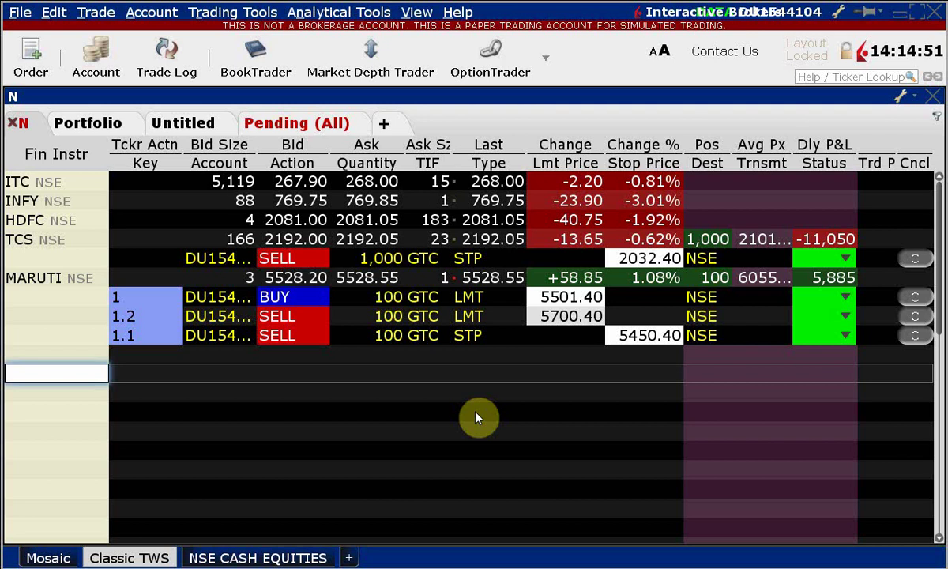
pyautogui.hotkey('alt', 'Tab')
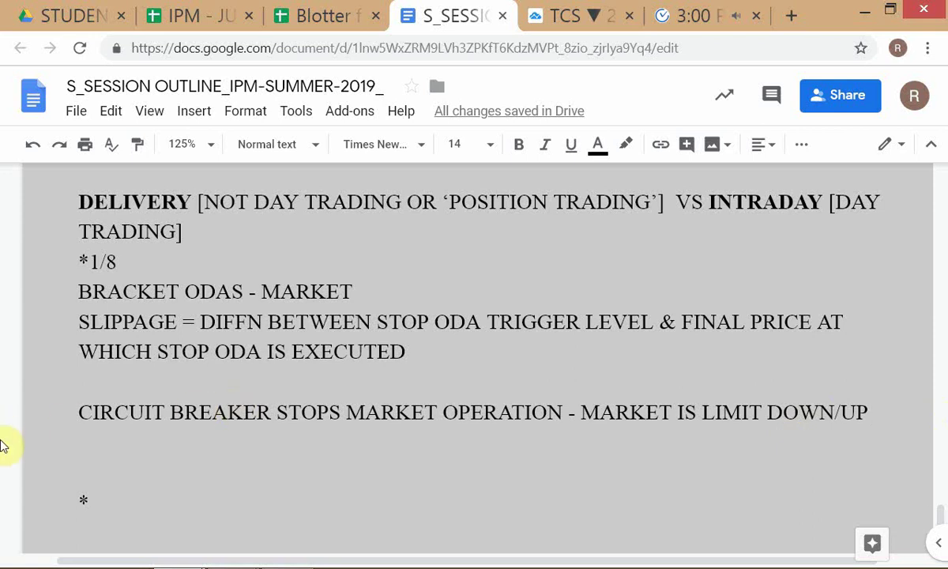
pyautogui.click(77, 324)
pyautogui.keyDown('shift'); pyautogui.click(181, 324); pyautogui.keyUp('shift')
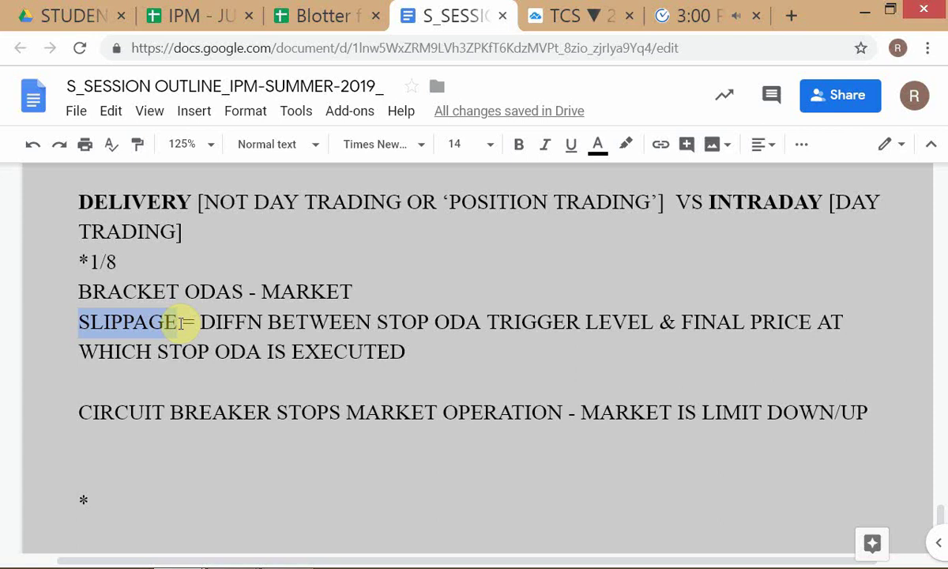
pyautogui.hotkey('ctrl', 'b')
# - Add blank lines beneath the slippage definition and start a new line reading "LIQUID MKTS =>"
pyautogui.press('Down')
pyautogui.press('Down')
pyautogui.press('Return')
pyautogui.press('Return')
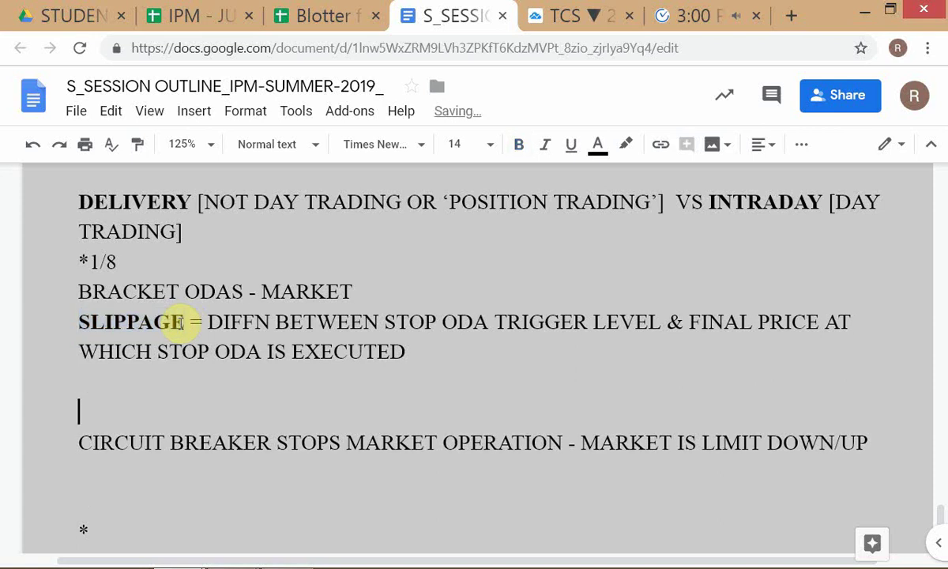
pyautogui.press('Up')
pyautogui.press('Up')
pyautogui.write('LI')
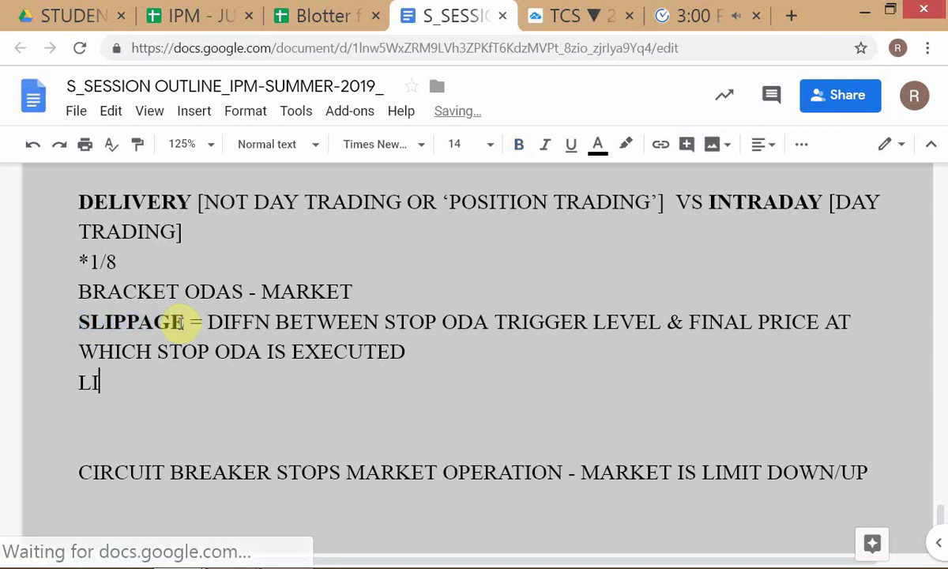
pyautogui.write('QUID MK')
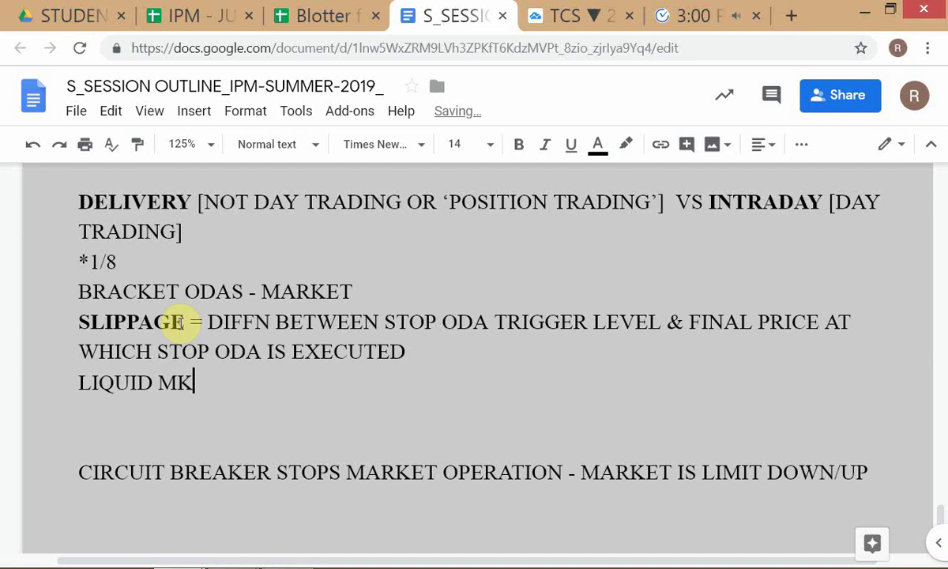
pyautogui.write('TS =>')
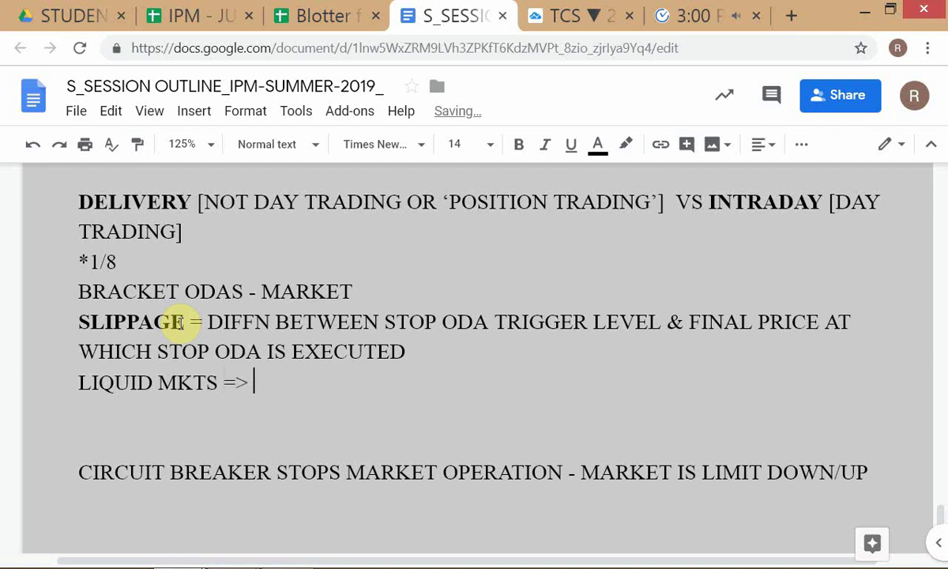
# - Complete the liquid markets line with "LOW" followed by a copy of the bold word "SLIPPAGE"
pyautogui.moveTo(78, 322); pyautogui.dragTo(185, 324)
pyautogui.hotkey('ctrl', 'c')
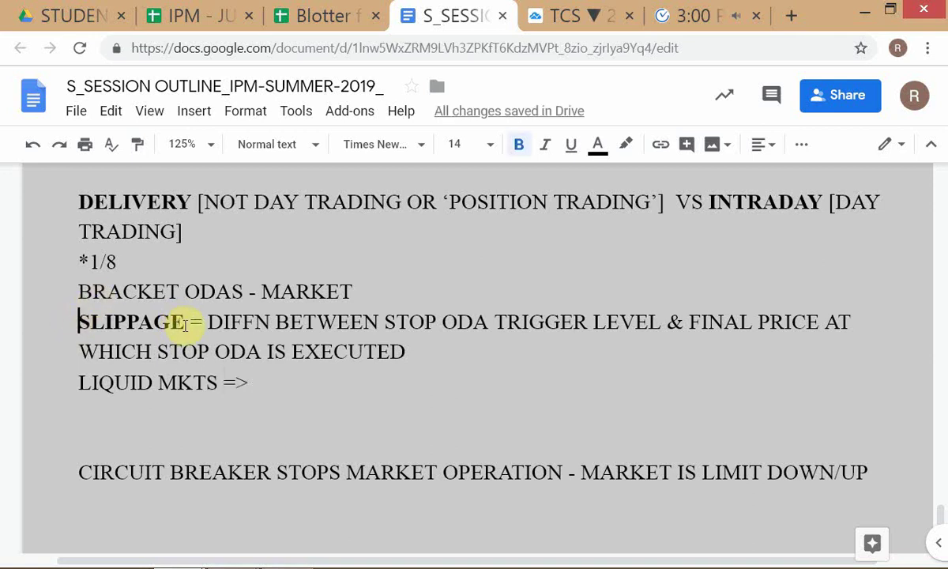
pyautogui.press('Down')
pyautogui.press('Down')
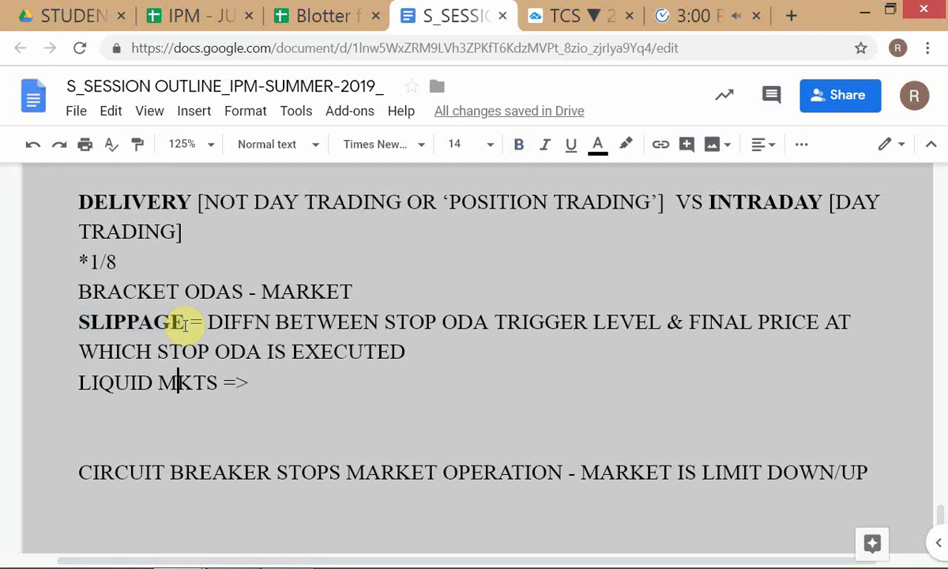
pyautogui.press('End')
pyautogui.write('LOW')
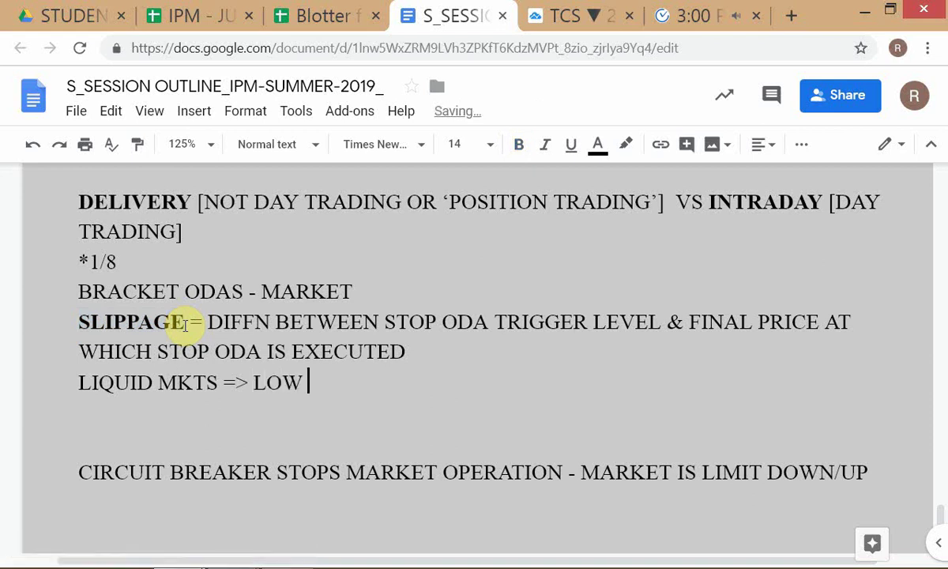
pyautogui.hotkey('ctrl', 'v')
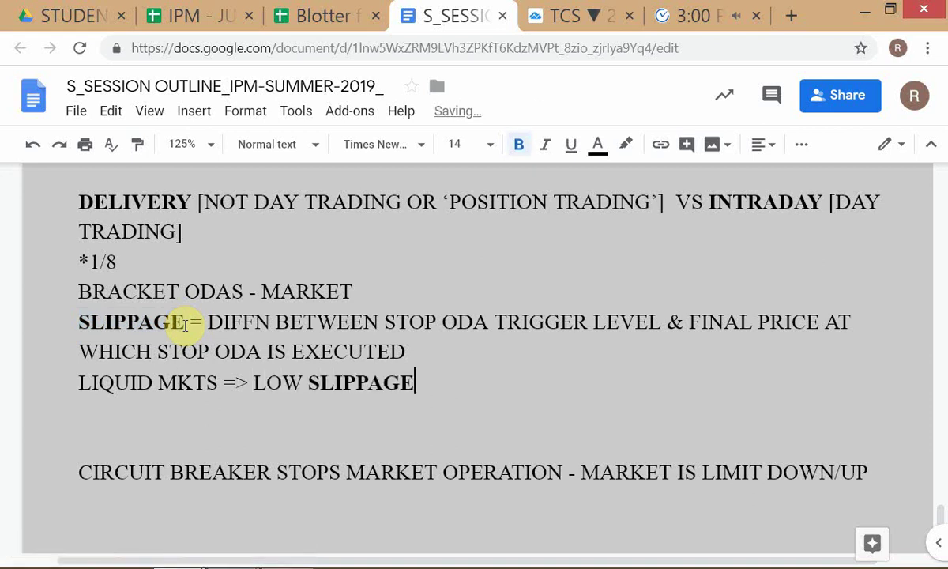
# - Look at the TCS and MARUTI orders in Trader Workstation and return to the session outline document
pyautogui.hotkey('alt', 'Tab')
pyautogui.hotkey('alt', 'Tab')
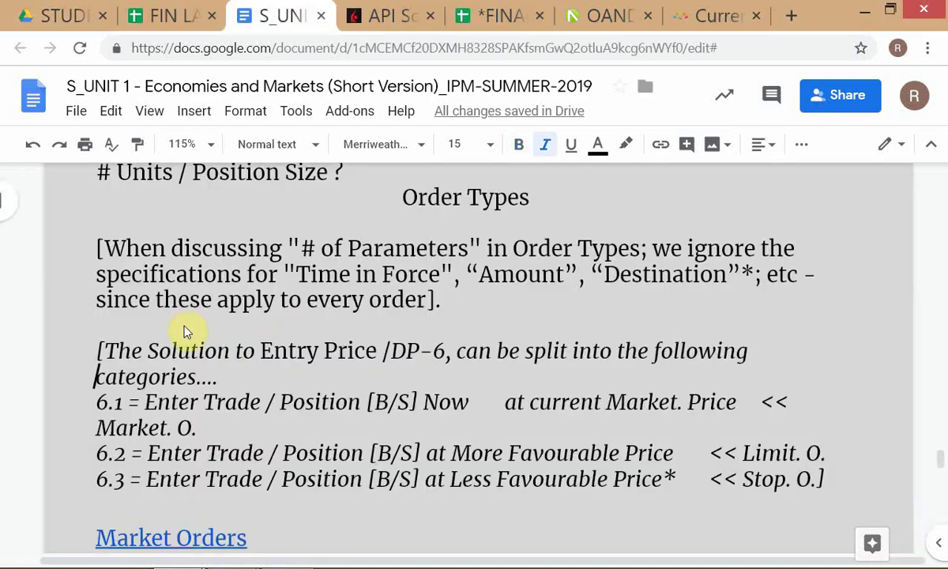
pyautogui.hotkey('alt', 'Tab')
pyautogui.click(99, 373)
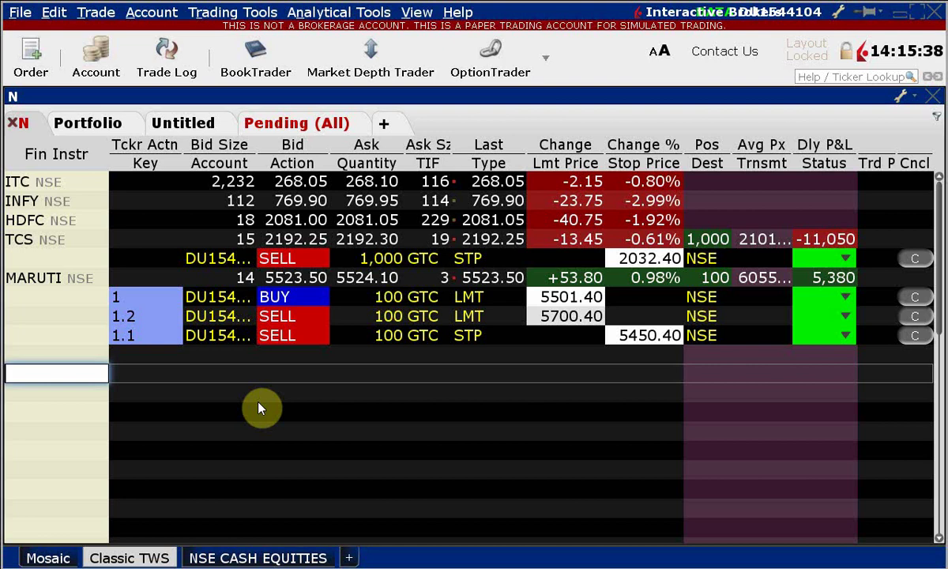
pyautogui.hotkey('alt', 'Tab')
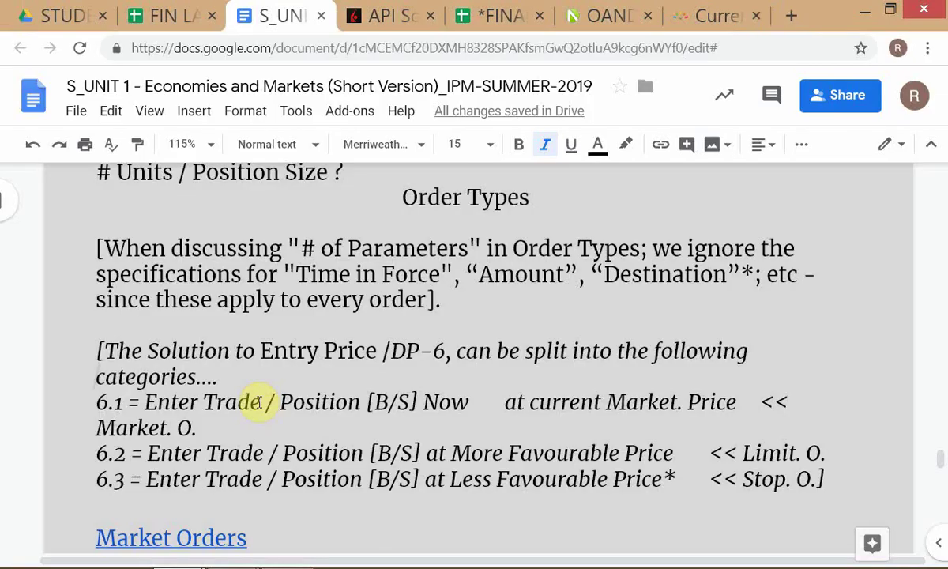
pyautogui.hotkey('alt', 'Tab')
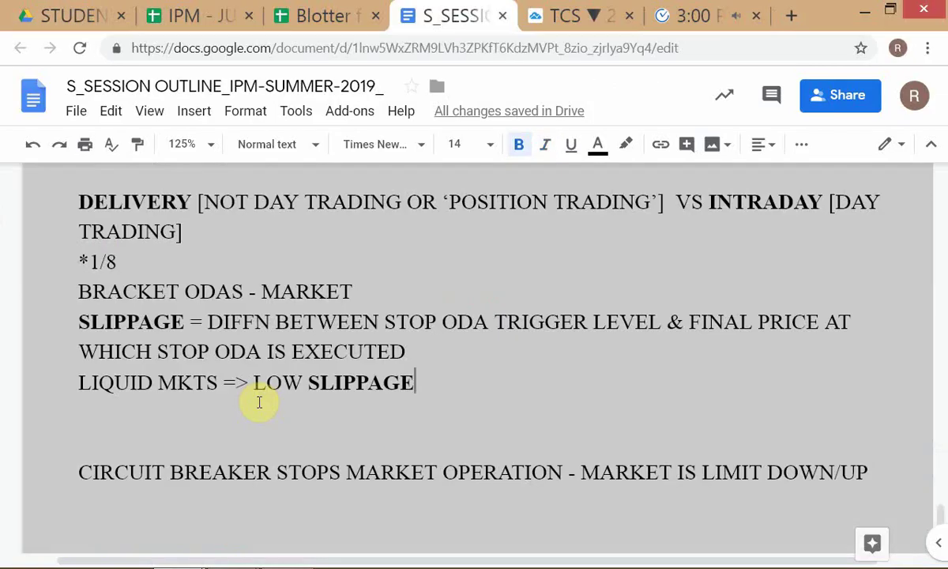
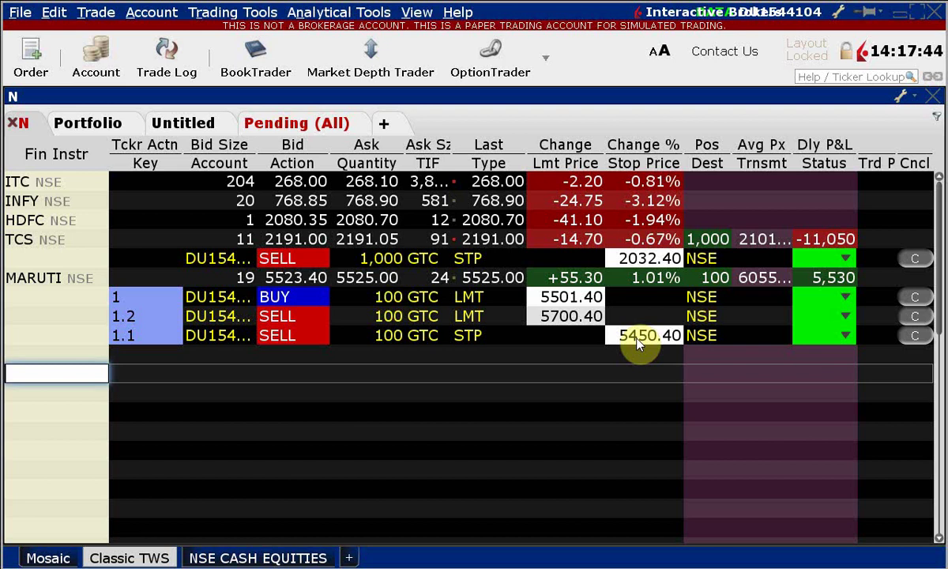
# - Switch from Trader Workstation to the browser and bring up the hourly TCS price chart in TradingView
pyautogui.hotkey('alt', 'Tab')
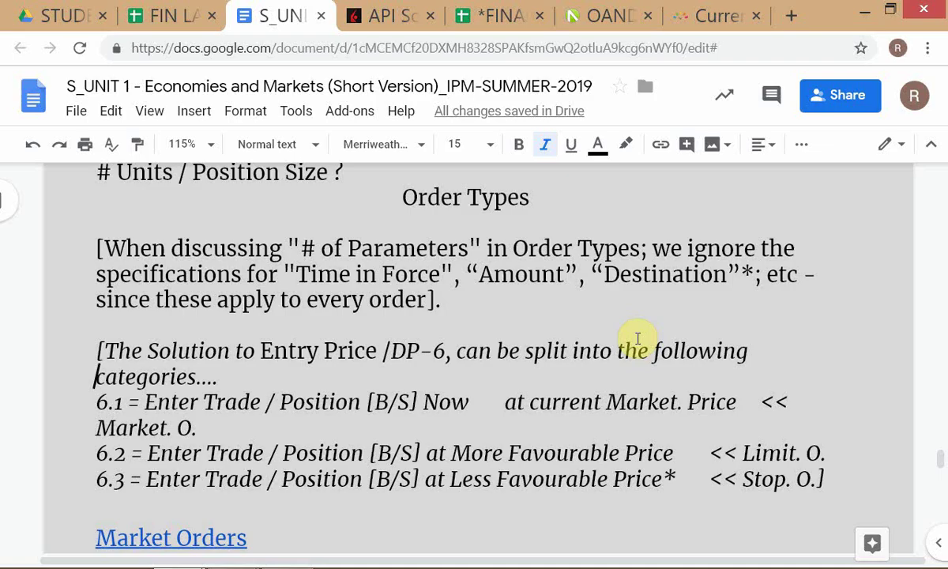
pyautogui.hotkey('alt', 'Tab')
pyautogui.hotkey('alt', 'Tab')
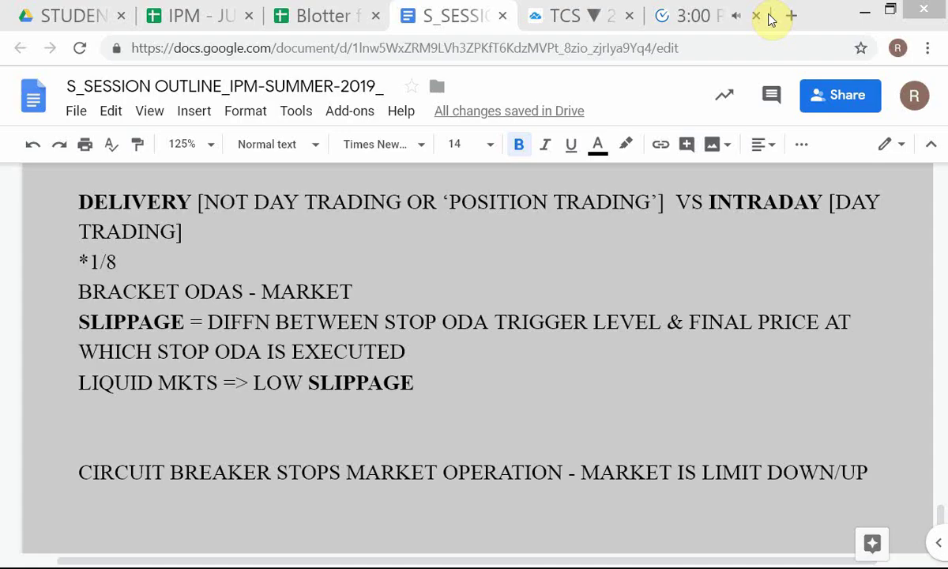
pyautogui.click(562, 18)
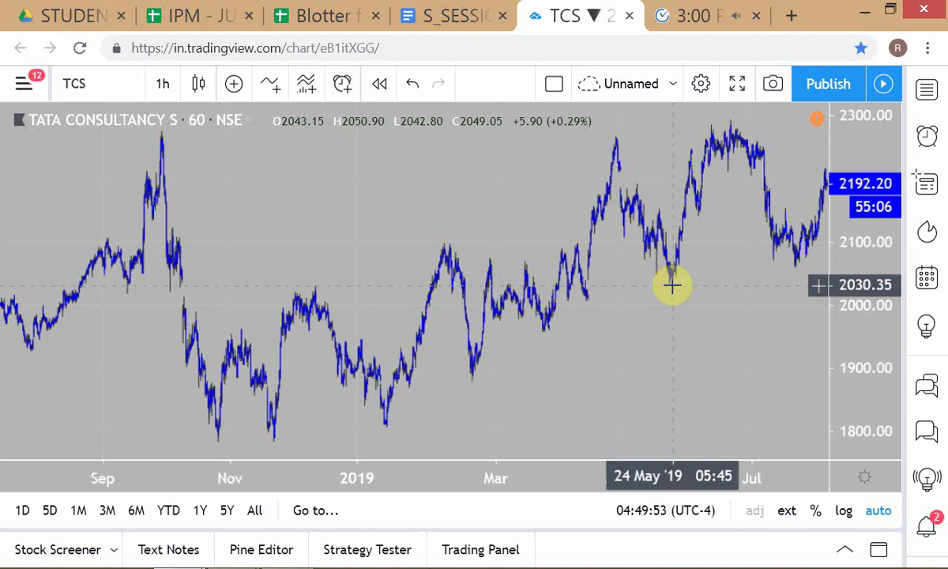
# - Switch to Trader Workstation and widen the Avg Price and Daily P&L columns so their full values are readable
pyautogui.hotkey('alt', 'Tab')
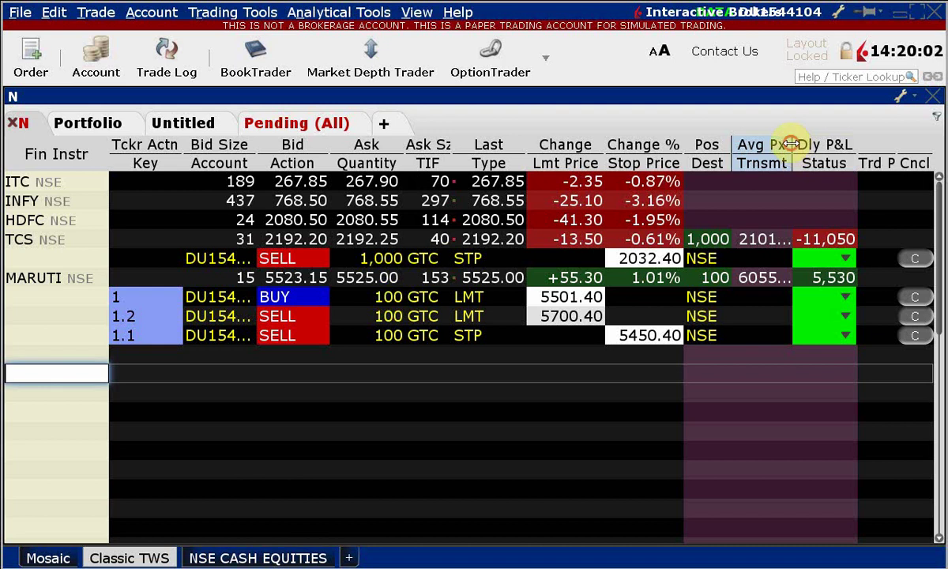
pyautogui.moveTo(790, 145); pyautogui.dragTo(803, 145)
pyautogui.moveTo(803, 144); pyautogui.dragTo(810, 159)
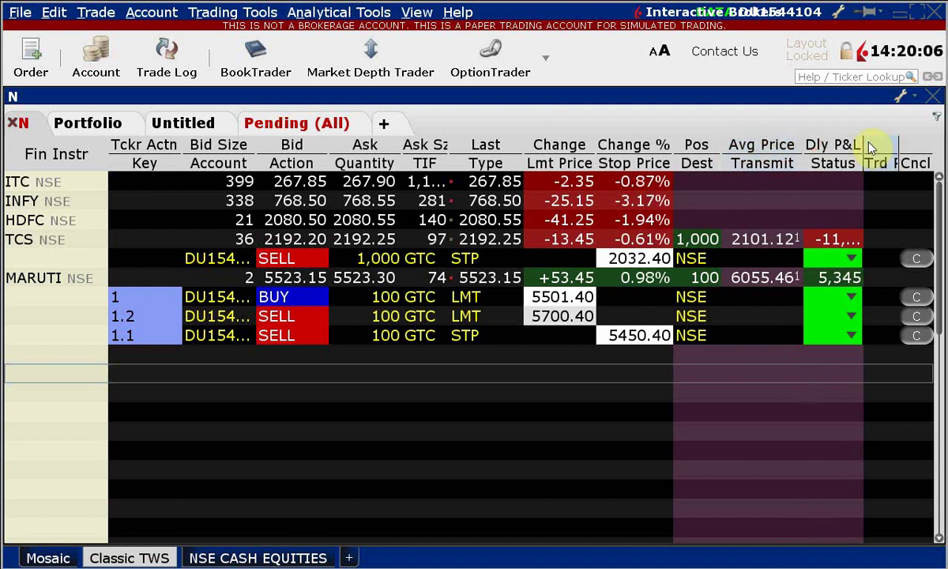
pyautogui.moveTo(861, 142); pyautogui.dragTo(881, 142)
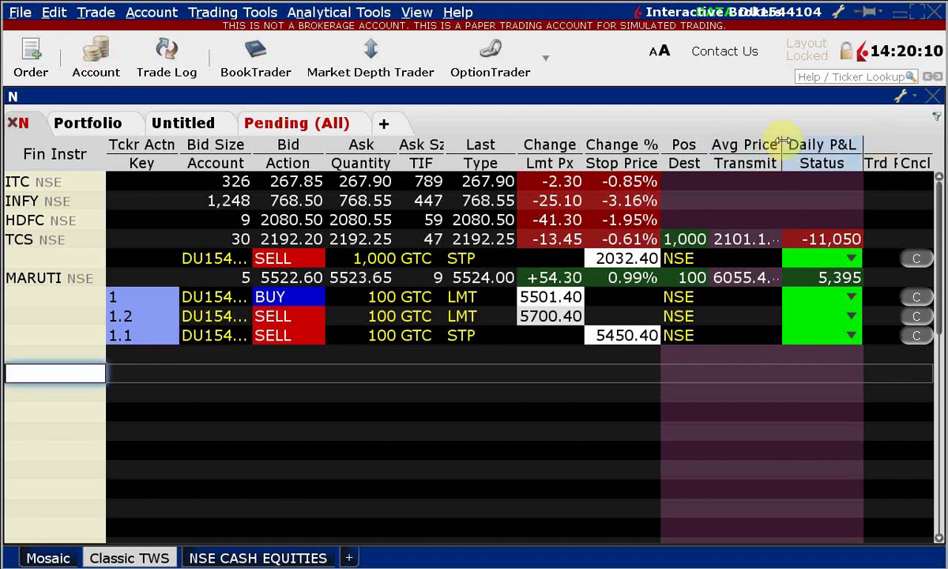
pyautogui.moveTo(787, 146); pyautogui.dragTo(793, 142)
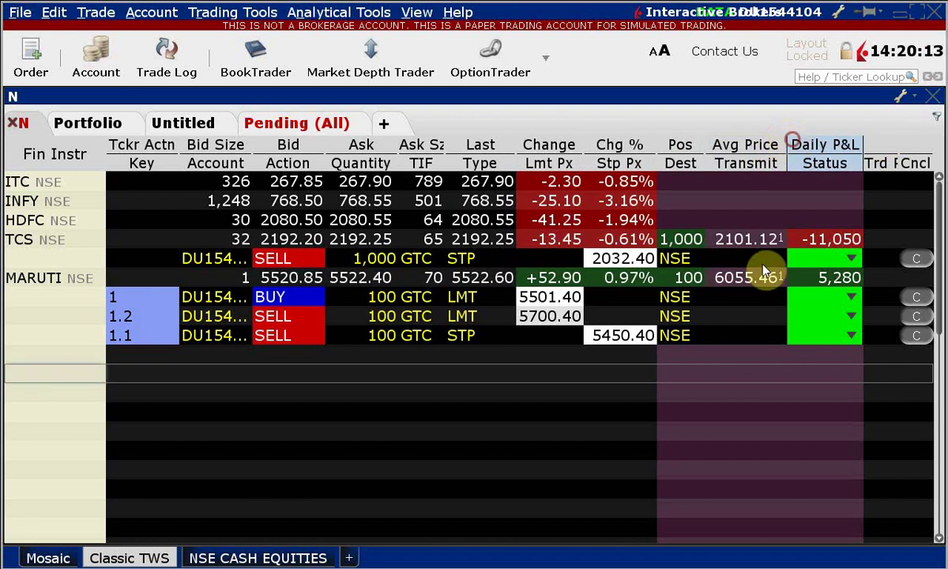
# - Compare the TCS price chart in TradingView with the open TCS stop order in Trader Workstation
pyautogui.hotkey('alt', 'Tab')
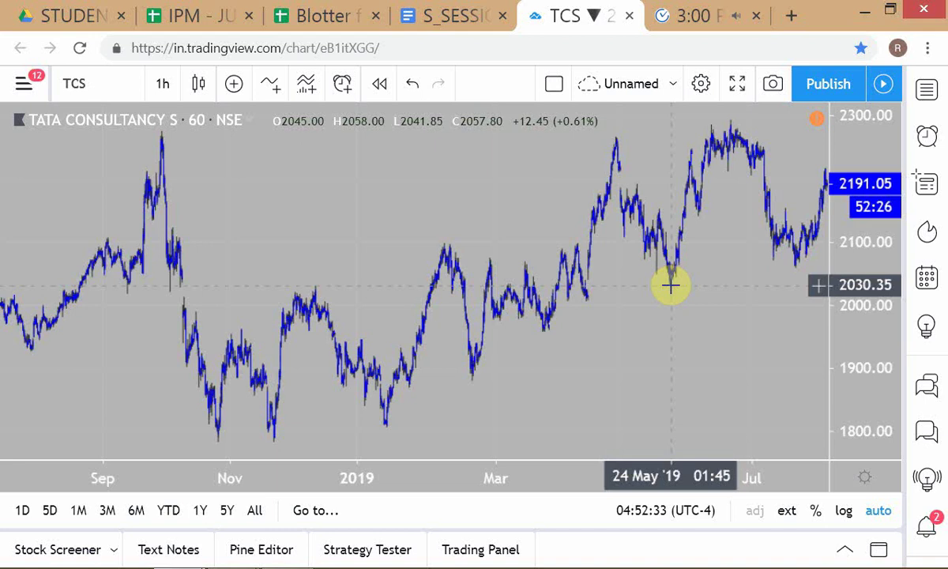
pyautogui.hotkey('alt', 'Tab')
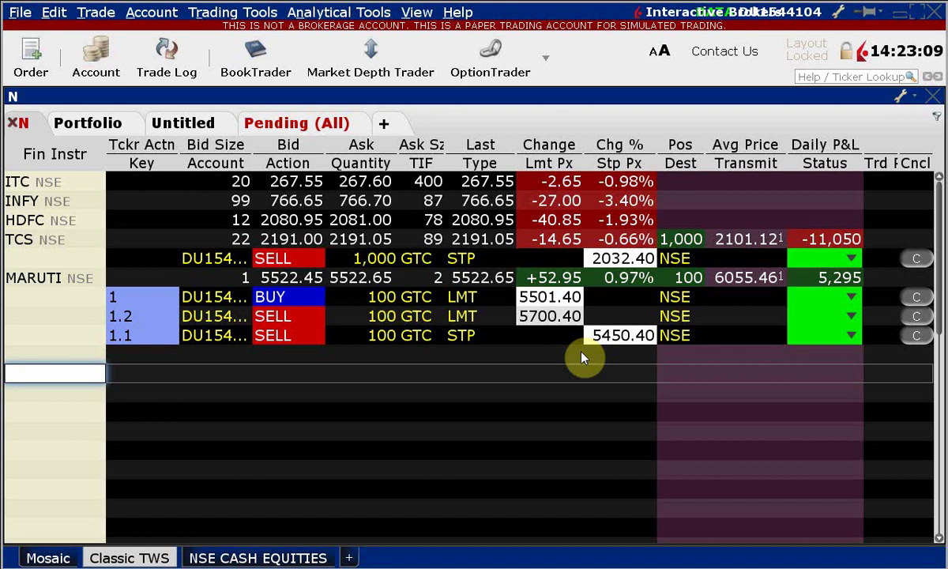
pyautogui.hotkey('alt', 'Tab')
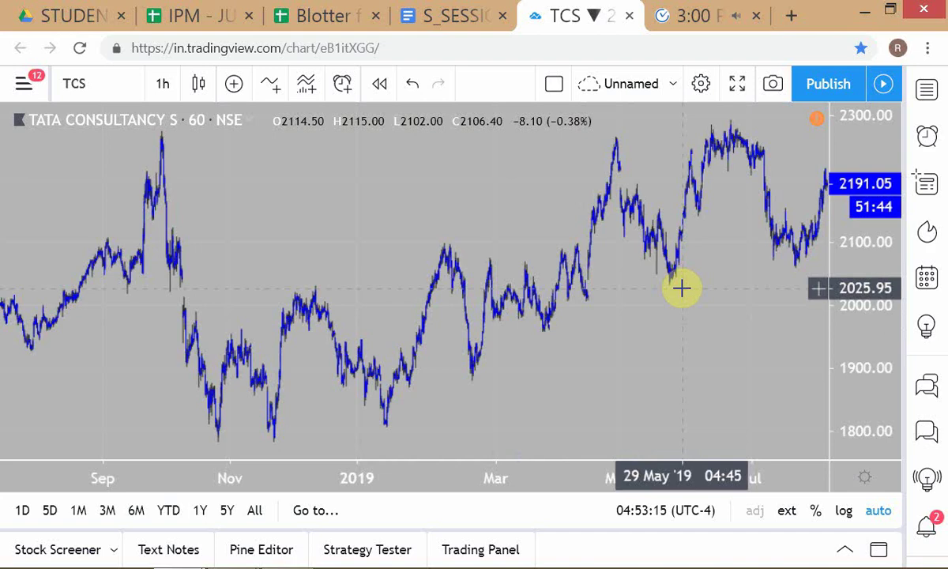
pyautogui.hotkey('alt', 'Tab')
pyautogui.press('Return')
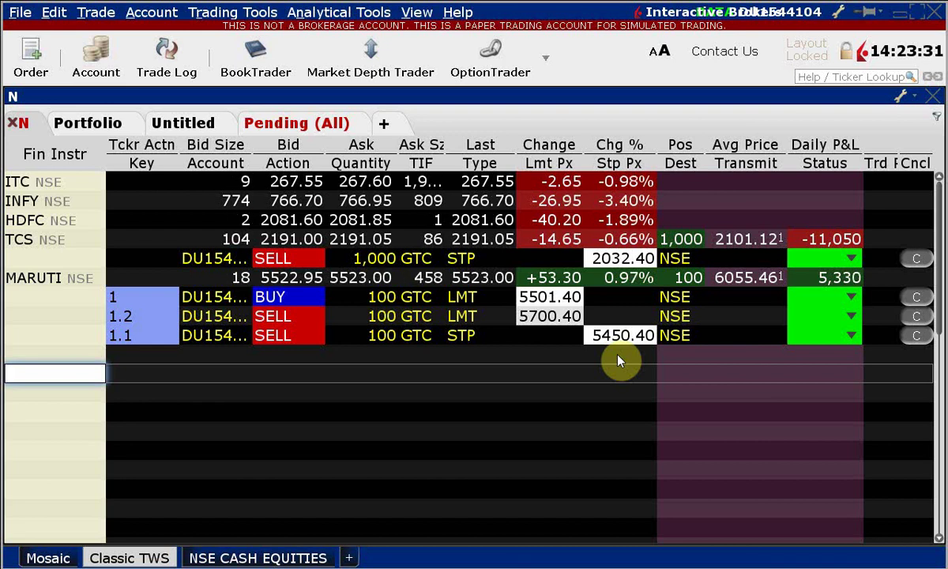
# - Switch to the browser and open the CALC sheet of the "IPM - JUL'19_CALC" spreadsheet
pyautogui.hotkey('alt', 'Tab')
pyautogui.hotkey('alt', 'Tab')
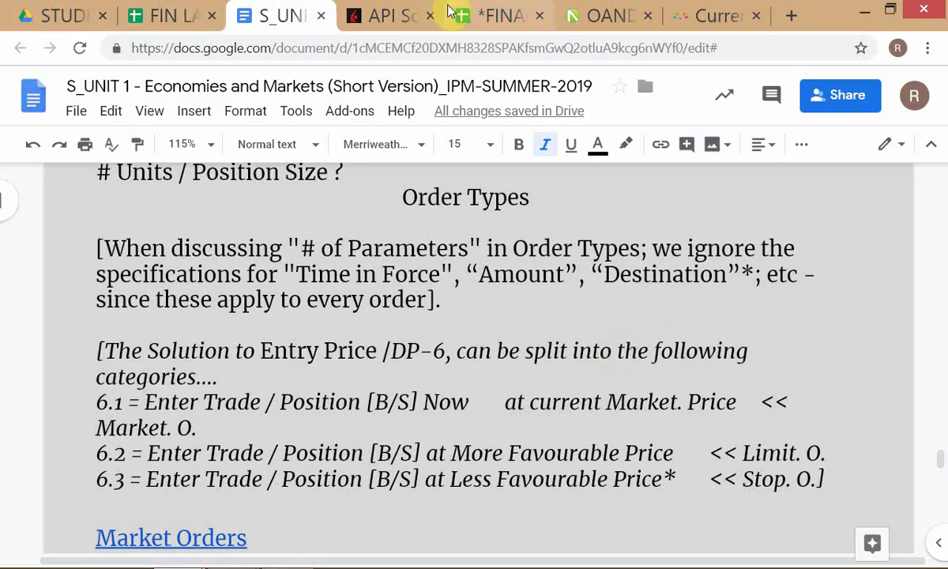
pyautogui.hotkey('alt', 'Tab')
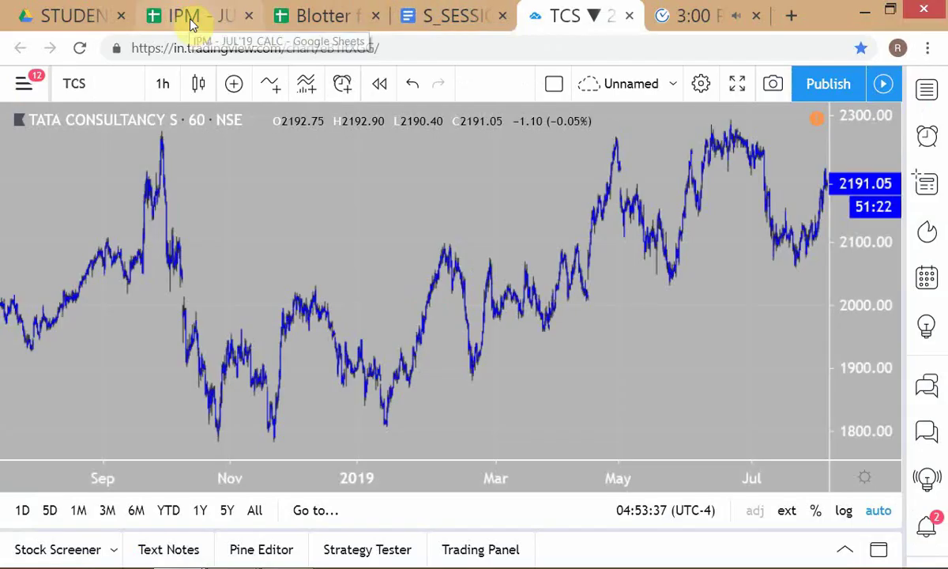
pyautogui.click(191, 20)
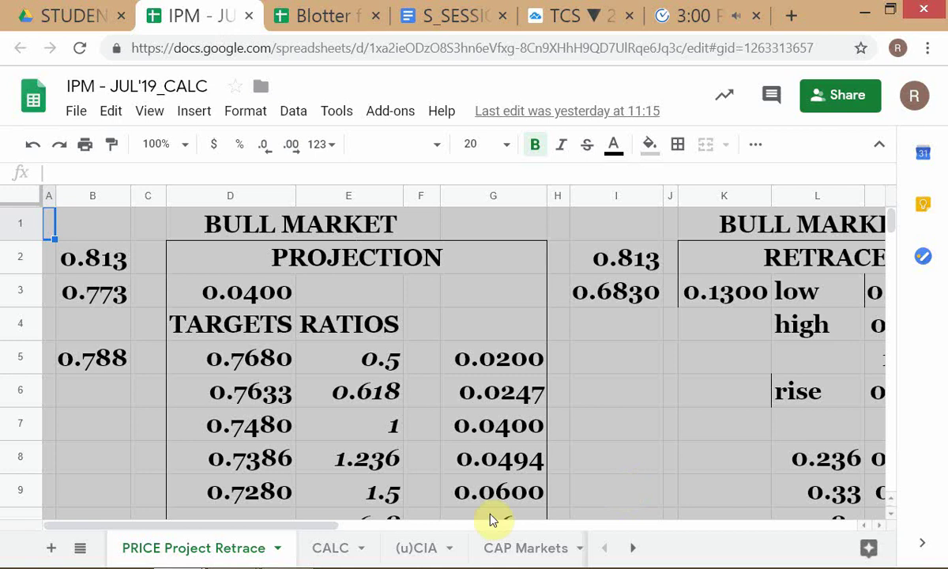
pyautogui.click(330, 553)
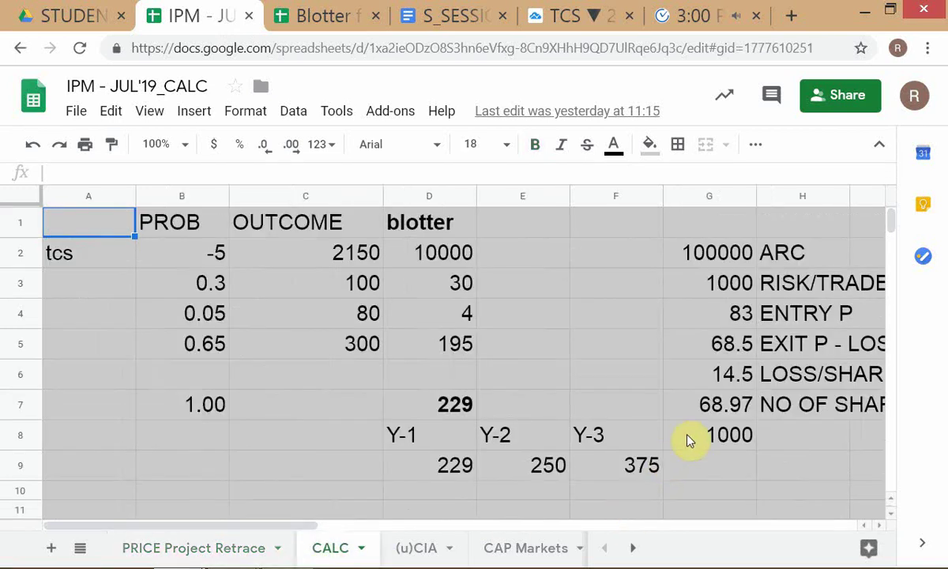
# - Bring the position-size calculation into full view and inspect the ARC amount in G2 and the risk-per-trade formula in G3
pyautogui.click(681, 484)
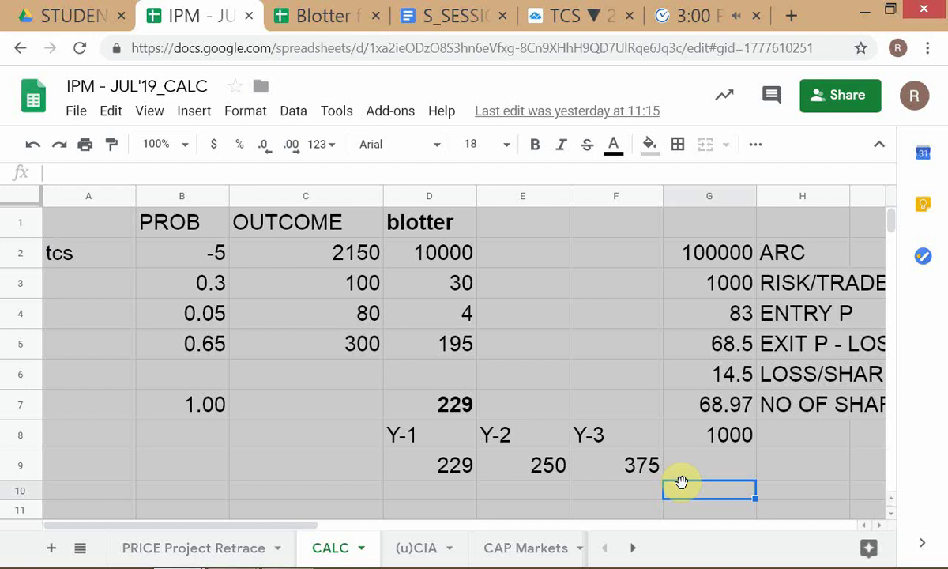
pyautogui.press('Right')
pyautogui.press('Right')
pyautogui.press('Right')
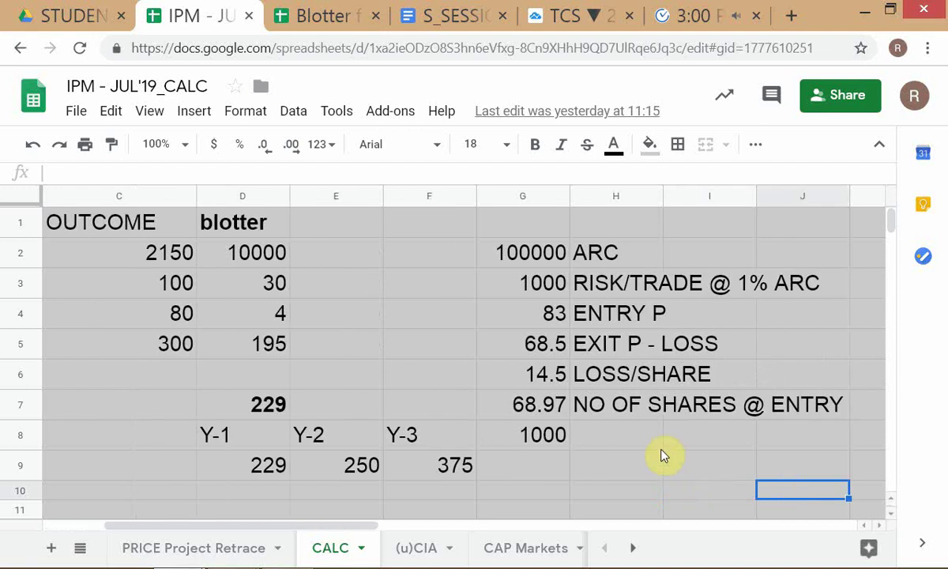
pyautogui.click(518, 256)
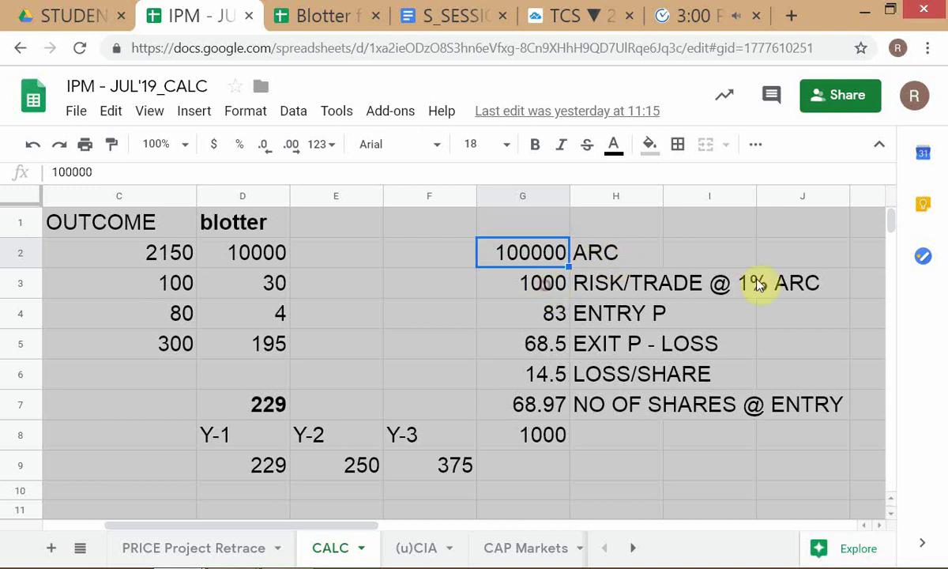
pyautogui.press('Down')
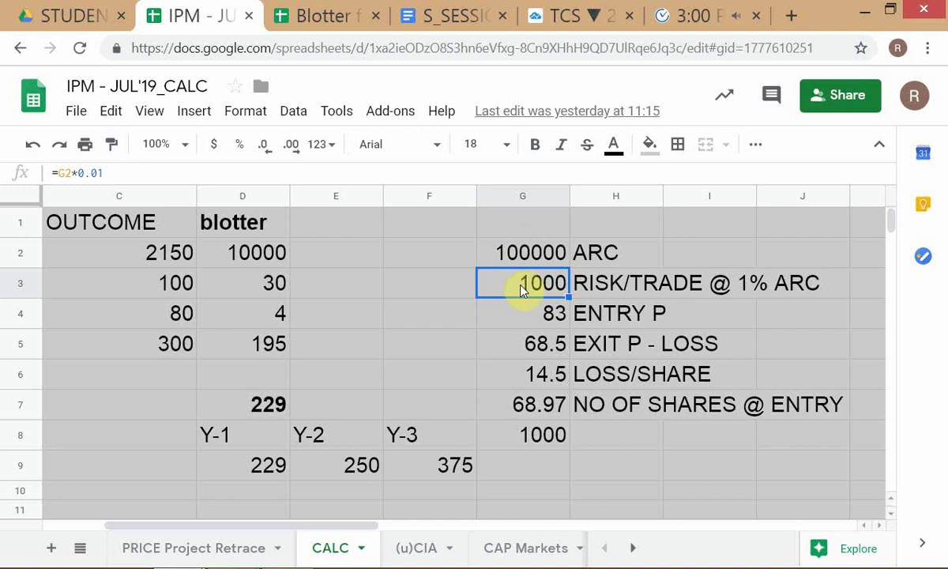
# - Inspect the entry and exit price cells G4 and G5, and compare the entry price with the MARUTI buy limit order in Trader Workstation
pyautogui.click(533, 338)
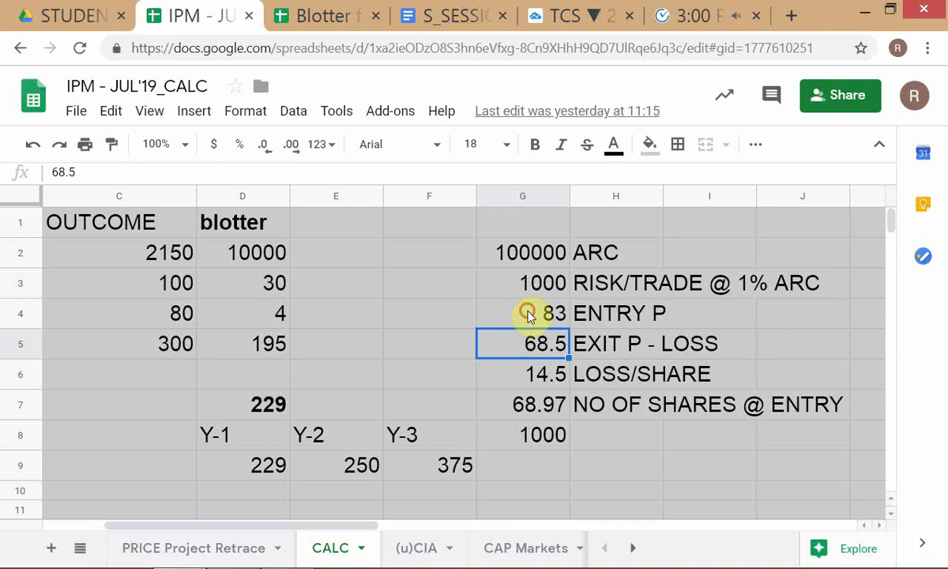
pyautogui.click(530, 314)
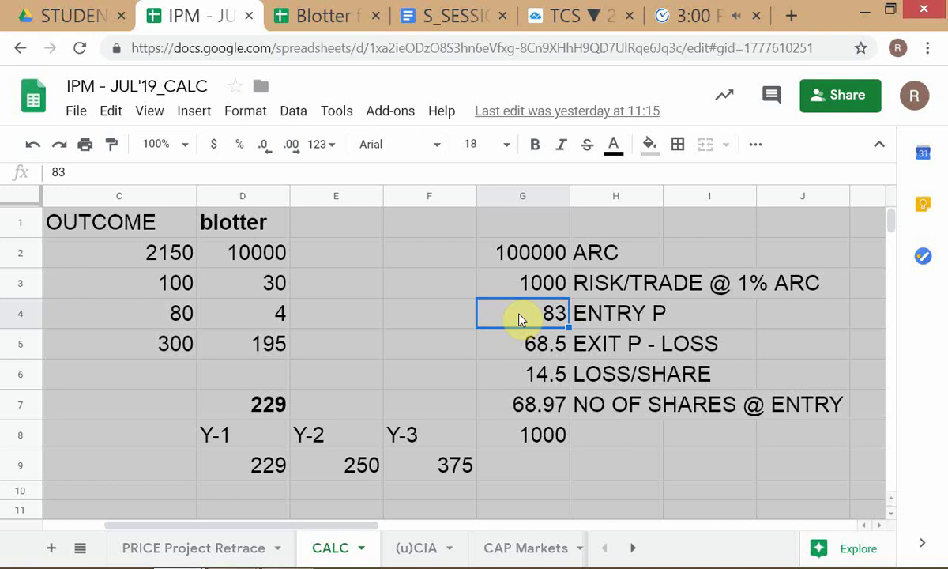
pyautogui.hotkey('alt', 'Tab')
pyautogui.press('Tab')
pyautogui.press('Tab')
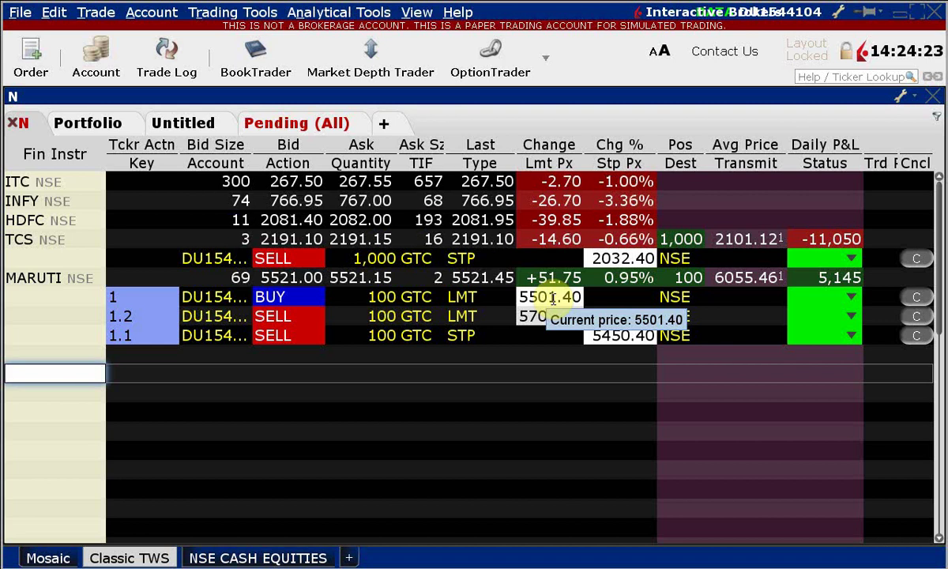
pyautogui.hotkey('alt', 'Tab')
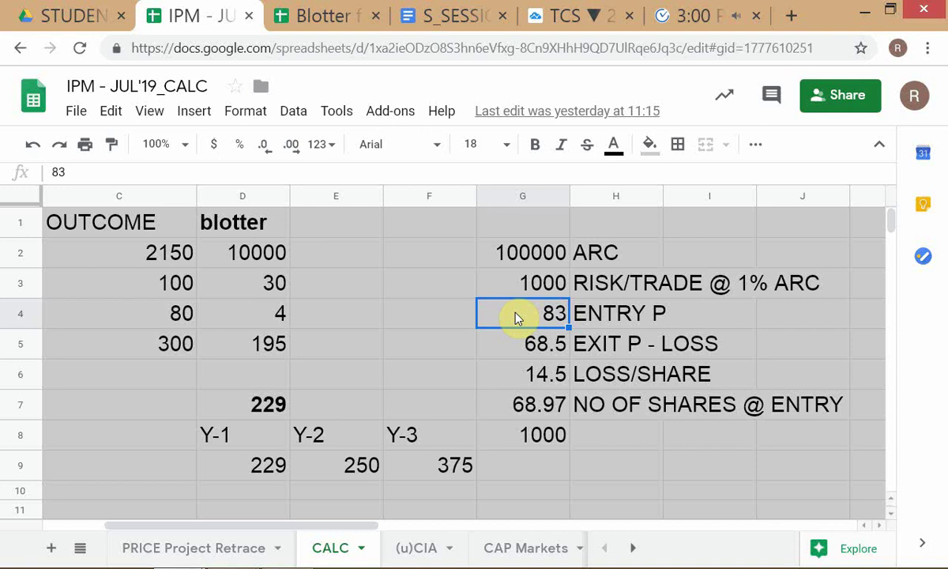
# - Compare the exit price in G5 with the MARUTI bracket's sell stop order in Trader Workstation and return to the CALC sheet
pyautogui.click(515, 353)
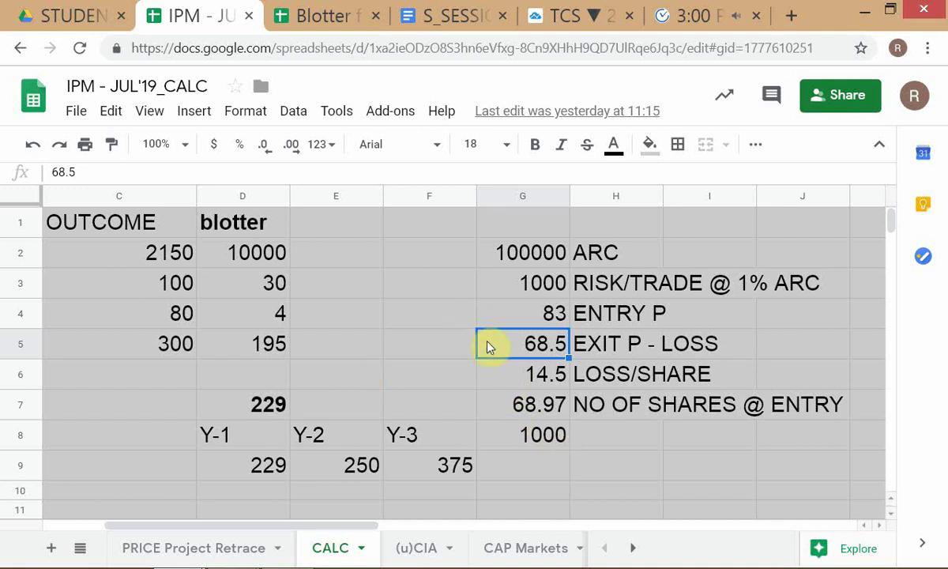
pyautogui.hotkey('alt', 'Tab')
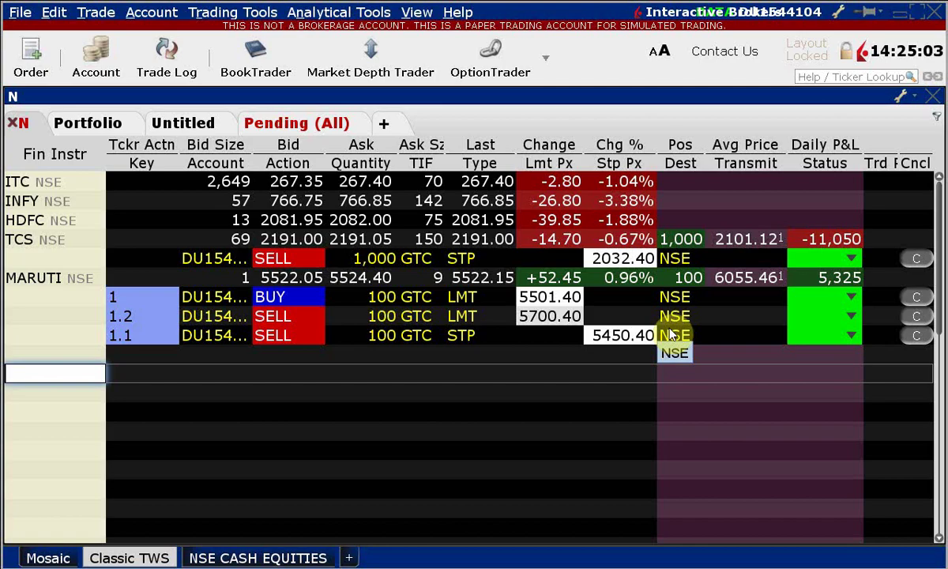
pyautogui.hotkey('alt', 'Tab')
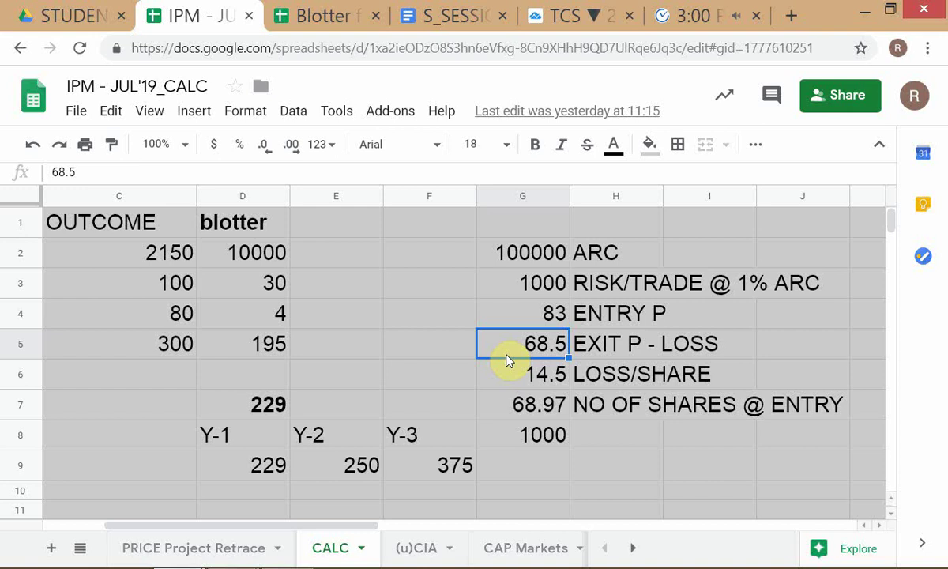
pyautogui.hotkey('alt', 'Tab')
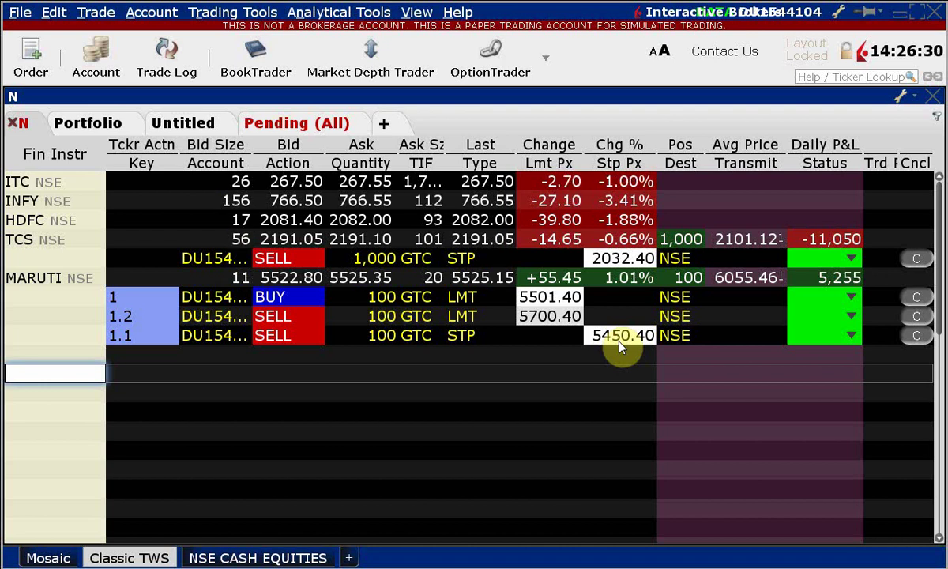
pyautogui.hotkey('alt', 'Tab')
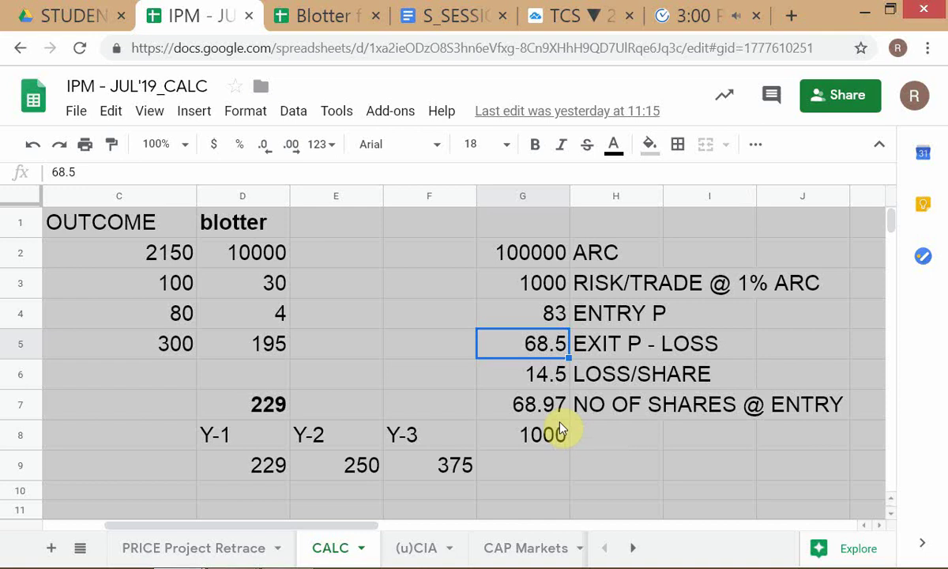
# - Make the number-of-shares result in G7 bold
pyautogui.click(504, 410)
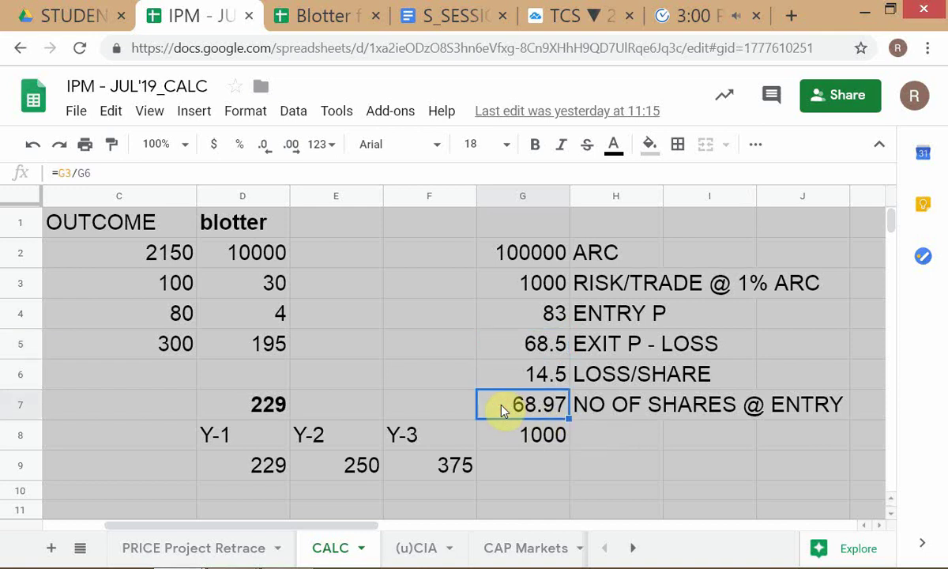
pyautogui.hotkey('ctrl', 'b')
pyautogui.click(527, 342)
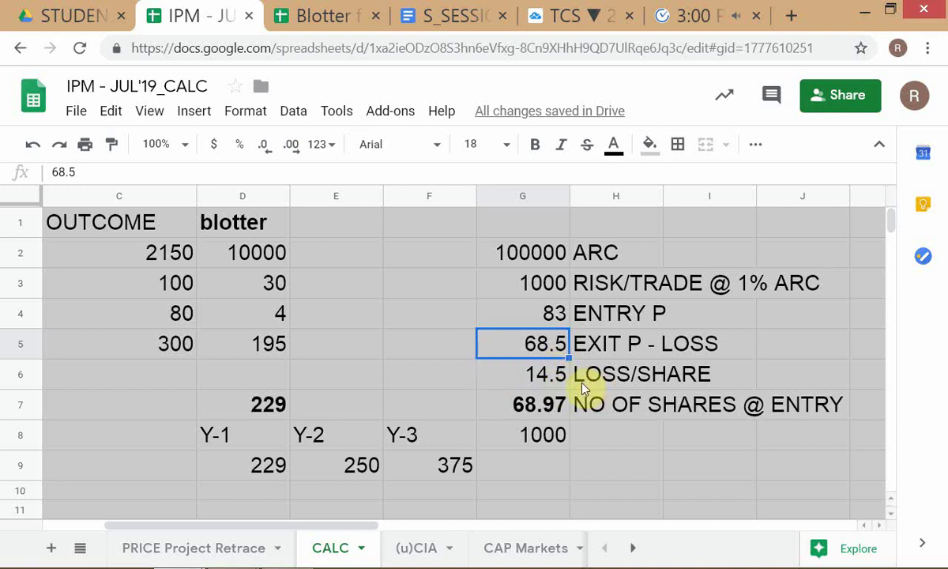
# - Check the loss-per-share formula in G6 and insert a new row above the number-of-shares row
pyautogui.click(526, 386)
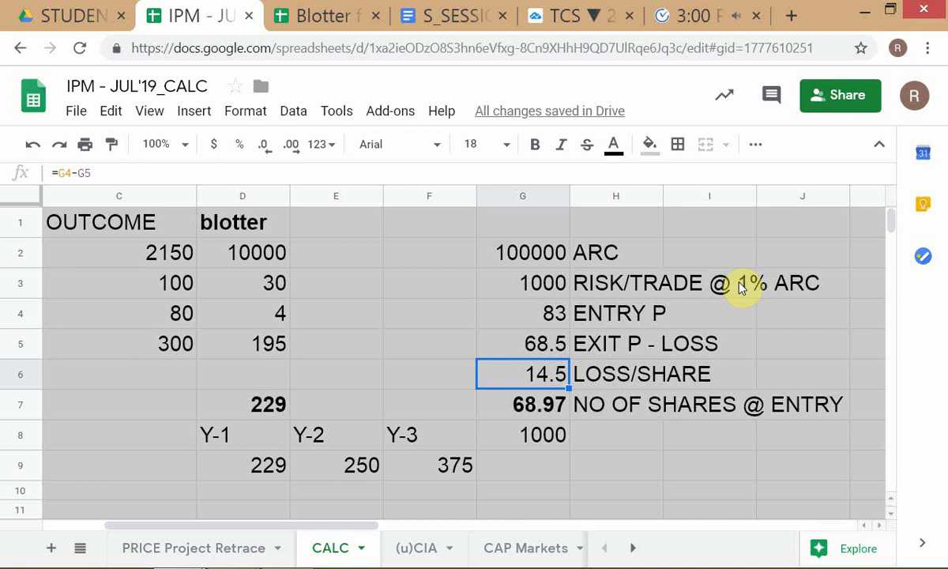
pyautogui.click(522, 410)
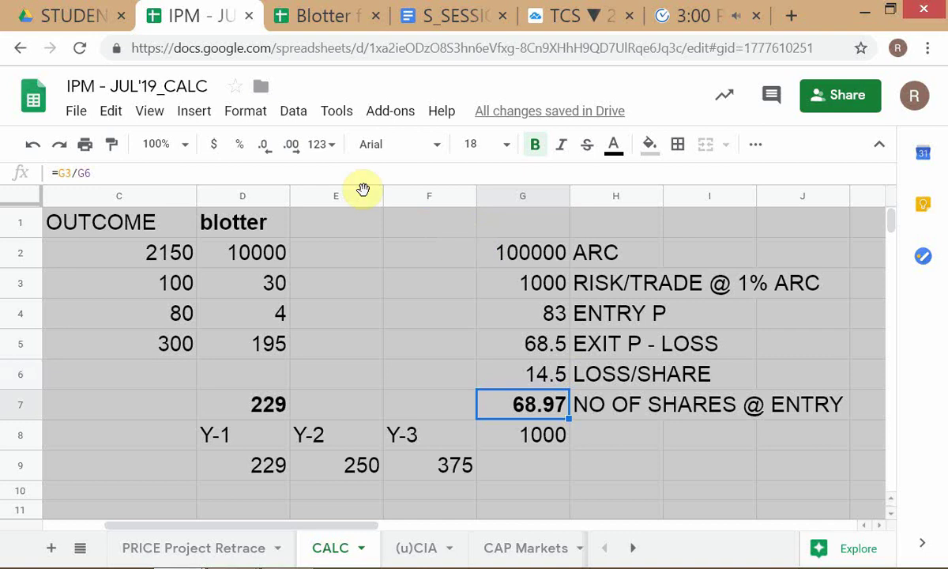
pyautogui.click(194, 116)
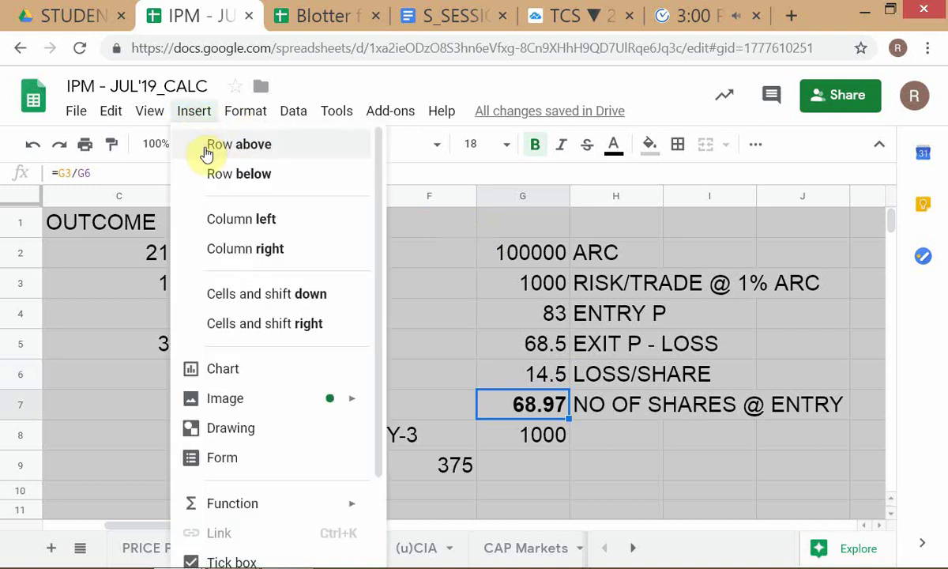
pyautogui.click(205, 152)
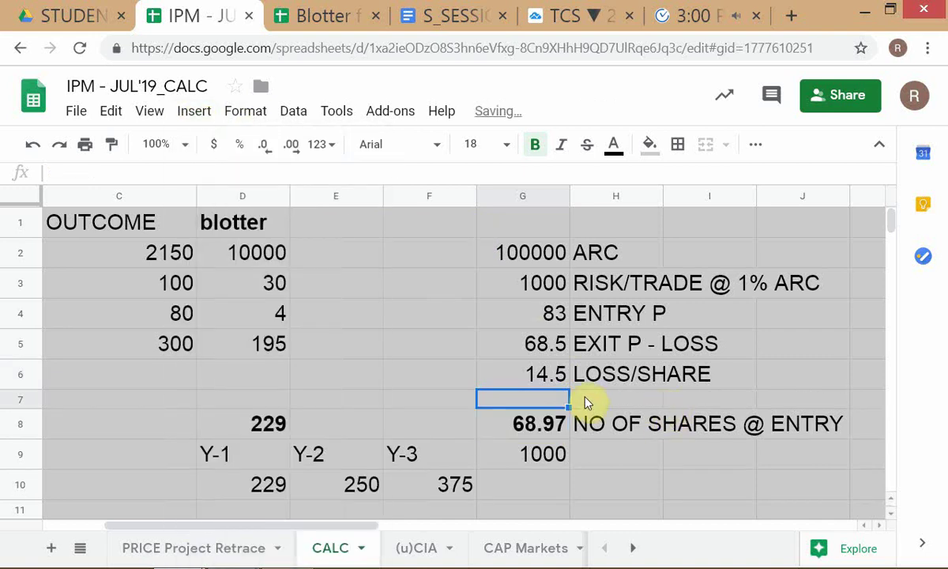
# - Label the new row by entering "BROKERAGE" in H7
pyautogui.click(586, 399)
pyautogui.write('B')
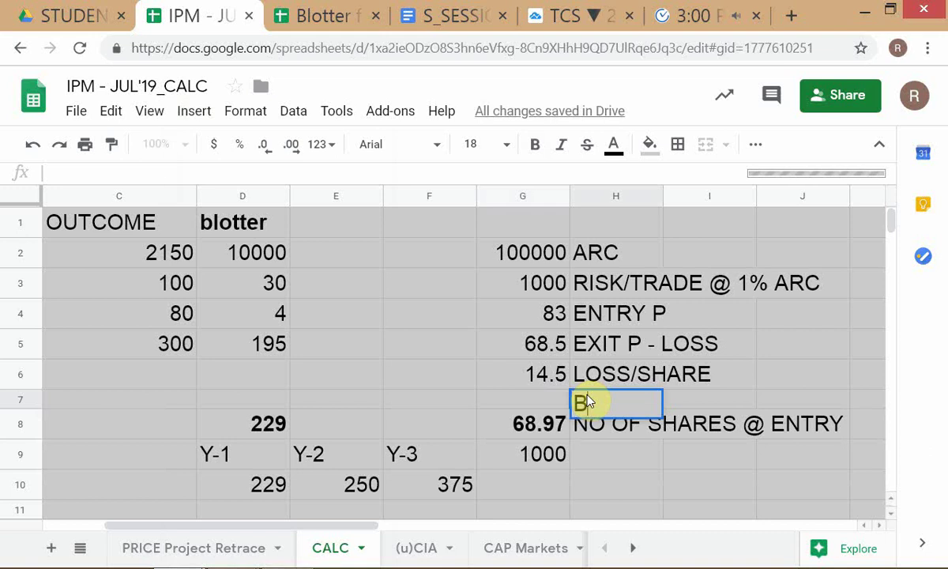
pyautogui.write('ROKERAGE')
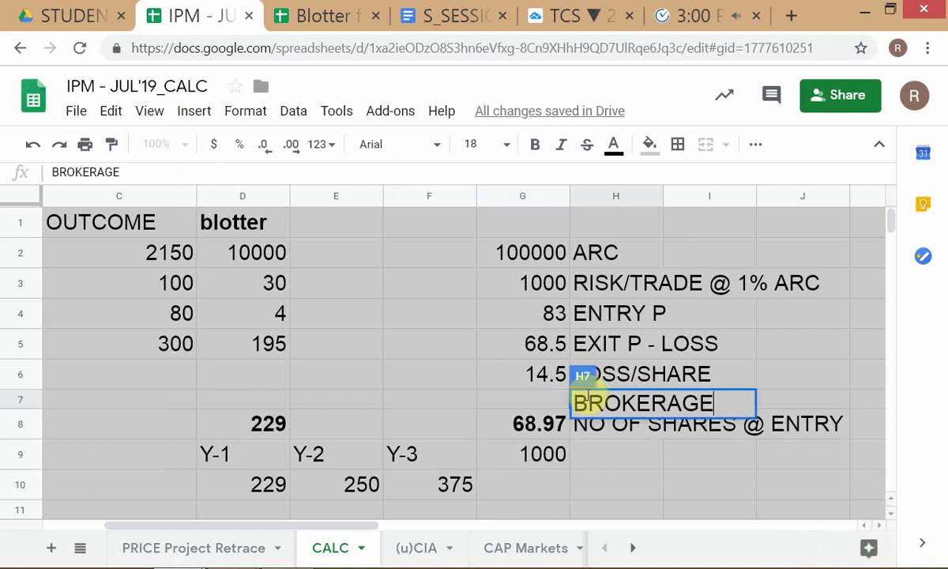
pyautogui.press('Return')
pyautogui.press('Up')
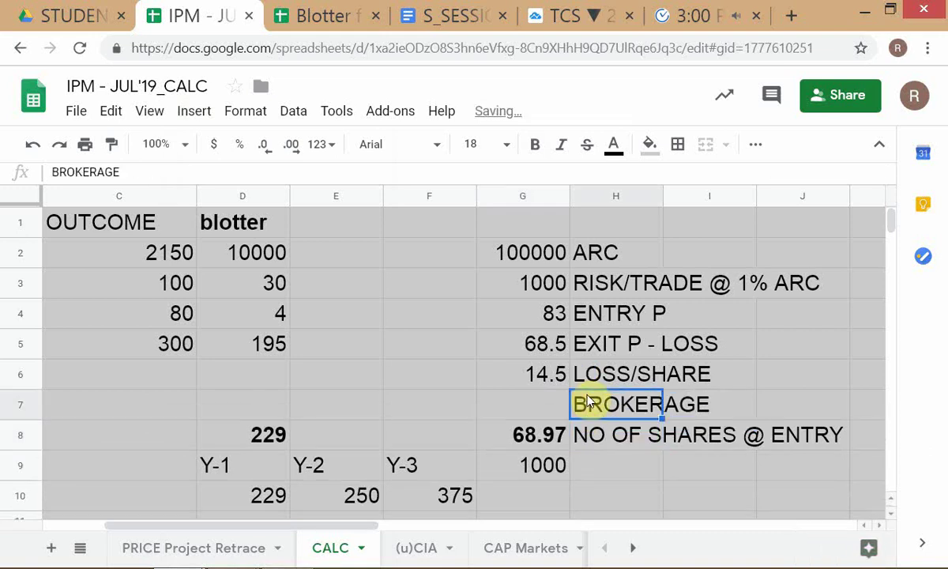
pyautogui.press('Left')
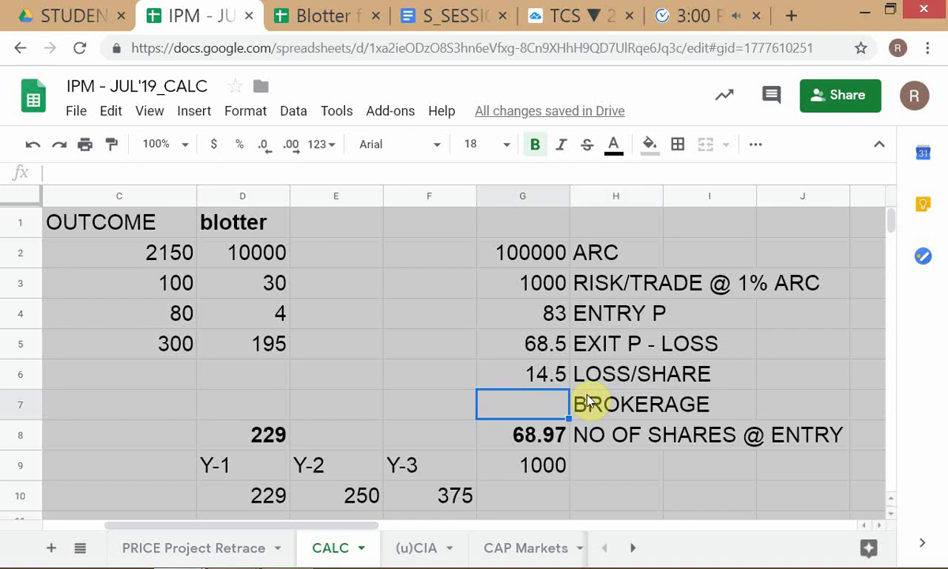
# - Extend the brokerage label in H7 to read "ROUND TURN BROKERAGE"
pyautogui.click(587, 402)
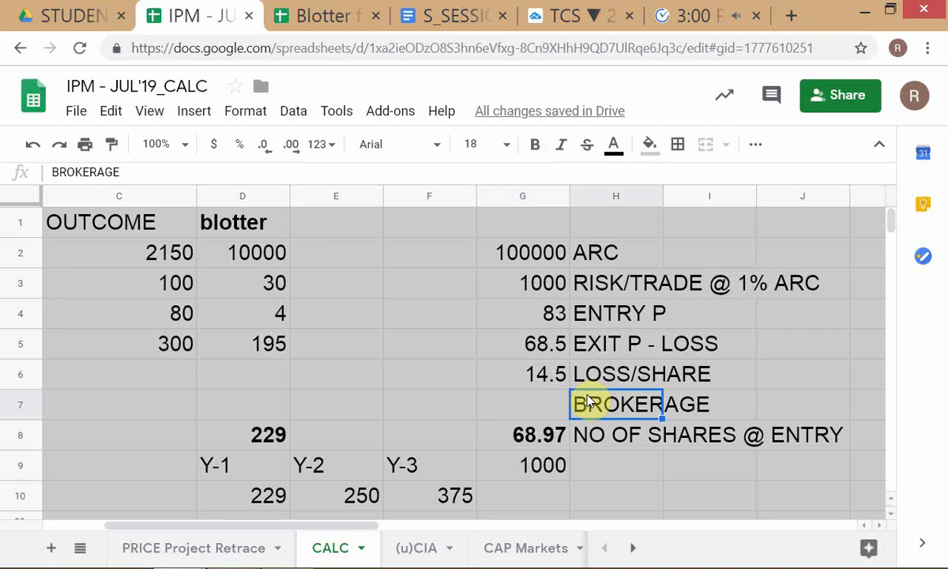
pyautogui.doubleClick(587, 401)
pyautogui.press('Home')
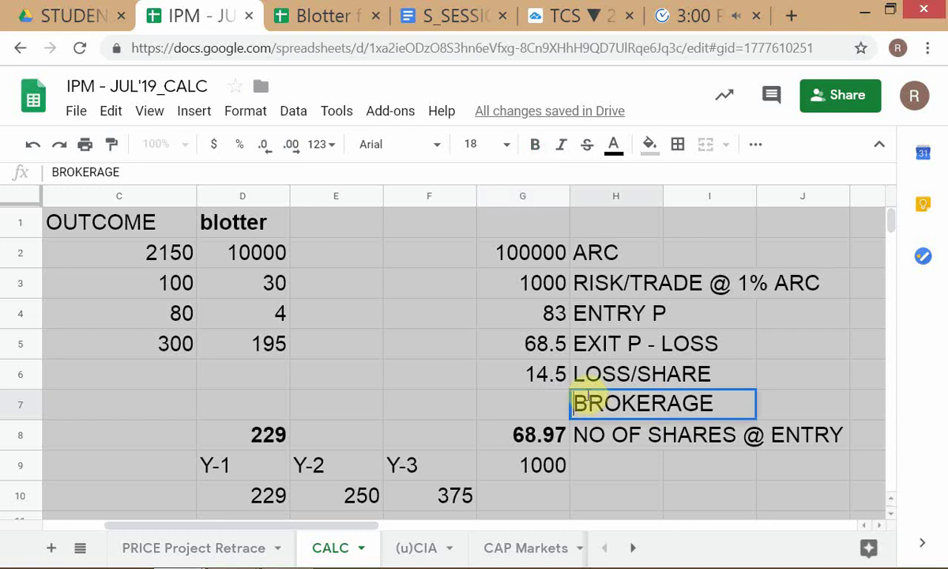
pyautogui.write('RO')
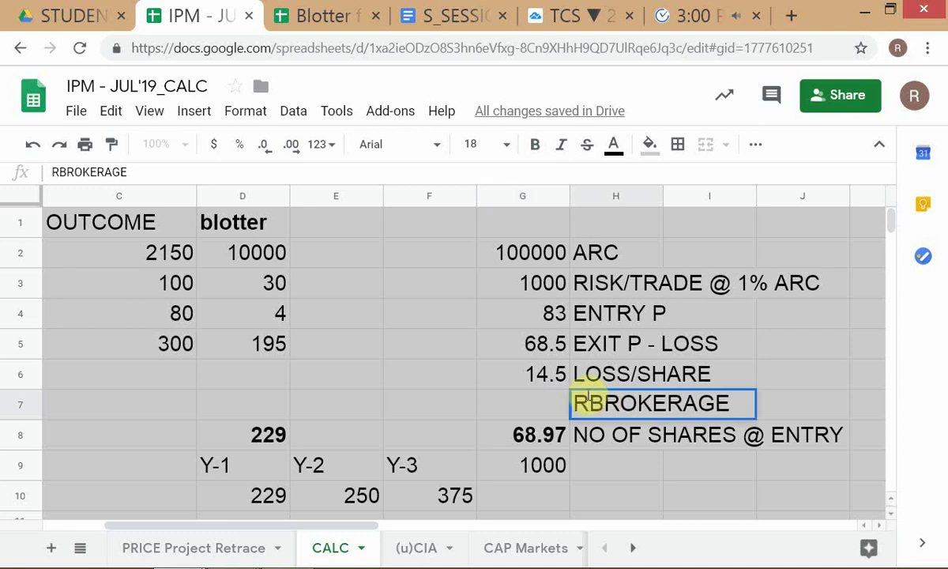
pyautogui.write('U')
pyautogui.press('BackSpace')
pyautogui.write('OUN')
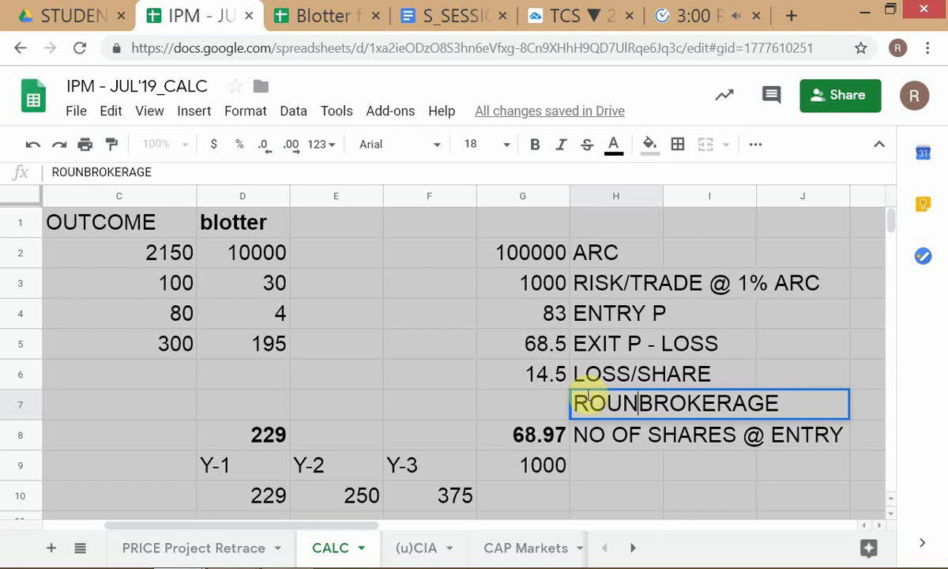
pyautogui.write('D TURN')
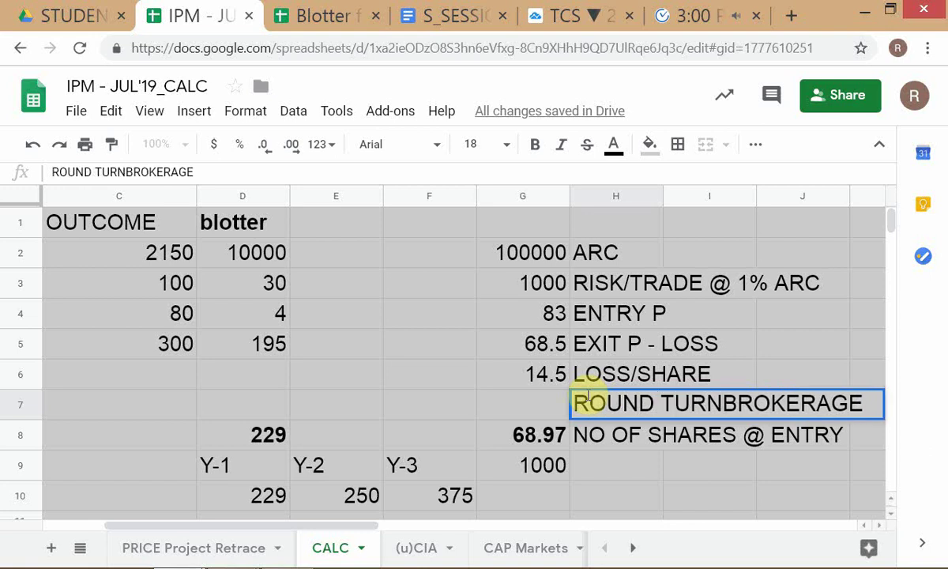
pyautogui.click(586, 399)
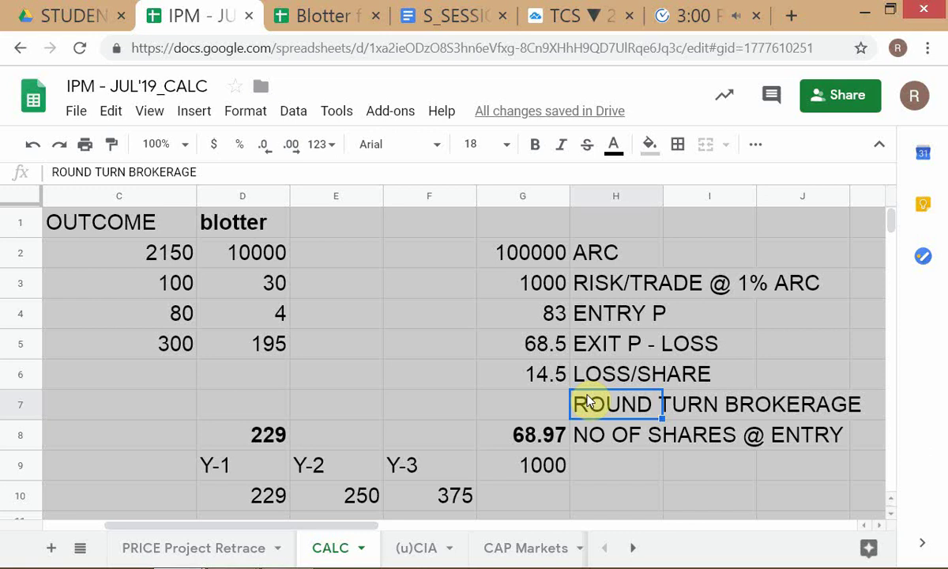
# - Set the round turn brokerage amount in G7 to 1
pyautogui.press('Left')
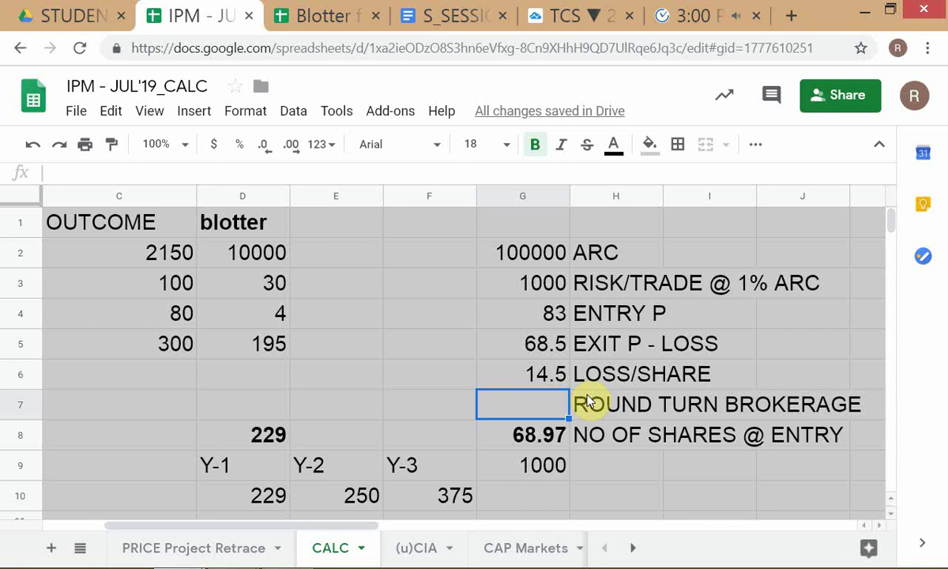
pyautogui.press('Up')
pyautogui.press('Down')
pyautogui.press('Up')
pyautogui.press('Down')
pyautogui.write('1')
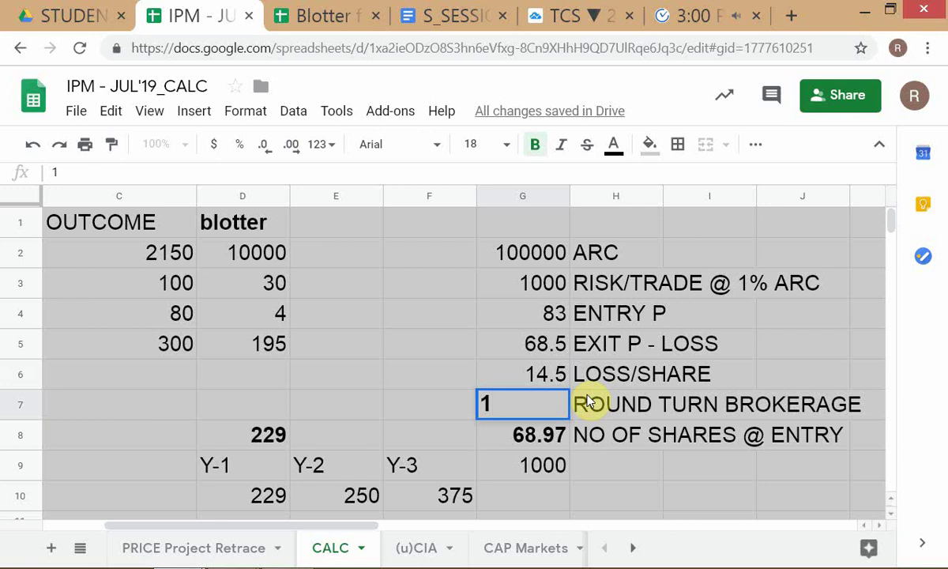
pyautogui.press('Return')
pyautogui.press('Up')
# - Include brokerage in the number-of-shares calculation by changing the formula in G8 to =G3/(G6+G7)
pyautogui.press('Down')
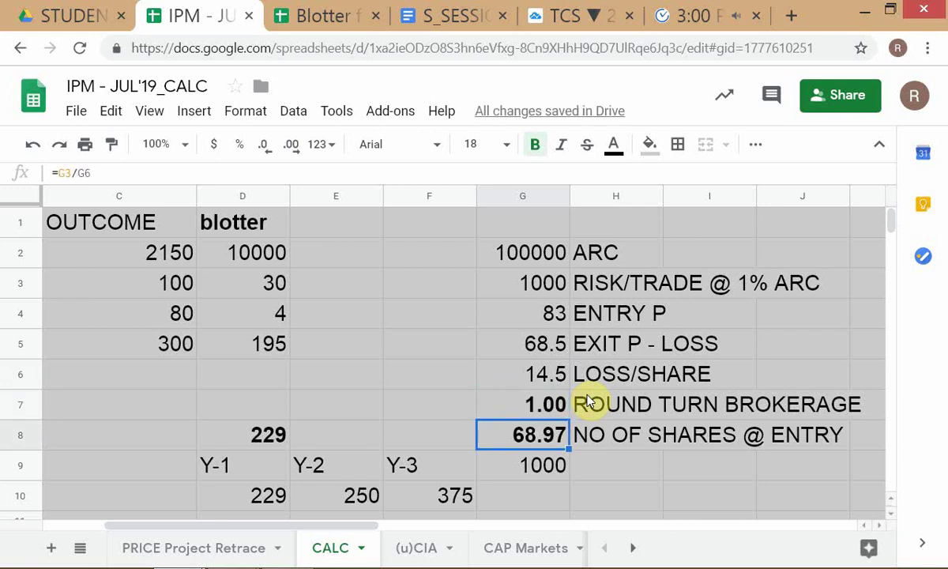
pyautogui.press('Return')
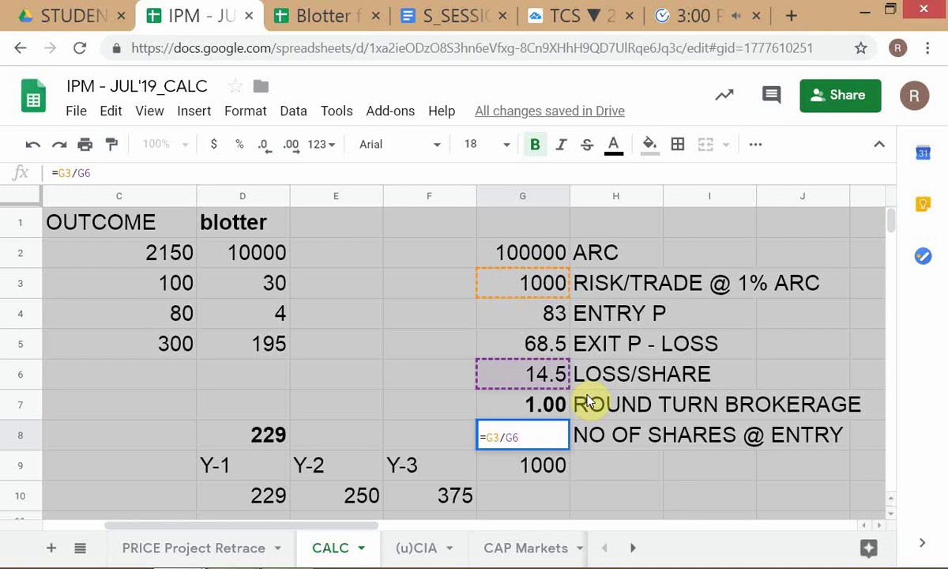
pyautogui.press('Left')
pyautogui.press('Left')
pyautogui.write('(')
pyautogui.press('Right')
pyautogui.press('Right')
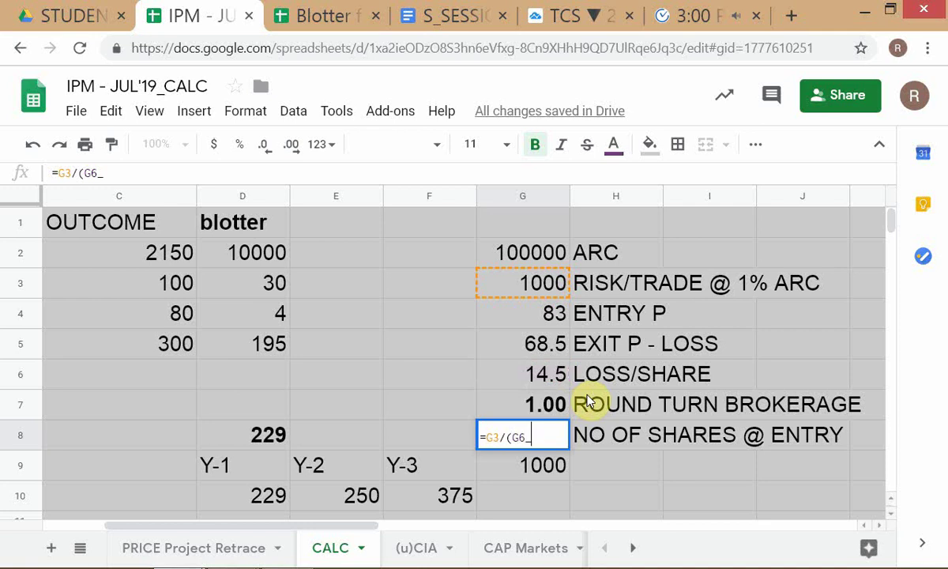
pyautogui.write('+')
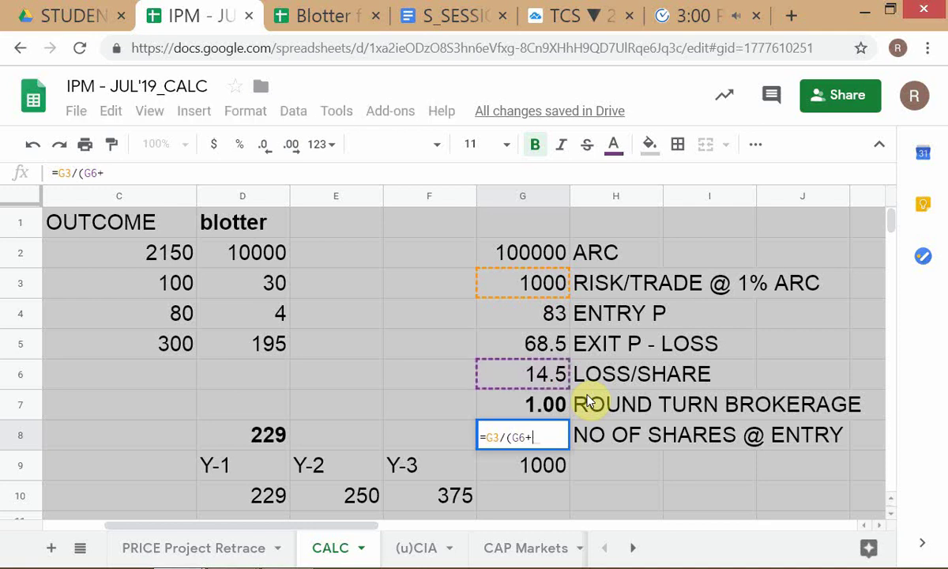
pyautogui.press('Up')
pyautogui.write(')')
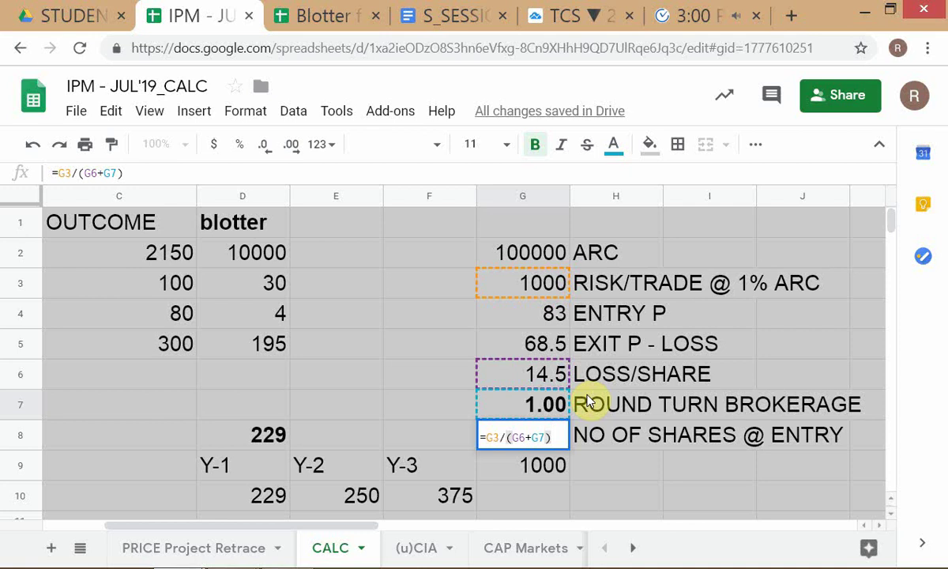
pyautogui.press('Return')
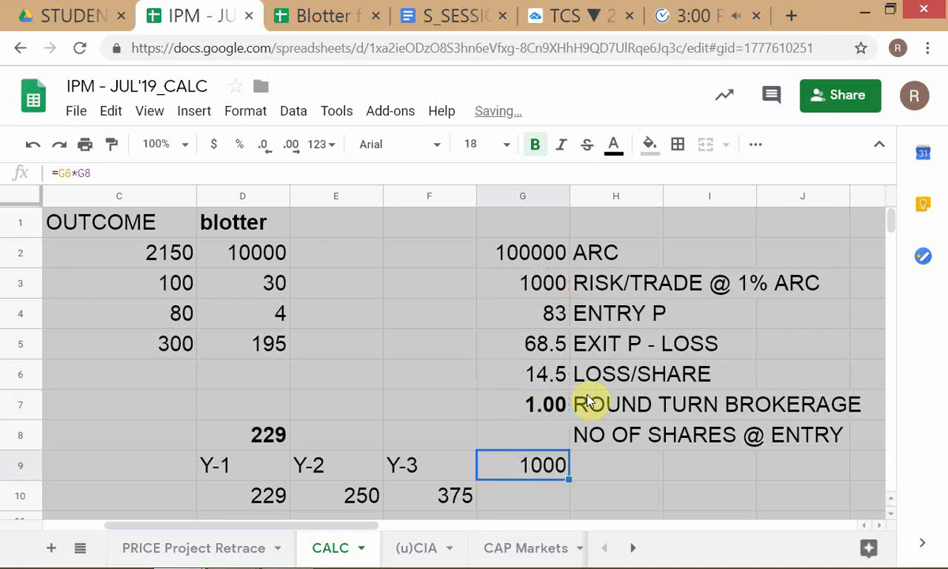
# - Extend the exit price label in H5 to read "EXIT P - LOSS (incl. Slippage)"
pyautogui.press('Up')
pyautogui.press('Up')
pyautogui.press('Up')
pyautogui.press('Up')
pyautogui.press('Right')
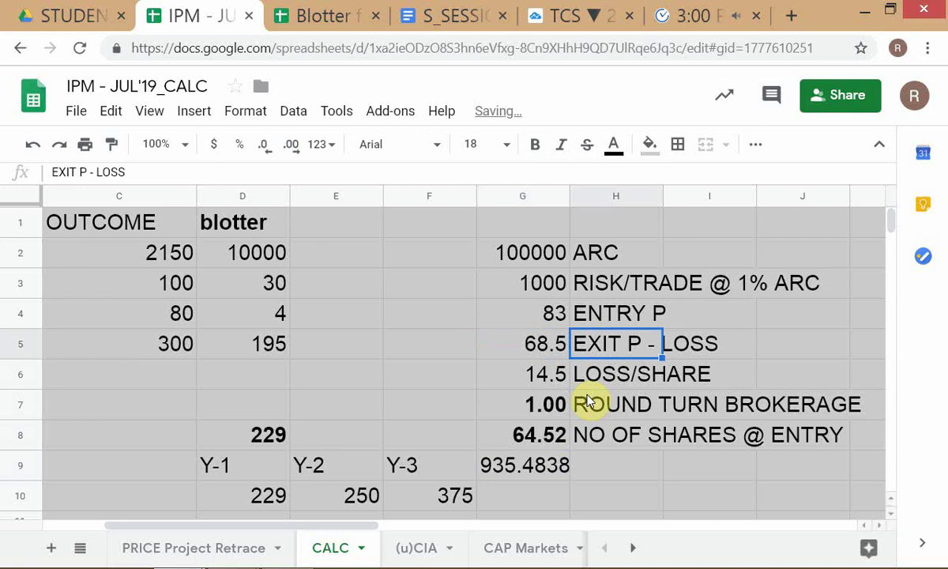
pyautogui.press('F2')
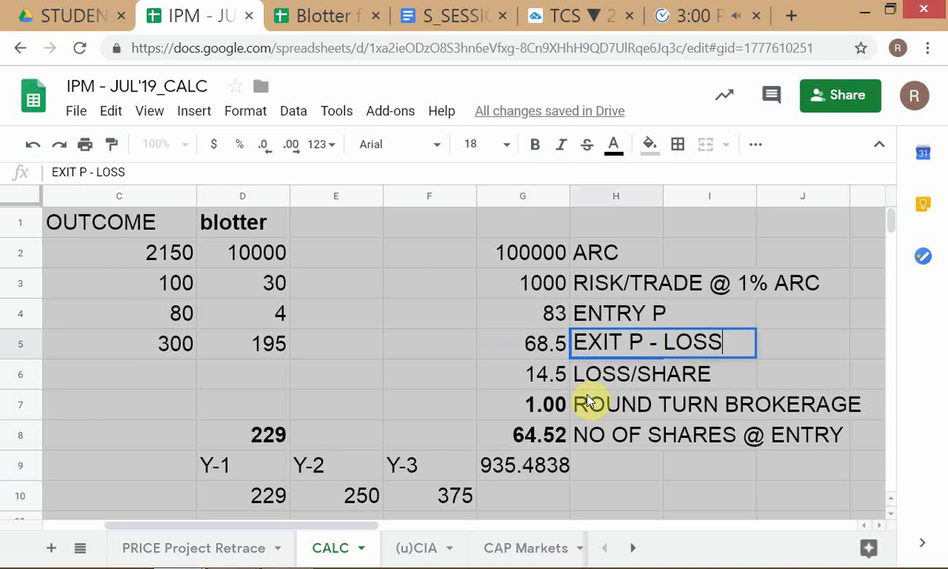
pyautogui.write('(incl. ')
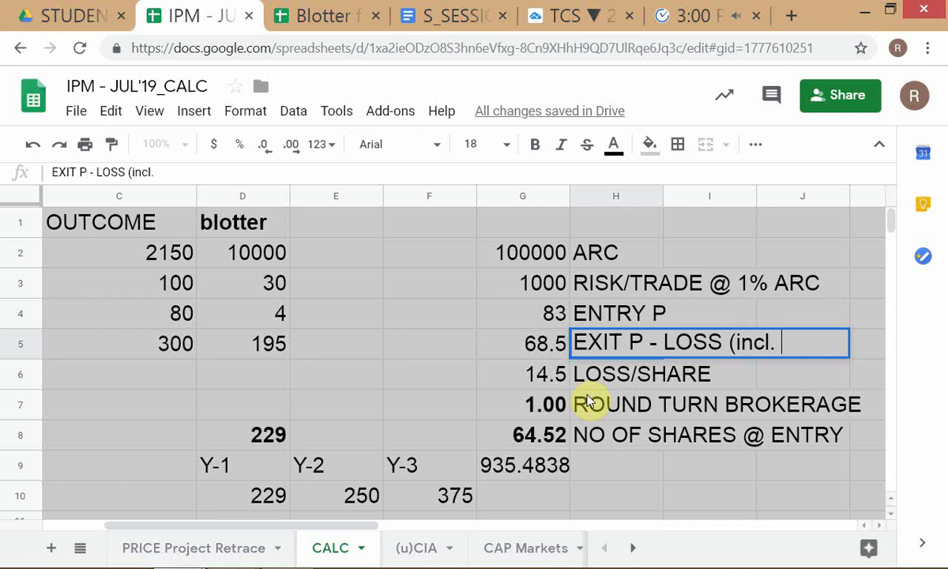
pyautogui.write('Slip')
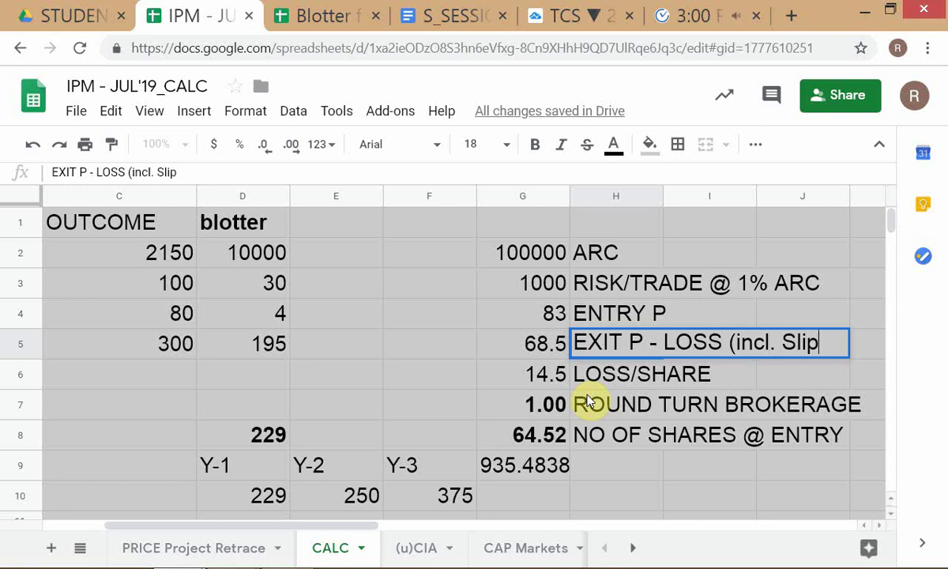
pyautogui.write('page)')
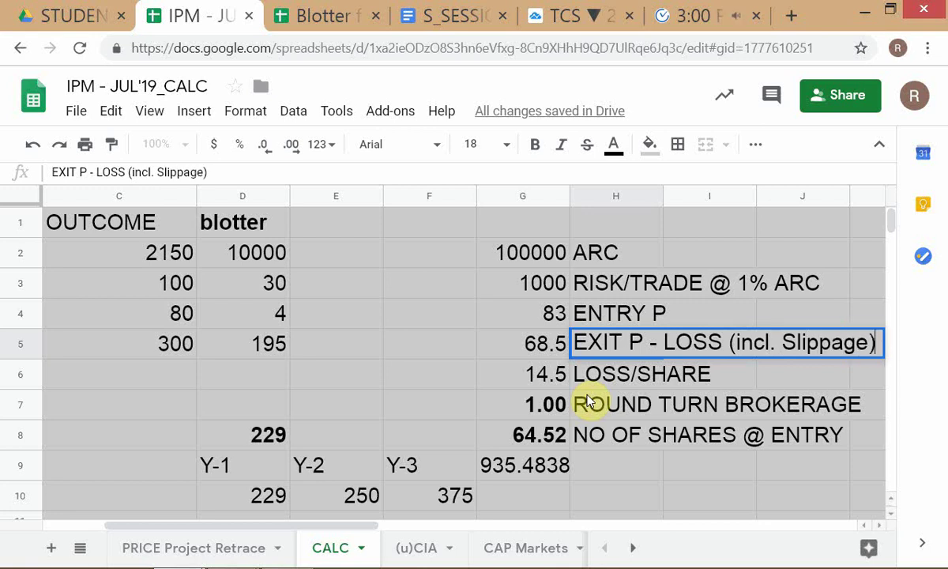
pyautogui.press('Return')
pyautogui.press('Up')
pyautogui.press('Left')
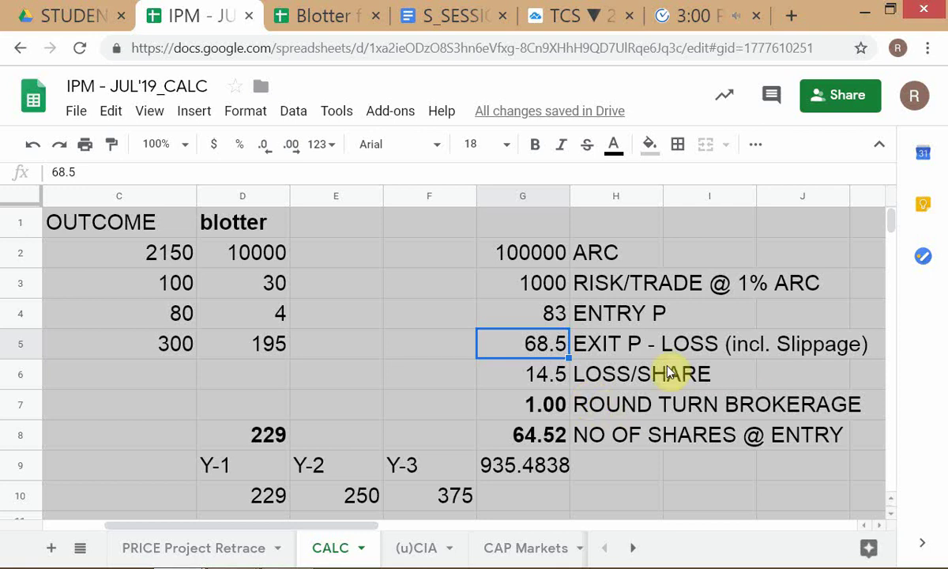
# - Format the loss-per-share times shares result in G9 as a number with no decimal places
pyautogui.click(582, 471)
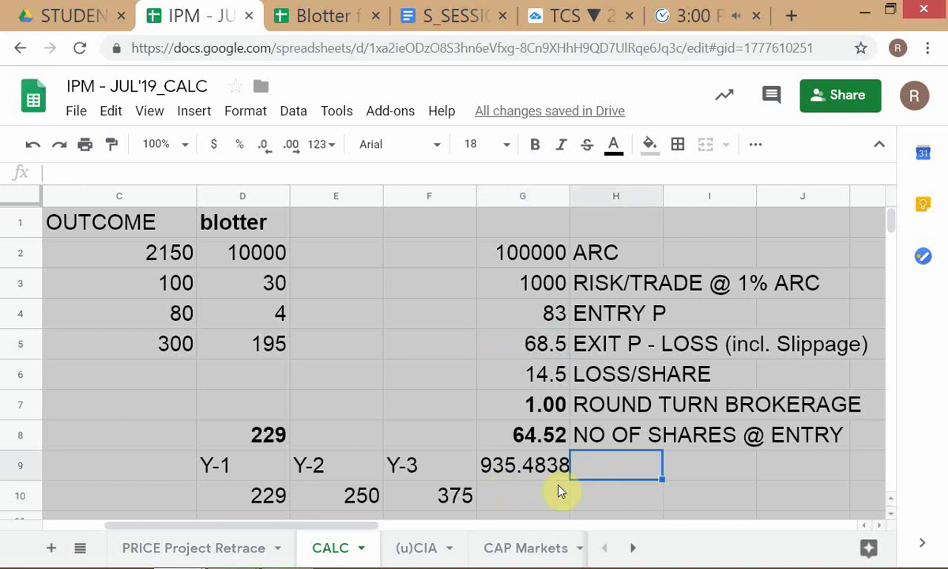
pyautogui.click(518, 468)
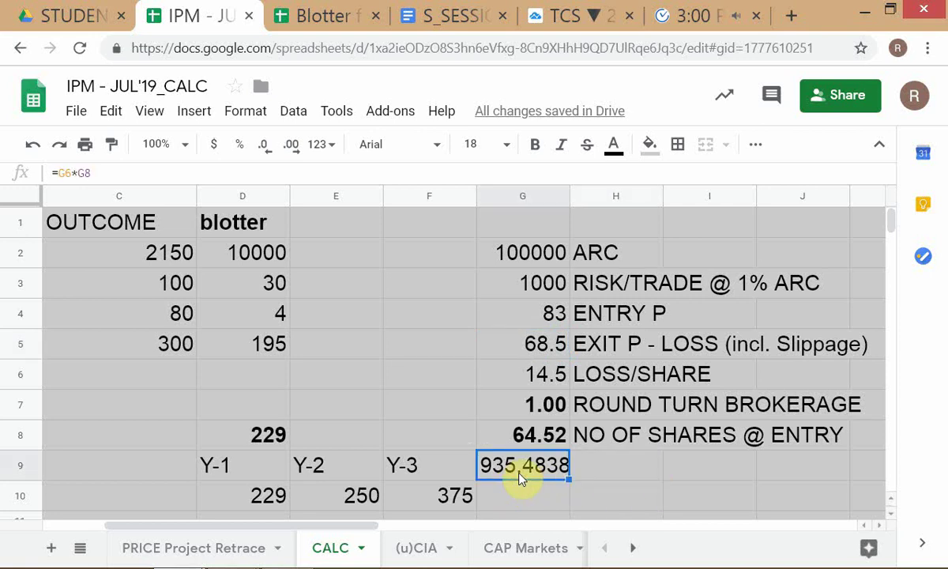
pyautogui.doubleClick(520, 474)
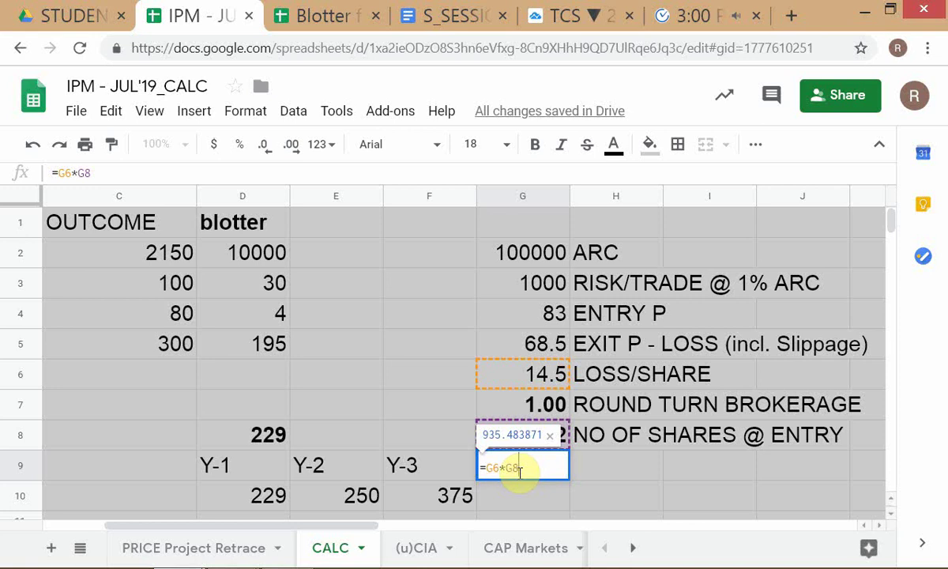
pyautogui.press('Return')
pyautogui.click(519, 473)
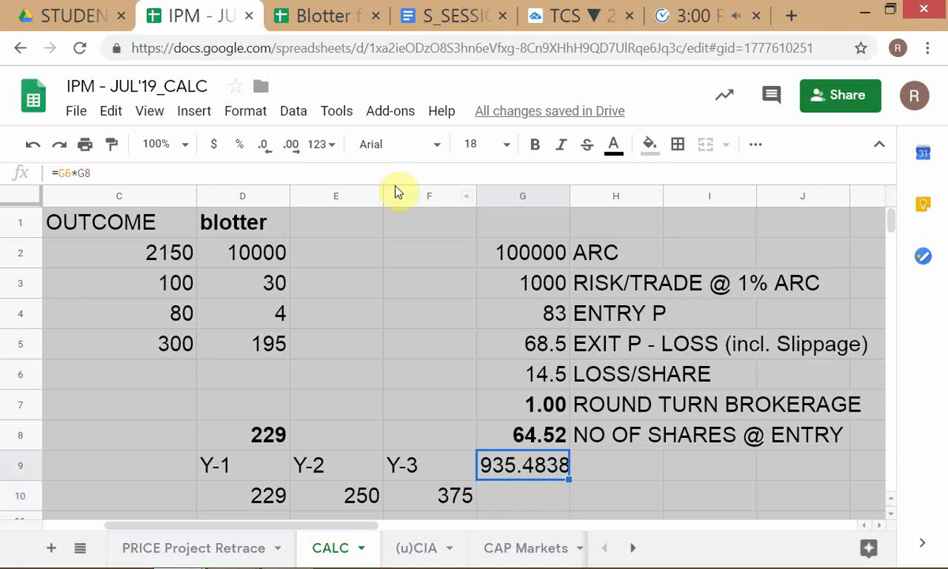
pyautogui.click(320, 144)
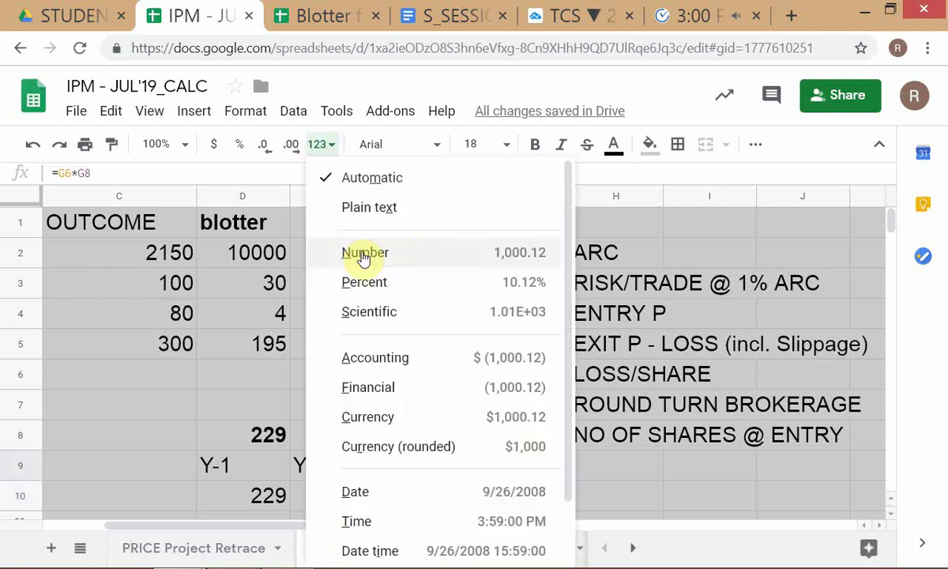
pyautogui.click(360, 252)
pyautogui.click(266, 146)
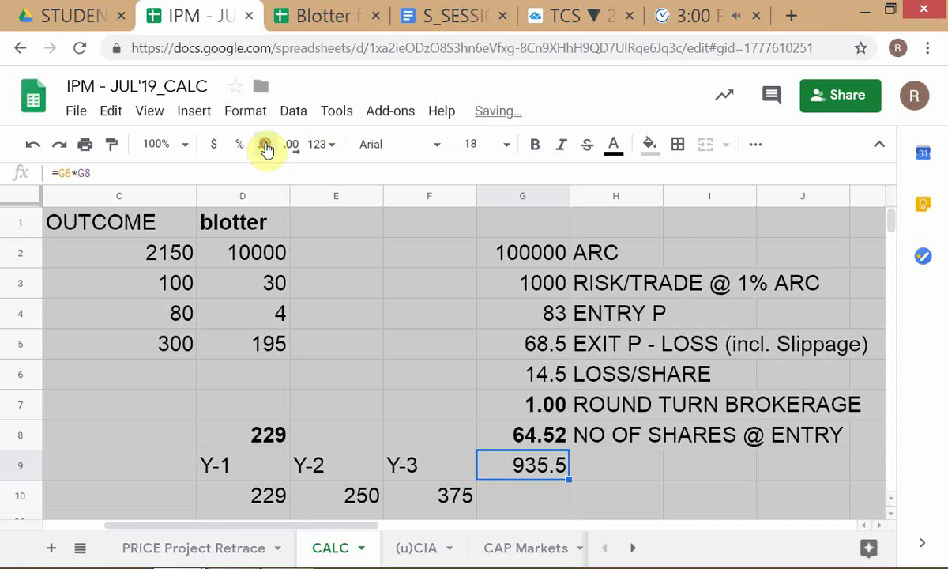
pyautogui.click(266, 147)
pyautogui.click(638, 496)
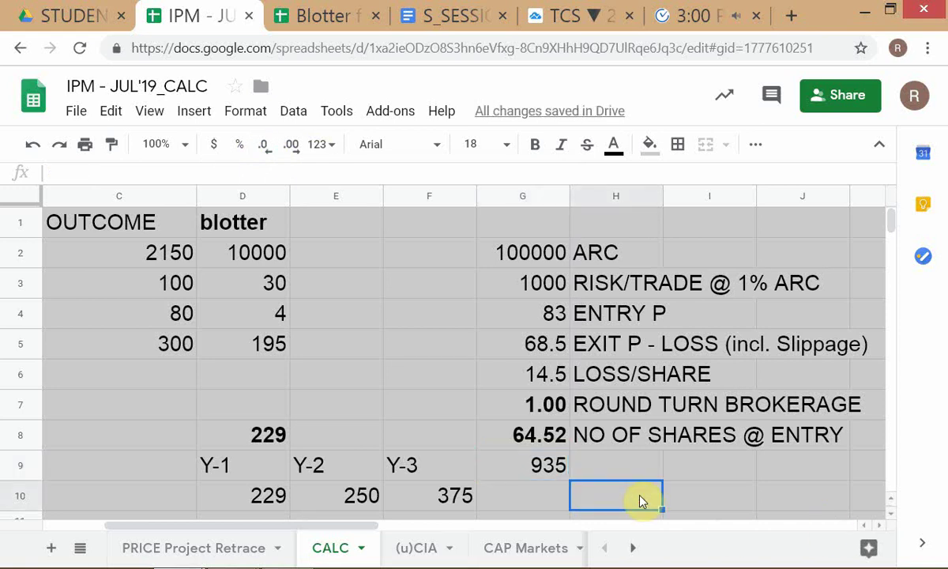
pyautogui.hotkey('alt', 'Tab')
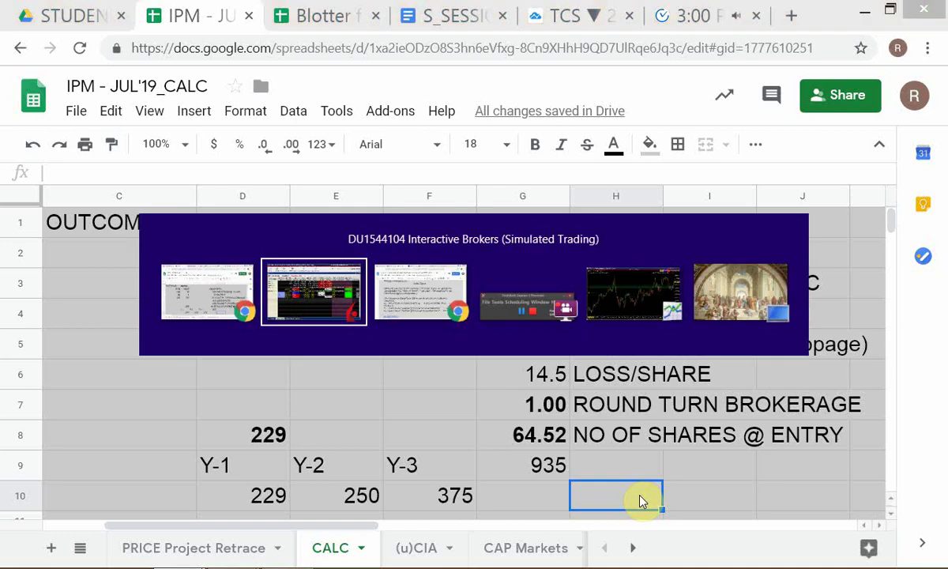
pyautogui.hotkey('alt', 'Tab')
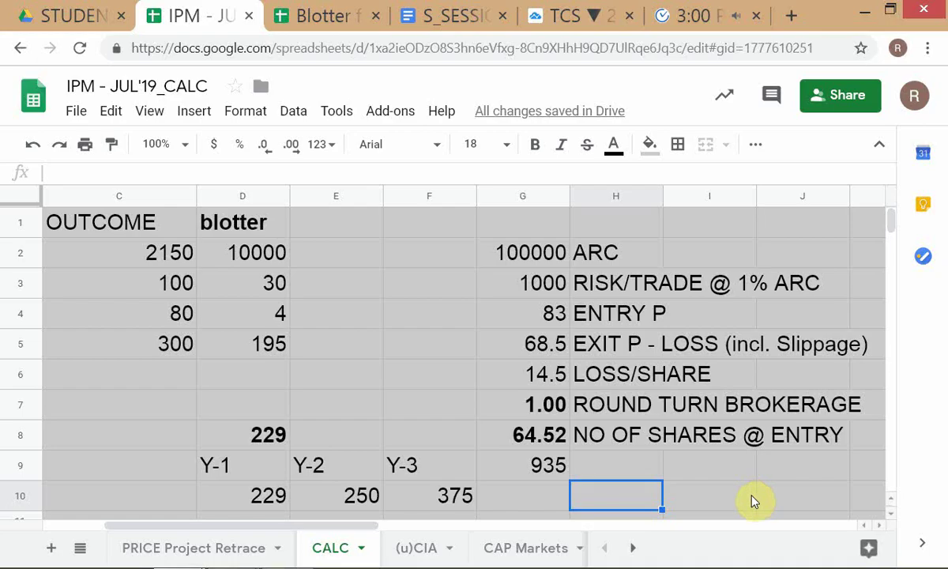
pyautogui.click(507, 472)
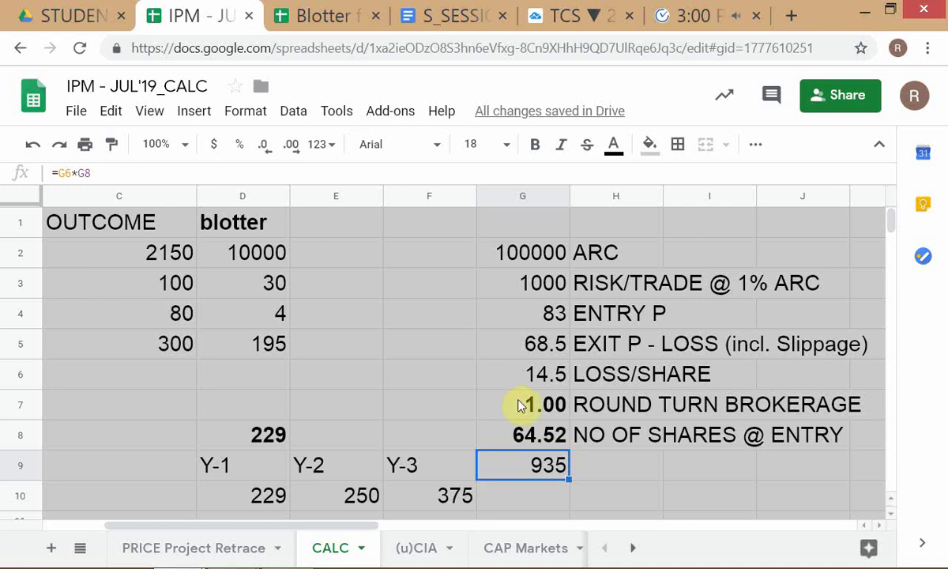
# - Highlight the number-of-shares result in G8 with an orange fill
pyautogui.click(524, 435)
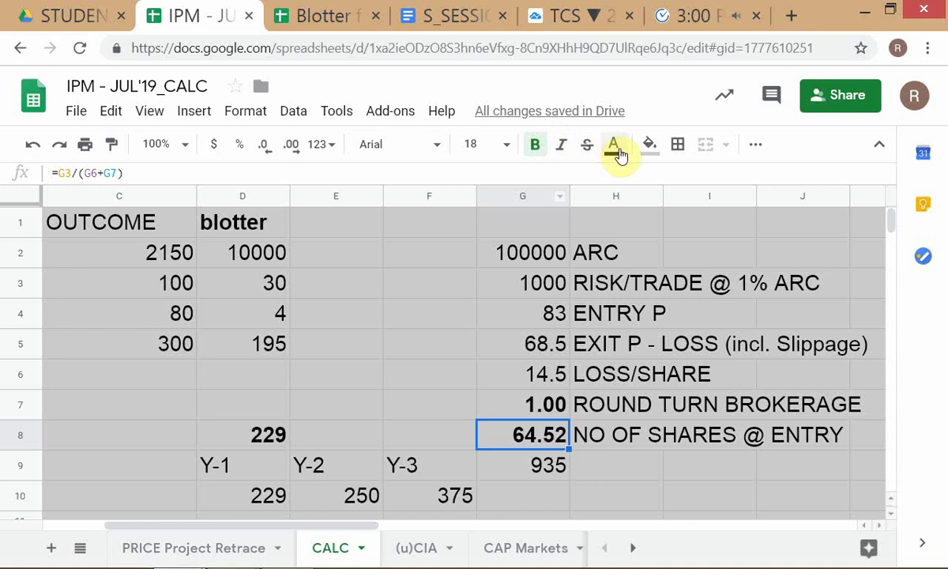
pyautogui.click(650, 144)
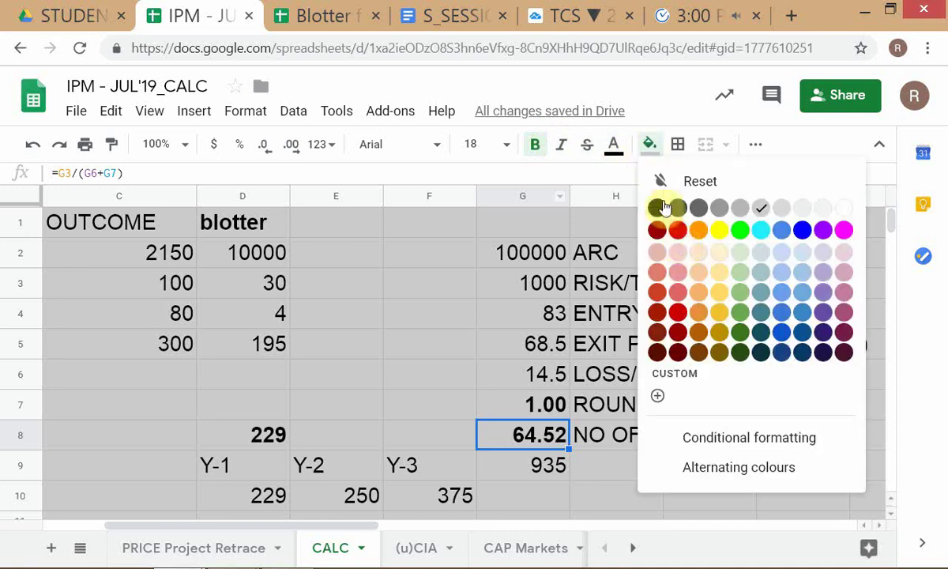
pyautogui.click(697, 231)
pyautogui.click(676, 496)
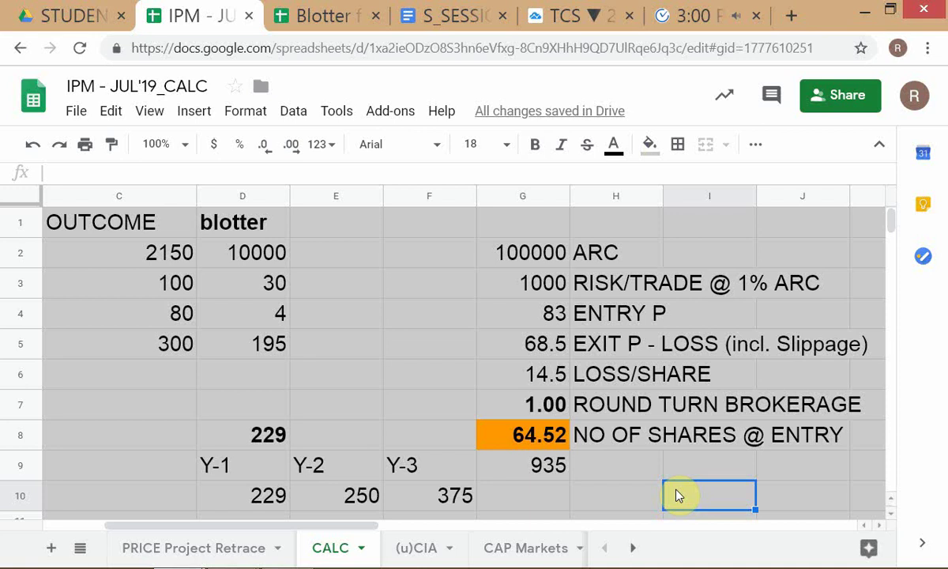
pyautogui.click(520, 437)
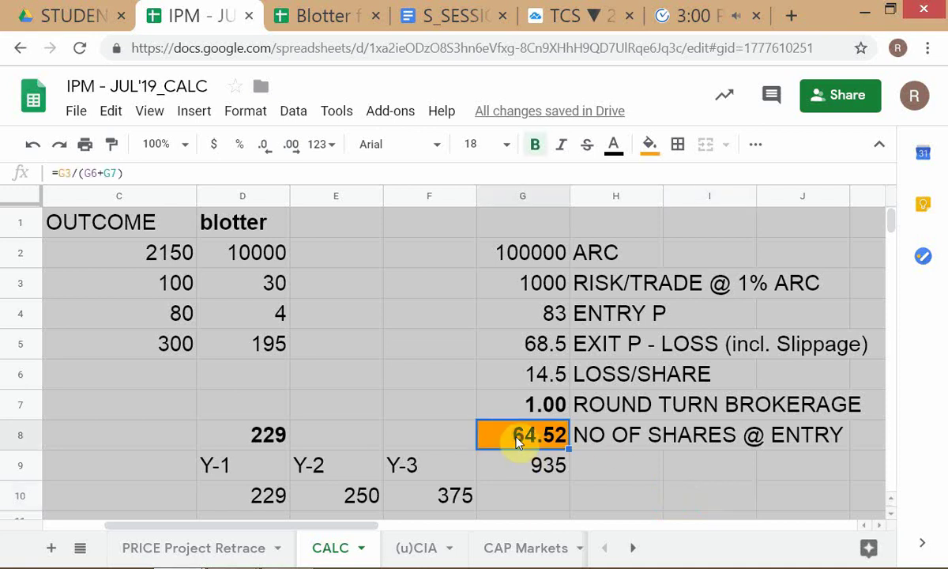
pyautogui.click(268, 150)
pyautogui.click(291, 145)
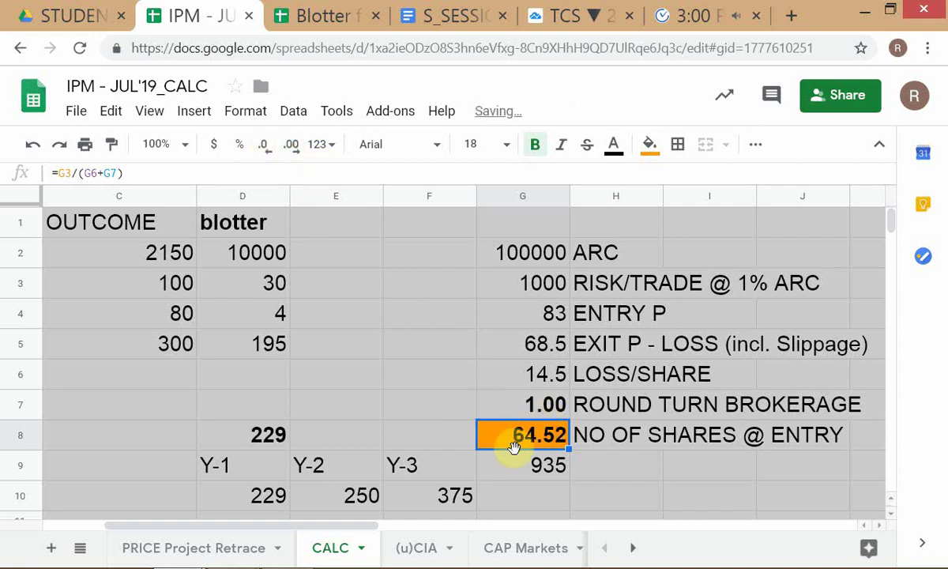
# - Examine the number-of-shares formula in G8 and the cells it refers to, leaving it unedited
pyautogui.doubleClick(515, 451)
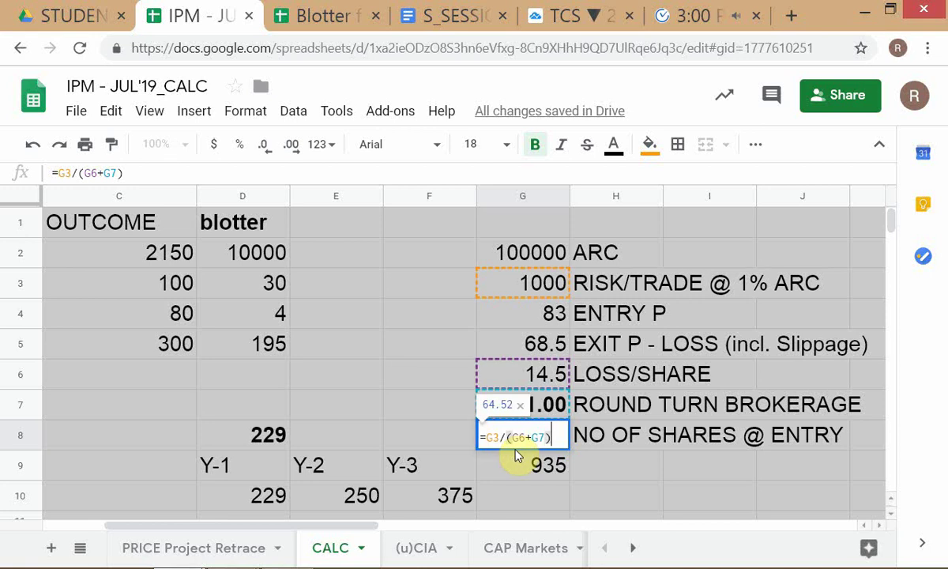
pyautogui.press('Escape')
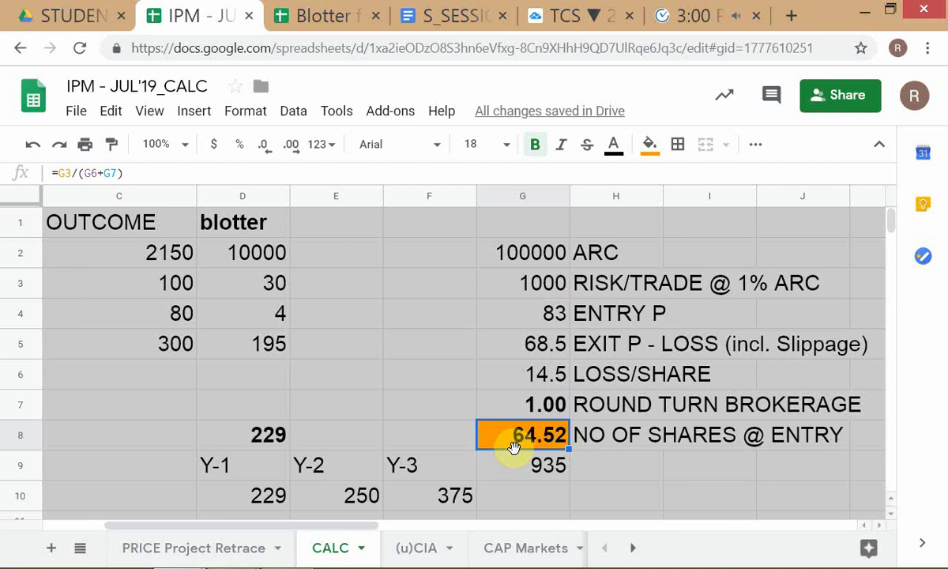
pyautogui.press('Left')
pyautogui.press('Right')
pyautogui.press('Right')
pyautogui.press('Left')
pyautogui.press('Left')
pyautogui.click(514, 447)
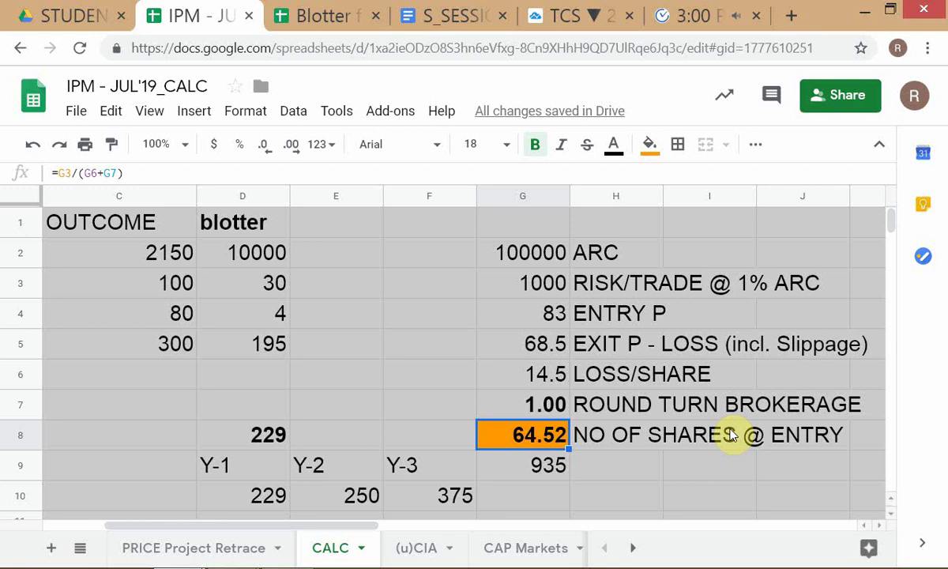
# - Check the open orders in the Interactive Brokers window, and review the ARC, risk, exit price and brokerage rows back in the CALC sheet
pyautogui.hotkey('alt', 'Tab')
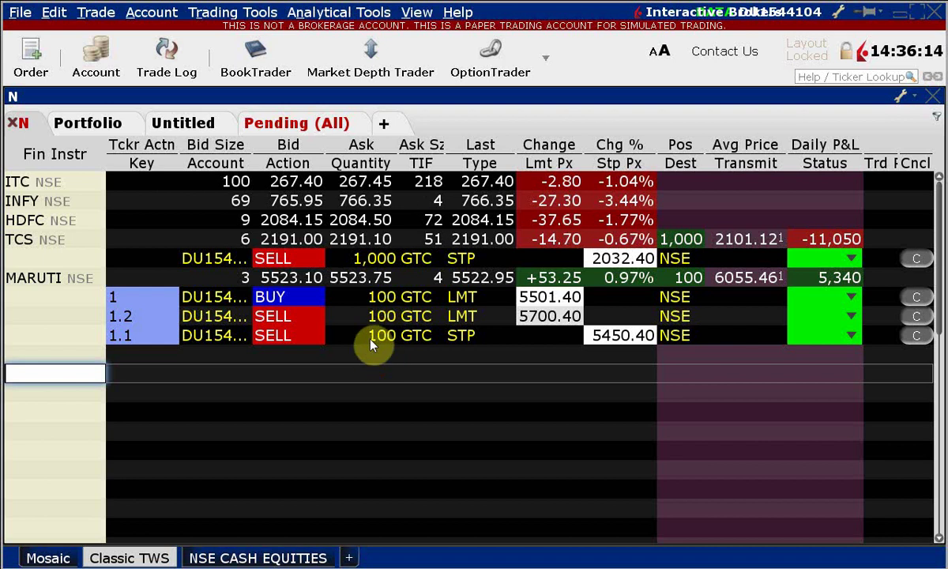
pyautogui.hotkey('alt', 'Tab')
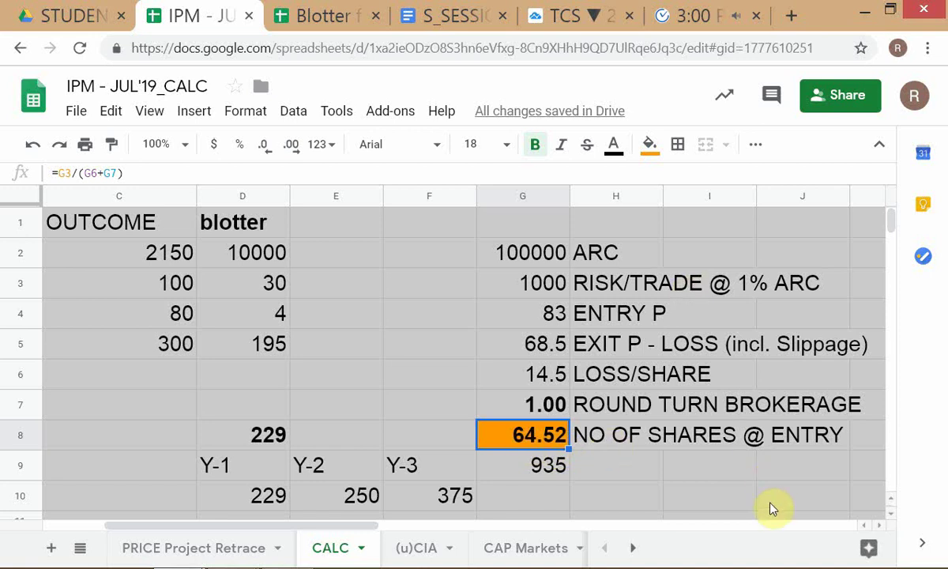
pyautogui.click(604, 258)
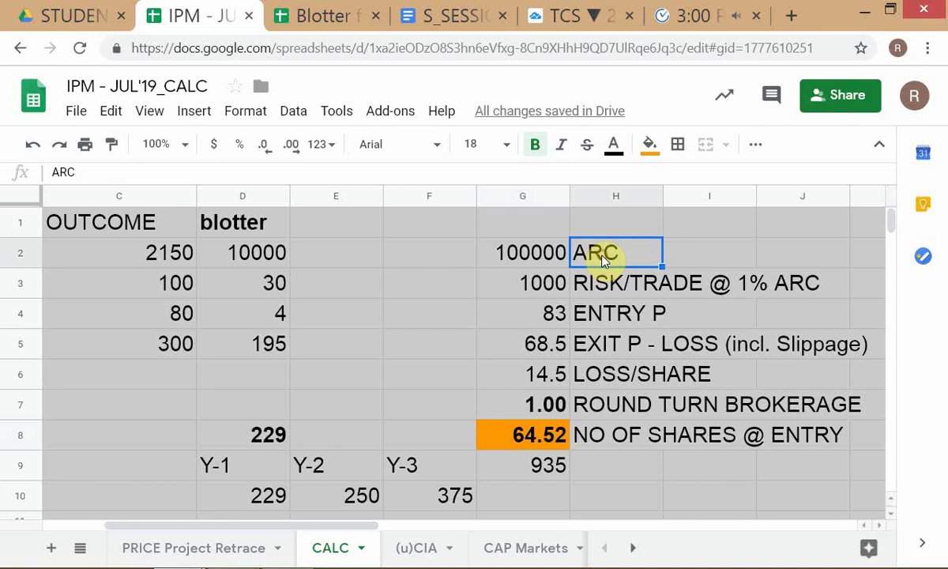
pyautogui.click(793, 290)
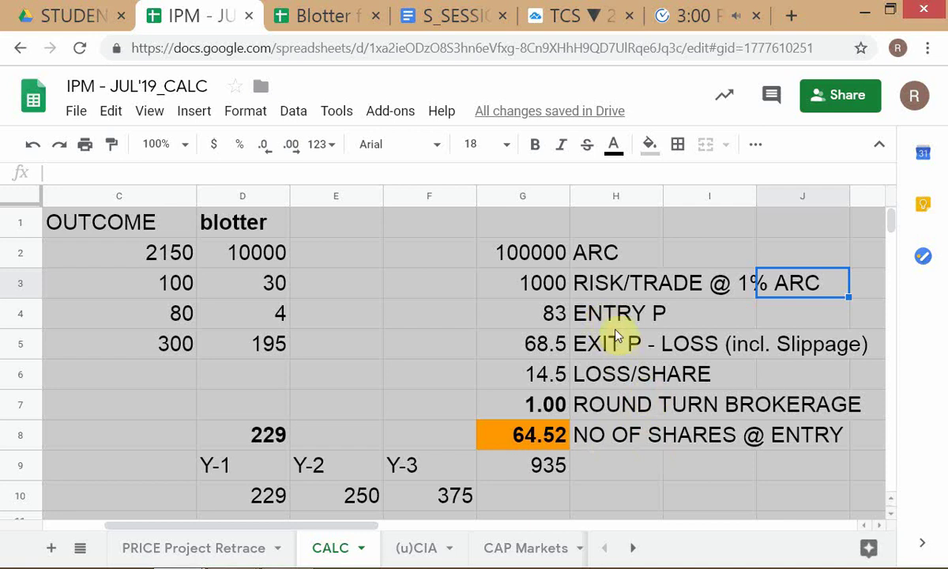
pyautogui.click(605, 411)
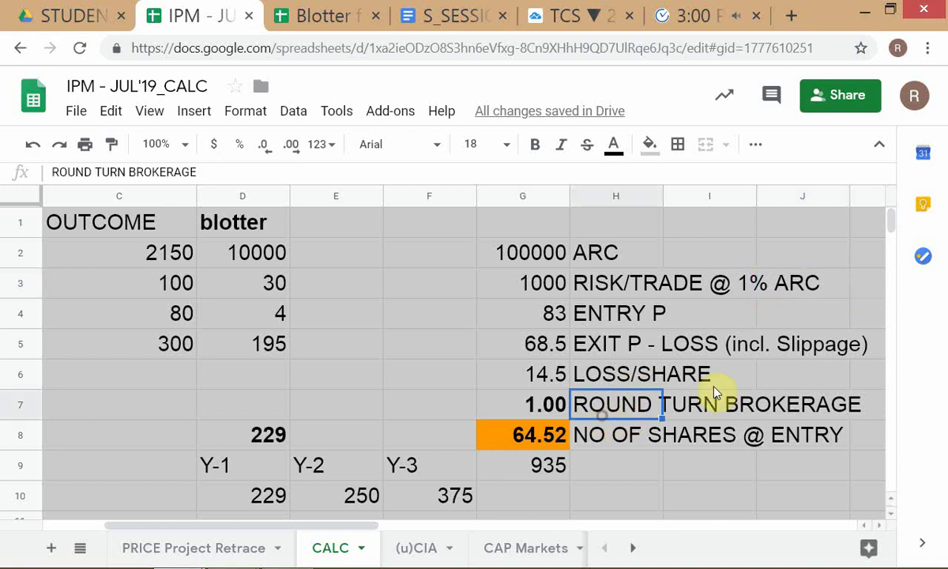
pyautogui.click(618, 354)
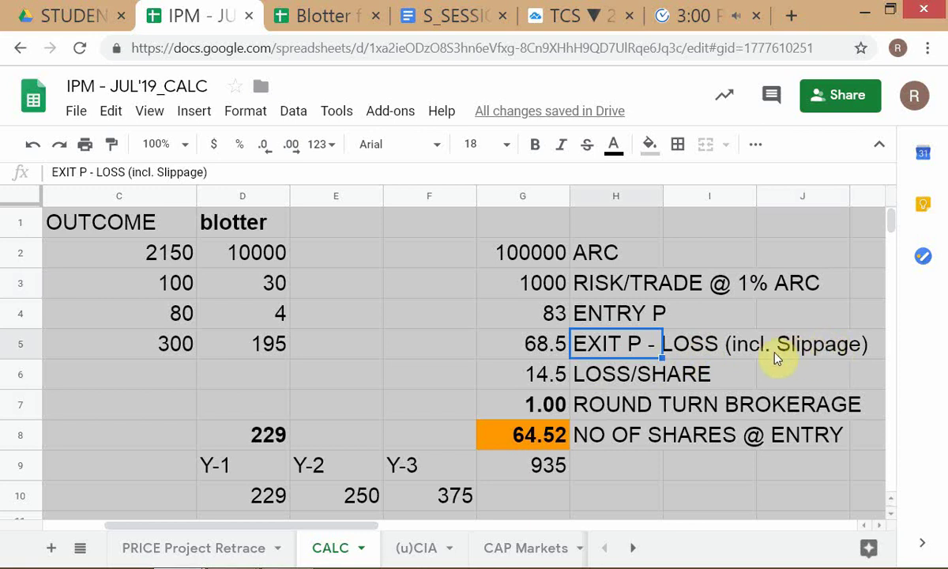
pyautogui.click(593, 410)
pyautogui.click(840, 353)
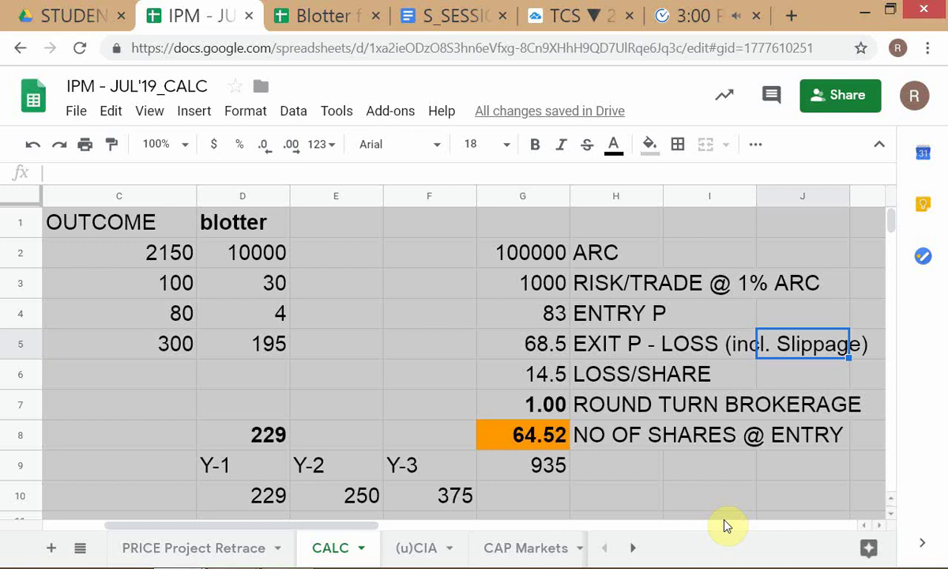
pyautogui.click(427, 437)
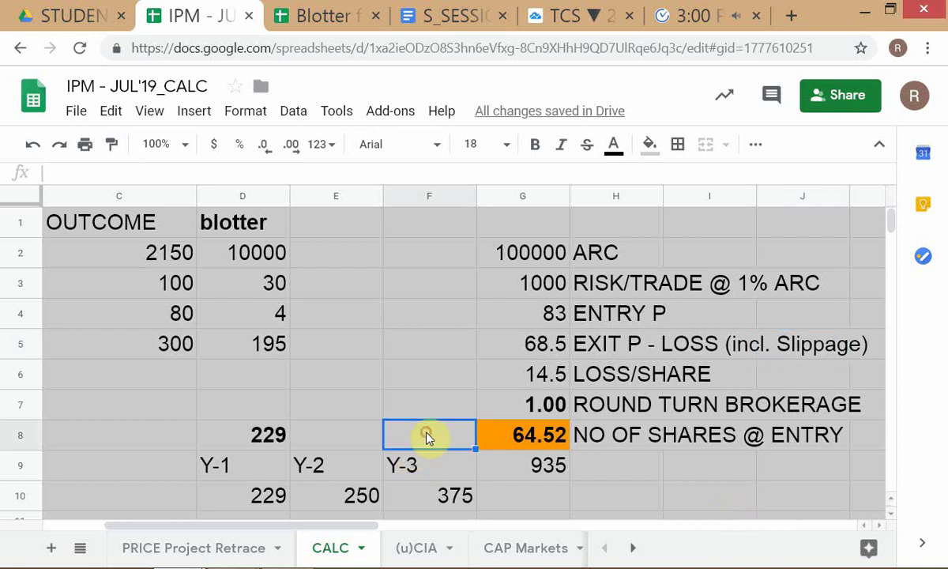
pyautogui.hotkey('alt', 'Tab')
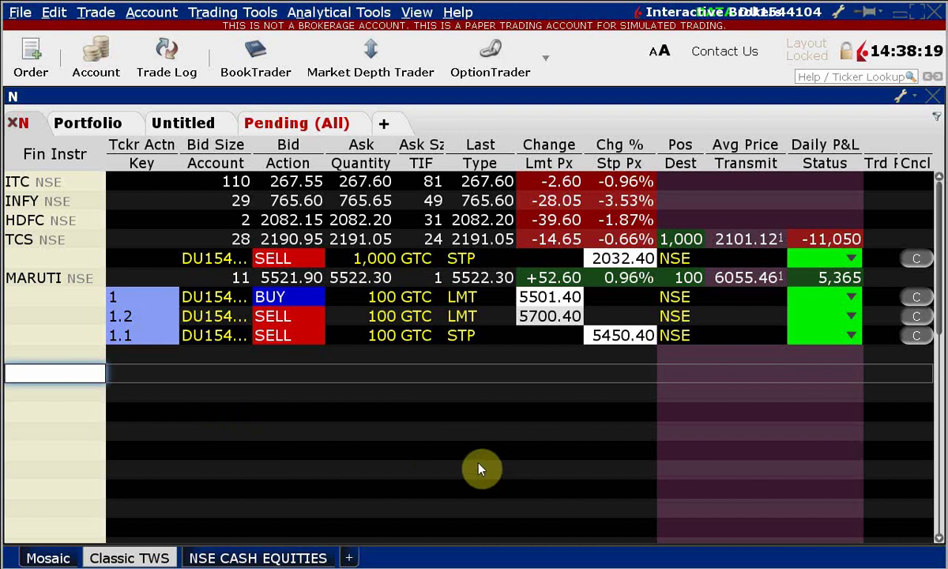
pyautogui.hotkey('alt', 'Tab')
pyautogui.hotkey('alt', 'Tab')
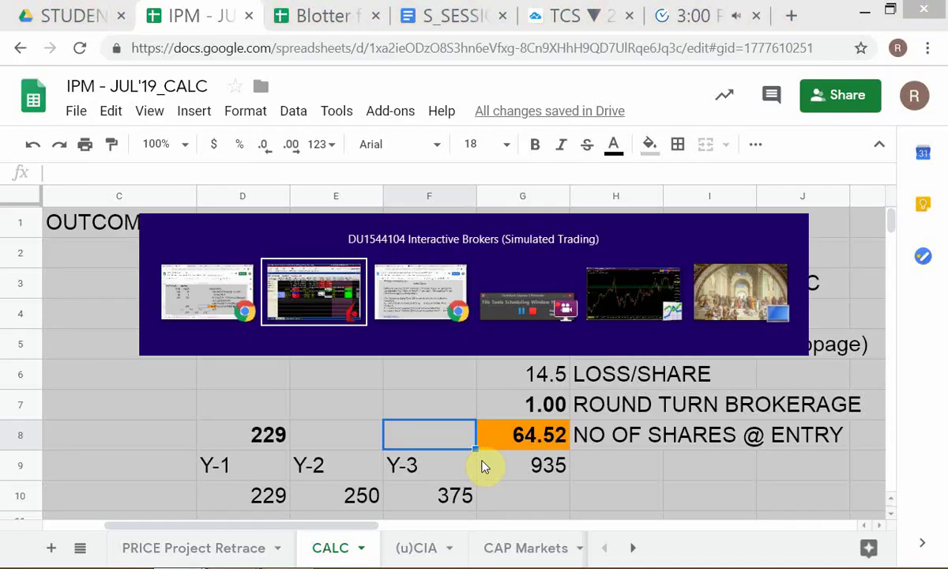
pyautogui.hotkey('alt', 'Tab')
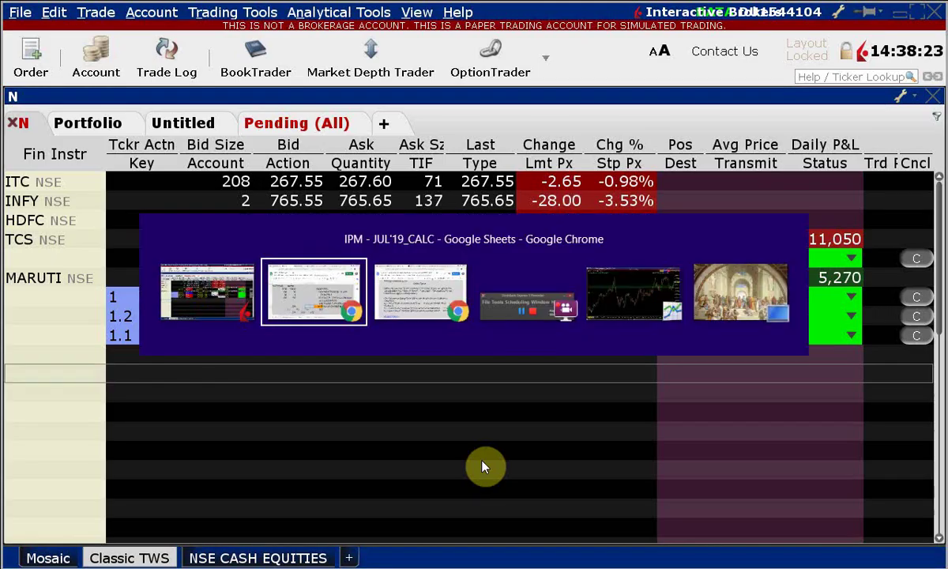
pyautogui.hotkey('alt', 'Tab')
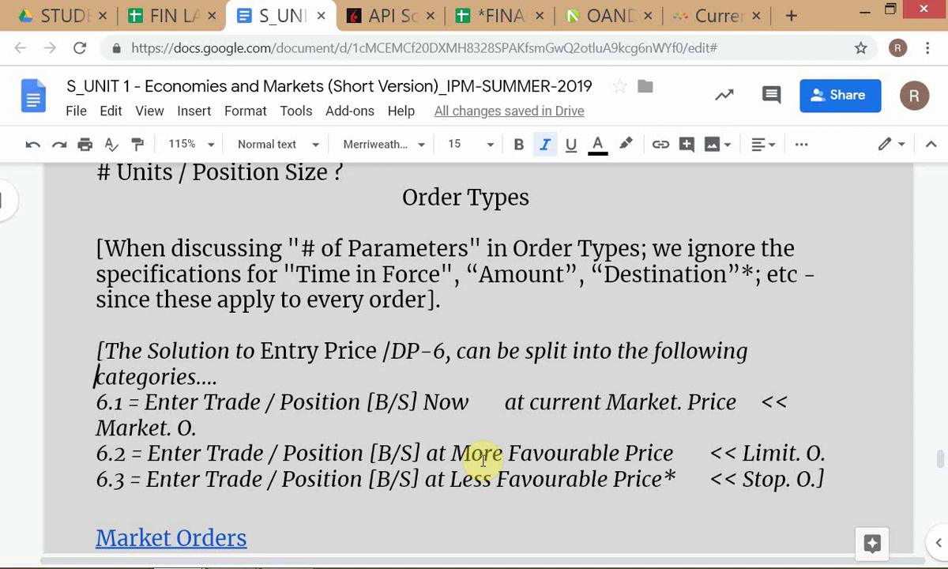
pyautogui.hotkey('alt', 'Tab')
pyautogui.hotkey('alt', 'Tab')
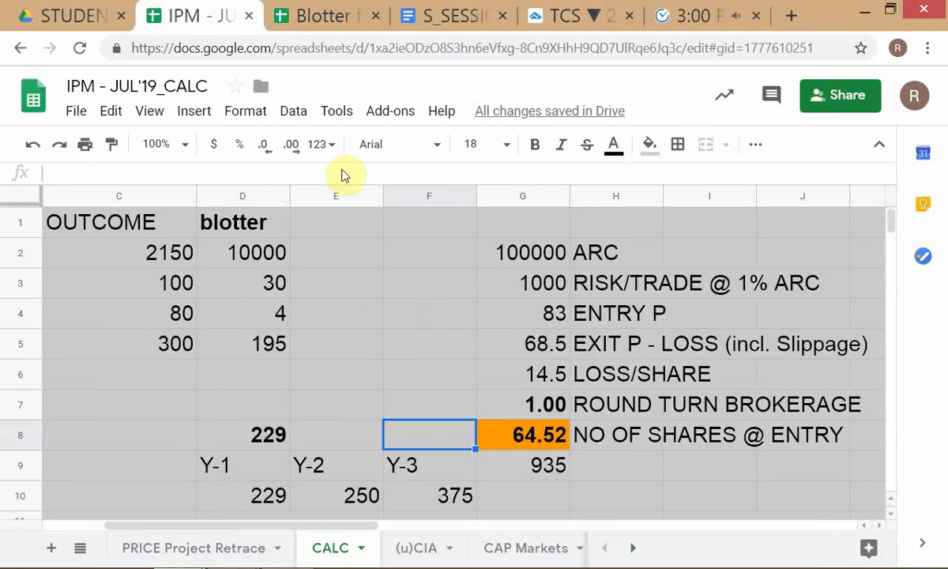
# - Switch to the Blotter for project spreadsheet and examine the date, ticker and position of the first trade
pyautogui.click(313, 16)
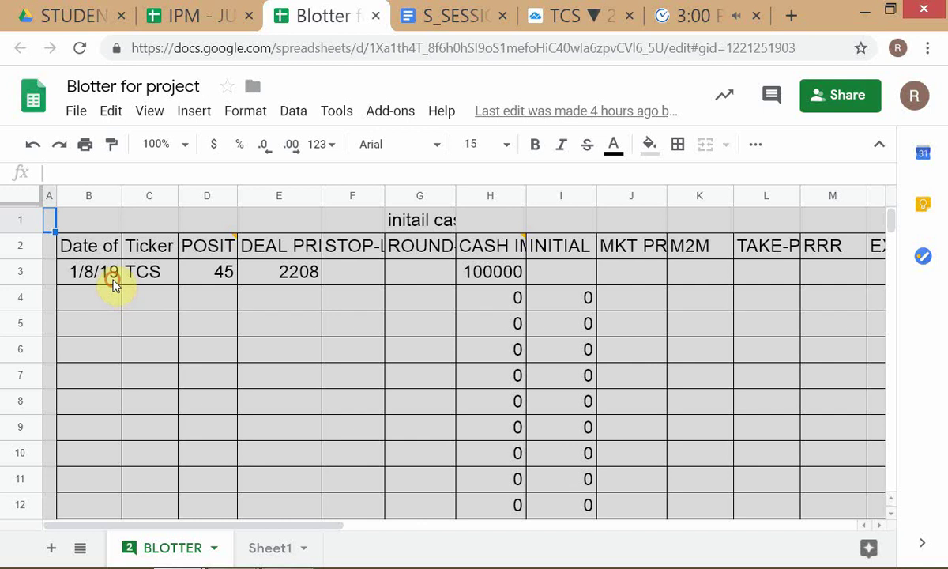
pyautogui.press('Down')
pyautogui.press('Down')
pyautogui.press('Right')
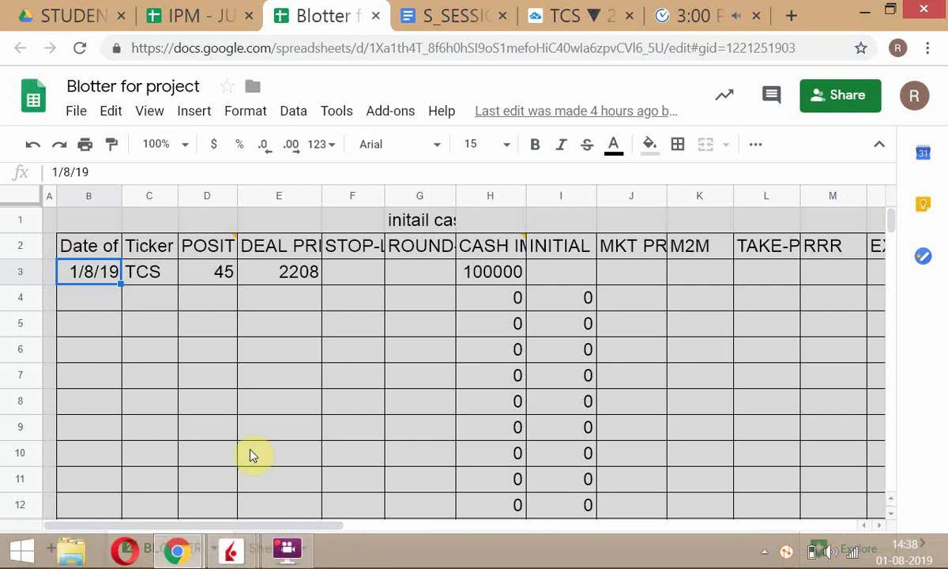
pyautogui.click(152, 281)
pyautogui.press('Right')
pyautogui.press('Left')
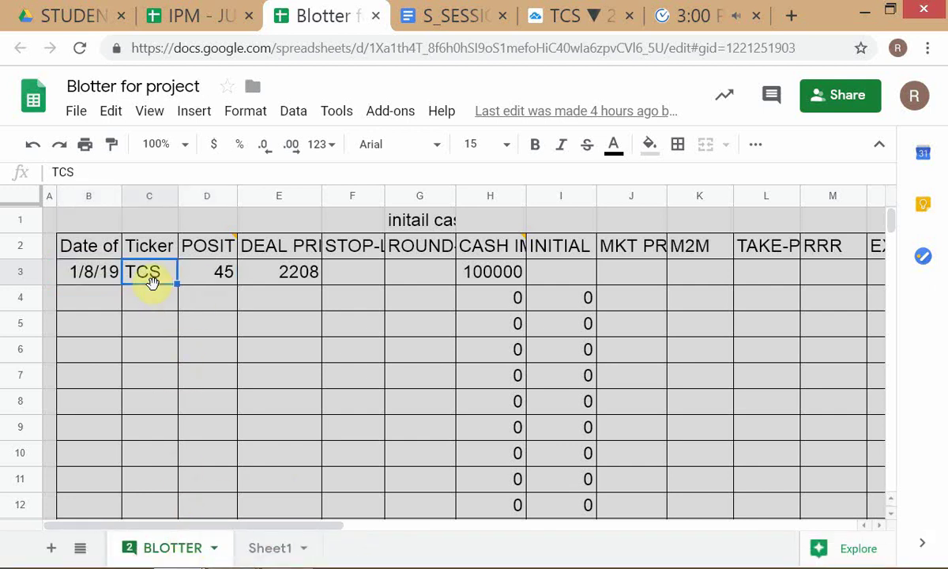
pyautogui.press('Right')
pyautogui.press('Left')
pyautogui.press('Left')
pyautogui.press('Right')
pyautogui.press('Right')
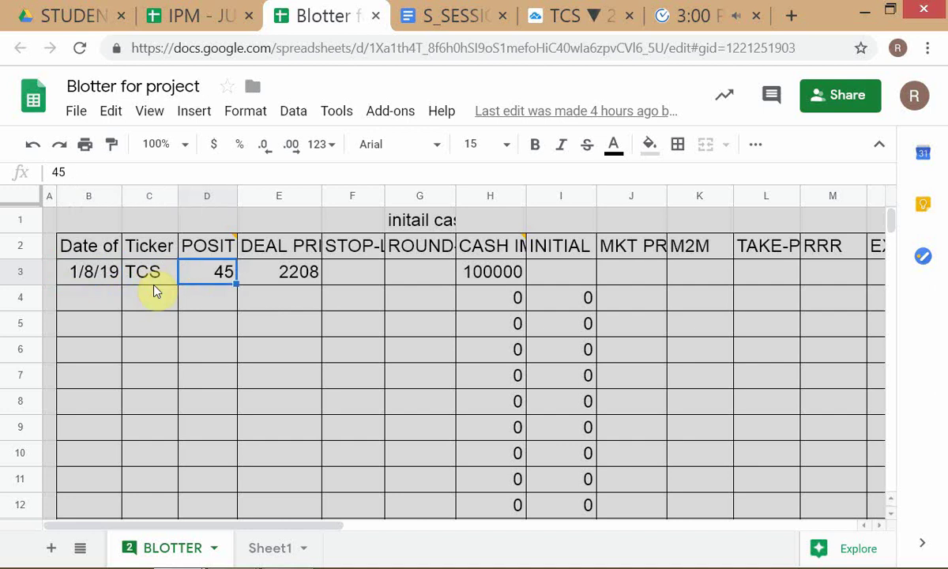
# - Read the comment attached to the POSITION header in cell D2
pyautogui.press('Up')
pyautogui.press('Left')
pyautogui.click(195, 249)
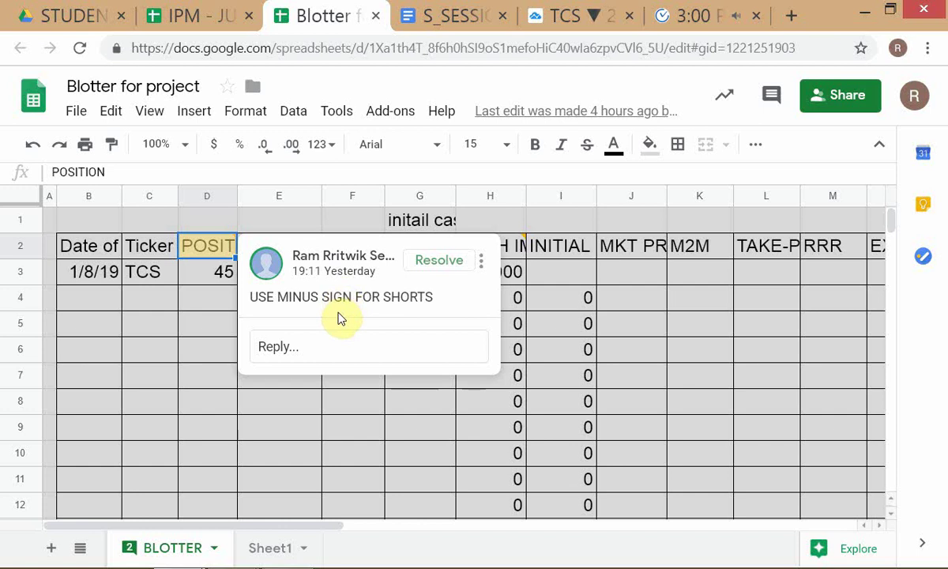
pyautogui.click(201, 297)
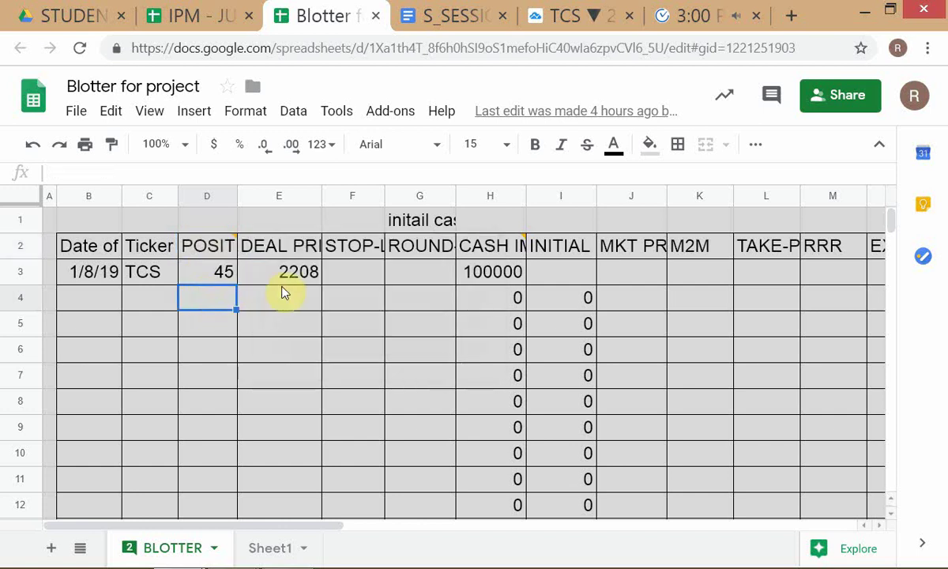
# - Set the TCS trade's position in cell D3 to -300 as a short
pyautogui.click(213, 281)
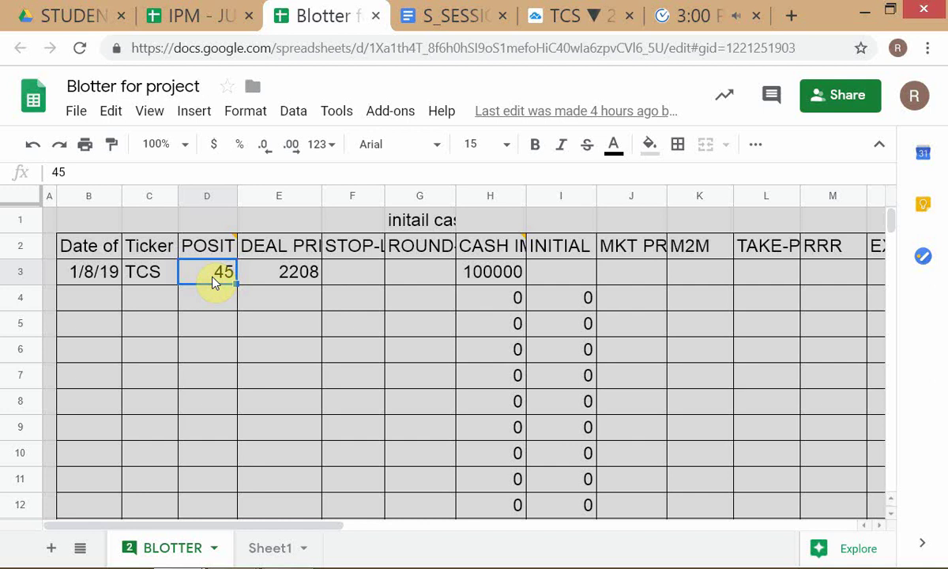
pyautogui.write('-1')
pyautogui.press('BackSpace')
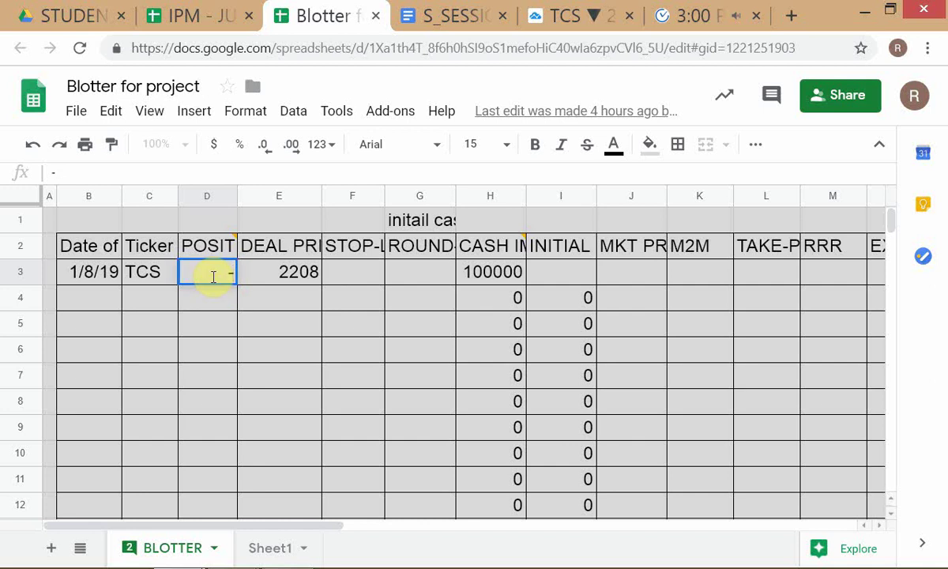
pyautogui.write('300')
pyautogui.press('Tab')
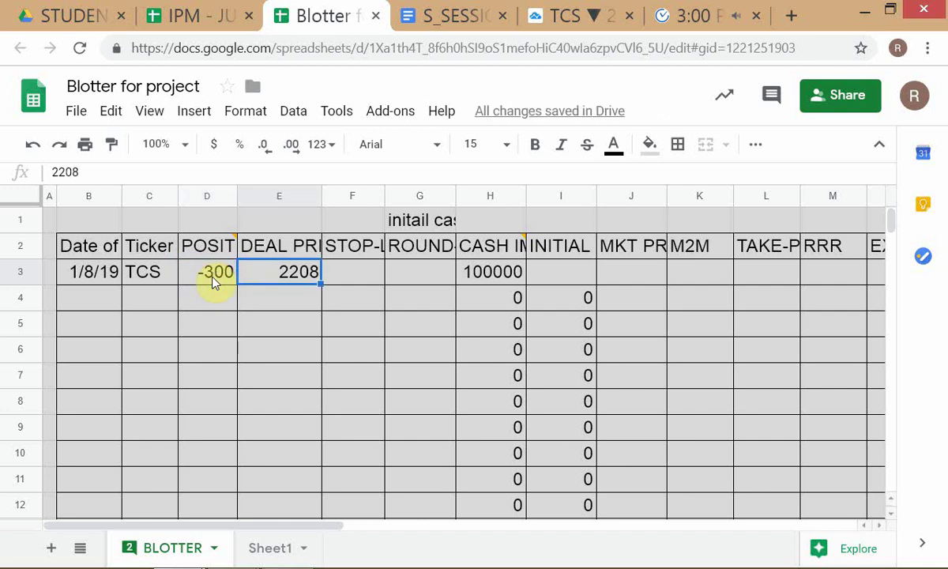
# - Enter the note "entry px" in cell E1 above the deal price column
pyautogui.press('Up')
pyautogui.press('Up')
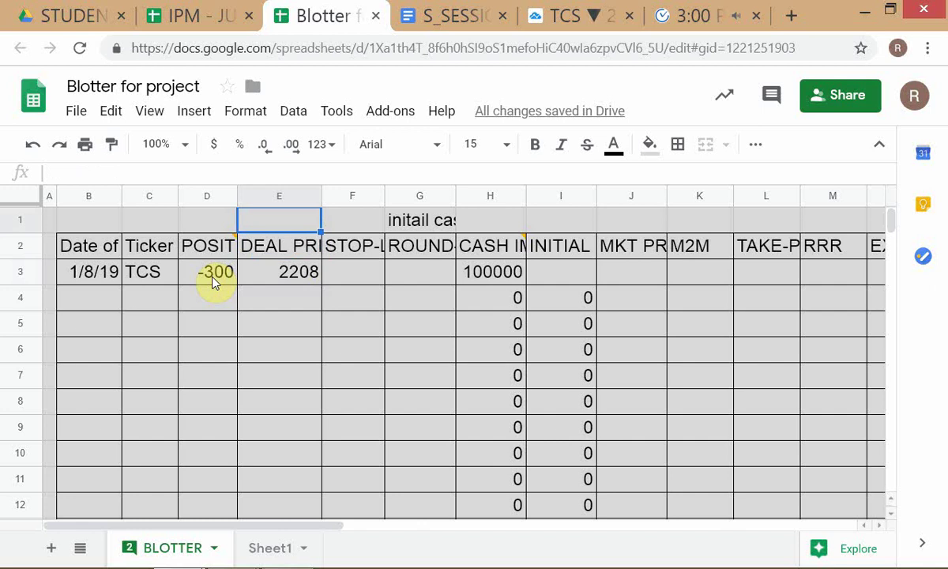
pyautogui.write('entry ')
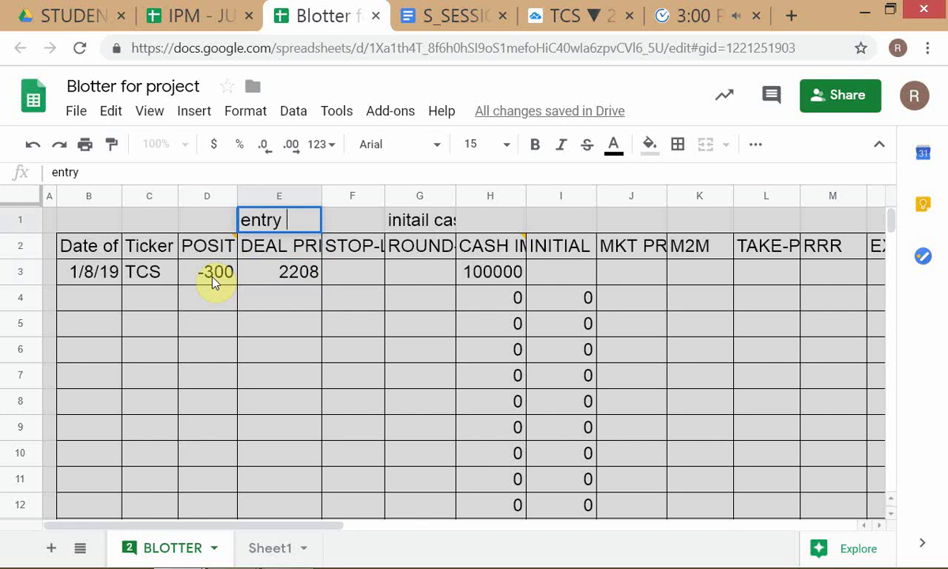
pyautogui.write('px')
pyautogui.press('Return')
pyautogui.press('Up')
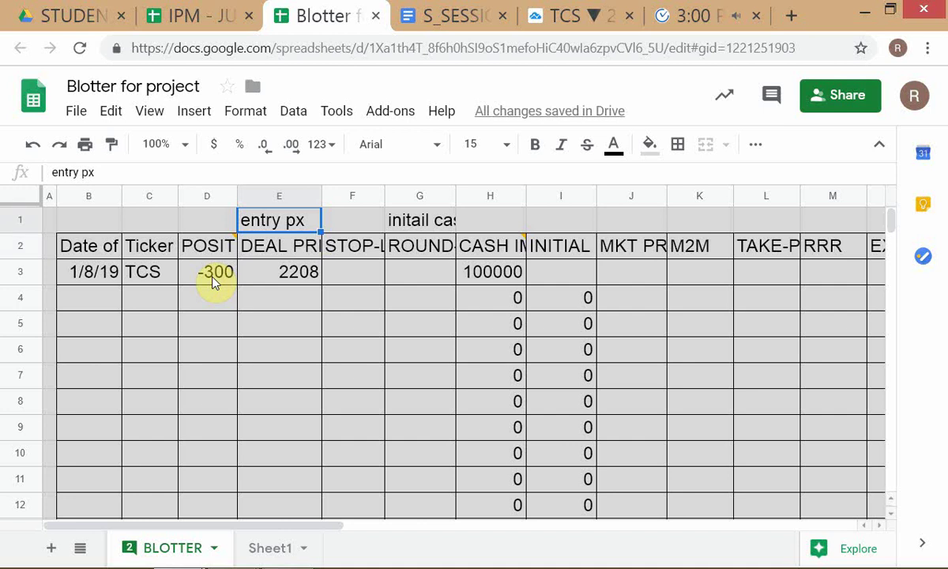
# - Examine the STOP-LOSS LEVEL column's header and the cells directly above and below it
pyautogui.press('Right')
pyautogui.press('Down')
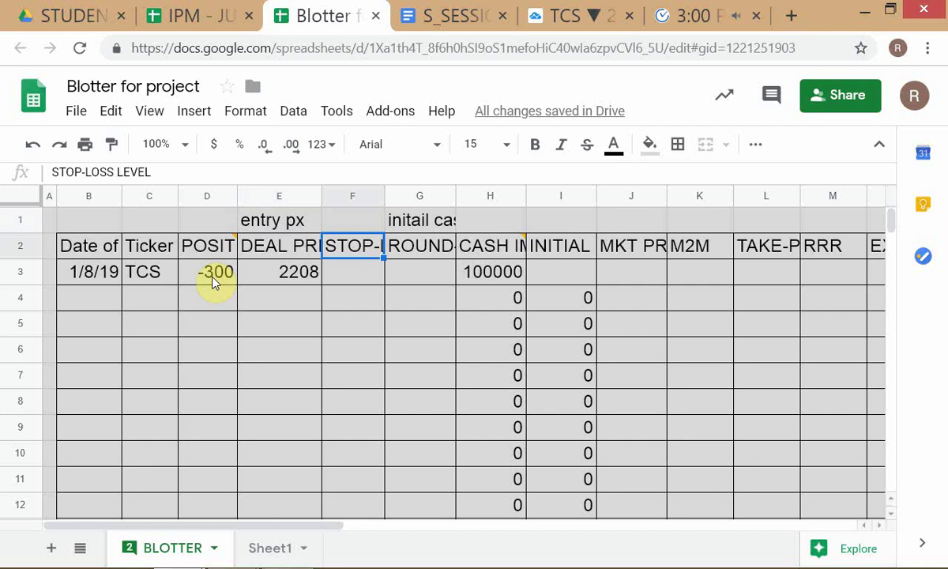
pyautogui.press('Up')
pyautogui.press('Down')
pyautogui.press('Down')
pyautogui.press('Up')
pyautogui.press('Up')
pyautogui.press('Down')
pyautogui.press('Down')
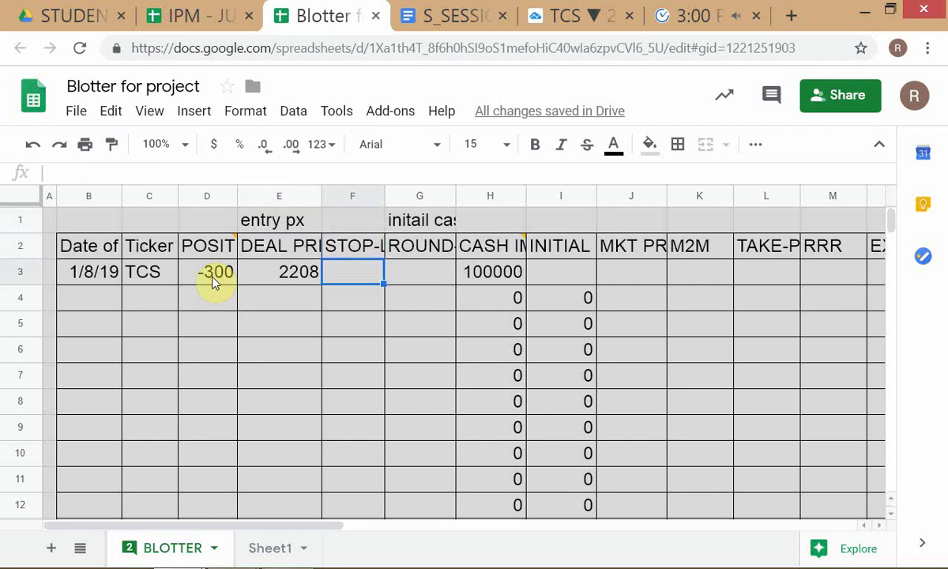
pyautogui.press('Up')
pyautogui.press('Up')
pyautogui.press('Down')
pyautogui.press('Down')
pyautogui.press('Up')
pyautogui.press('Up')
pyautogui.press('Down')
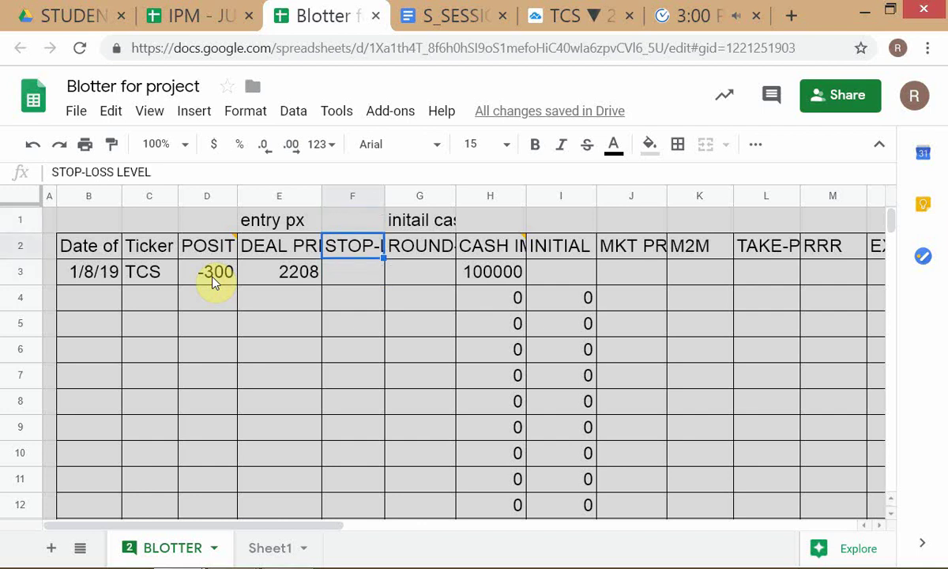
pyautogui.press('Up')
pyautogui.press('Down')
pyautogui.press('Up')
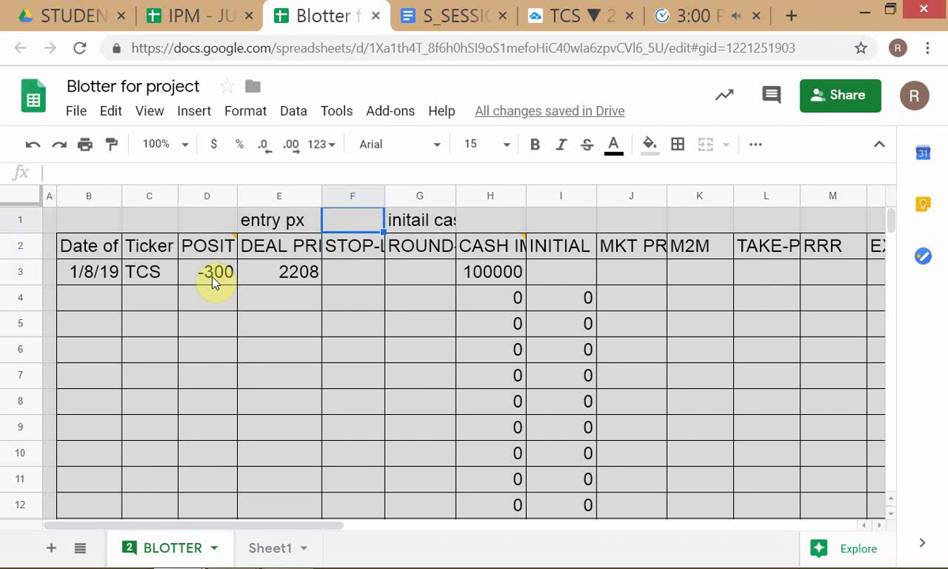
pyautogui.write('incl')
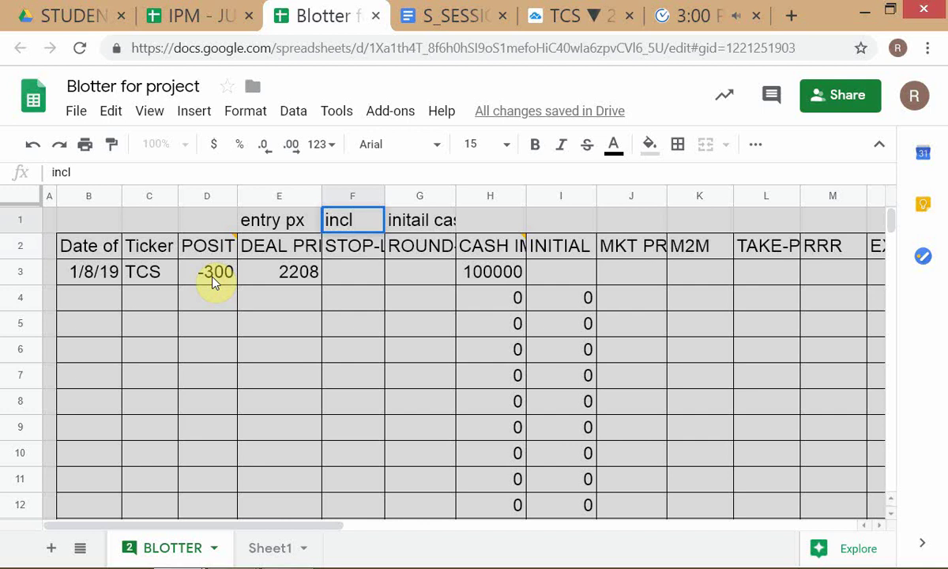
pyautogui.write(' Slipp')
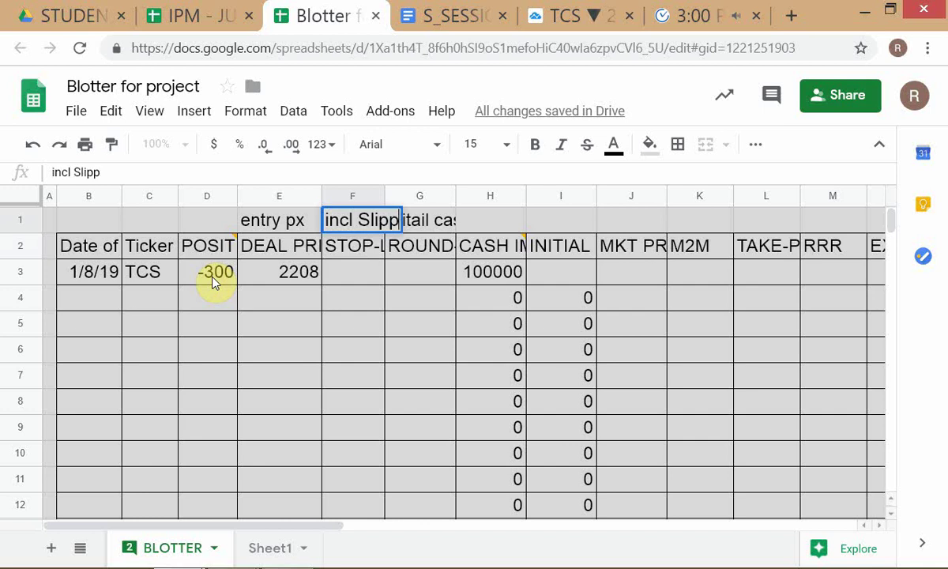
pyautogui.write('age +')
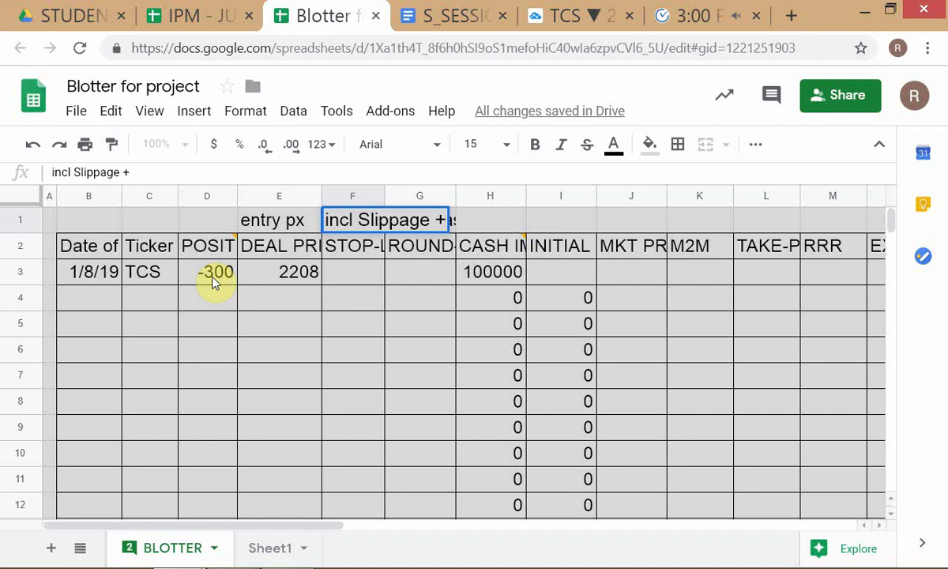
pyautogui.press('Escape')
pyautogui.press('Down')
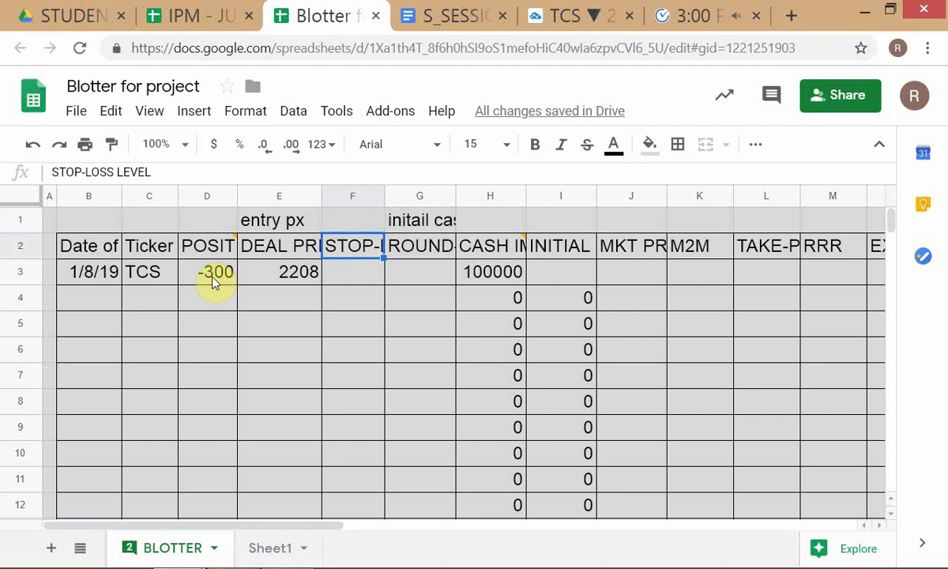
# - Compare the ROUND-TURN BROKERAGE column with the neighbouring STOP-LOSS LEVEL column, including the cells above their headers
pyautogui.press('Up')
pyautogui.press('Right')
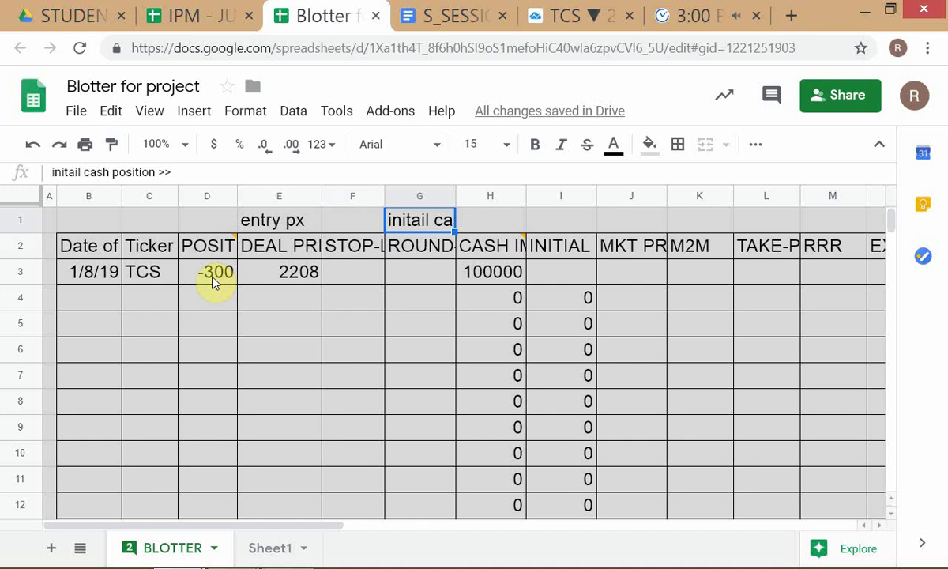
pyautogui.press('Down')
pyautogui.press('Up')
pyautogui.press('Down')
pyautogui.press('Right')
pyautogui.press('Left')
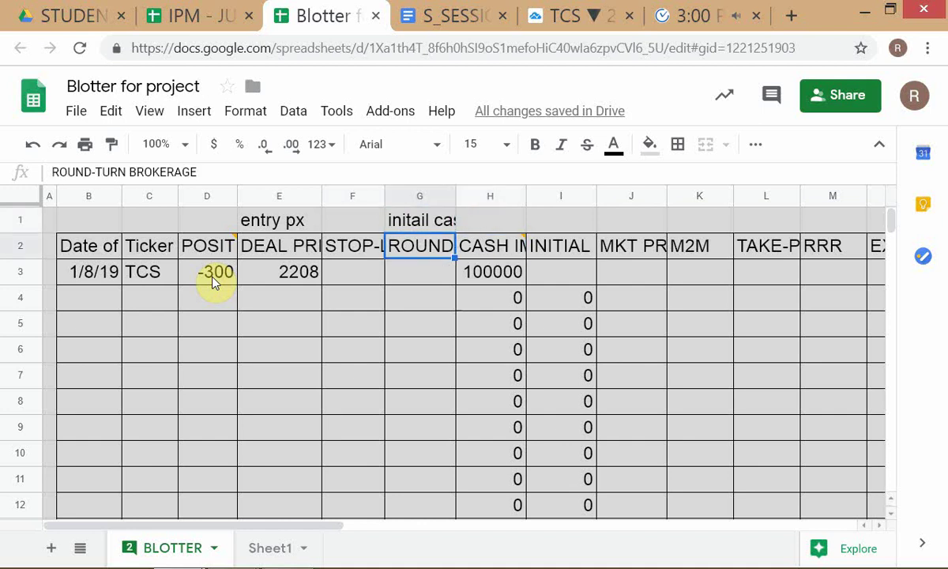
pyautogui.press('Left')
pyautogui.press('Right')
pyautogui.press('Up')
pyautogui.press('Left')
pyautogui.press('Down')
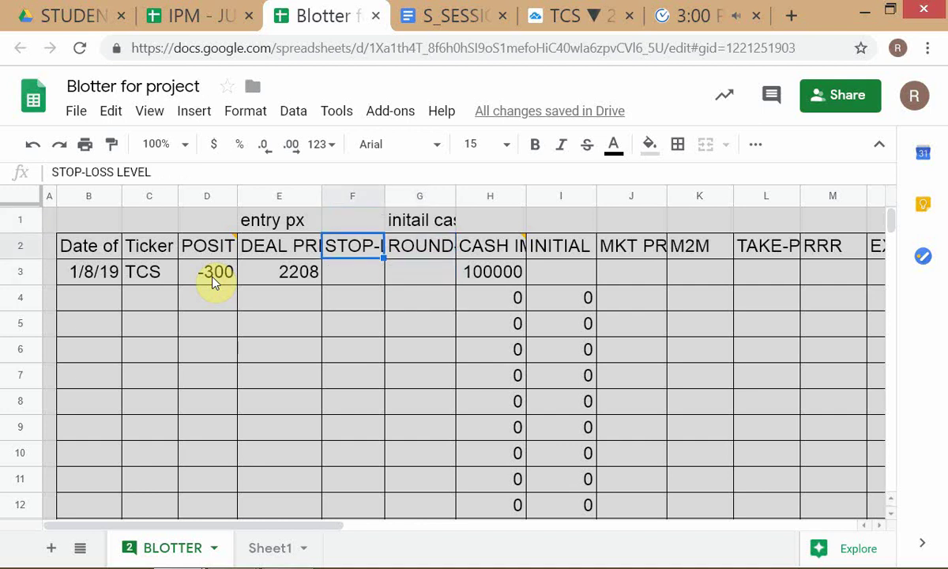
pyautogui.press('Right')
pyautogui.press('Left')
pyautogui.press('Down')
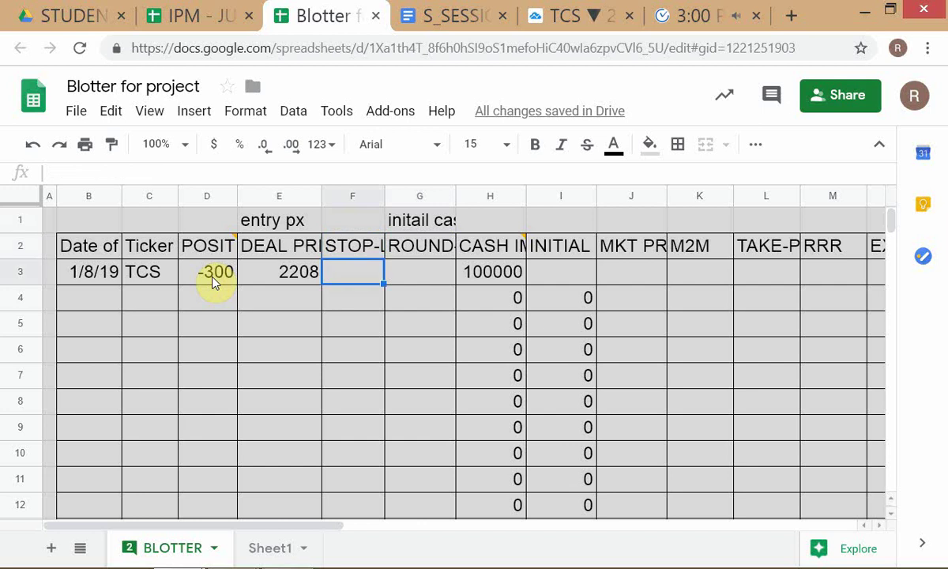
# - Enter the note "incl. Slippage" in cell F1 above the STOP-LOSS LEVEL header
pyautogui.press('Up')
pyautogui.press('Up')
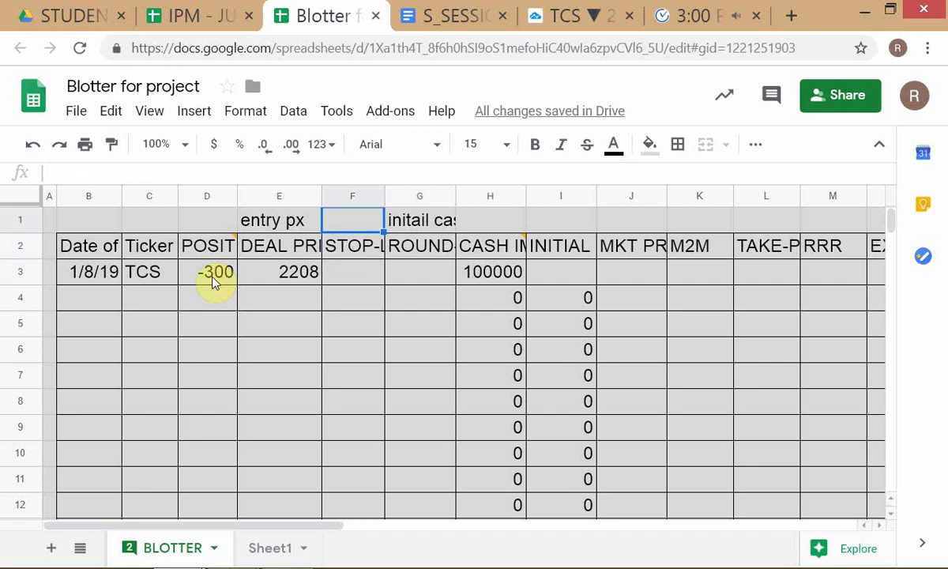
pyautogui.write('incl')
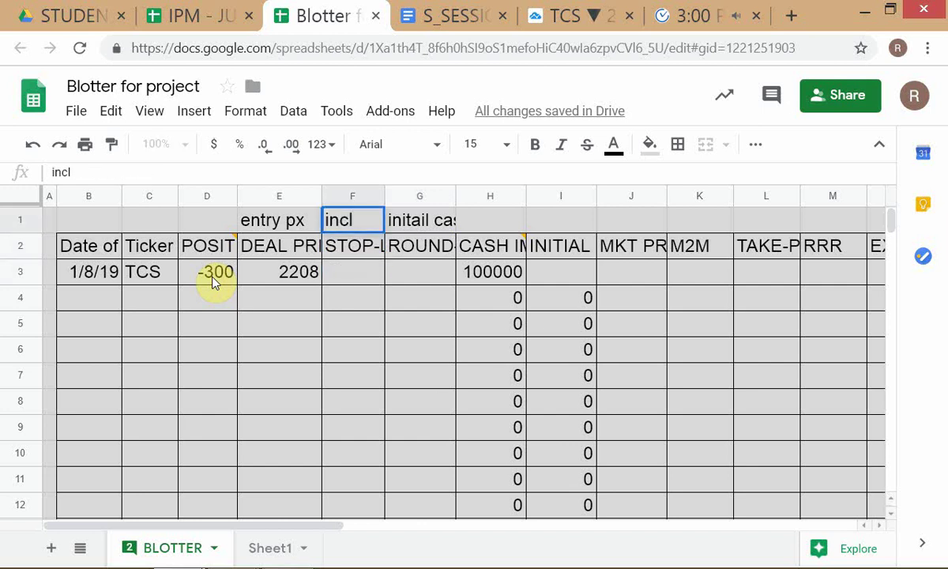
pyautogui.write('. Slippa')
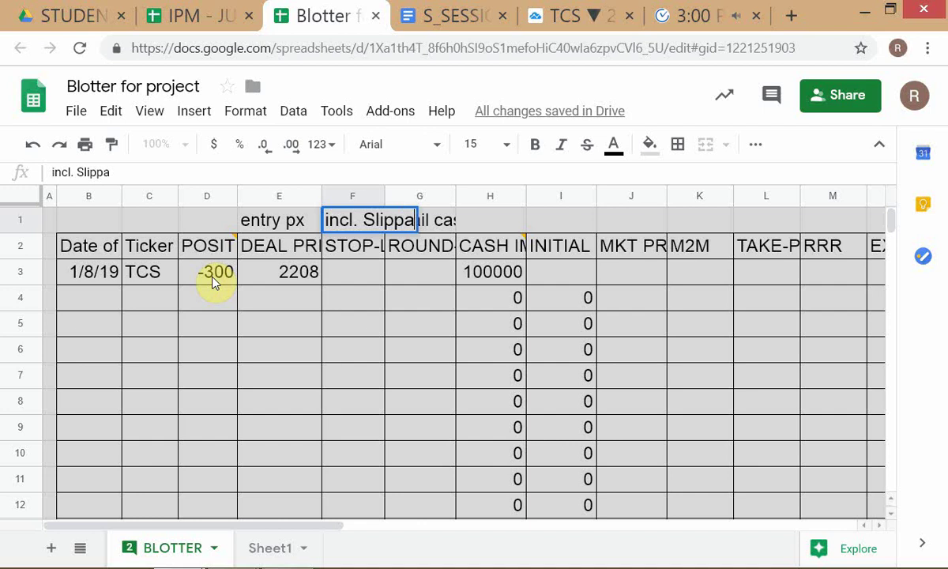
pyautogui.write('ge')
pyautogui.press('Return')
pyautogui.press('Up')
# - Review the ROUND-TURN BROKERAGE, CASH IMPACT and INITIAL RISK columns of the blotter
pyautogui.press('Right')
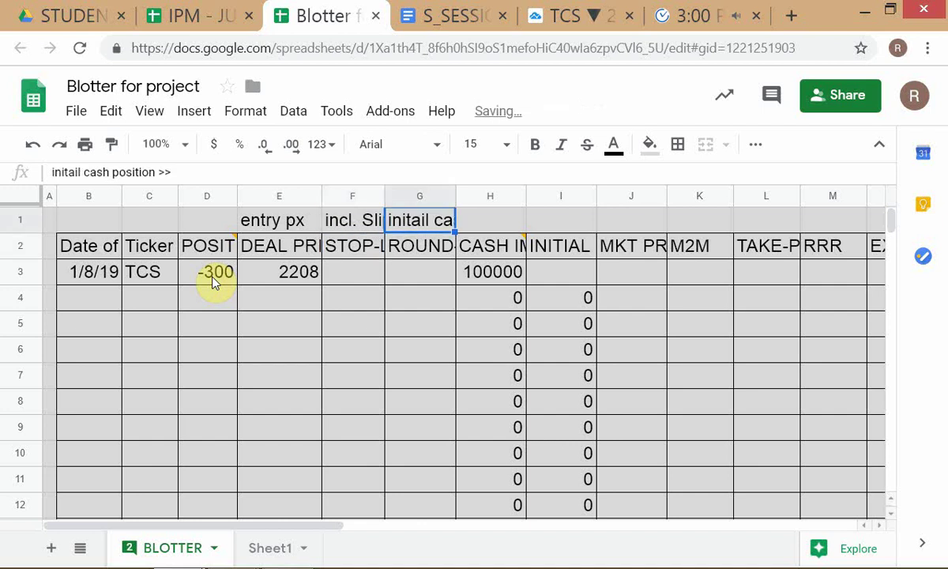
pyautogui.press('Down')
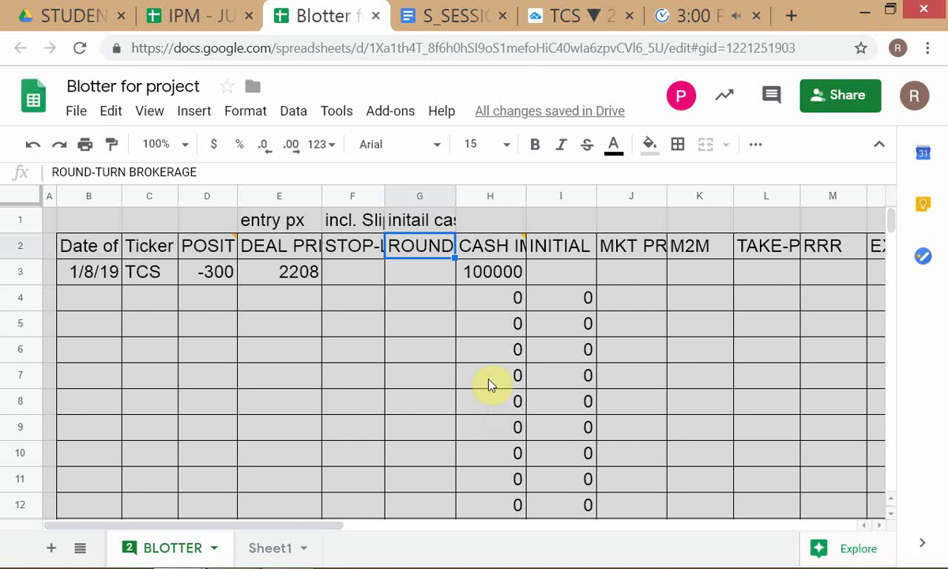
pyautogui.press('Right')
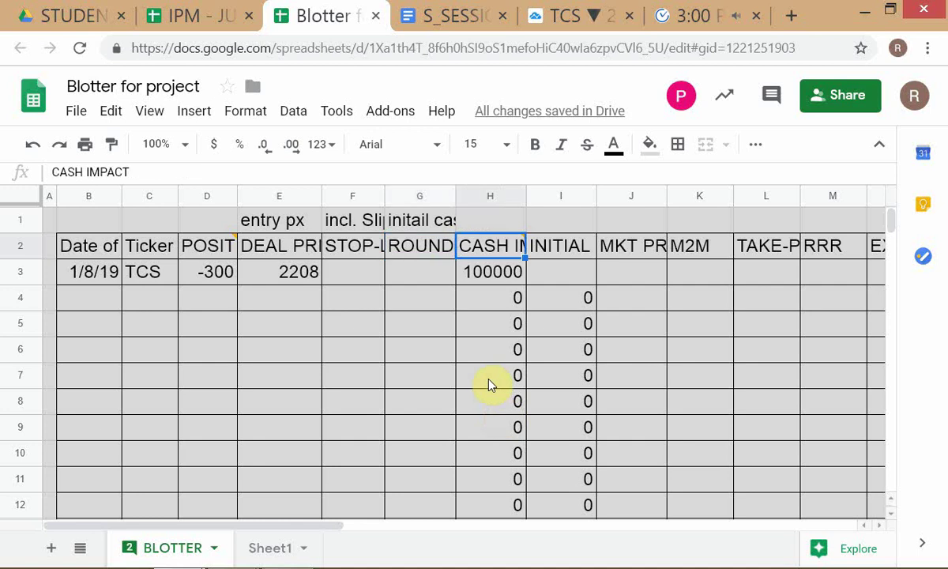
pyautogui.press('Down')
pyautogui.press('Up')
pyautogui.moveTo(492, 250)
pyautogui.press('Right')
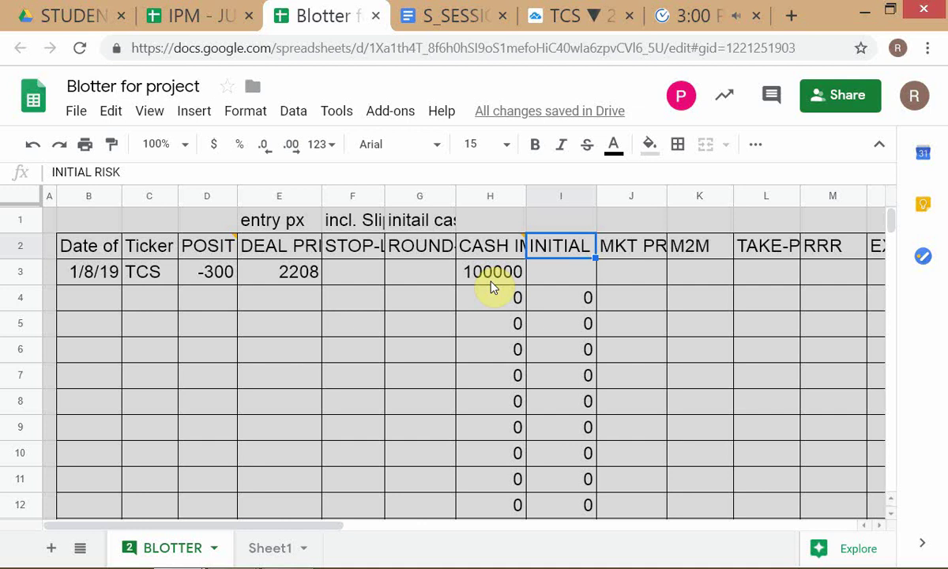
pyautogui.press('Right')
pyautogui.press('Left')
pyautogui.press('Down')
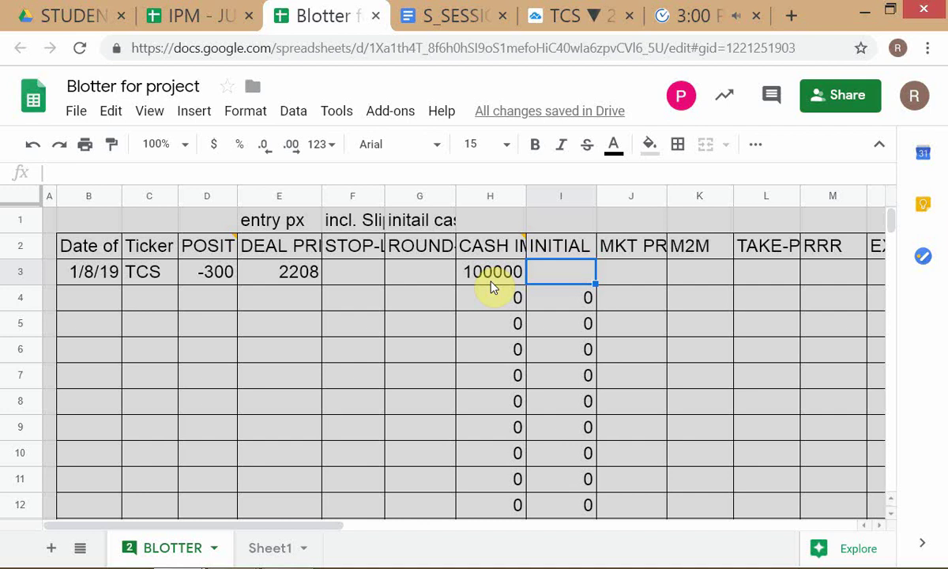
# - Switch to the Interactive Brokers trading platform to view the open positions and pending orders, and return to the blotter
pyautogui.hotkey('alt', 'Tab')
pyautogui.press('Escape')
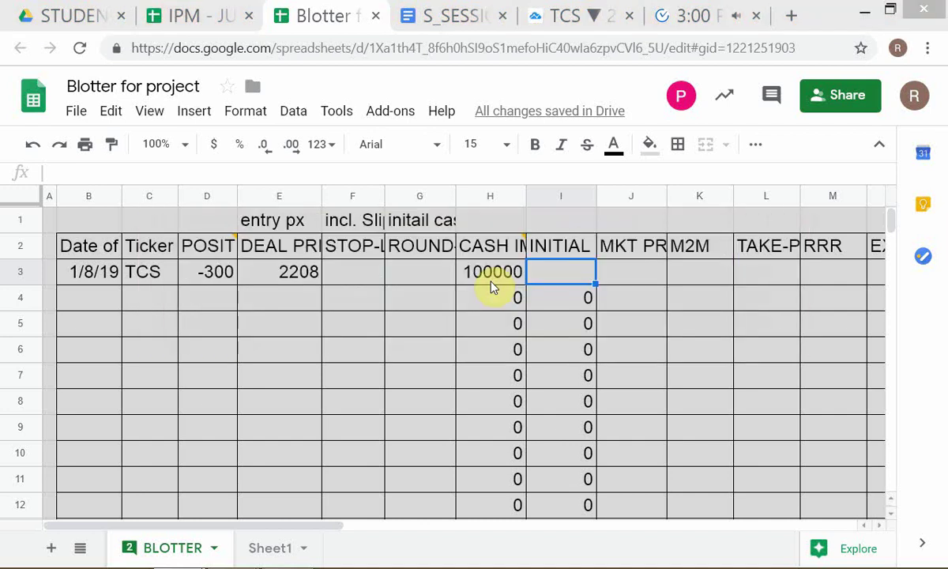
pyautogui.hotkey('alt', 'Tab')
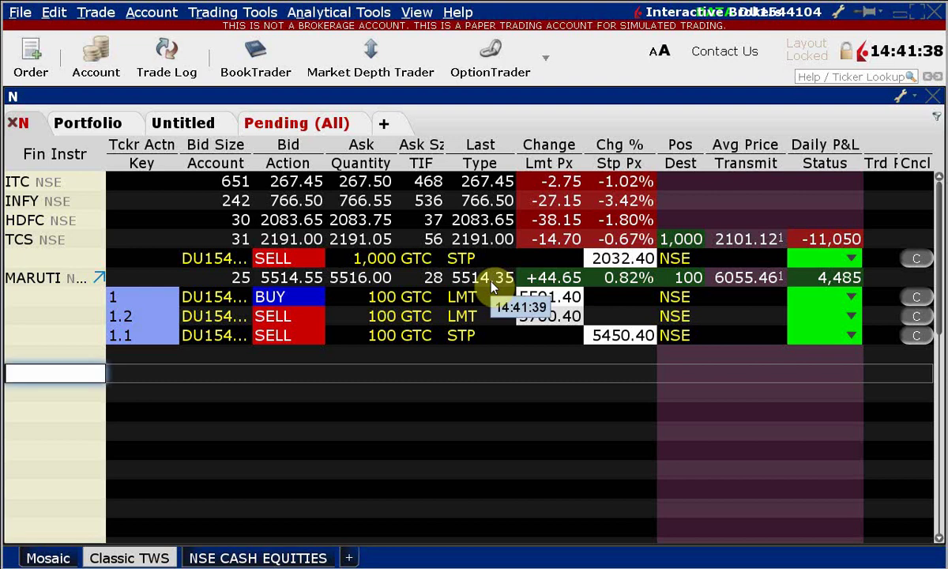
pyautogui.hotkey('alt', 'Tab')
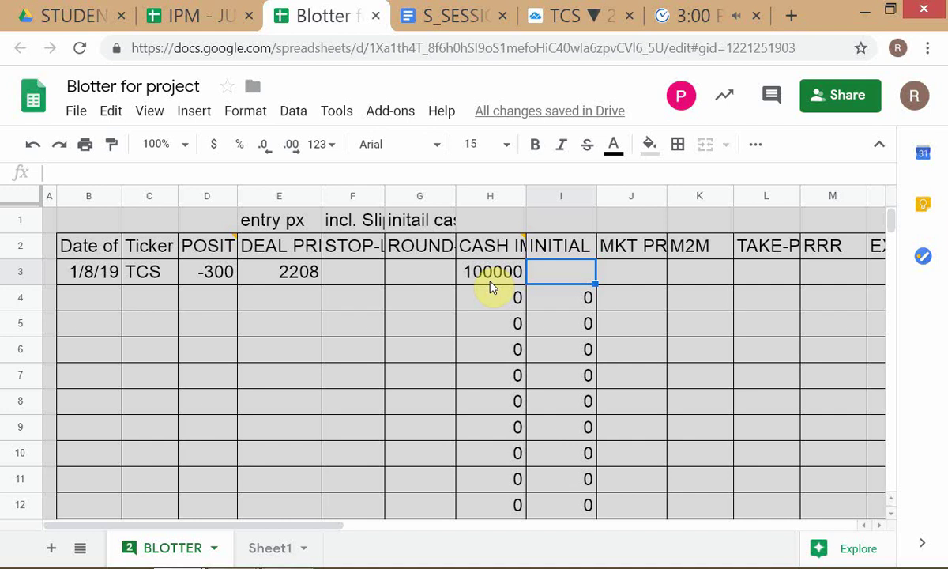
# - Open the trade log in Interactive Brokers, expand the MARUTI trade to view its partial fills and commissions, and return to the blotter
pyautogui.moveTo(475, 265)
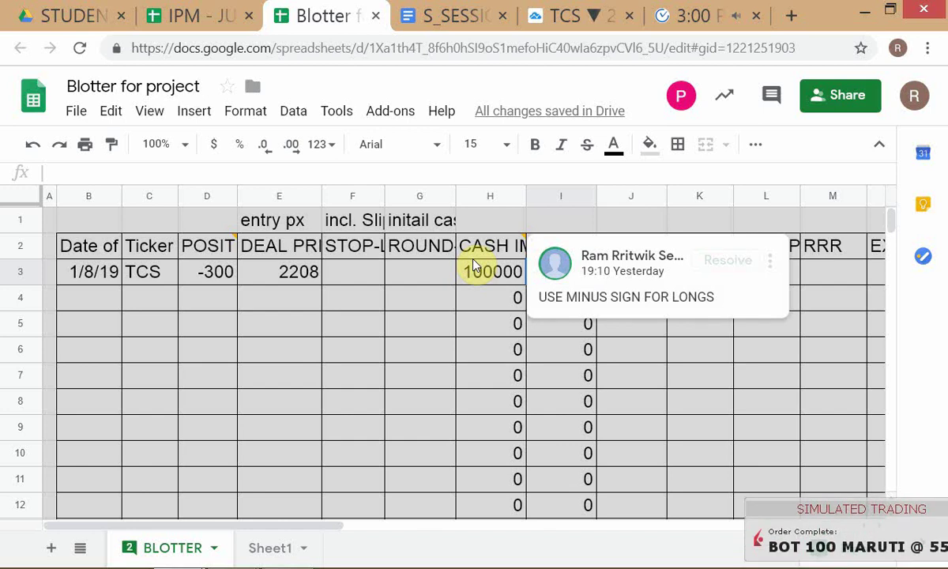
pyautogui.hotkey('alt', 'Tab')
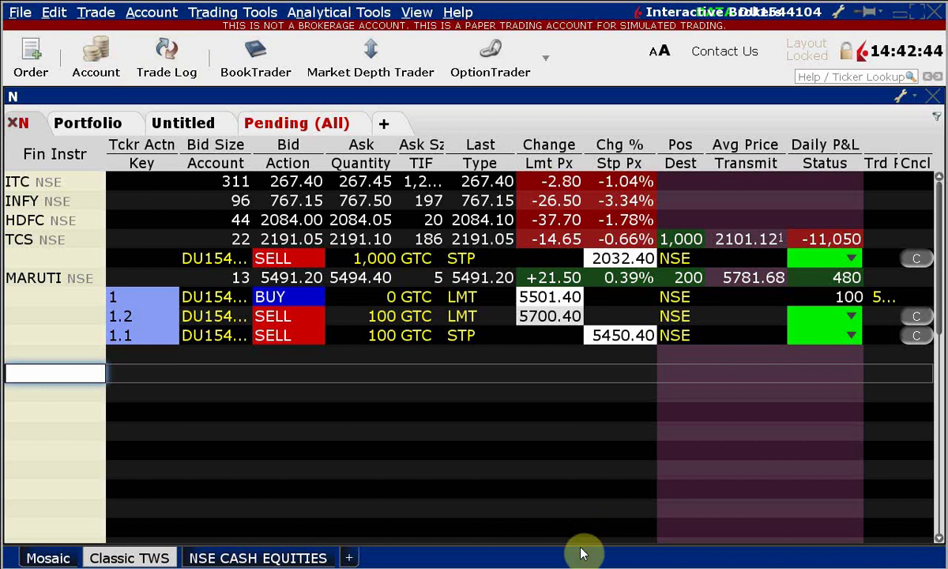
pyautogui.click(165, 74)
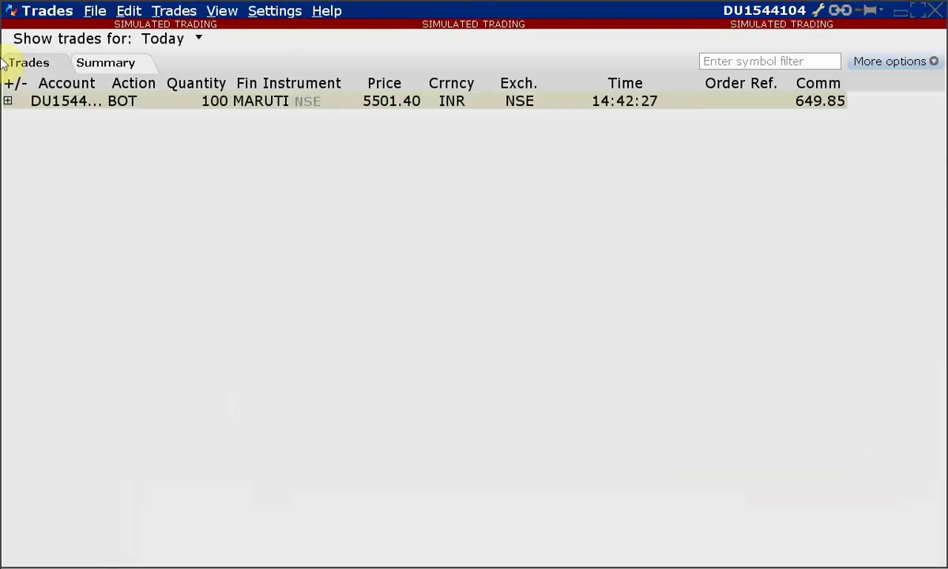
pyautogui.click(7, 100)
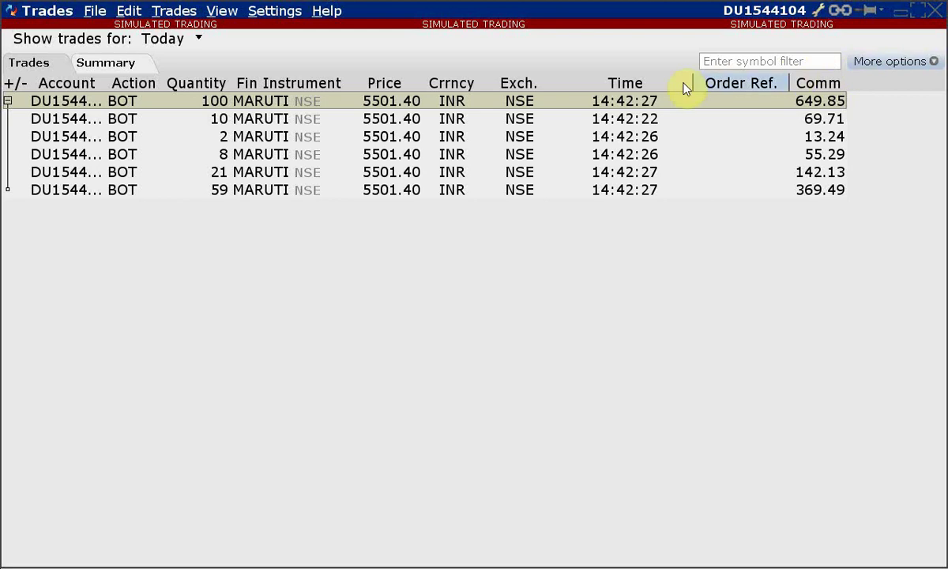
pyautogui.click(935, 16)
pyautogui.hotkey('alt', 'Tab')
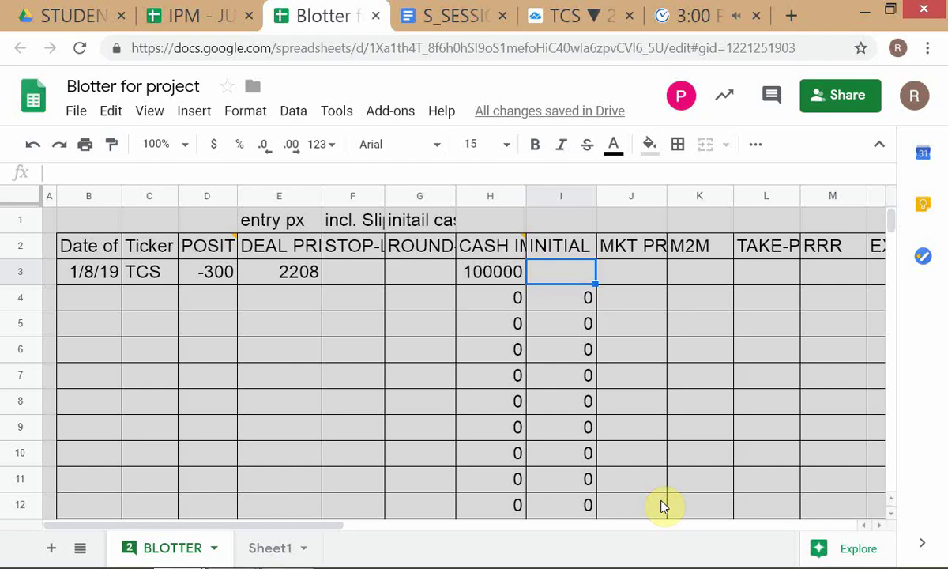
# - Check the MARUTI and TCS positions and their pending orders in Interactive Brokers, and return to the blotter
pyautogui.hotkey('alt', 'Tab')
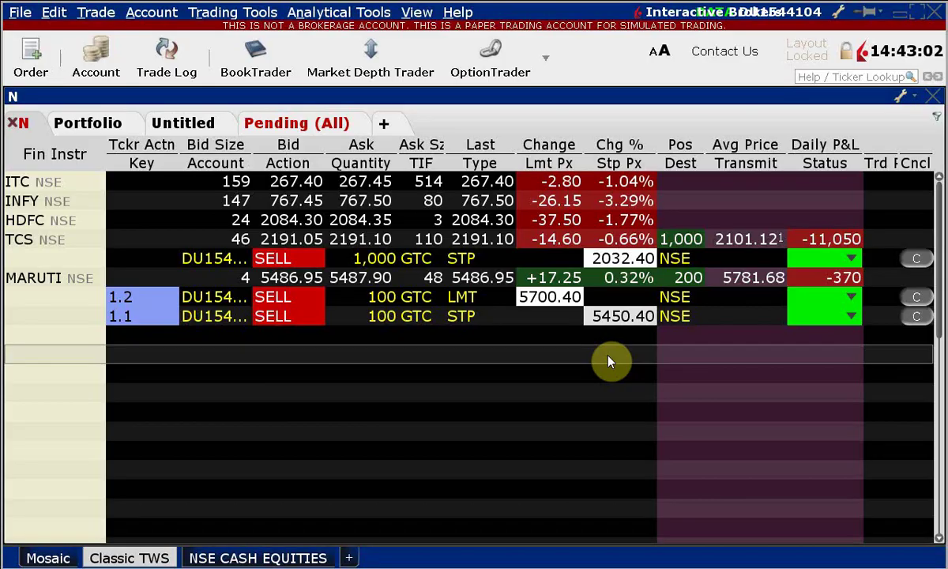
pyautogui.click(608, 361)
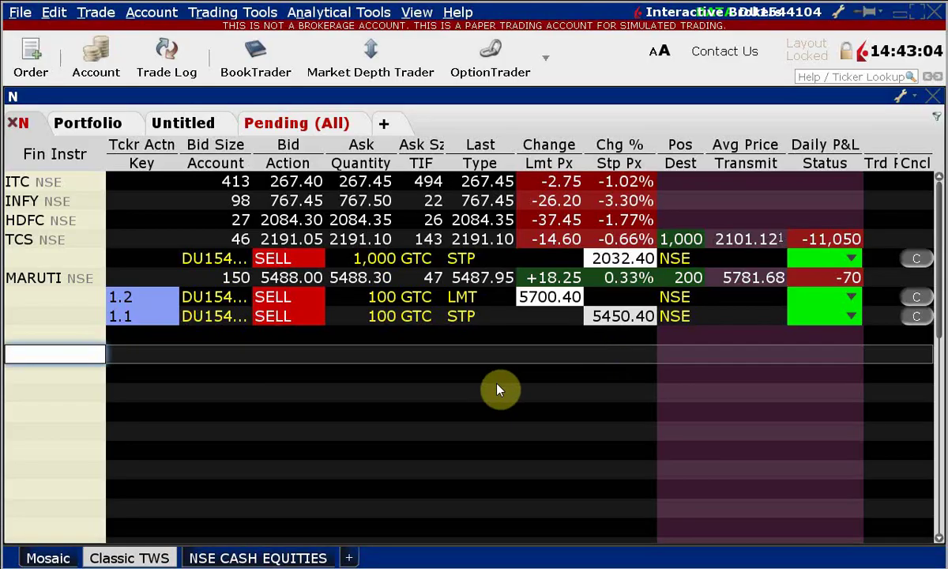
pyautogui.hotkey('alt', 'Tab')
pyautogui.hotkey('alt', 'Tab')
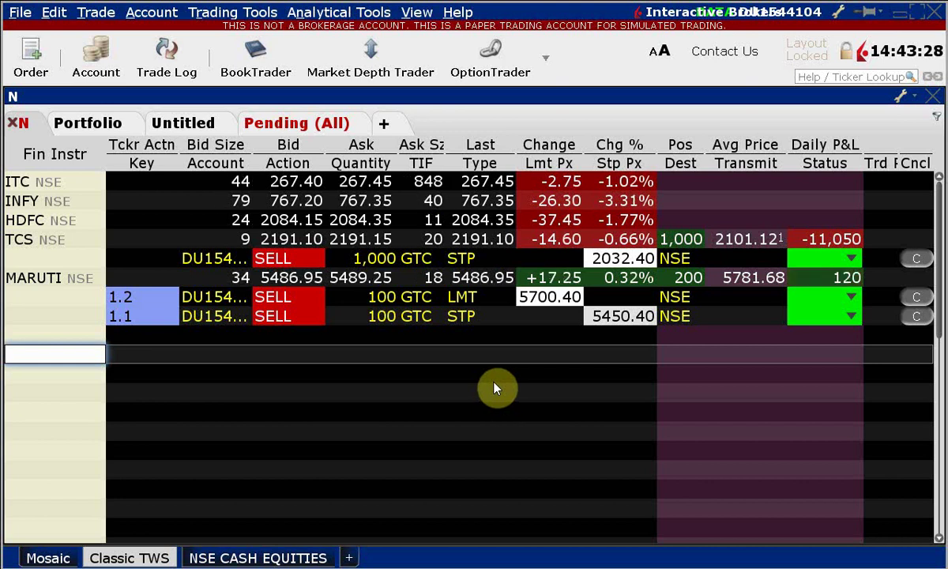
pyautogui.hotkey('alt', 'Tab')
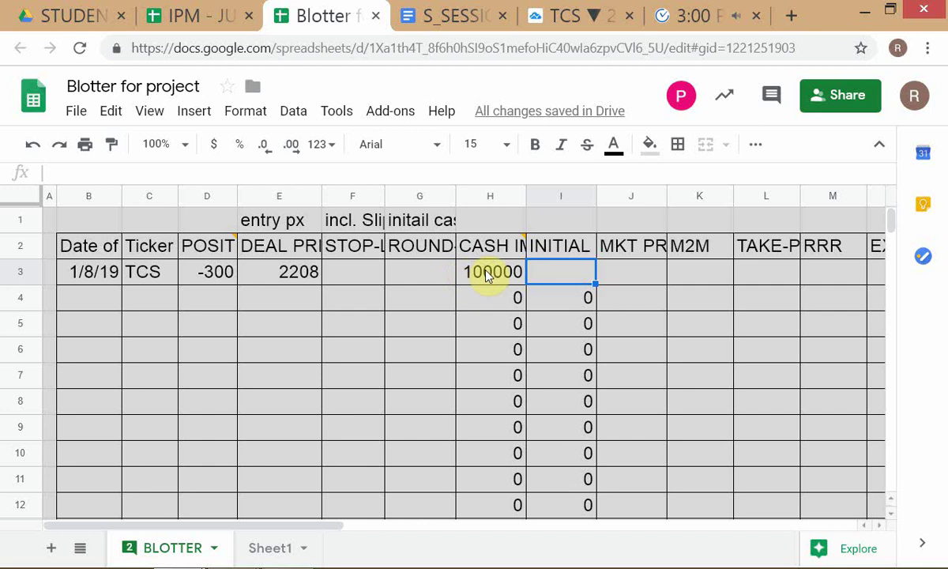
# - Review the INITIAL RISK, market price and M2M columns for the TCS trade in row 3
pyautogui.click(561, 248)
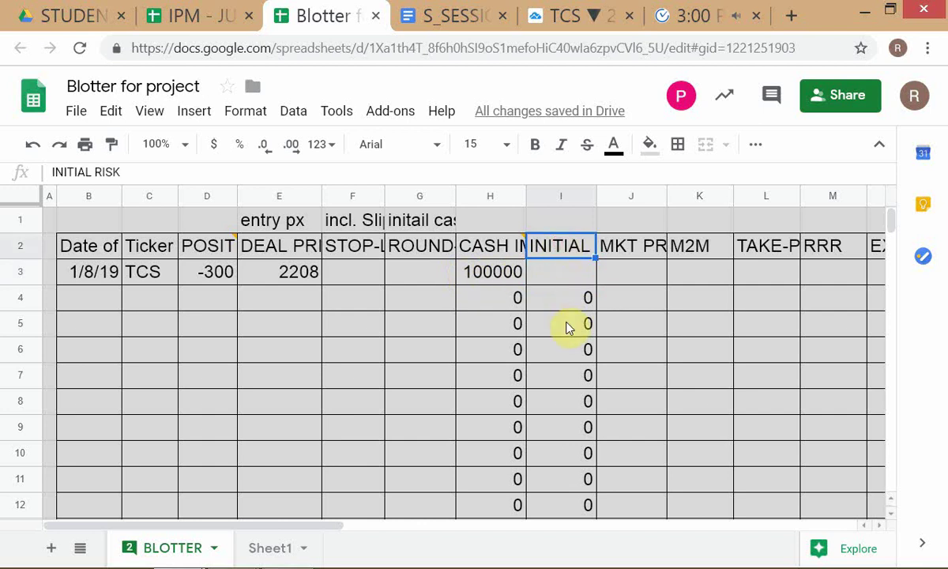
pyautogui.press('Down')
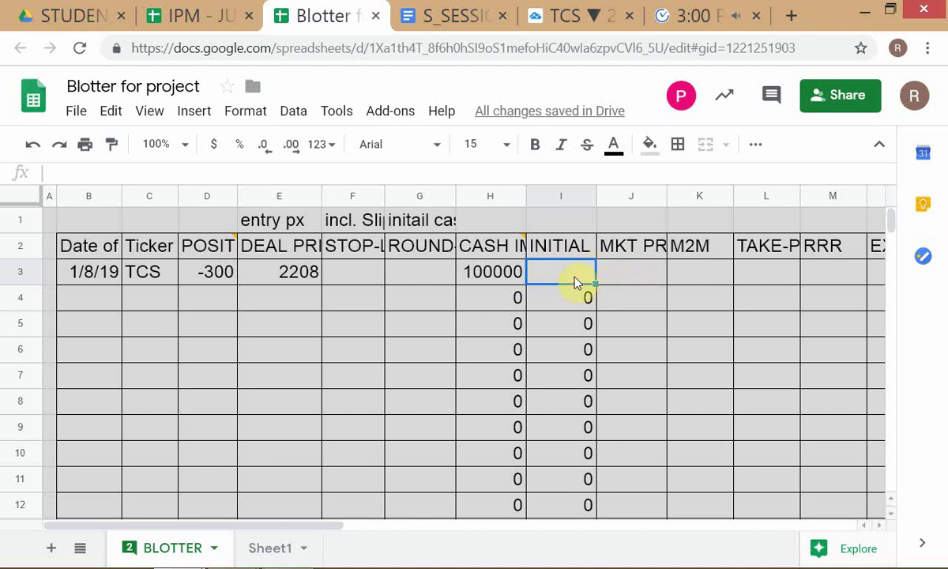
pyautogui.click(625, 282)
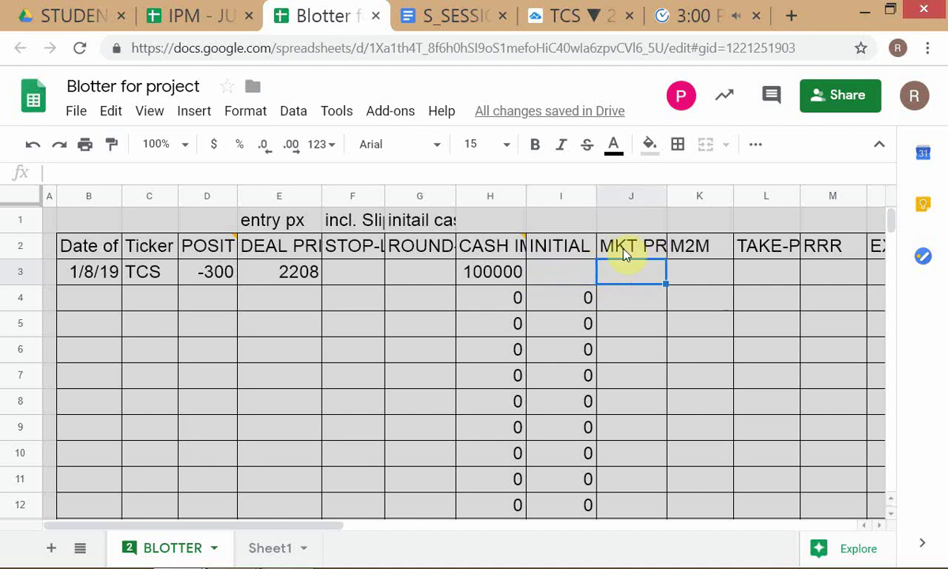
pyautogui.click(626, 252)
pyautogui.click(628, 278)
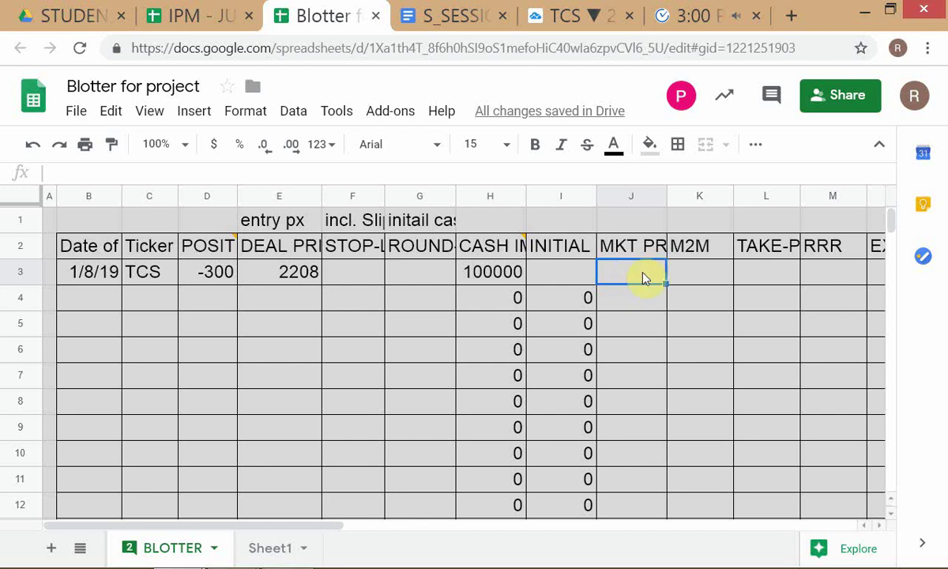
pyautogui.click(696, 279)
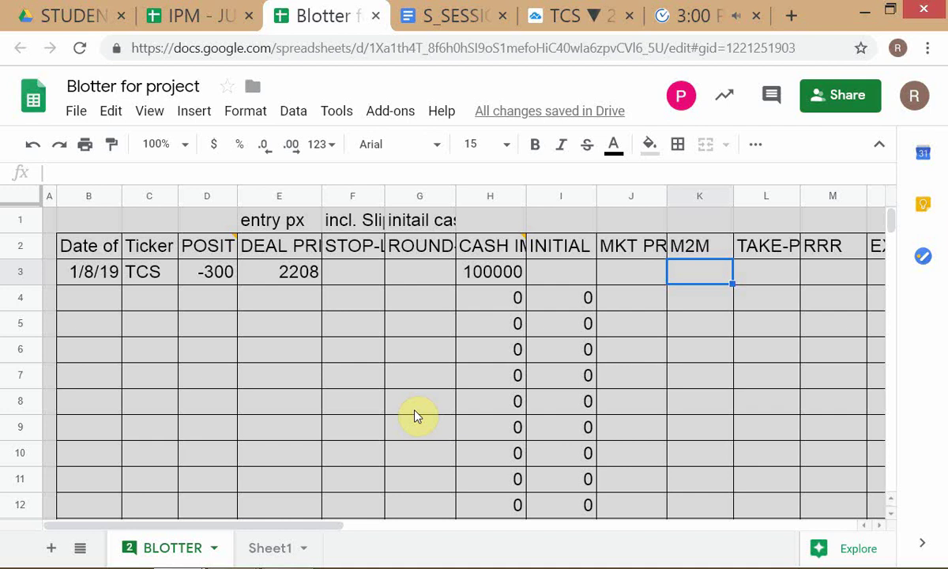
# - Switch from the blotter to the TCS price chart in TradingView
pyautogui.hotkey('alt', 'Tab')
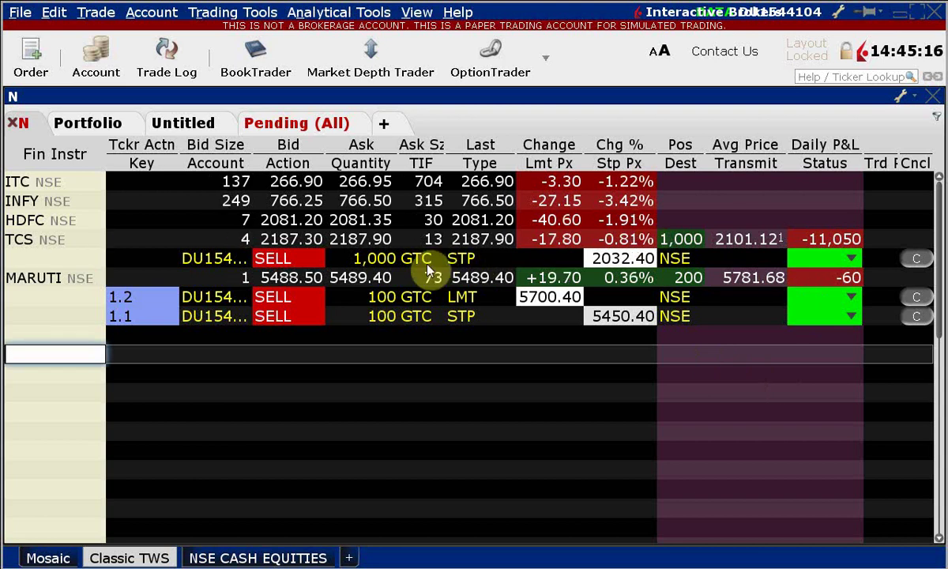
pyautogui.hotkey('alt', 'Tab')
pyautogui.press('Tab')
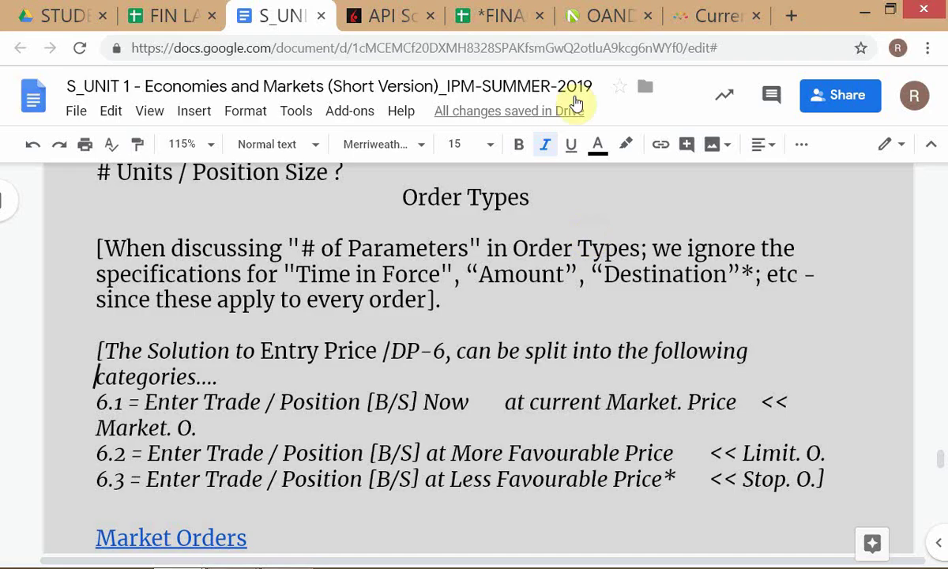
pyautogui.hotkey('alt', 'Tab')
pyautogui.press('Tab')
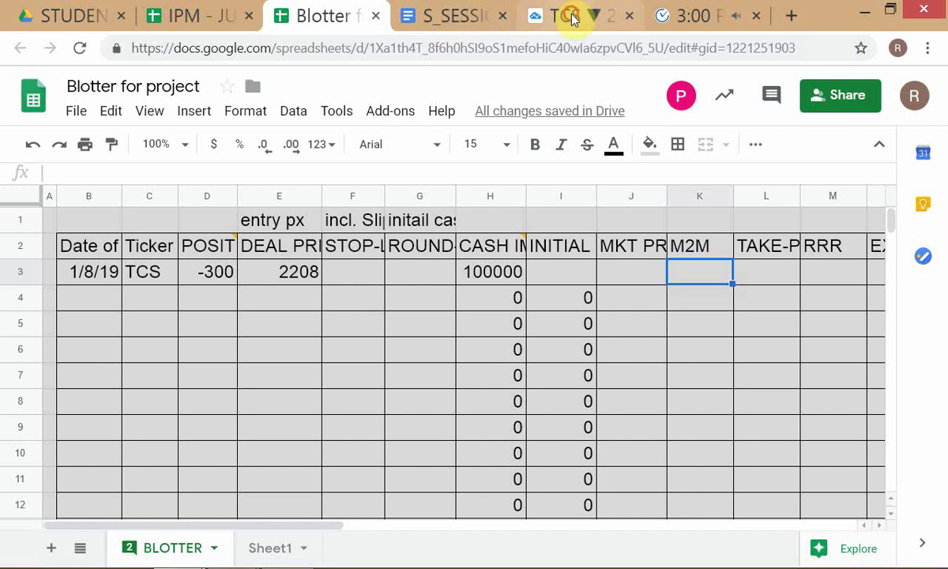
pyautogui.click(573, 17)
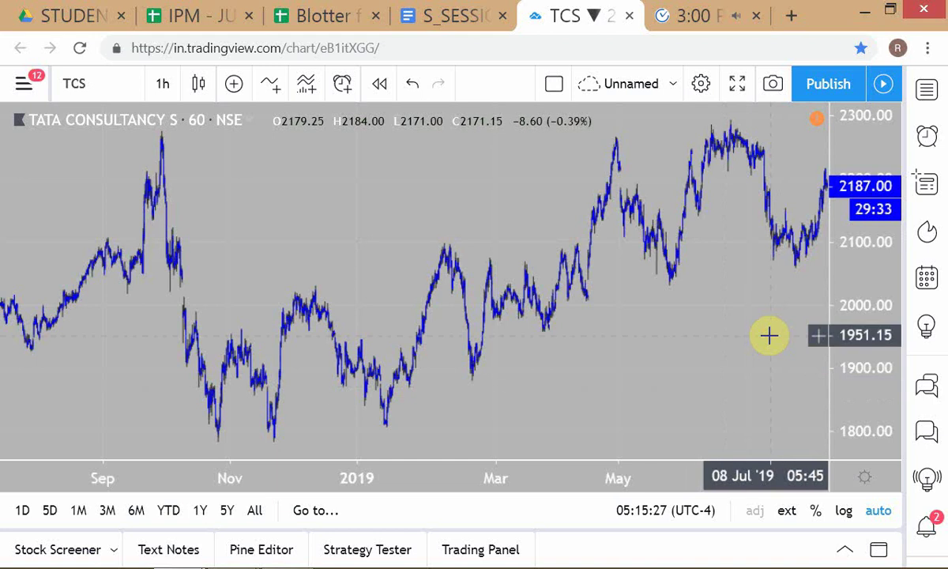
# - Switch to Interactive Brokers, sort the quote list by Daily P&L and dismiss the sorting hint
pyautogui.hotkey('alt', 'Tab')
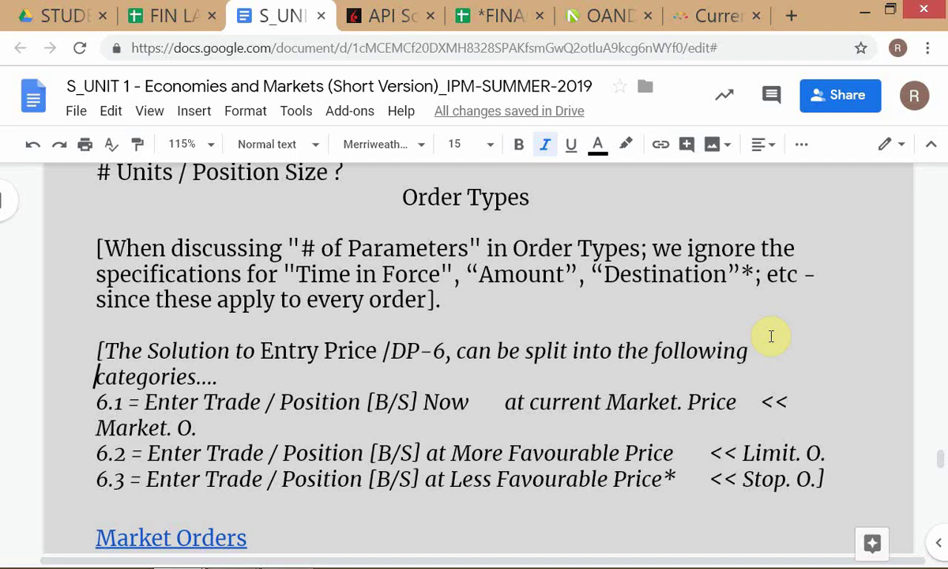
pyautogui.hotkey('alt', 'Tab')
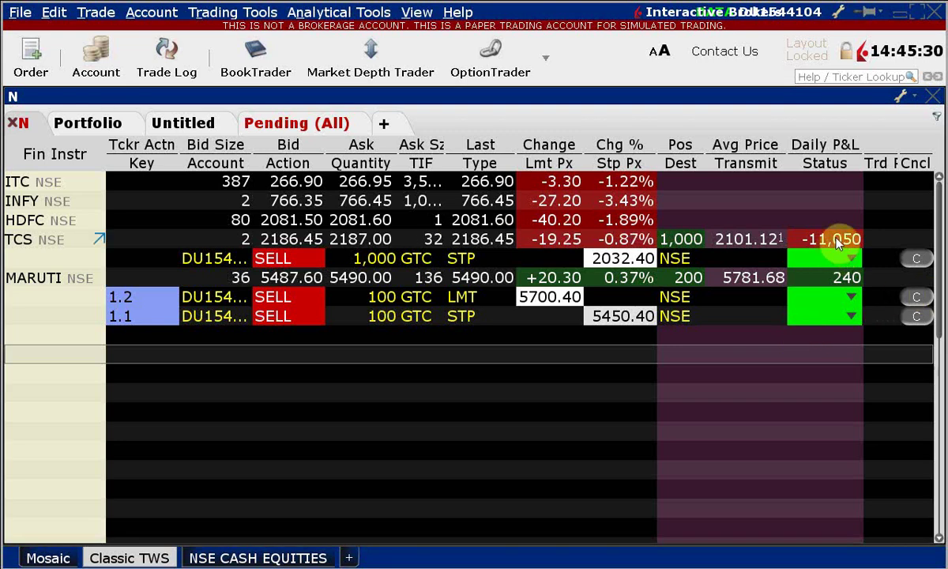
pyautogui.click(868, 147)
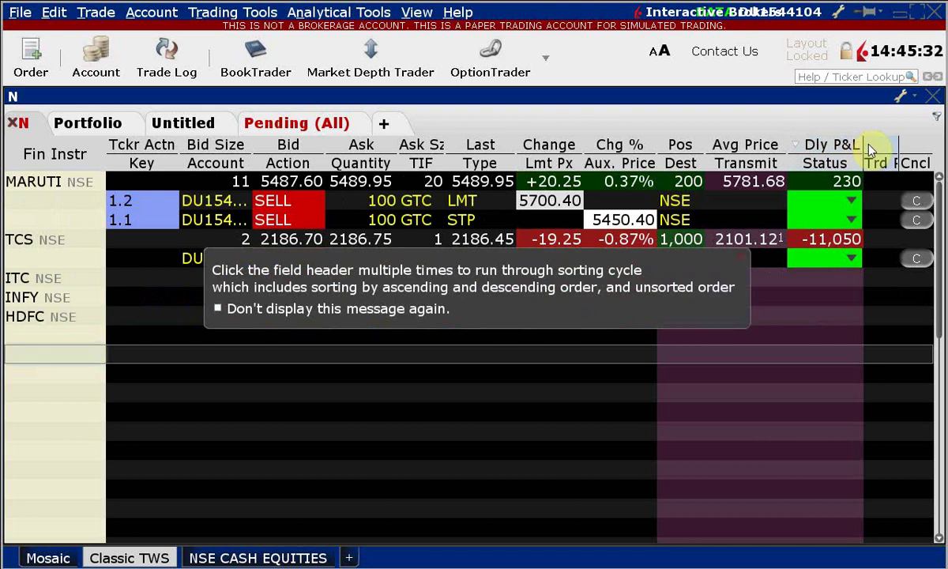
pyautogui.click(787, 362)
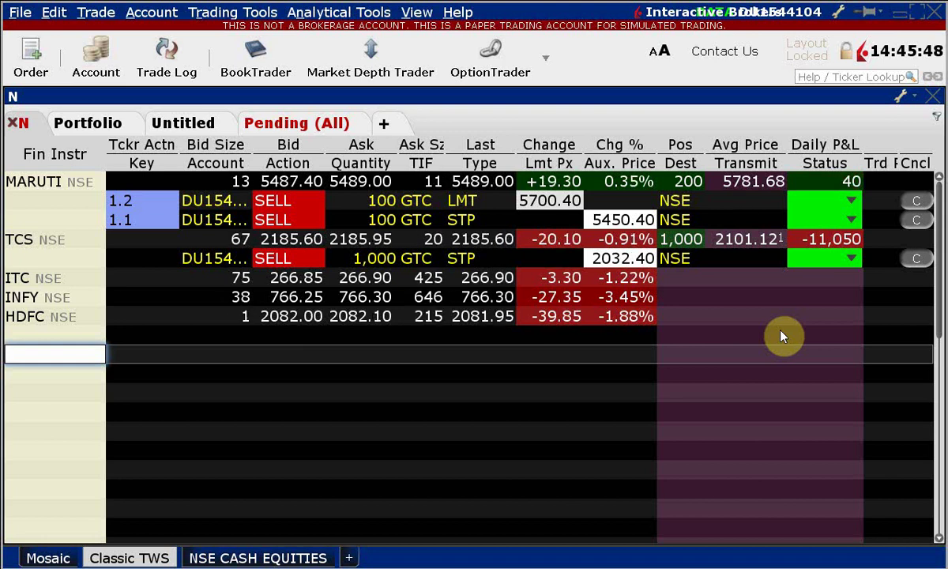
# - Switch to the TradingView TCS chart and examine the recent price movement up close
pyautogui.hotkey('alt', 'Tab')
pyautogui.hotkey('alt', 'Tab')
pyautogui.press('Tab')
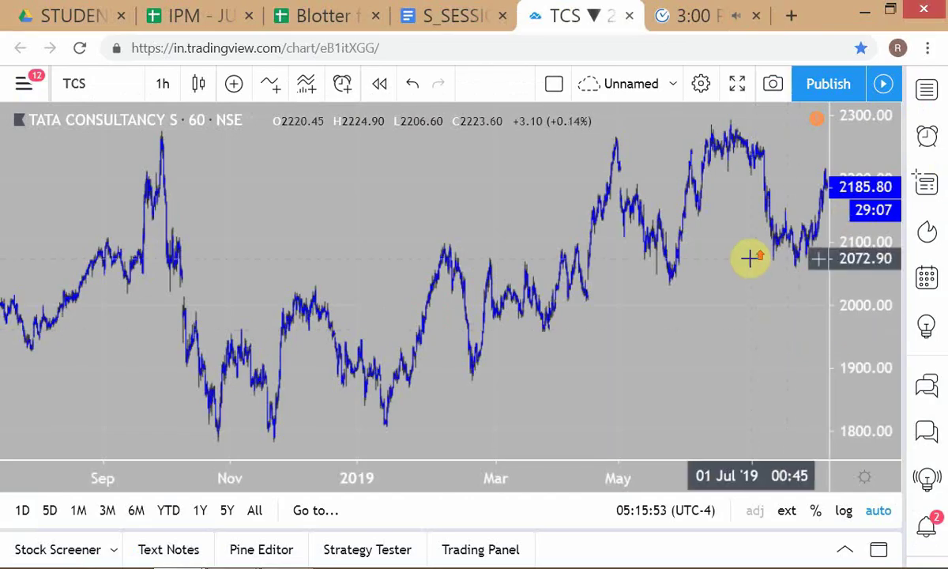
pyautogui.scroll(5, 749, 258)
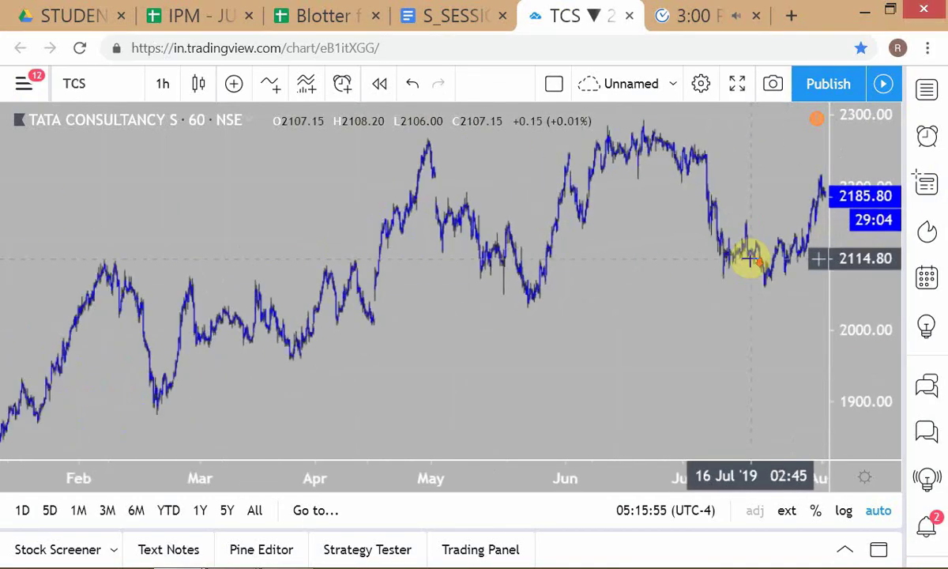
pyautogui.scroll(-5, 749, 259)
# - Compare the open positions in Interactive Brokers with the M2M column of the blotter
pyautogui.hotkey('alt', 'Tab')
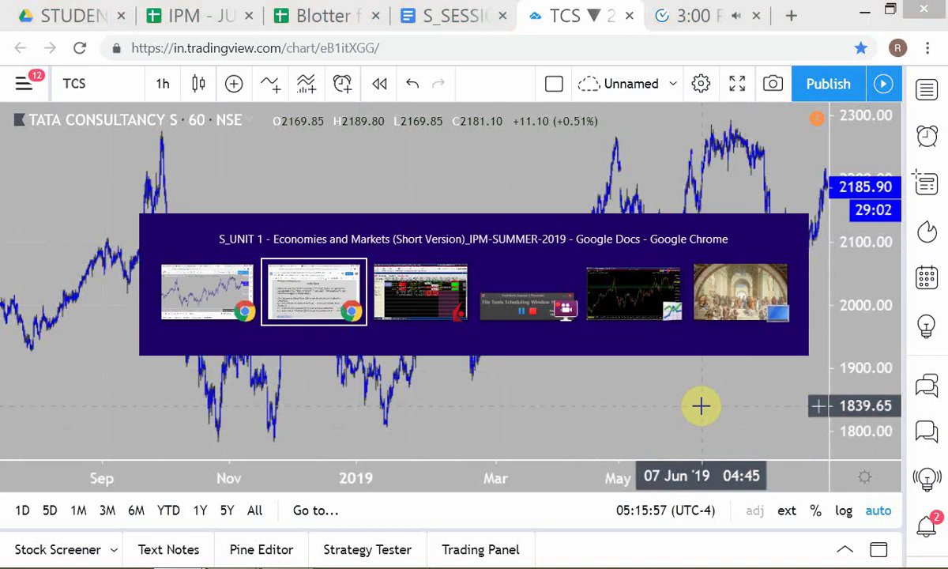
pyautogui.hotkey('alt', 'Tab')
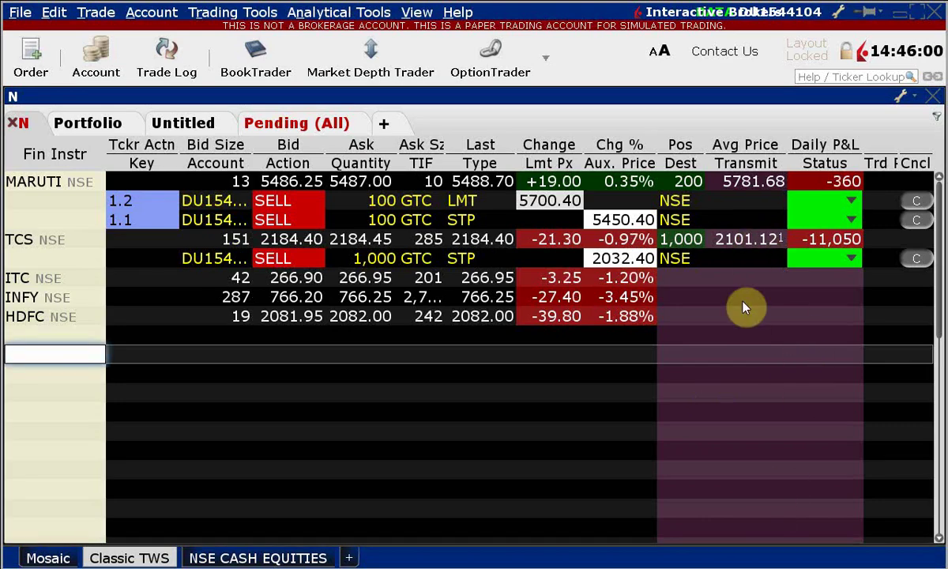
pyautogui.hotkey('alt', 'Tab')
pyautogui.hotkey('alt', 'Tab')
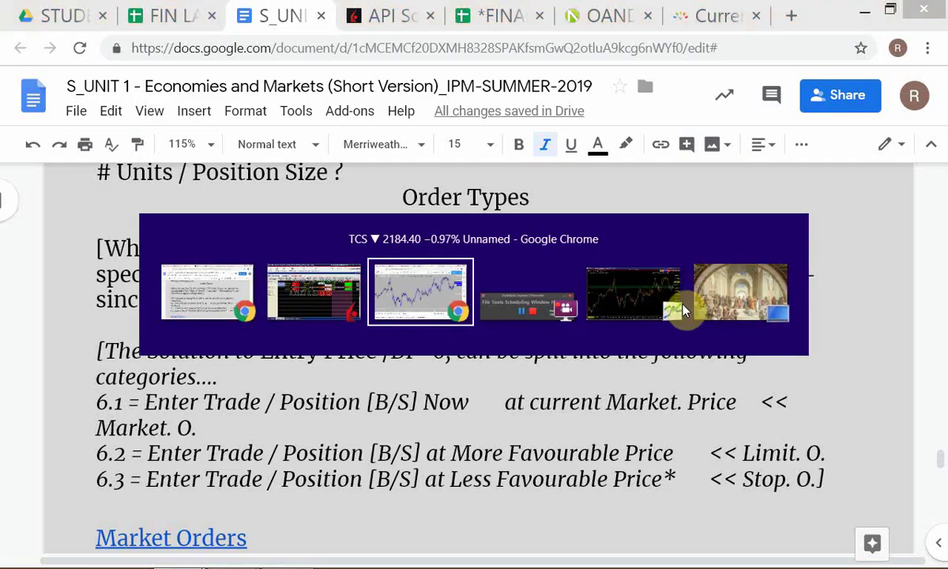
pyautogui.click(308, 16)
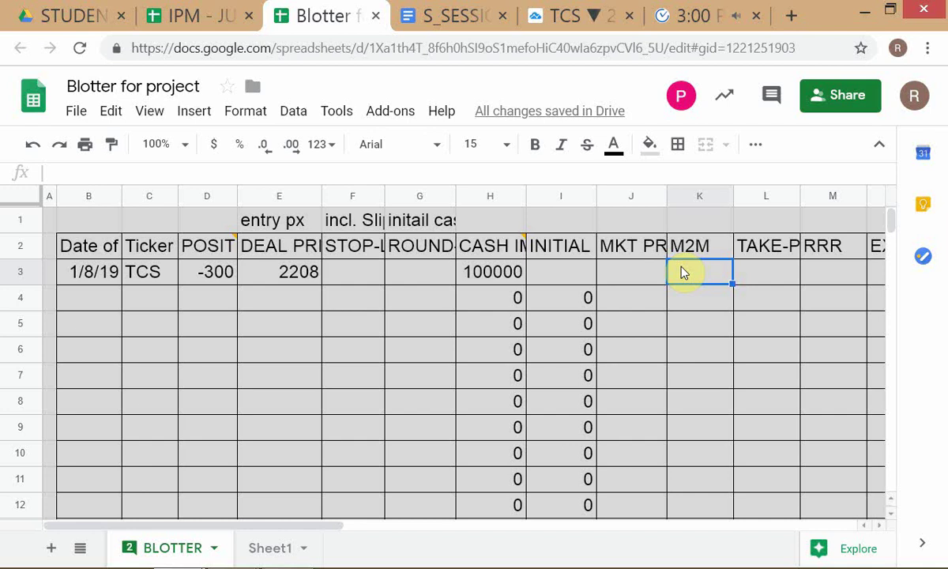
pyautogui.hotkey('alt', 'Tab')
pyautogui.hotkey('alt', 'Tab')
pyautogui.hotkey('alt', 'Tab')
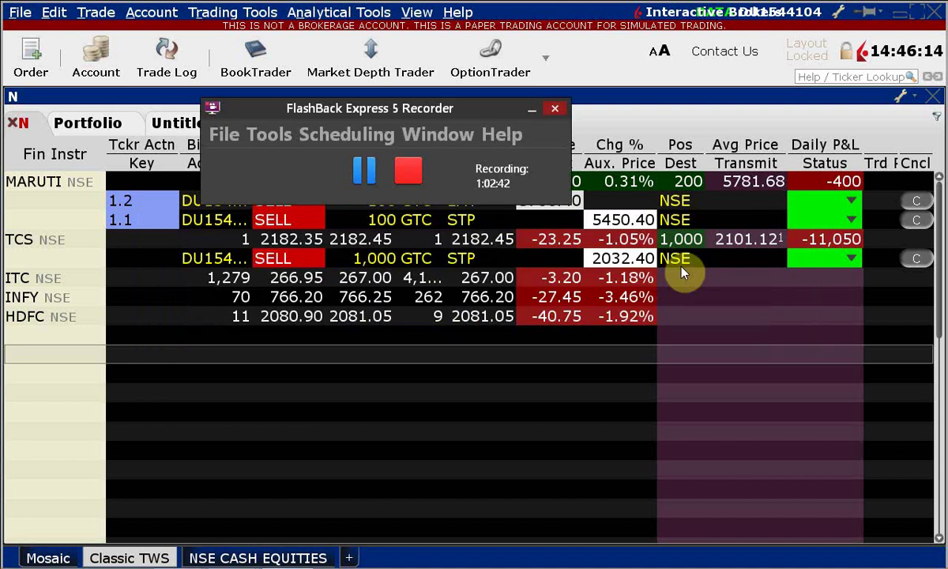
pyautogui.hotkey('alt', 'Tab')
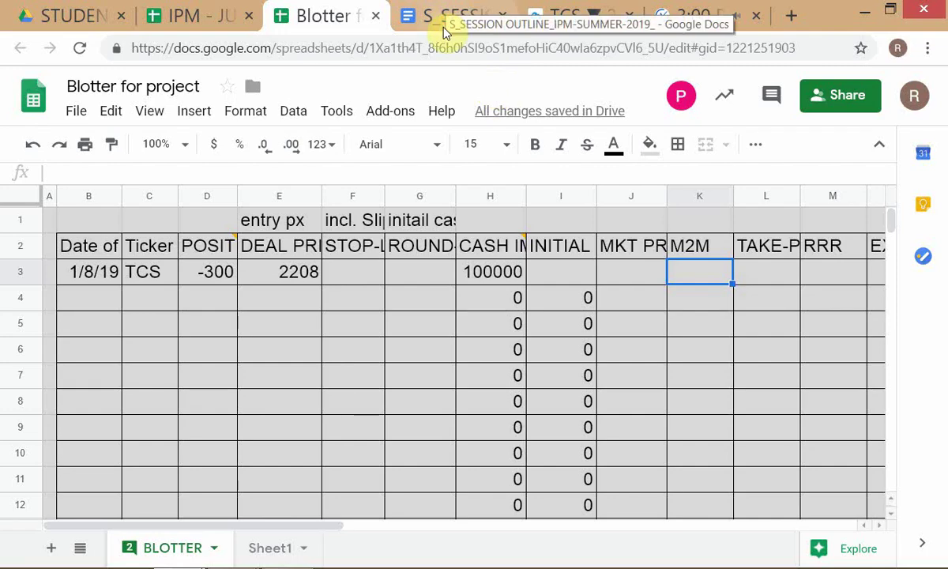
# - Switch to the "S_UNIT 1 - Economies and Markets" document and search it for "m2m"
pyautogui.hotkey('alt', 'Tab')
pyautogui.hotkey('alt', 'Tab')
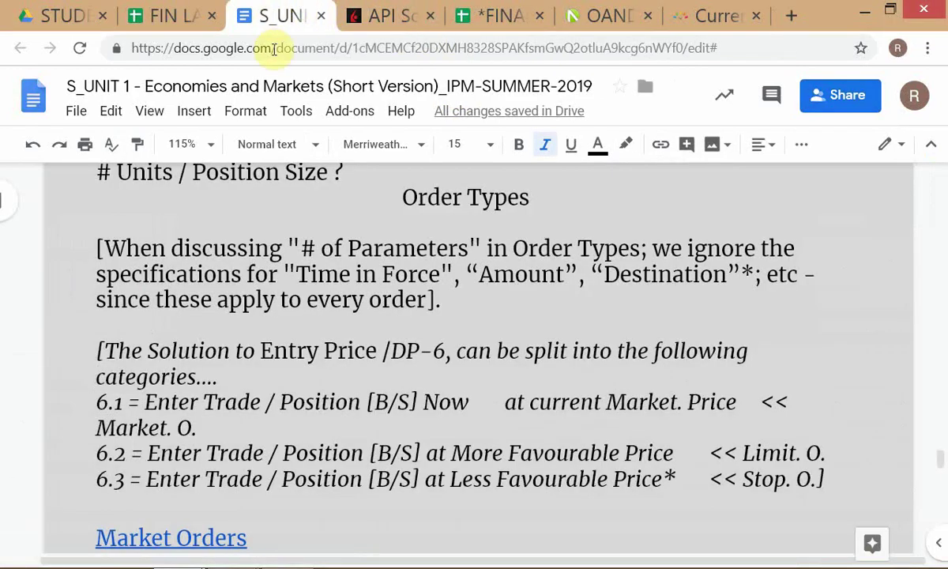
pyautogui.click(328, 309)
pyautogui.scroll(5, 332, 314)
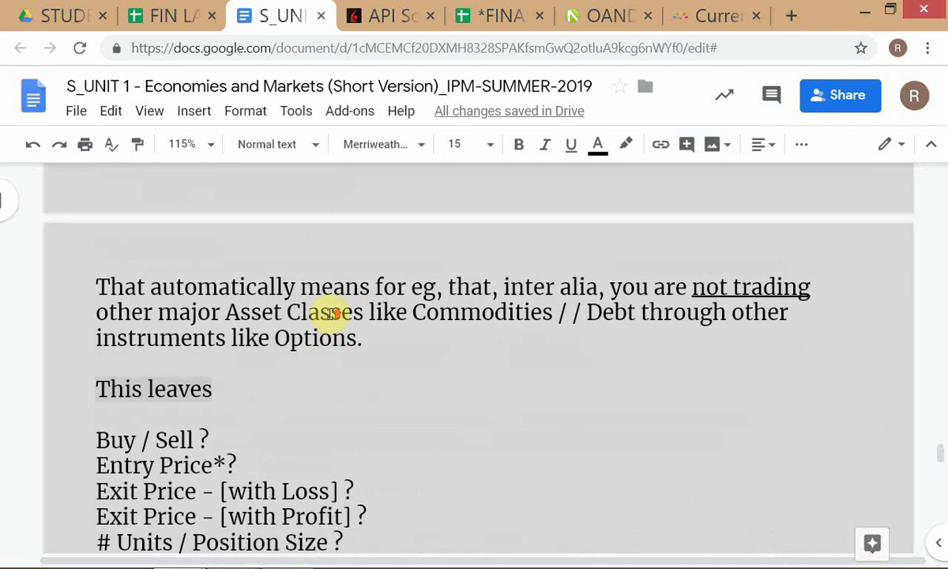
pyautogui.scroll(7, 329, 313)
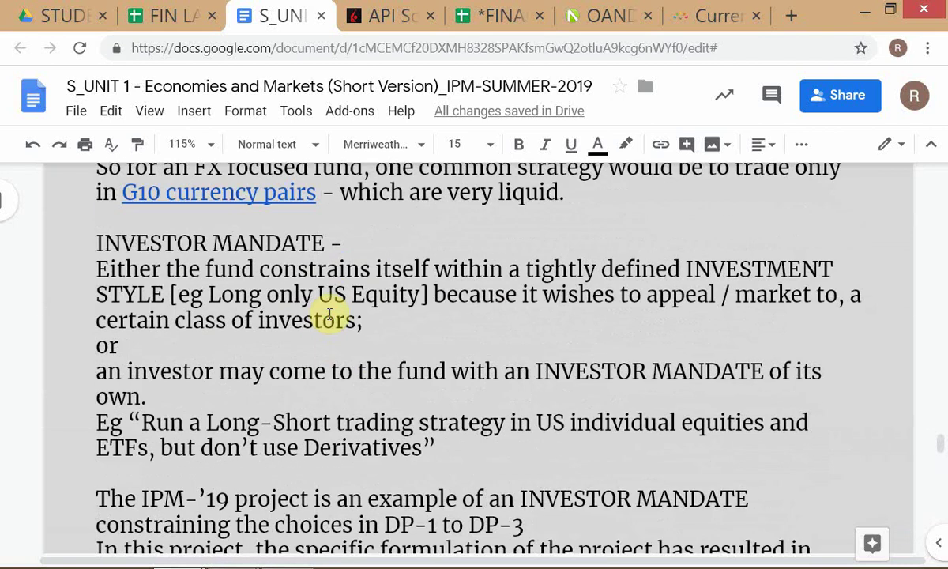
pyautogui.scroll(1, 329, 314)
pyautogui.hotkey('ctrl', 'f')
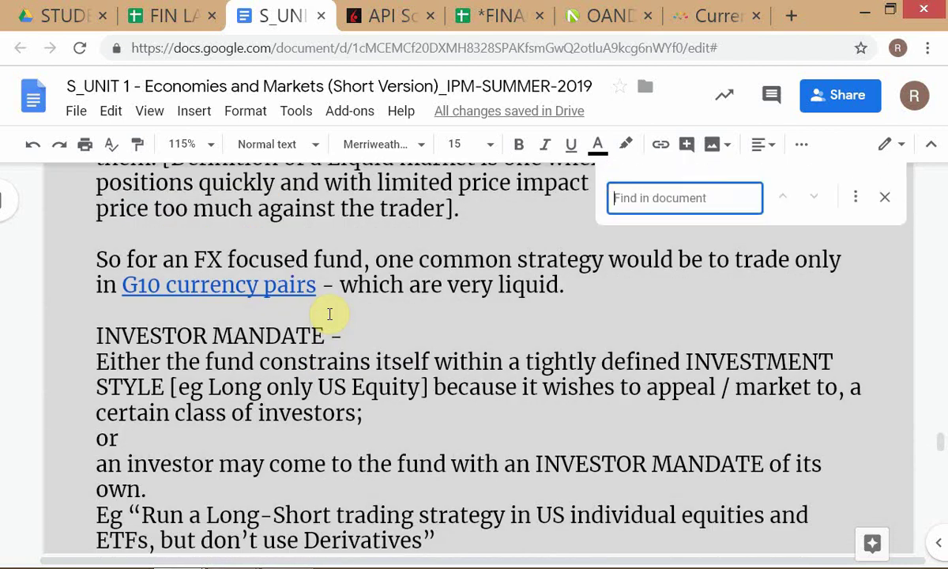
pyautogui.write('m2m')
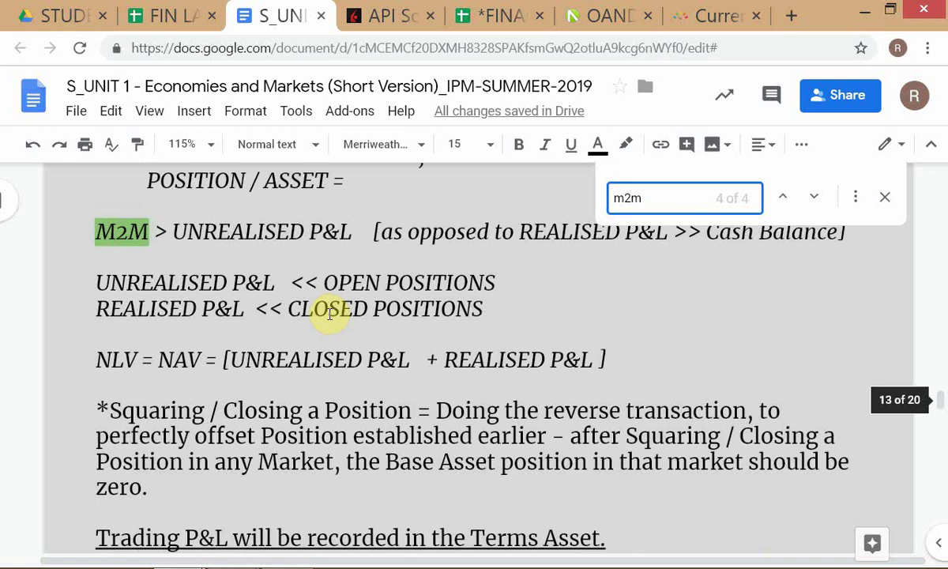
# - Close the "m2m" search and look back from the M2M definition to the explanation of Long / Short positions
pyautogui.press('Return')
pyautogui.press('Escape')
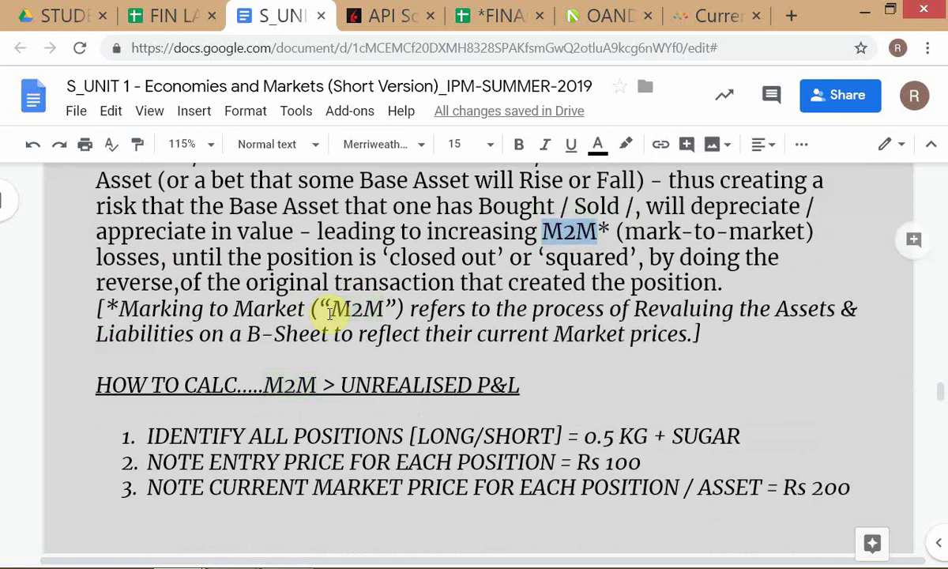
pyautogui.press('Up')
pyautogui.press('Up')
pyautogui.press('Up')
pyautogui.press('Up')
pyautogui.press('Up')
pyautogui.press('Up')
pyautogui.press('Up')
pyautogui.press('Up')
pyautogui.press('Up')
pyautogui.press('Up')
pyautogui.press('Up')
pyautogui.press('Up')
pyautogui.press('Up')
pyautogui.press('Up')
pyautogui.press('Up')
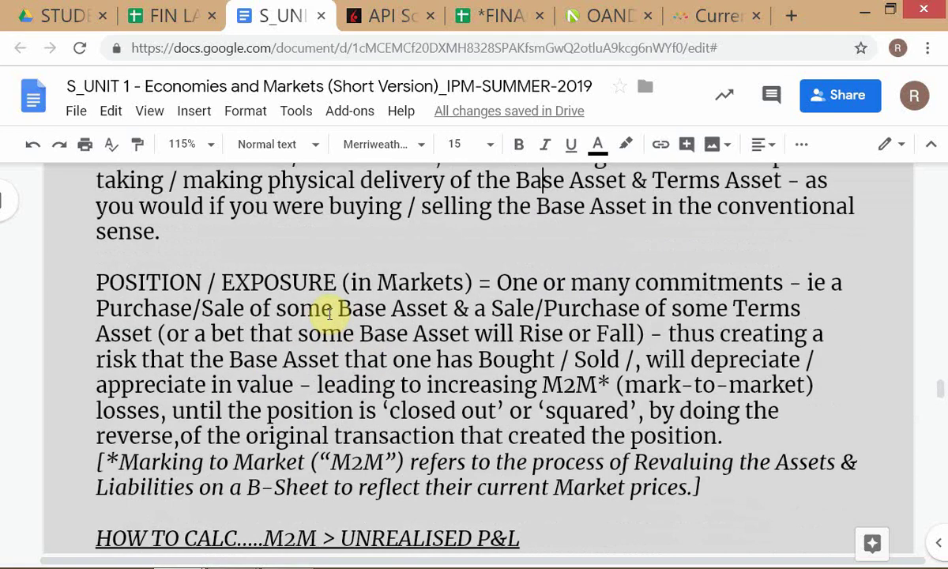
pyautogui.press('Up')
pyautogui.press('Up')
pyautogui.press('Up')
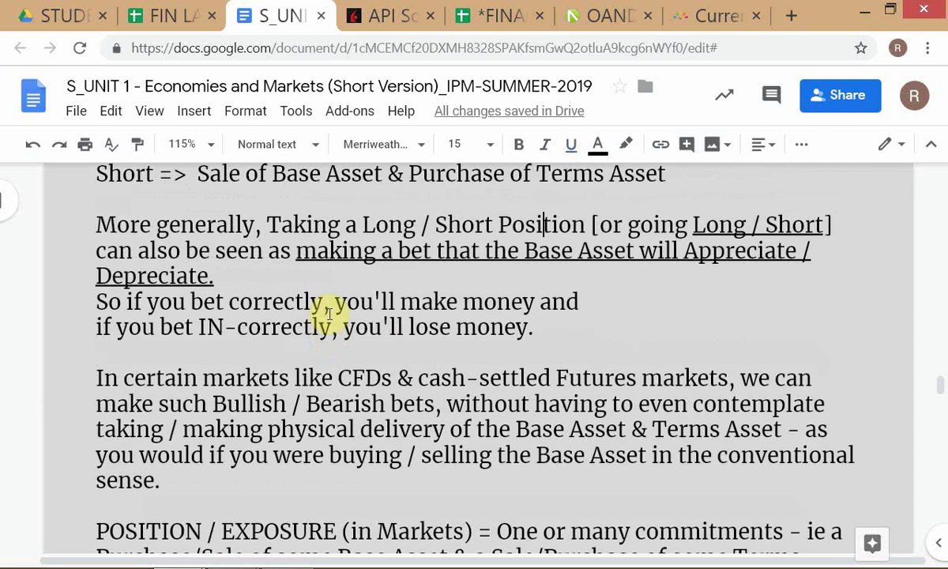
pyautogui.scroll(2, 331, 314)
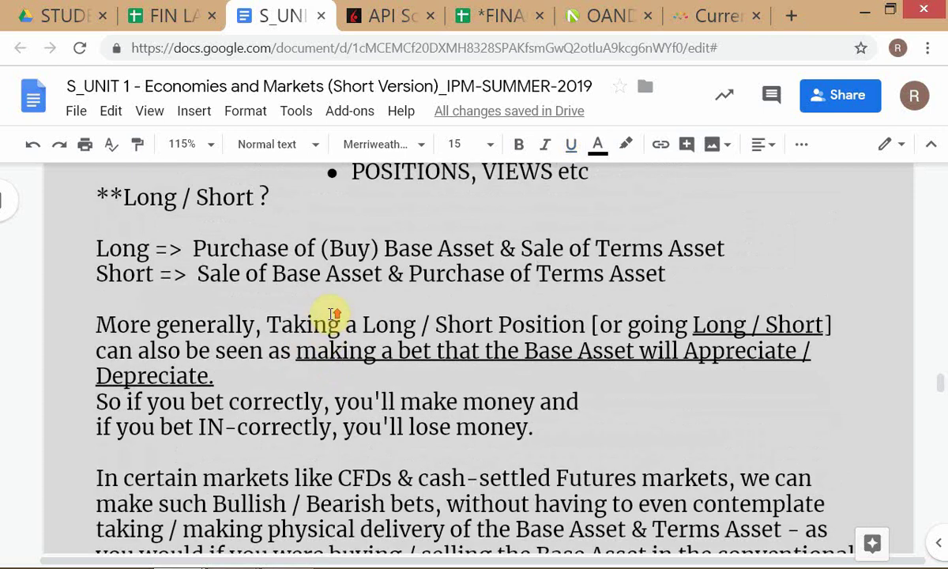
pyautogui.scroll(-1, 335, 318)
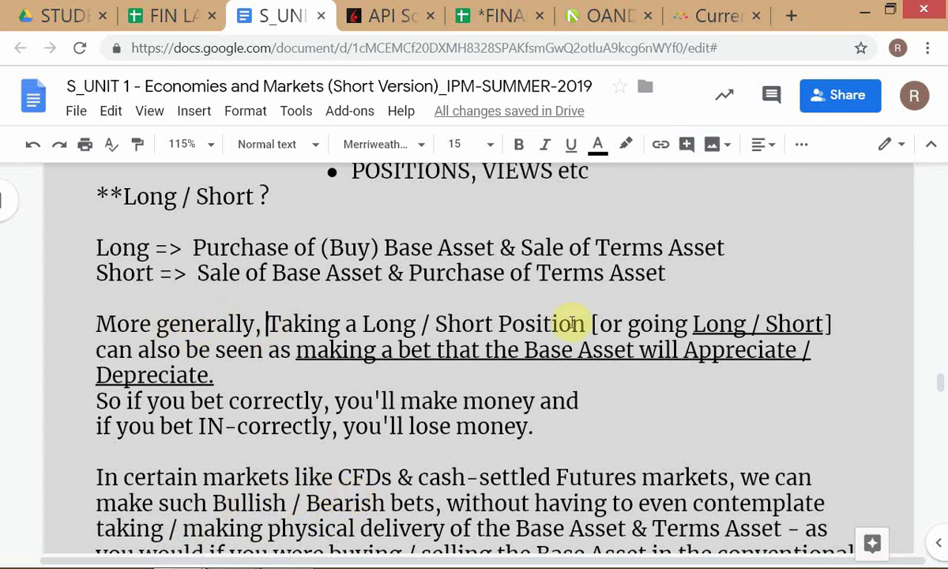
# - Bold the text from "going Long / Short]" through "Depreciate" in the paragraph on taking a position
pyautogui.click(696, 324)
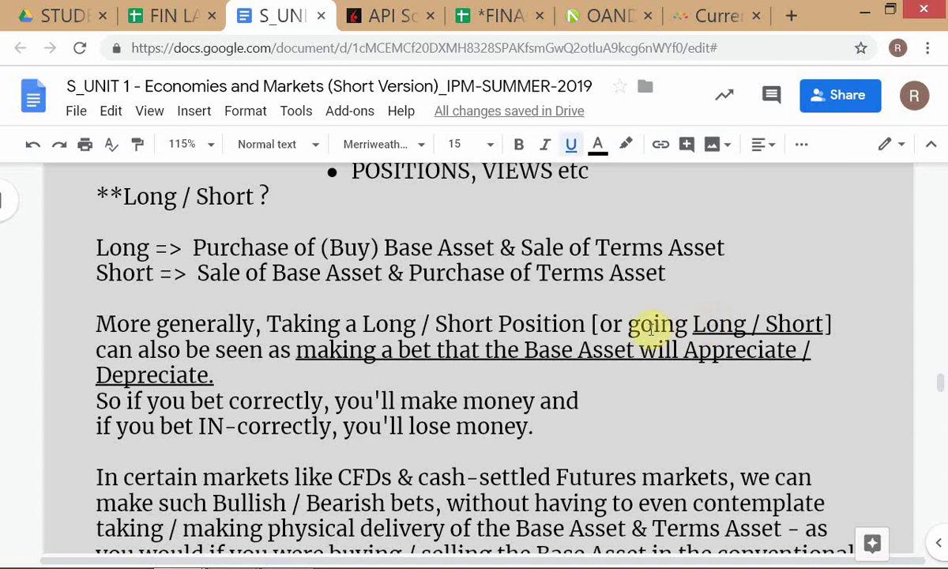
pyautogui.click(624, 324)
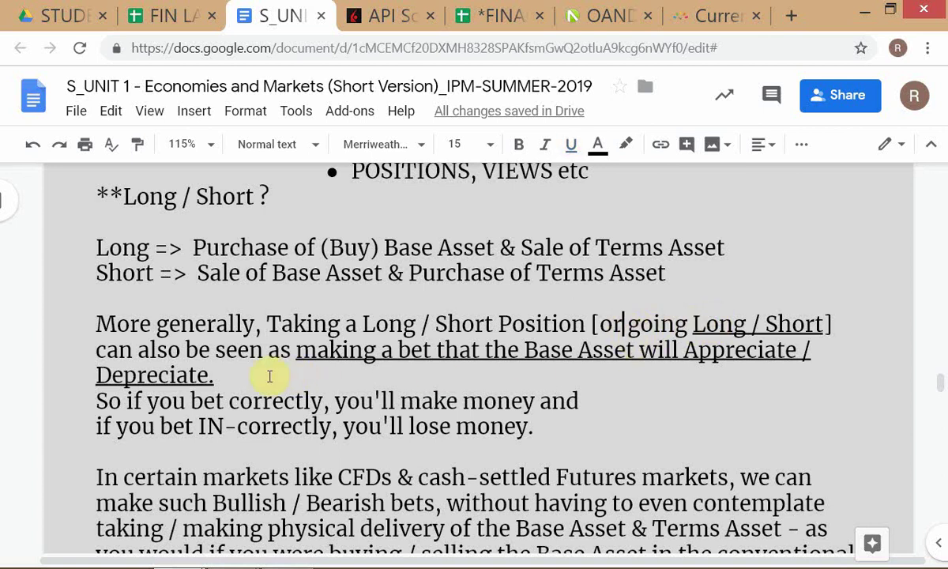
pyautogui.keyDown('shift'); pyautogui.click(207, 376); pyautogui.keyUp('shift')
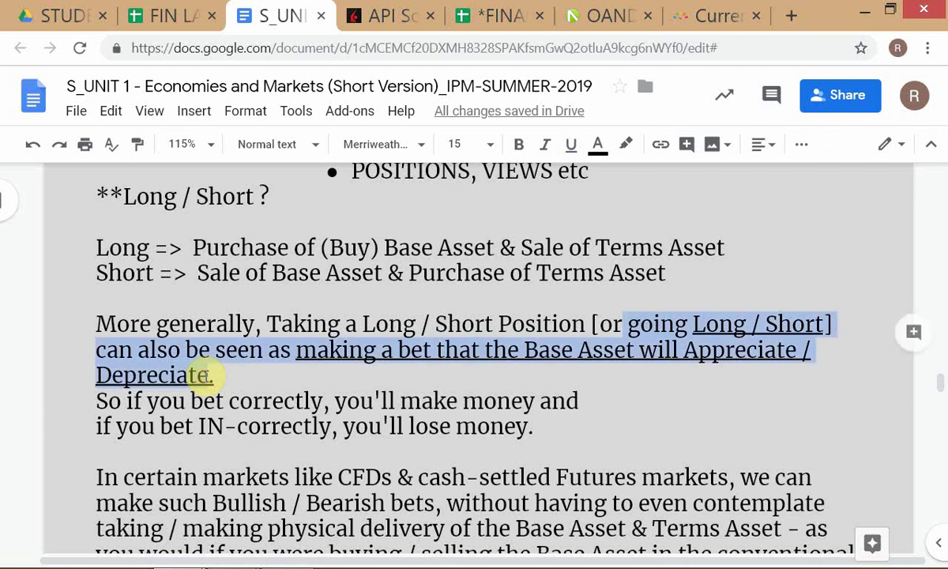
pyautogui.hotkey('ctrl', 'b')
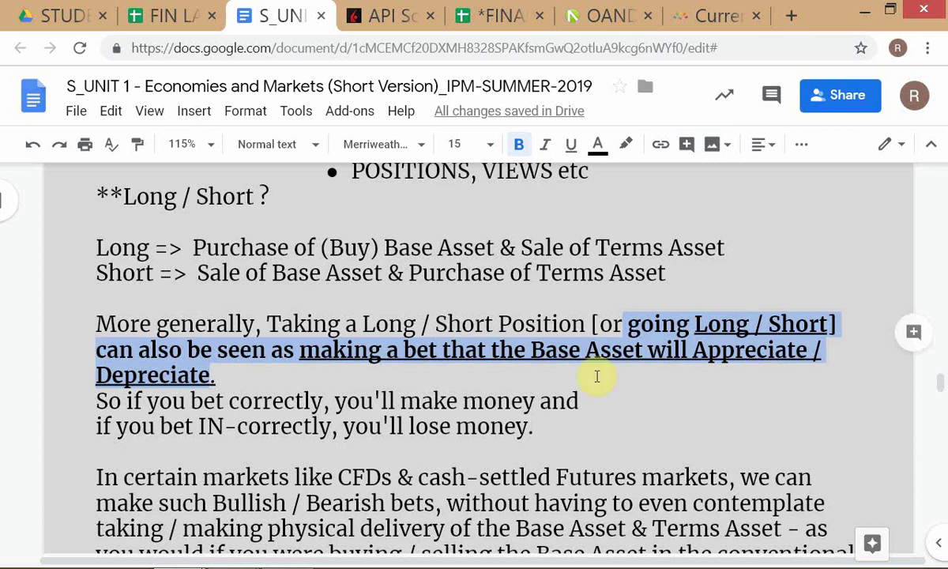
# - Copy the passage from "Long => Purchase of (Buy) Base Asset" through "in the conventional sense."
pyautogui.click(76, 245)
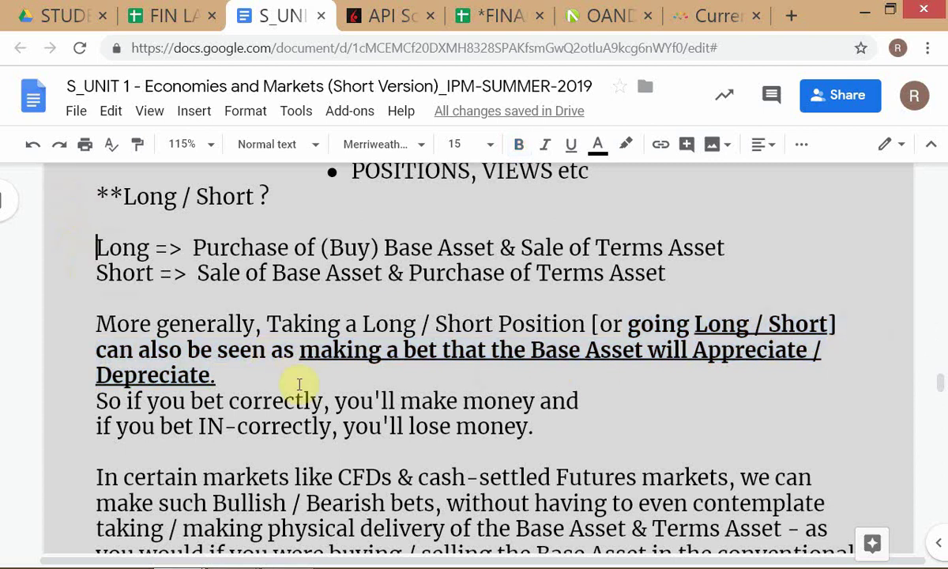
pyautogui.keyDown('shift'); pyautogui.click(566, 432); pyautogui.keyUp('shift')
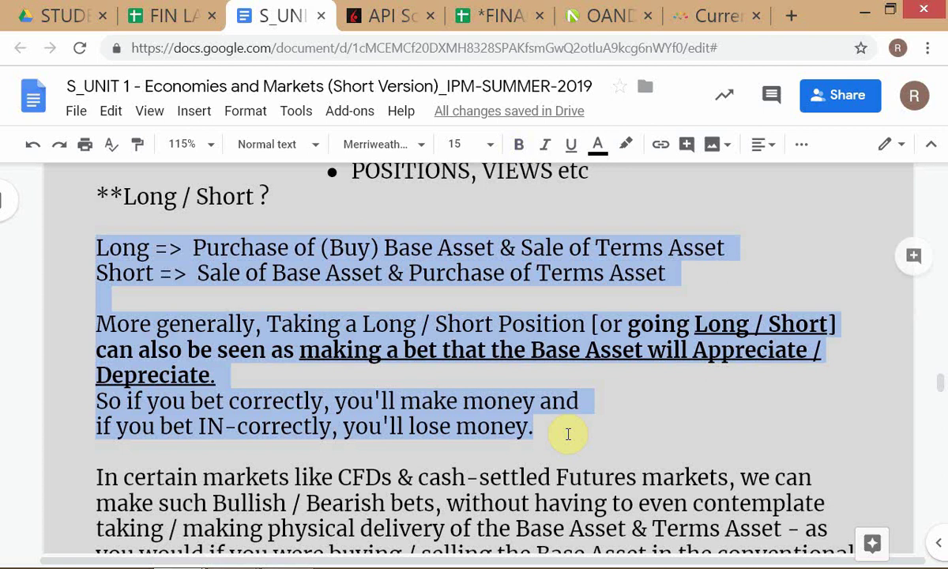
pyautogui.hotkey('shift', 'Down')
pyautogui.hotkey('shift', 'Down')
pyautogui.hotkey('shift', 'Down')
pyautogui.hotkey('shift', 'Down')
pyautogui.hotkey('shift', 'Down')
pyautogui.hotkey('shift', 'Down')
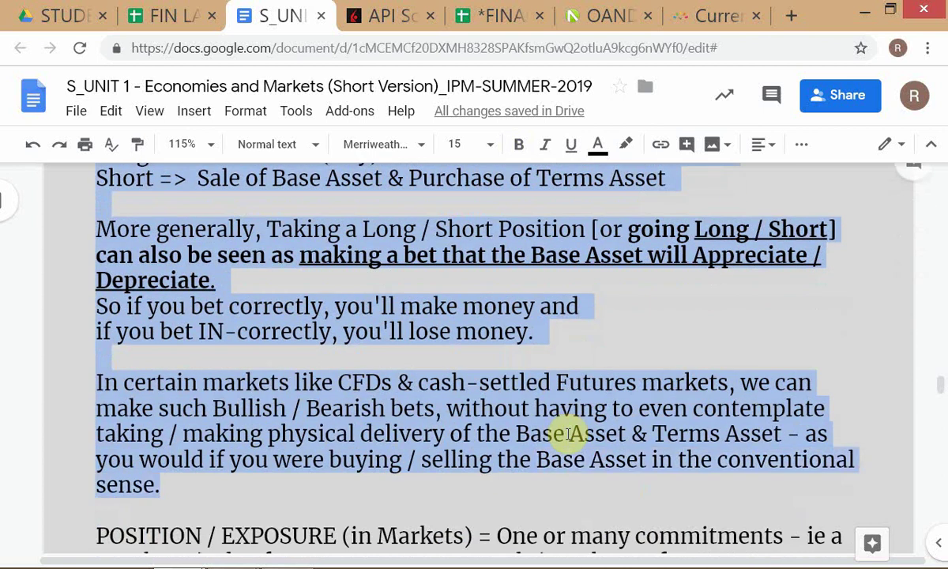
# - Switch to the "S_SESSION OUTLINE_IPM-SUMMER-2019_" document and insert a page break below the circuit breaker note
pyautogui.hotkey('alt', 'Tab')
pyautogui.hotkey('alt', 'Tab')
pyautogui.hotkey('alt', 'Tab')
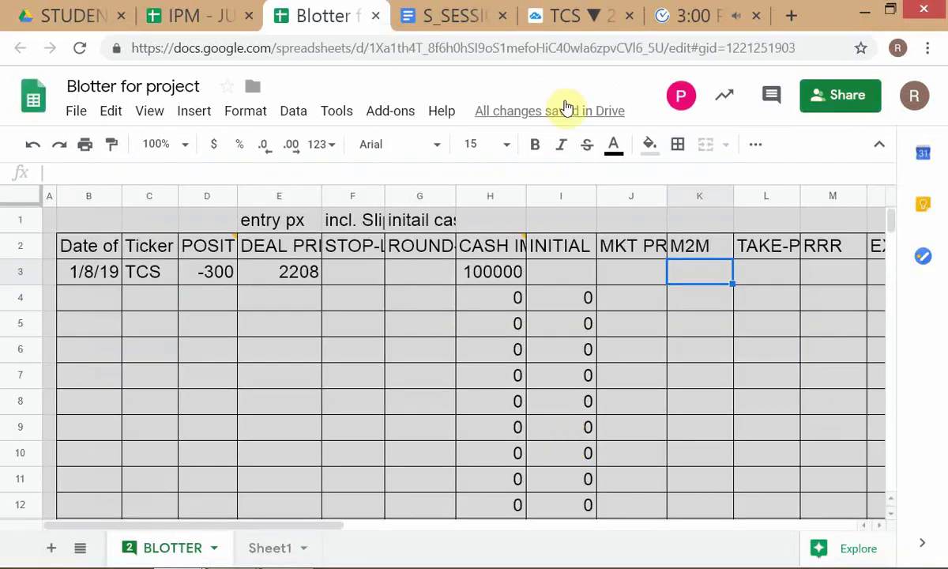
pyautogui.click(478, 17)
pyautogui.scroll(-2, 382, 395)
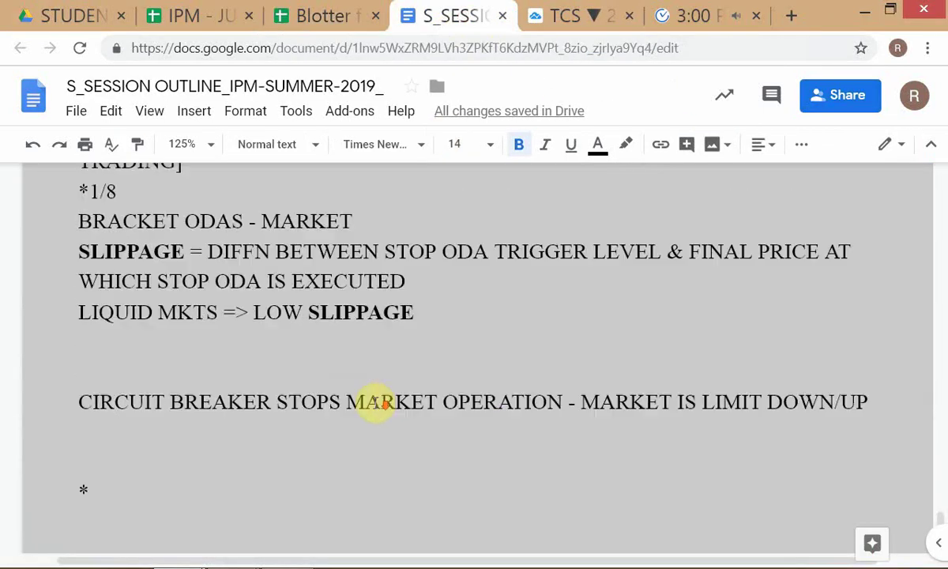
pyautogui.click(101, 427)
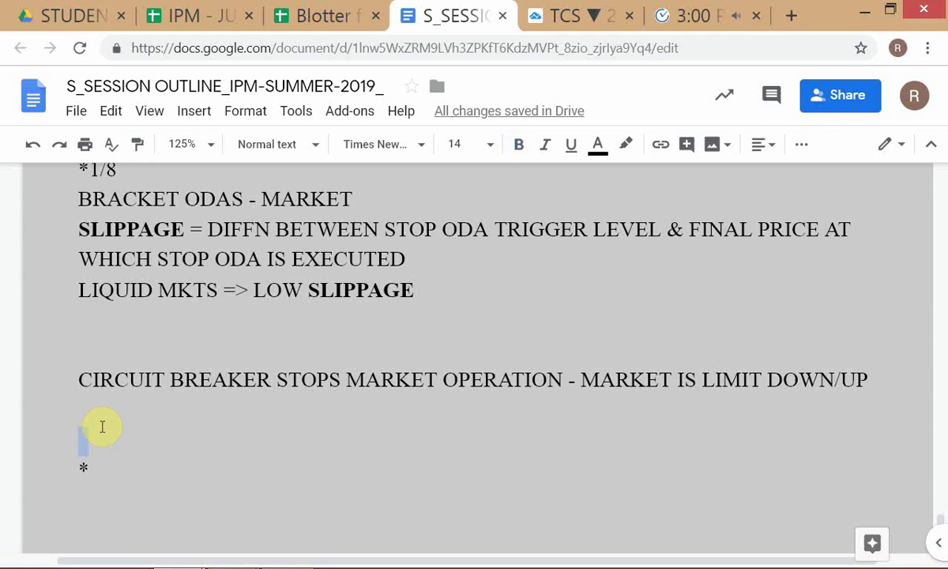
pyautogui.hotkey('ctrl', 'Return')
pyautogui.press('Up')
# - Add the line "M2M" below the circuit breaker note and paste the copied Long / Short passage under it
pyautogui.write('m2m')
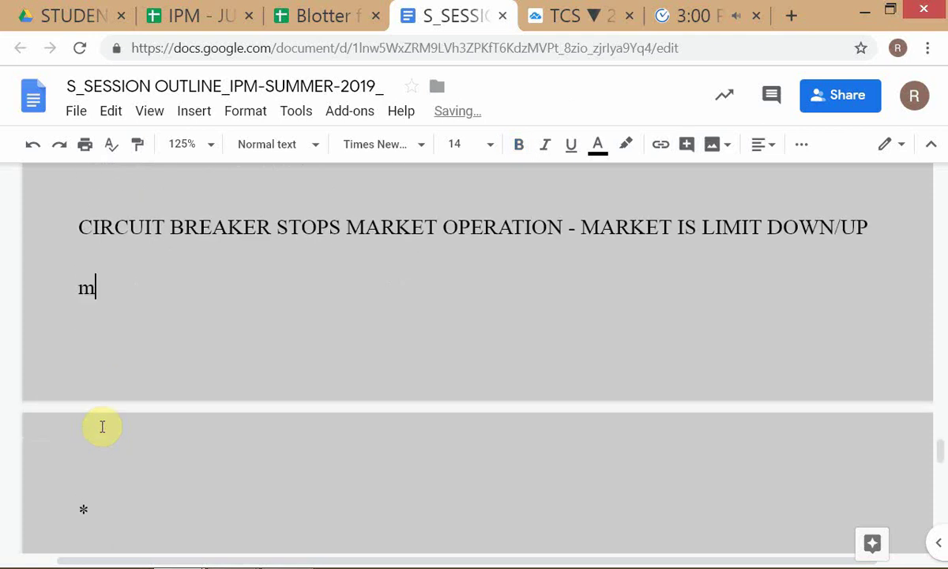
pyautogui.press('BackSpace')
pyautogui.press('BackSpace')
pyautogui.press('BackSpace')
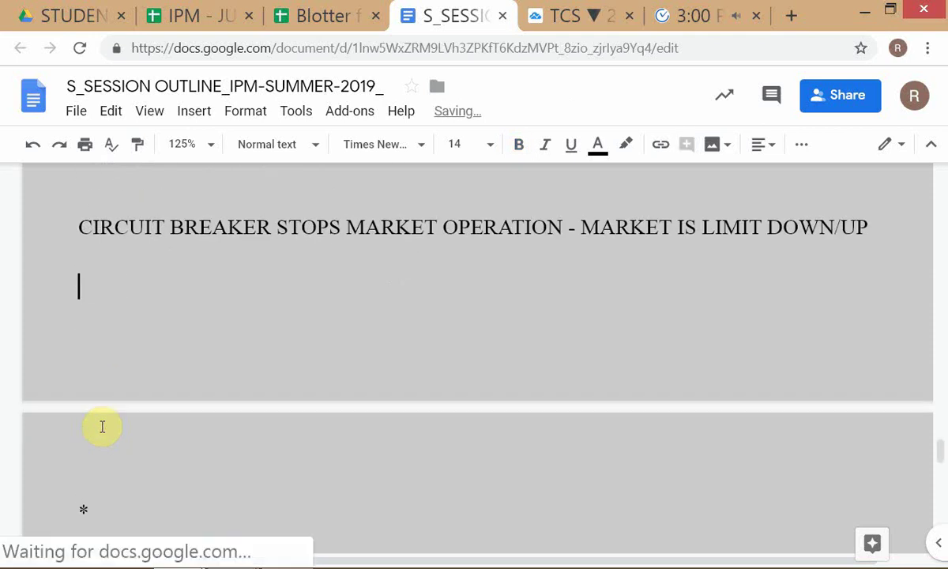
pyautogui.write('M2M')
pyautogui.press('Return')
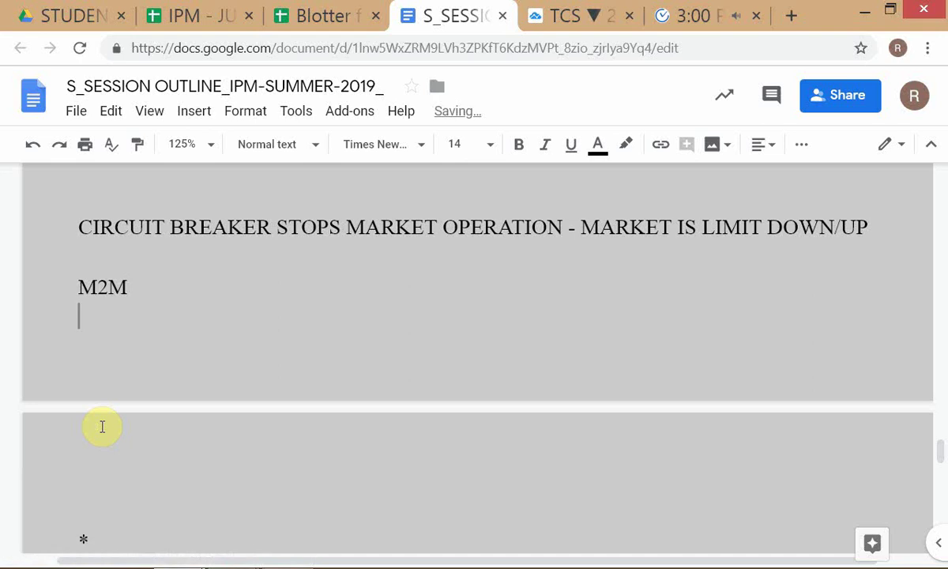
pyautogui.write('Long => Purchase of (Buy) Base Asset & Sale of Terms Asset')
pyautogui.scroll(-3, 162, 456)
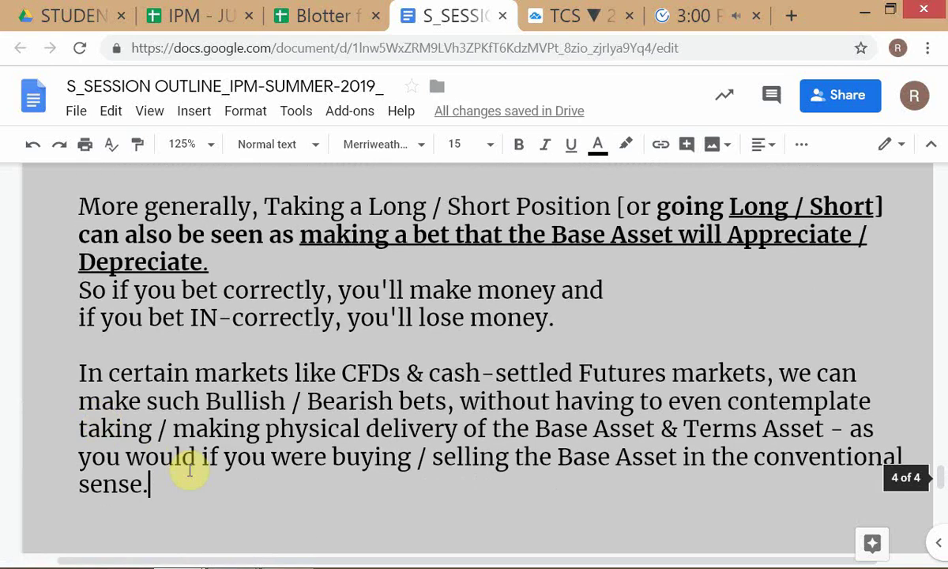
# - Switch back to the "S_UNIT 1 - Economies and Markets" document and examine the POSITION / EXPOSURE and mark-to-market definitions
pyautogui.hotkey('alt', 'Tab')
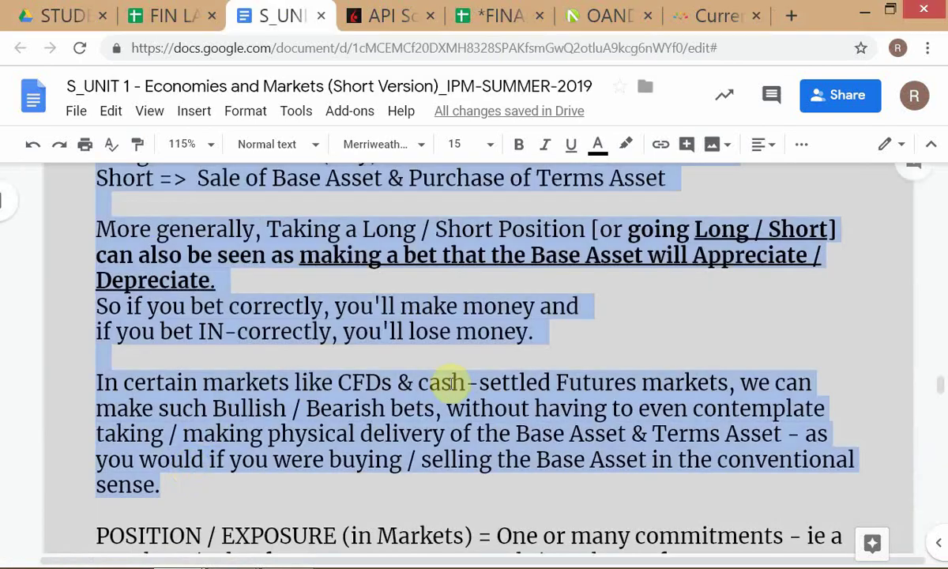
pyautogui.click(530, 383)
pyautogui.scroll(-1, 428, 377)
pyautogui.scroll(-2, 431, 395)
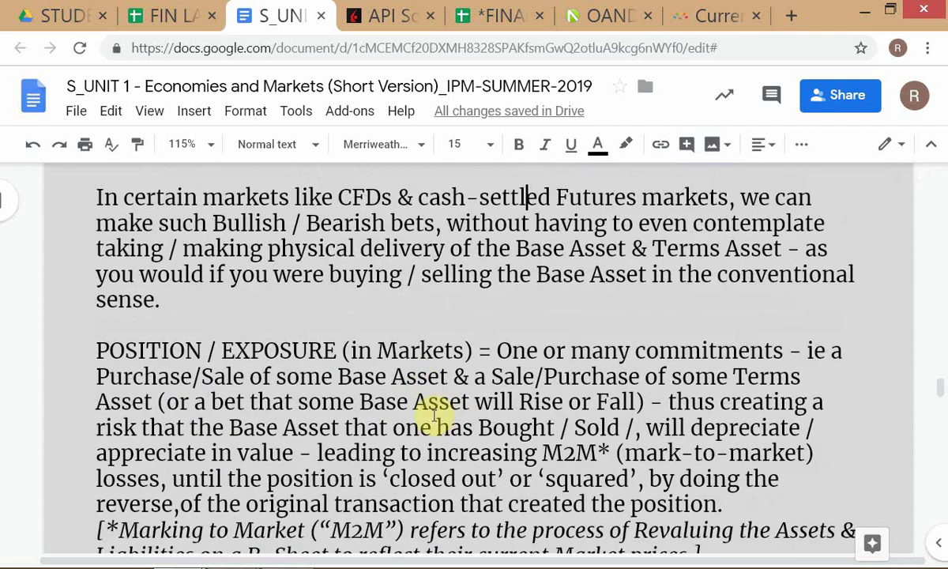
pyautogui.scroll(2, 432, 413)
pyautogui.scroll(-3, 433, 415)
pyautogui.scroll(-3, 433, 415)
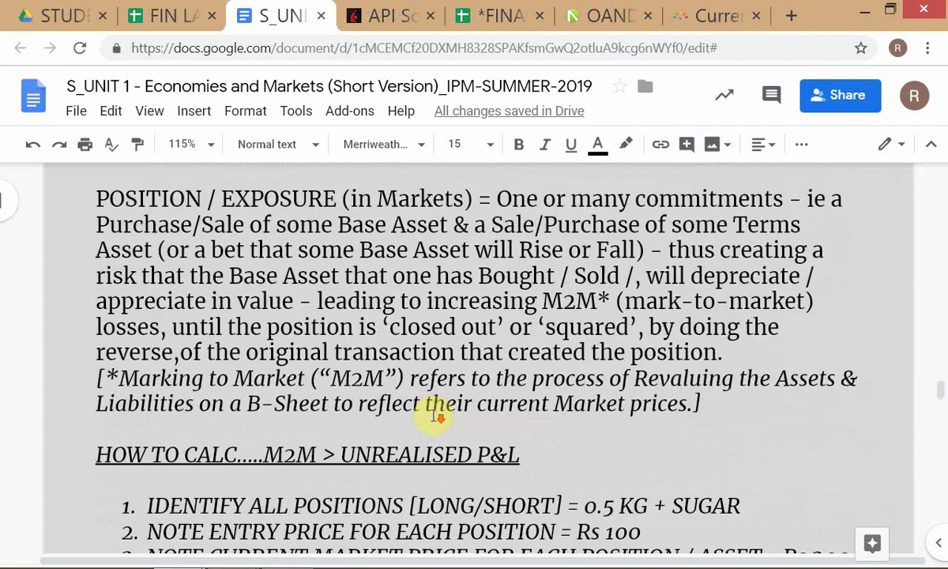
pyautogui.scroll(3, 434, 413)
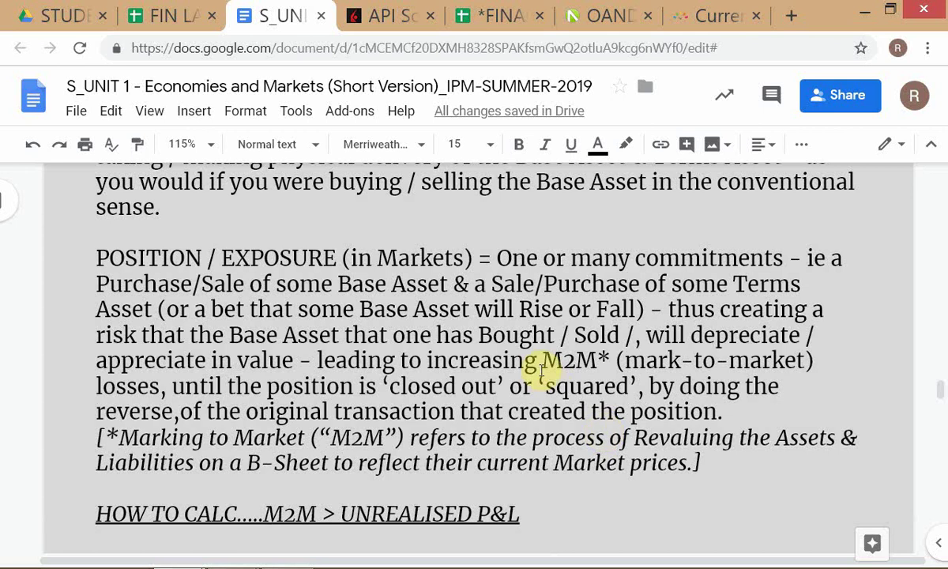
pyautogui.moveTo(541, 360); pyautogui.dragTo(846, 359)
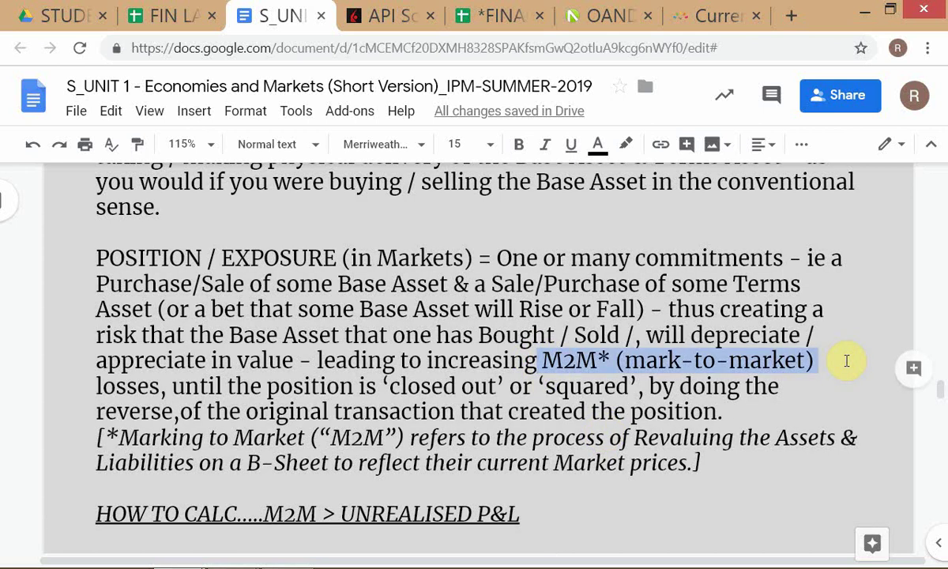
pyautogui.hotkey('alt', 'Tab')
pyautogui.hotkey('alt', 'Tab')
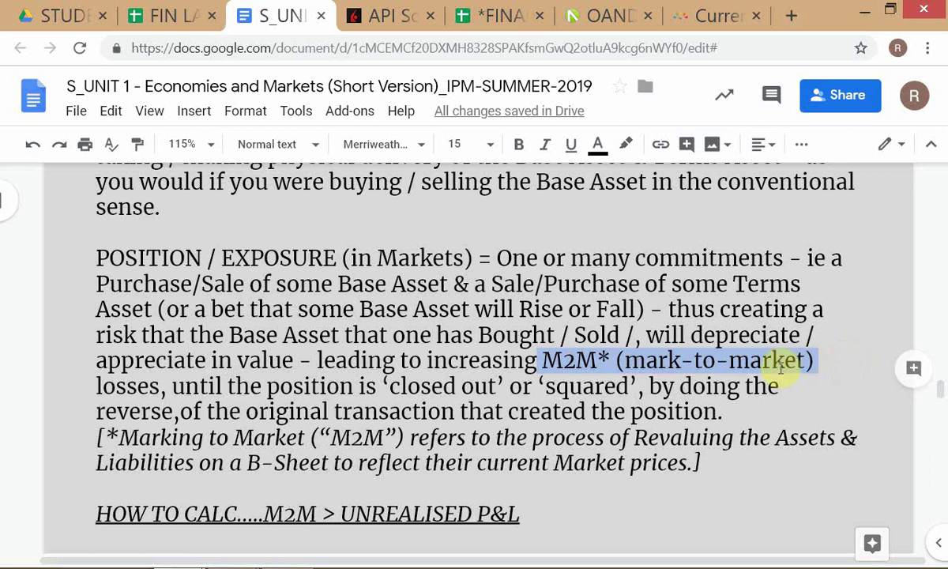
pyautogui.keyDown('shift'); pyautogui.click(728, 468); pyautogui.keyUp('shift')
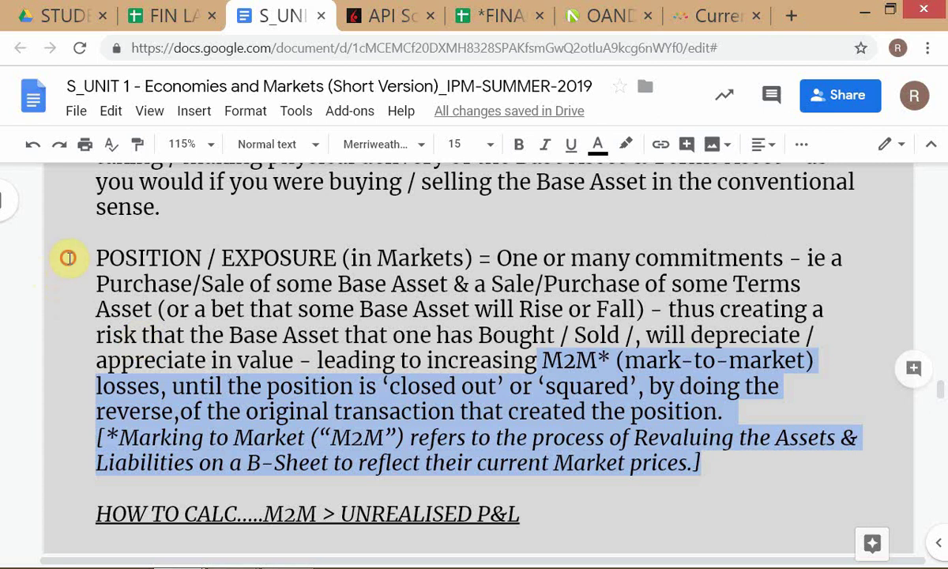
# - Copy the passage from "POSITION / EXPOSURE (in Markets)" through the end of the "*Squaring / Closing a Position" paragraph
pyautogui.click(29, 257)
pyautogui.keyDown('shift'); pyautogui.click(763, 462); pyautogui.keyUp('shift')
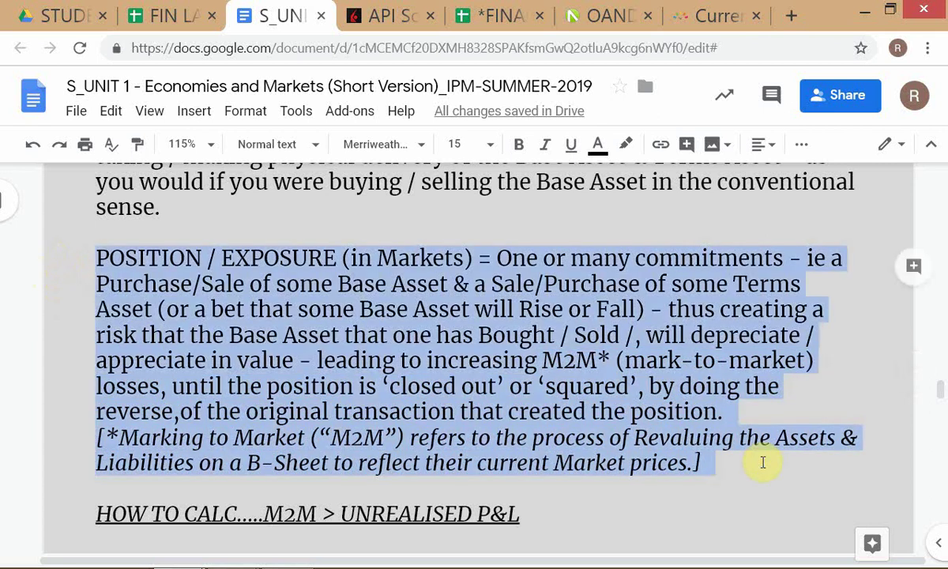
pyautogui.hotkey('shift', 'Down')
pyautogui.hotkey('shift', 'Down')
pyautogui.hotkey('shift', 'Down')
pyautogui.hotkey('shift', 'Down')
pyautogui.hotkey('shift', 'Down')
pyautogui.hotkey('shift', 'Down')
pyautogui.hotkey('shift', 'Down')
pyautogui.hotkey('shift', 'Down')
pyautogui.hotkey('shift', 'Down')
pyautogui.hotkey('shift', 'Down')
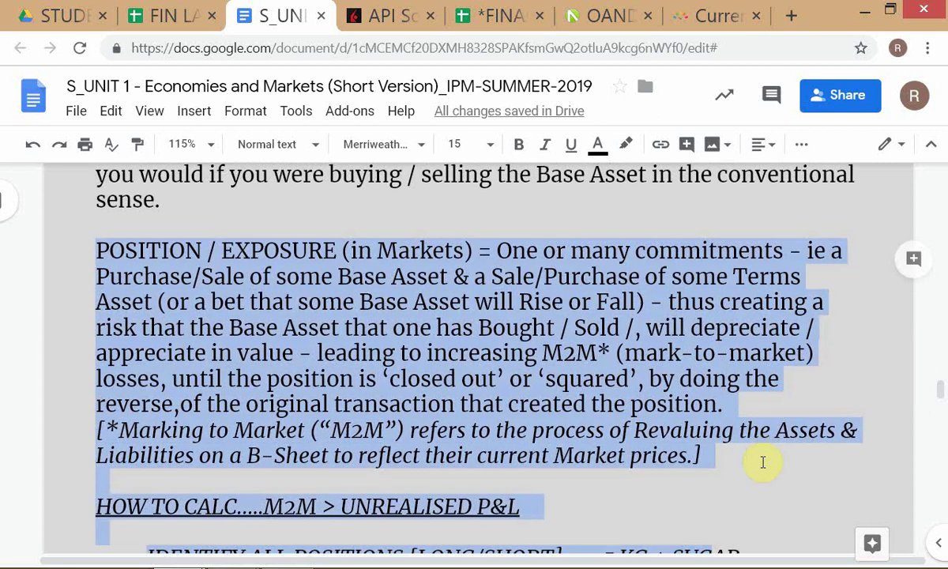
pyautogui.hotkey('shift', 'Down')
pyautogui.hotkey('shift', 'Down')
pyautogui.hotkey('shift', 'Down')
pyautogui.hotkey('shift', 'Down')
pyautogui.hotkey('shift', 'Down')
pyautogui.hotkey('shift', 'Down')
pyautogui.hotkey('shift', 'Down')
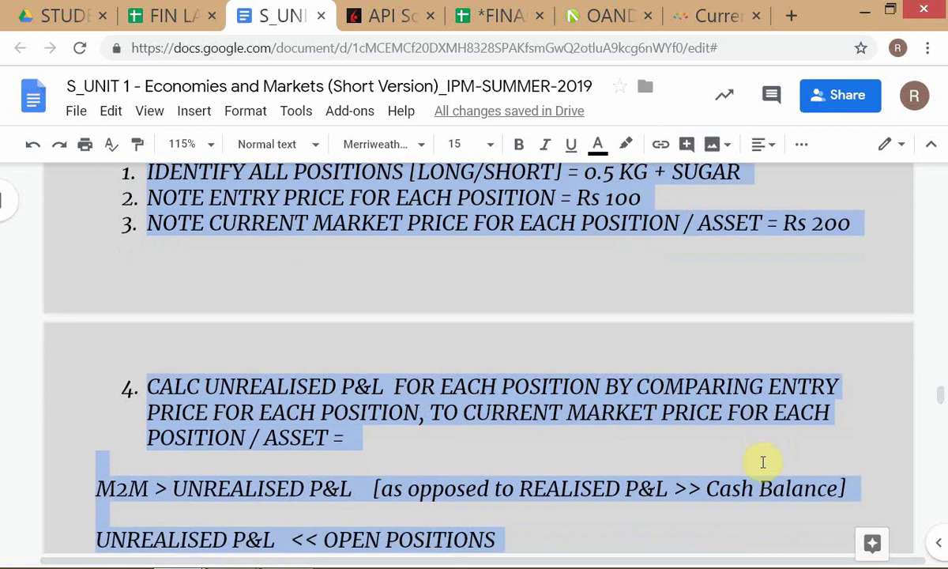
pyautogui.hotkey('shift', 'Down')
pyautogui.hotkey('shift', 'Down')
pyautogui.hotkey('shift', 'Down')
pyautogui.hotkey('shift', 'Down')
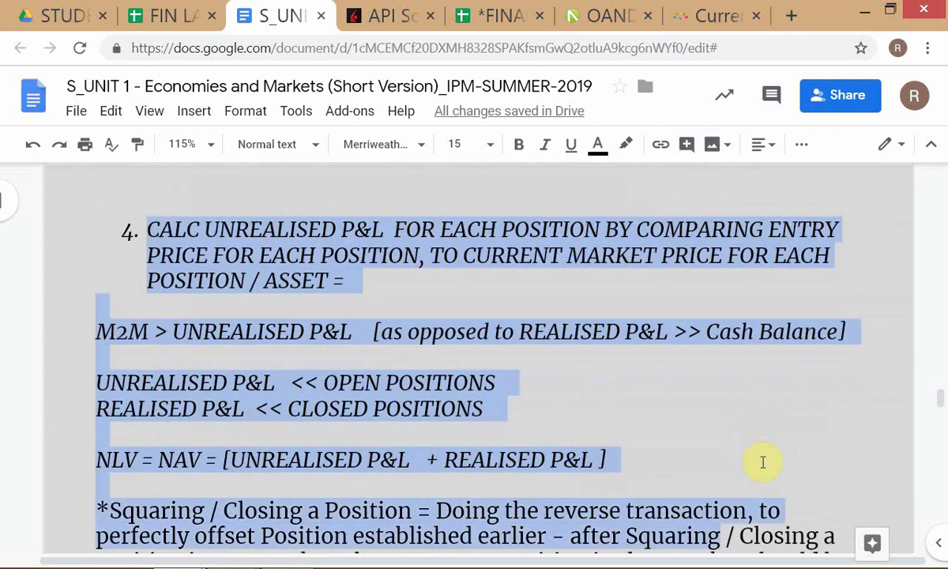
pyautogui.hotkey('shift', 'Down')
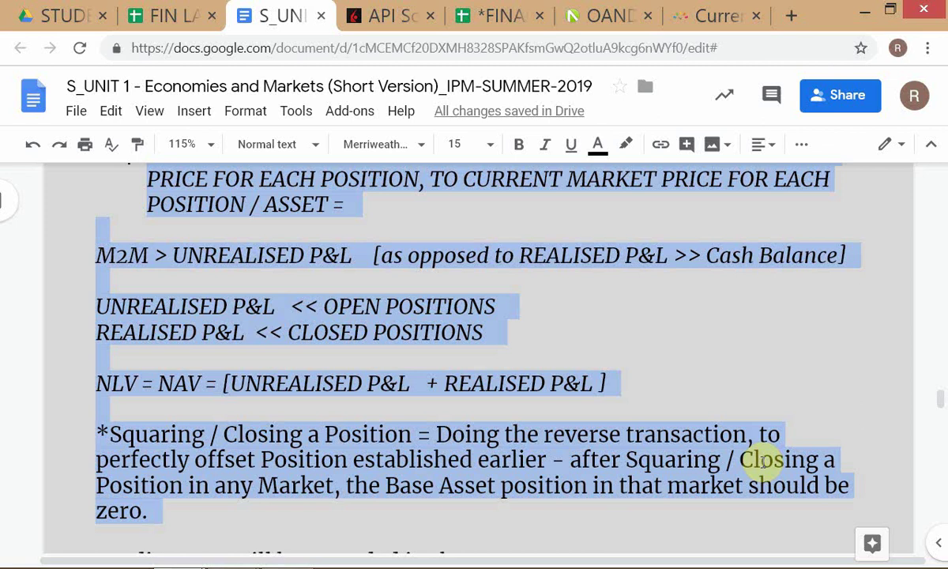
# - Paste the copied position and M2M calculation passage into the session outline below the Long / Short text and review it
pyautogui.hotkey('alt', 'Tab')
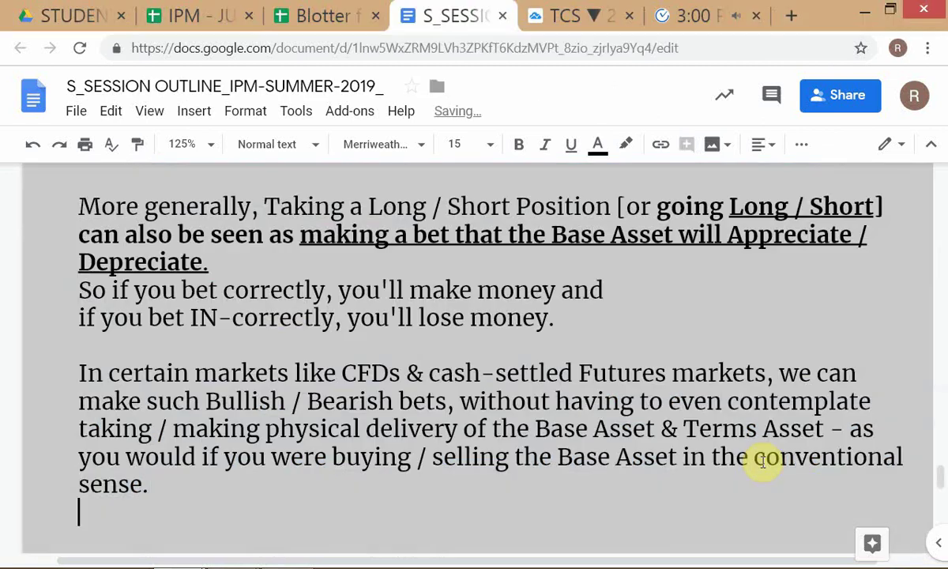
pyautogui.scroll(-1, 763, 462)
pyautogui.scroll(5, 763, 463)
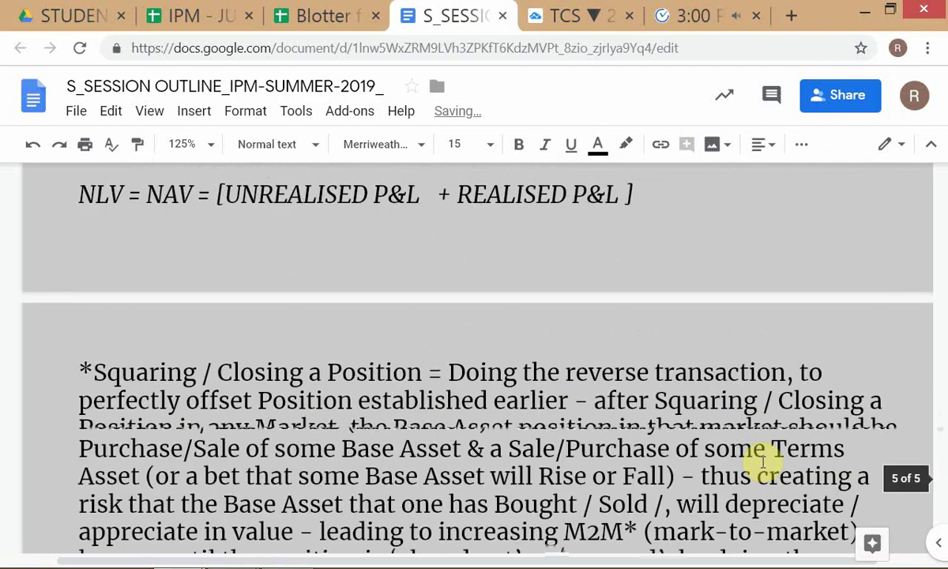
pyautogui.scroll(3, 568, 470)
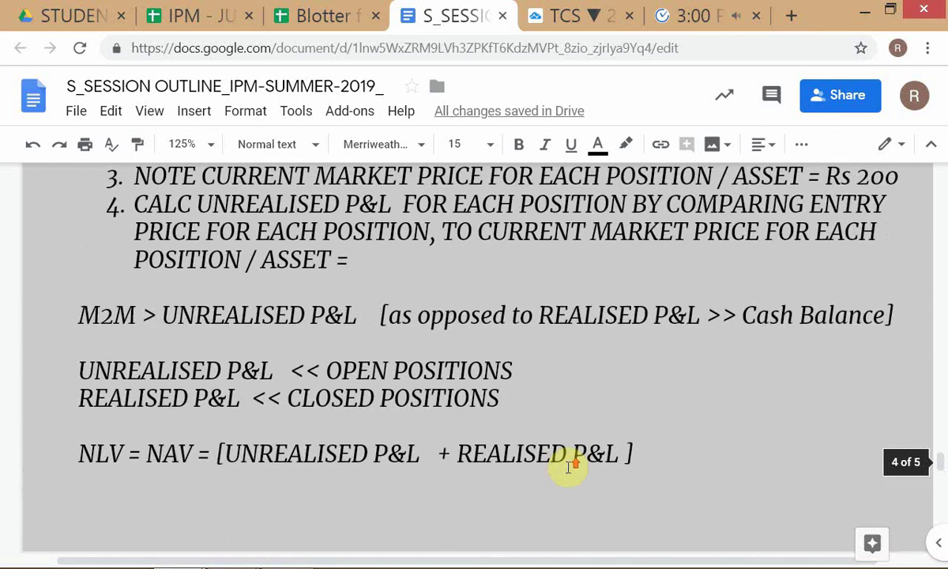
pyautogui.scroll(3, 568, 468)
pyautogui.scroll(-1, 567, 467)
# - Clear the text selection in the S_UNIT 1 document, then open "Blotter for project" and examine the TCS row's market price and M2M cells
pyautogui.hotkey('alt', 'Tab')
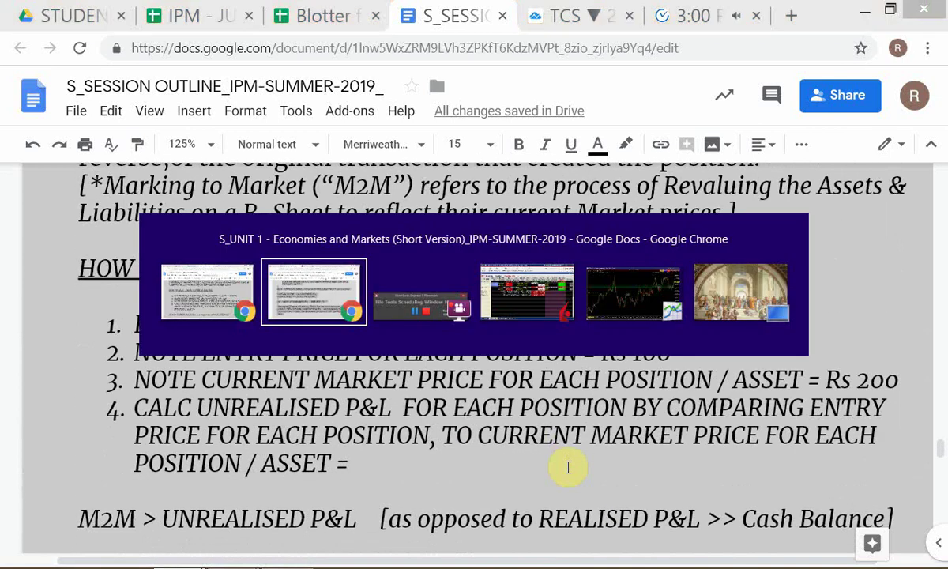
pyautogui.hotkey('alt', 'Tab')
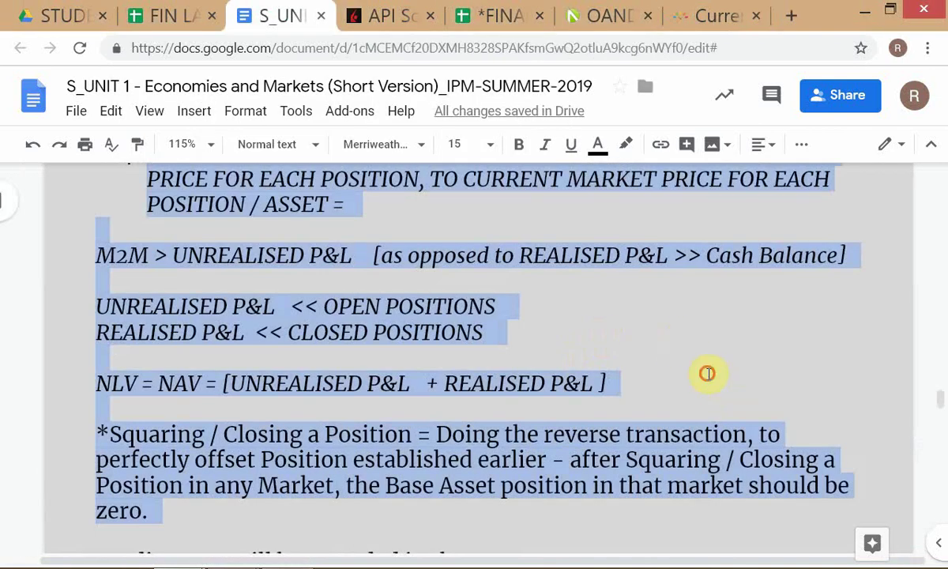
pyautogui.click(708, 373)
pyautogui.hotkey('alt', 'Tab')
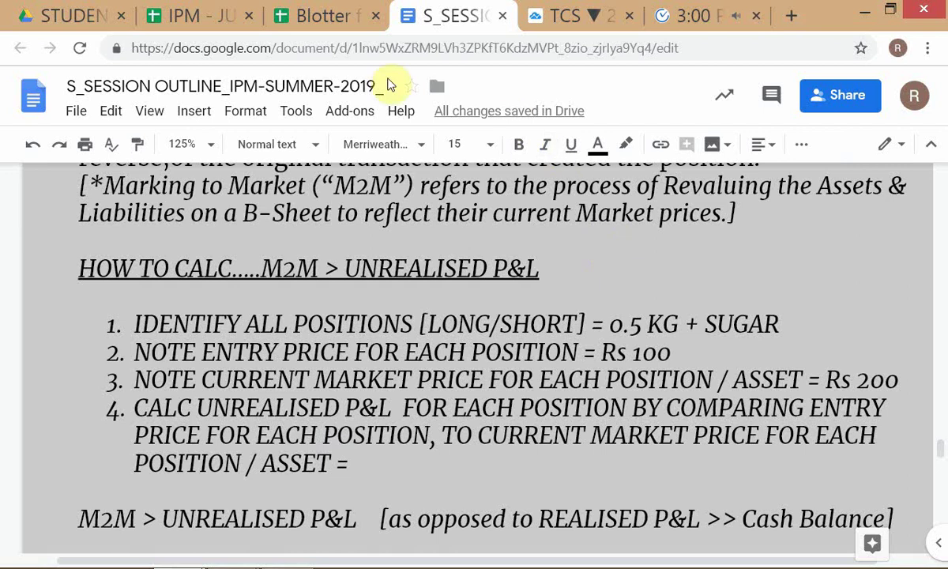
pyautogui.click(312, 23)
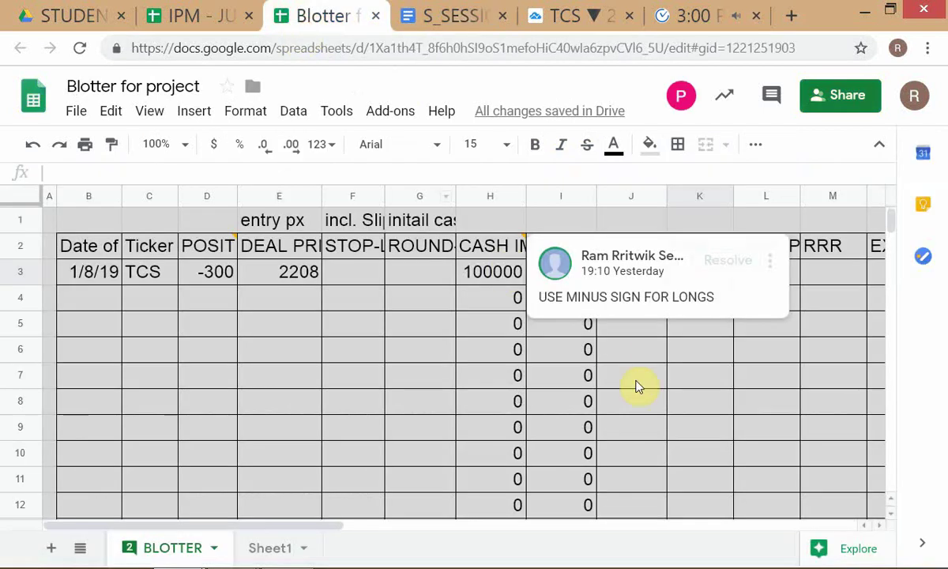
pyautogui.click(709, 374)
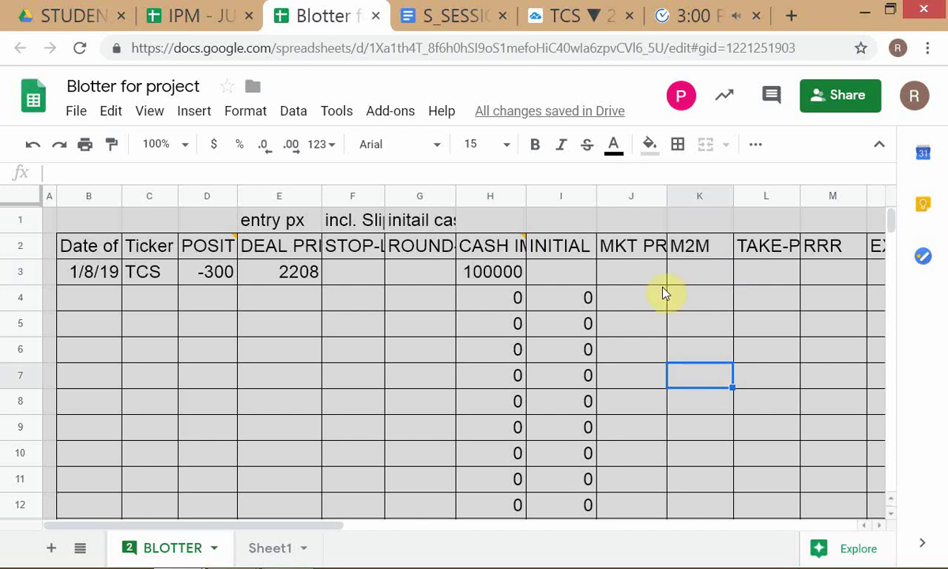
pyautogui.click(698, 279)
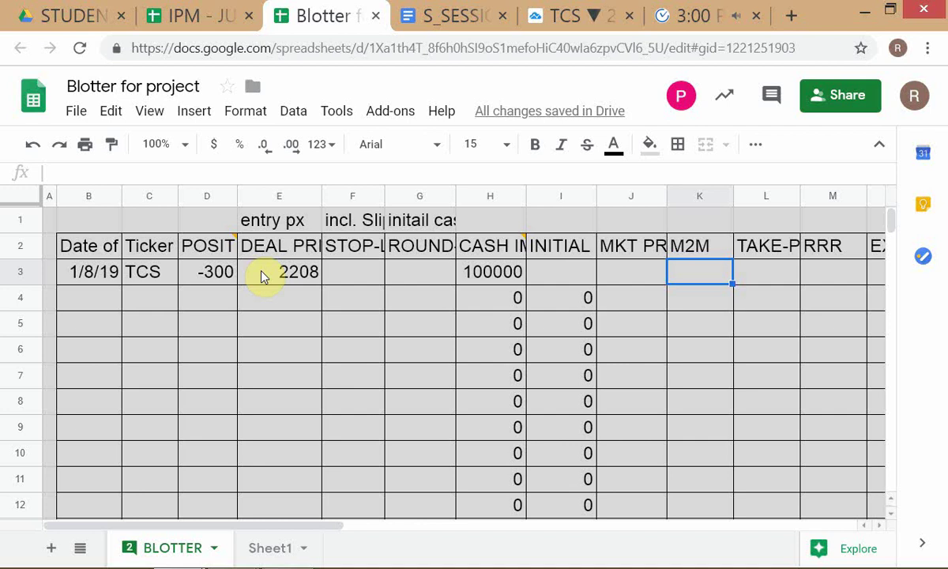
pyautogui.click(651, 277)
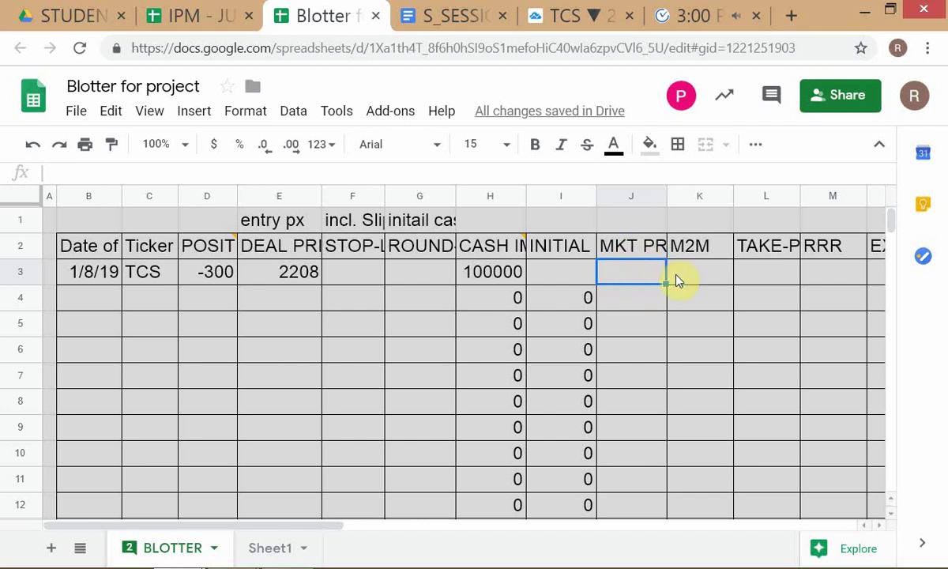
pyautogui.click(701, 273)
pyautogui.click(650, 273)
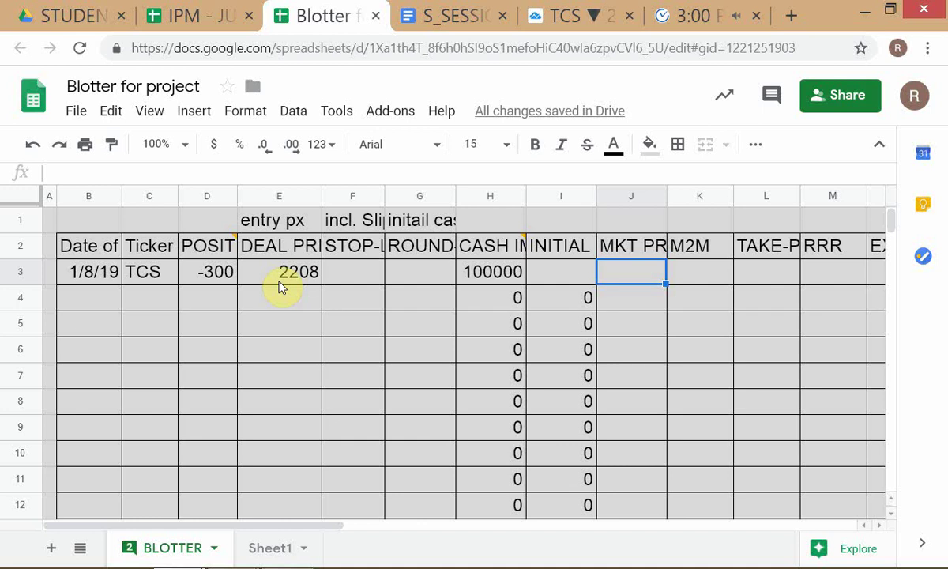
# - Review the POSITION / EXPOSURE definition and the M2M calculation steps in the S_UNIT 1 document, then return to the blotter
pyautogui.hotkey('alt', 'Tab')
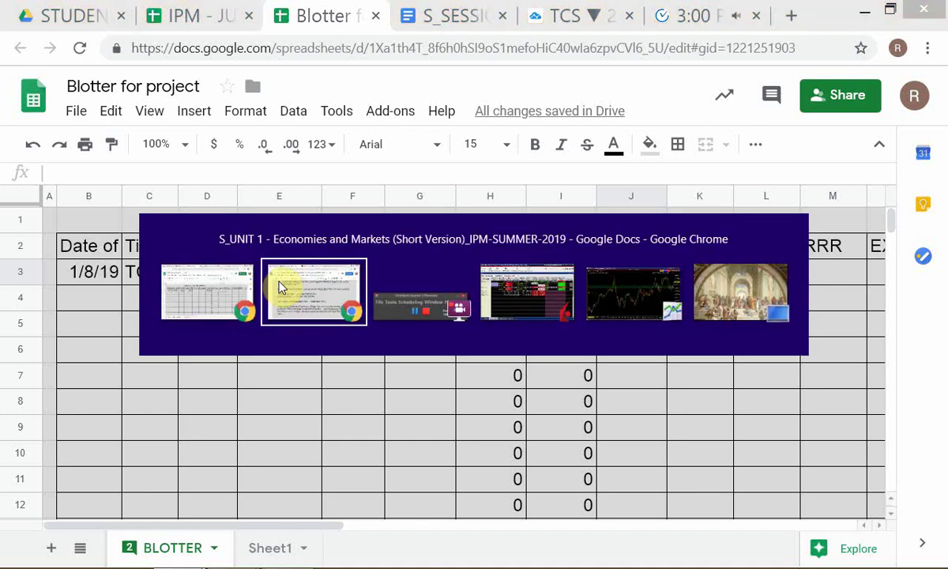
pyautogui.scroll(2, 393, 434)
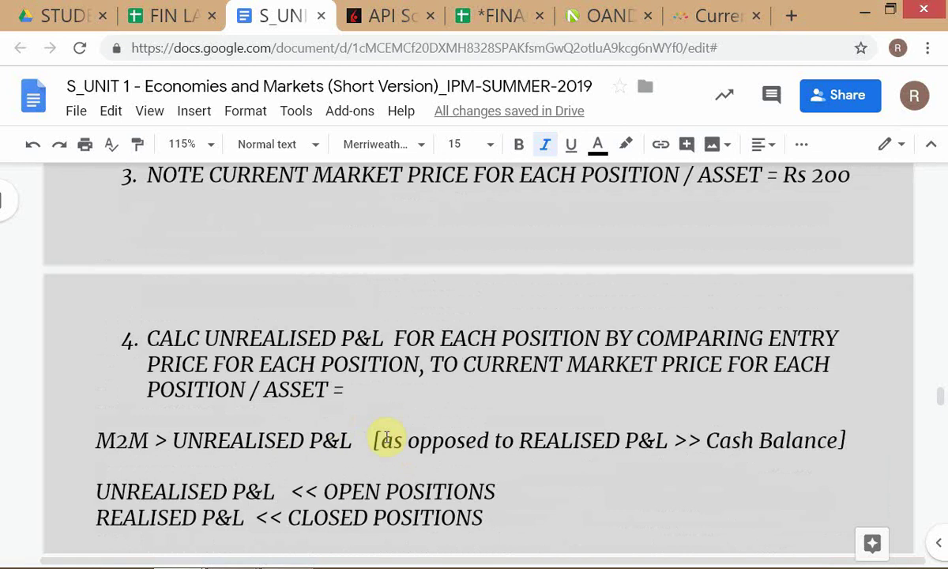
pyautogui.scroll(3, 387, 440)
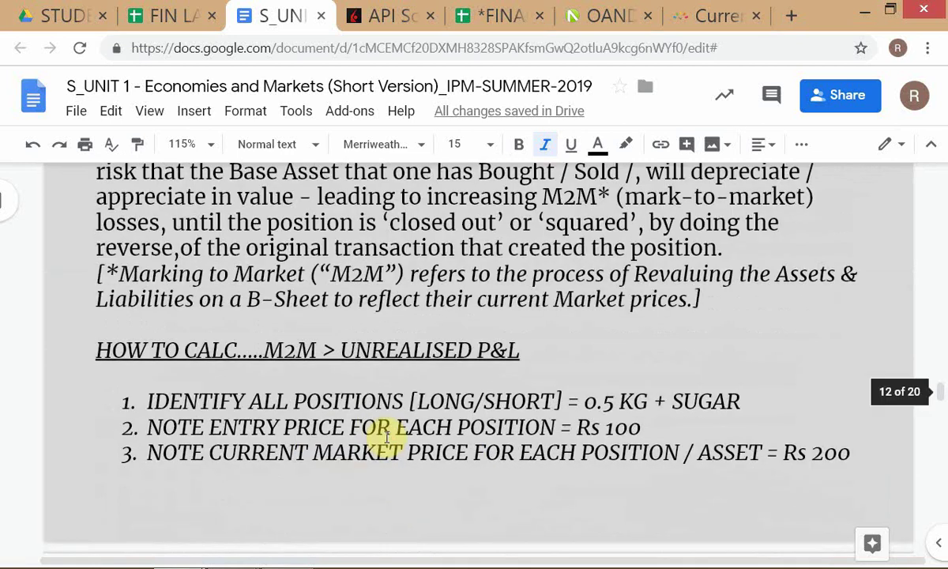
pyautogui.scroll(1, 384, 434)
pyautogui.scroll(-1, 387, 438)
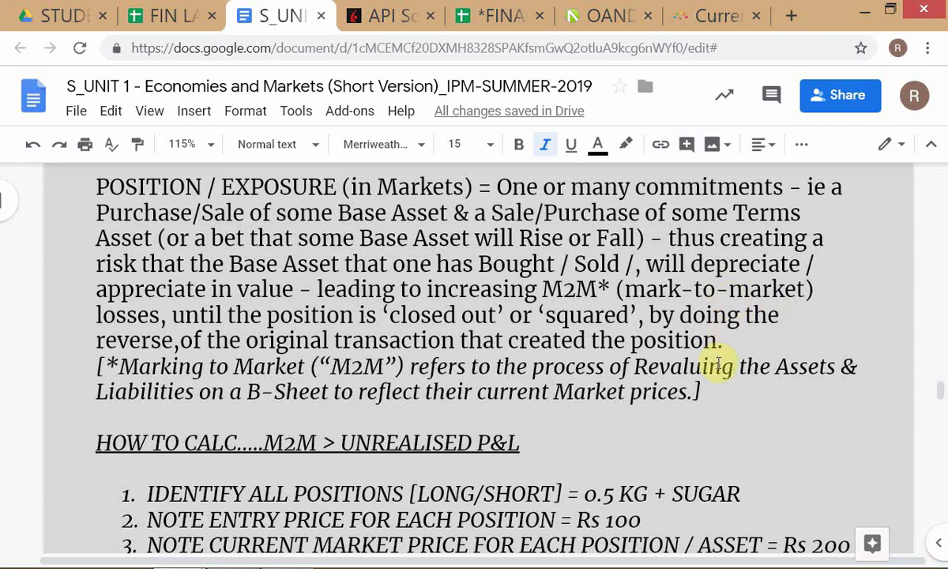
pyautogui.hotkey('alt', 'Tab')
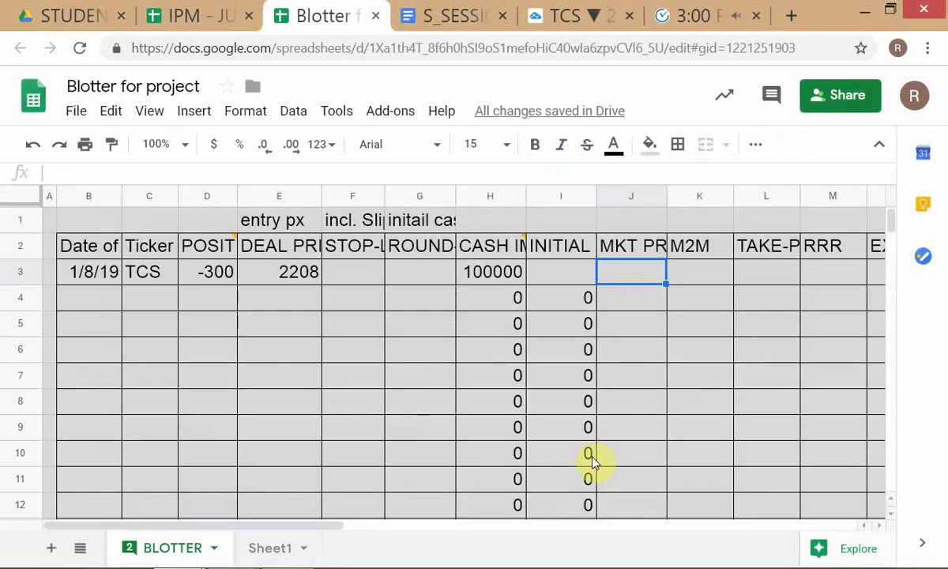
pyautogui.hotkey('alt', 'Tab')
pyautogui.hotkey('alt', 'Tab')
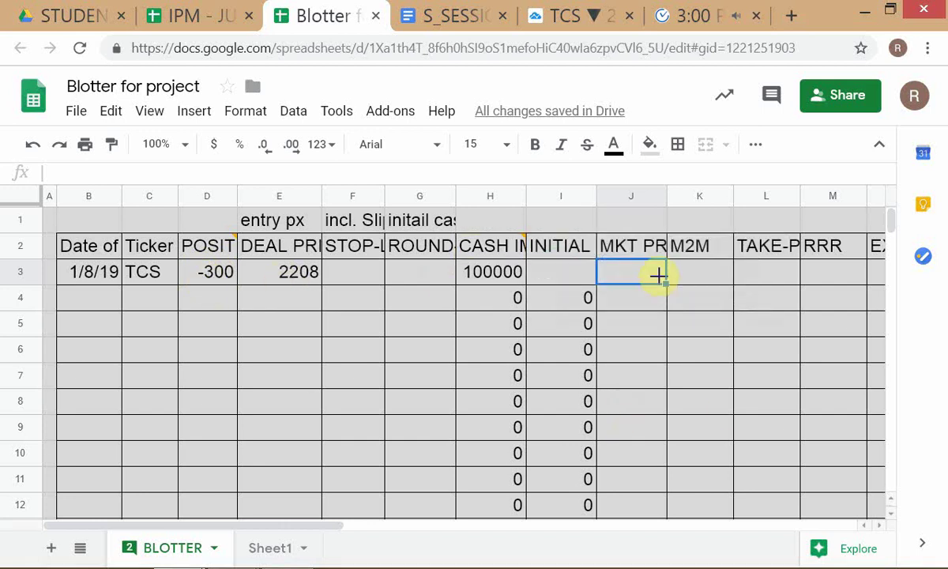
# - Enter 1700 as the market price of the TCS trade in cell J3
pyautogui.write('1')
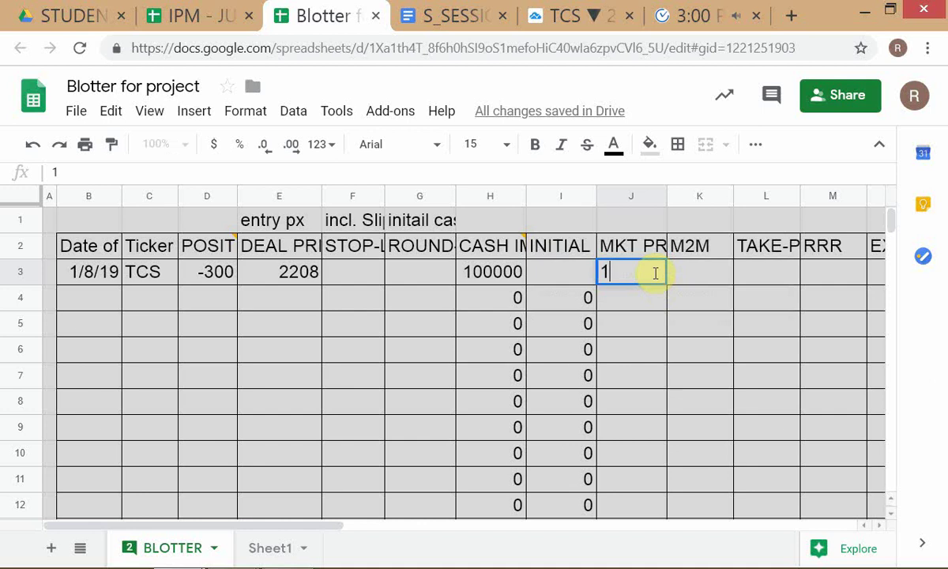
pyautogui.write('700')
pyautogui.press('Return')
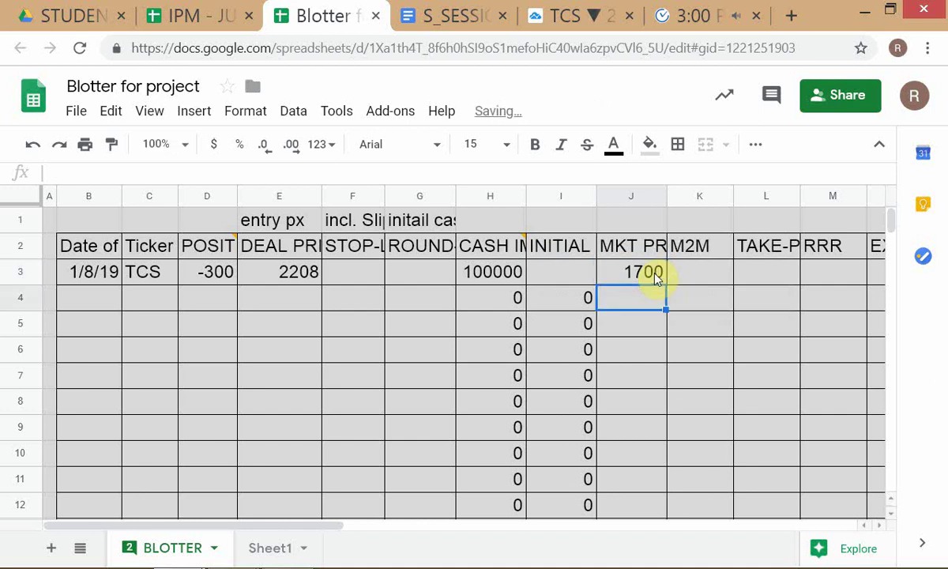
# - Examine the TCS trade's deal price, cash and market price cells, along with the ROUND-TURN BROKERAGE header
pyautogui.click(657, 273)
pyautogui.press('Left')
pyautogui.press('Left')
pyautogui.press('Left')
pyautogui.press('Left')
pyautogui.press('Left')
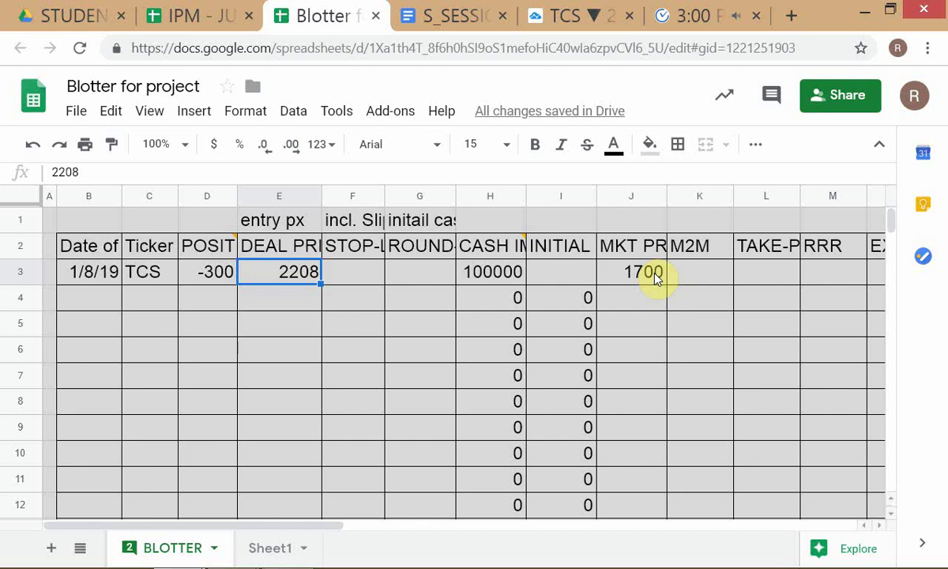
pyautogui.press('Right')
pyautogui.press('Right')
pyautogui.press('Right')
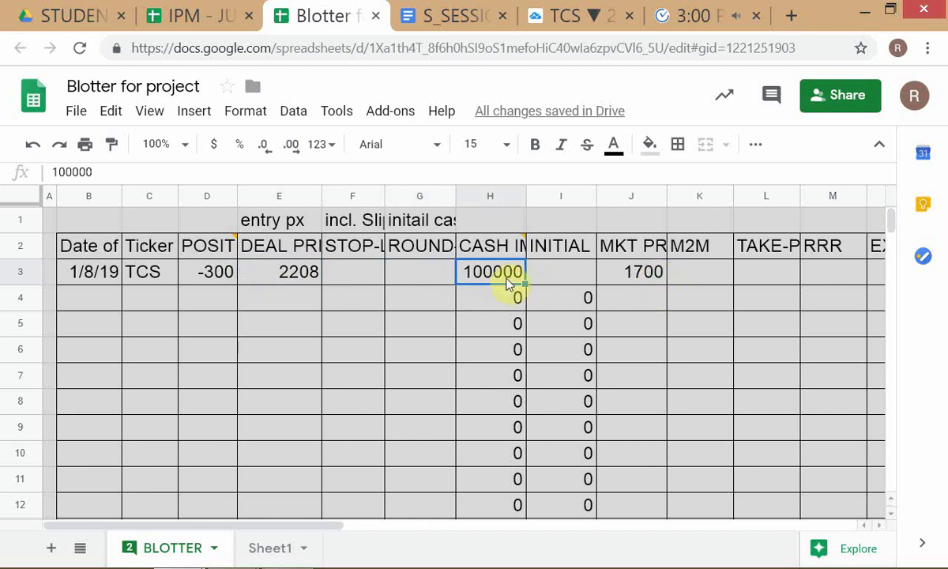
pyautogui.click(426, 254)
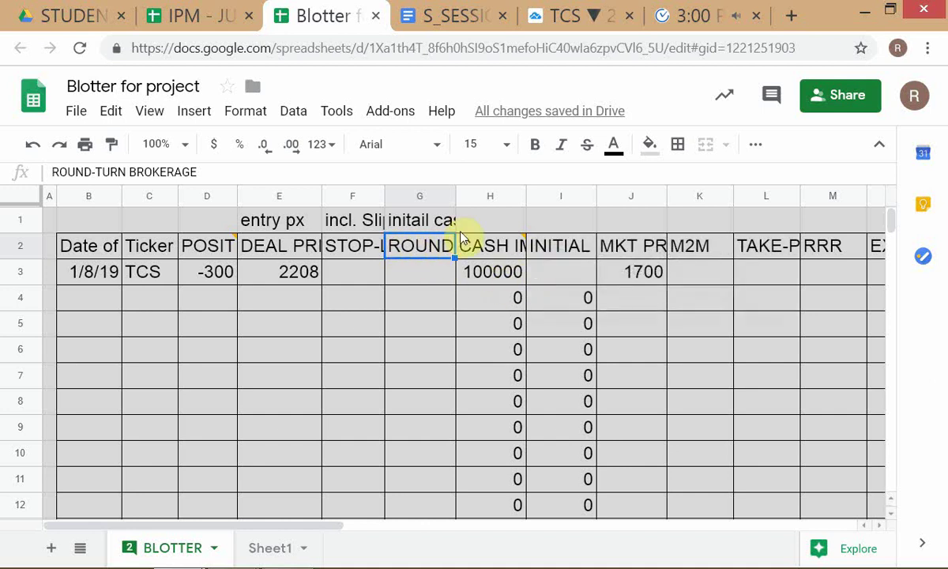
pyautogui.click(491, 282)
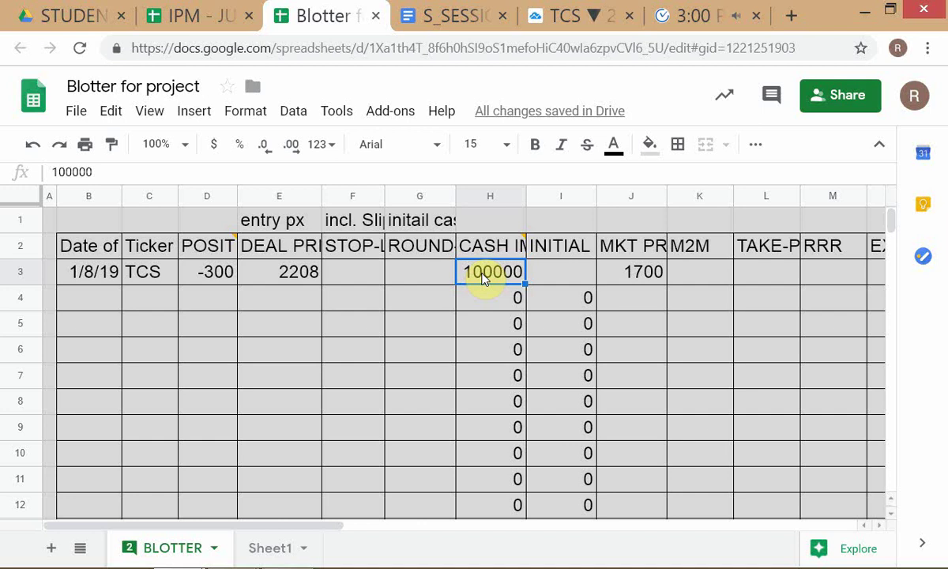
pyautogui.click(632, 275)
pyautogui.click(696, 273)
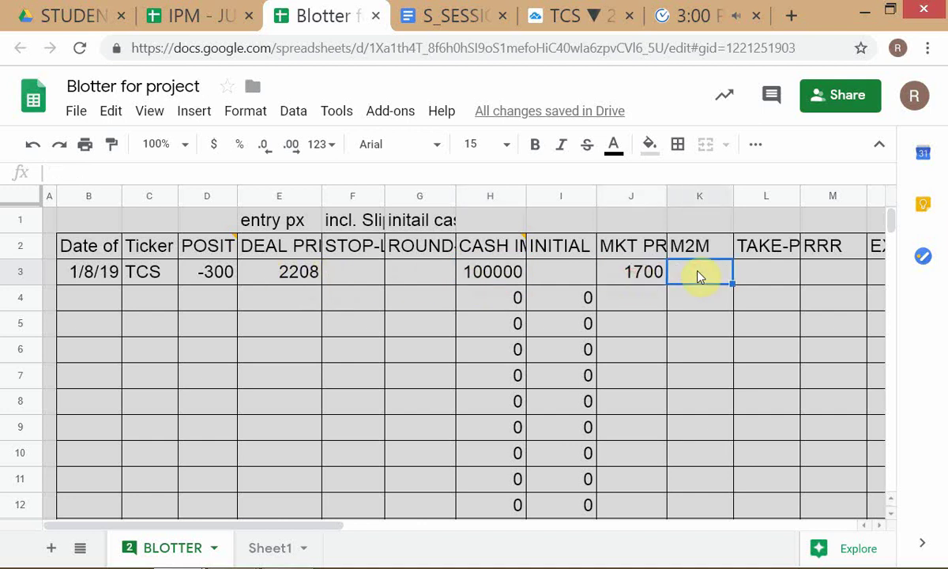
pyautogui.write('=')
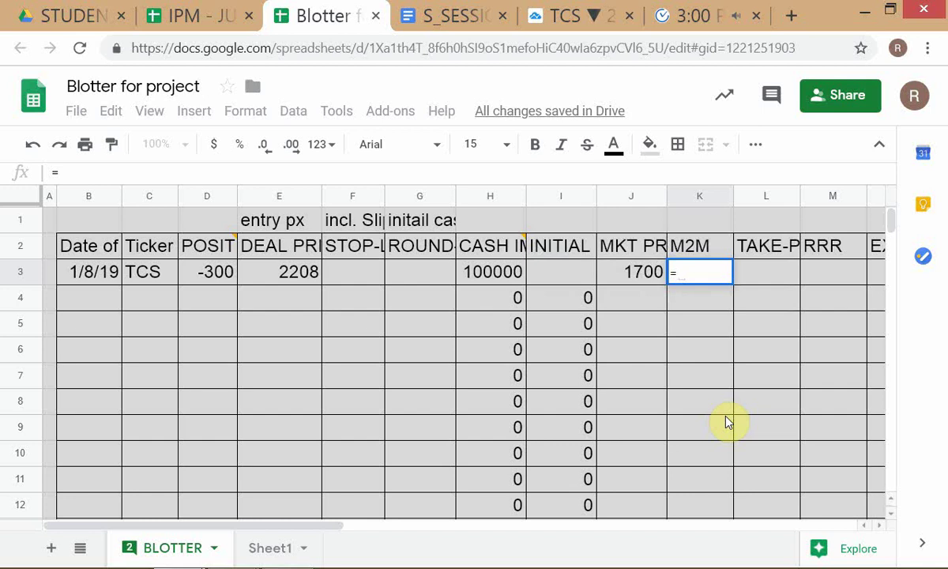
pyautogui.press('Escape')
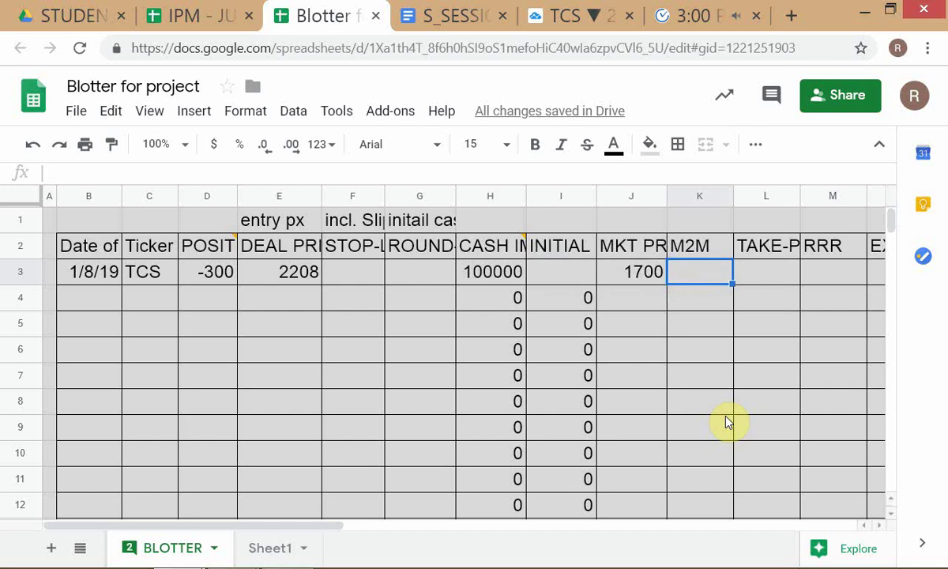
# - Switch to the S_UNIT 1 document and add a dash after "REALISED P&L << CLOSED POSITIONS"
pyautogui.hotkey('alt', 'Tab')
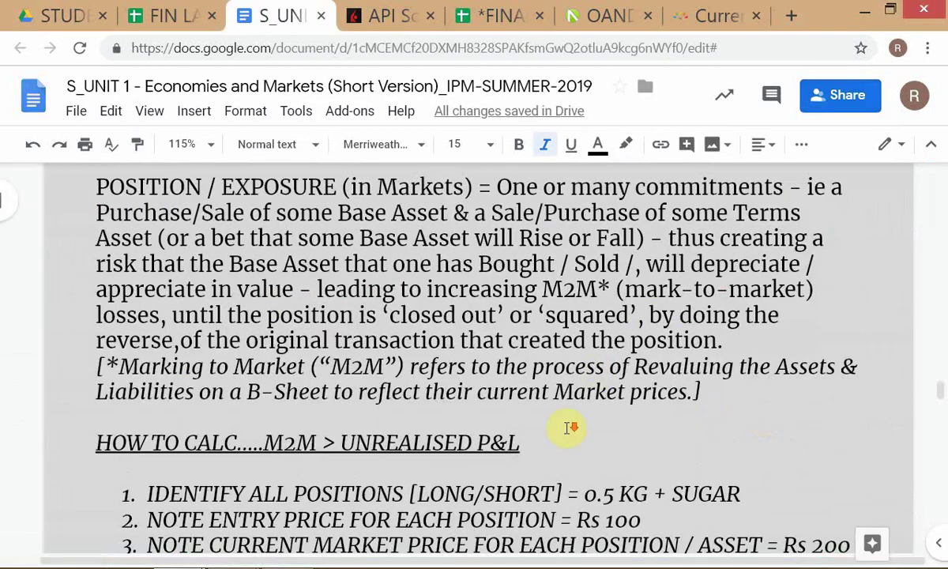
pyautogui.scroll(-2, 567, 428)
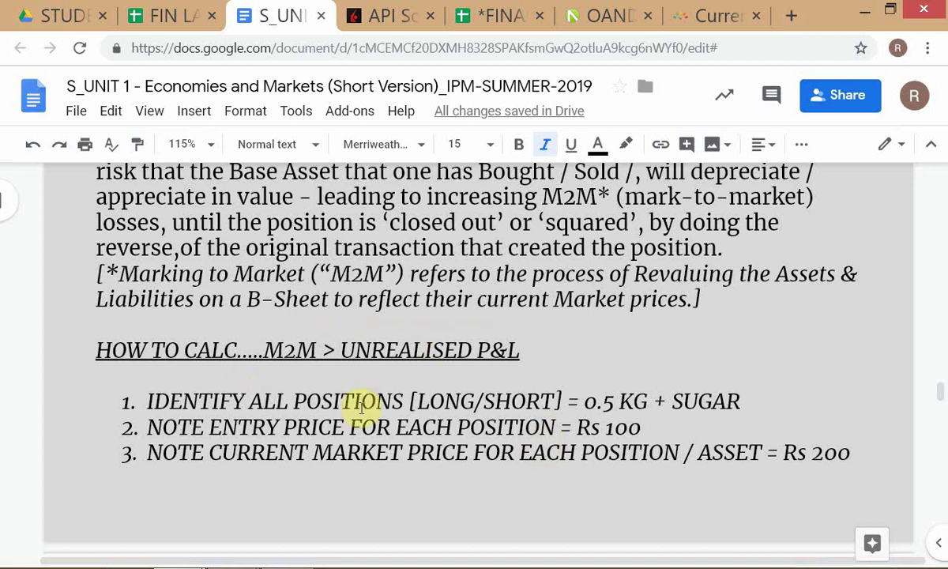
pyautogui.scroll(-5, 361, 405)
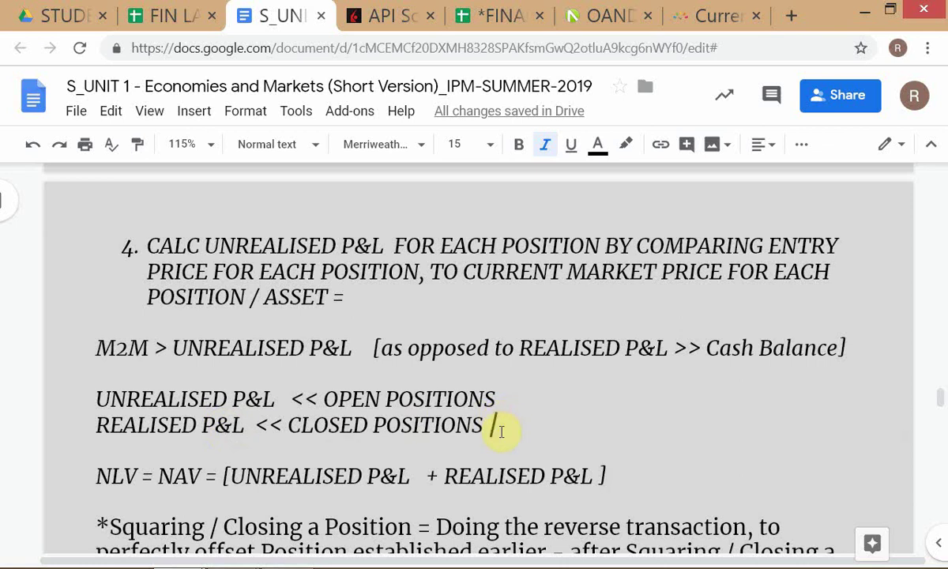
pyautogui.write('-')
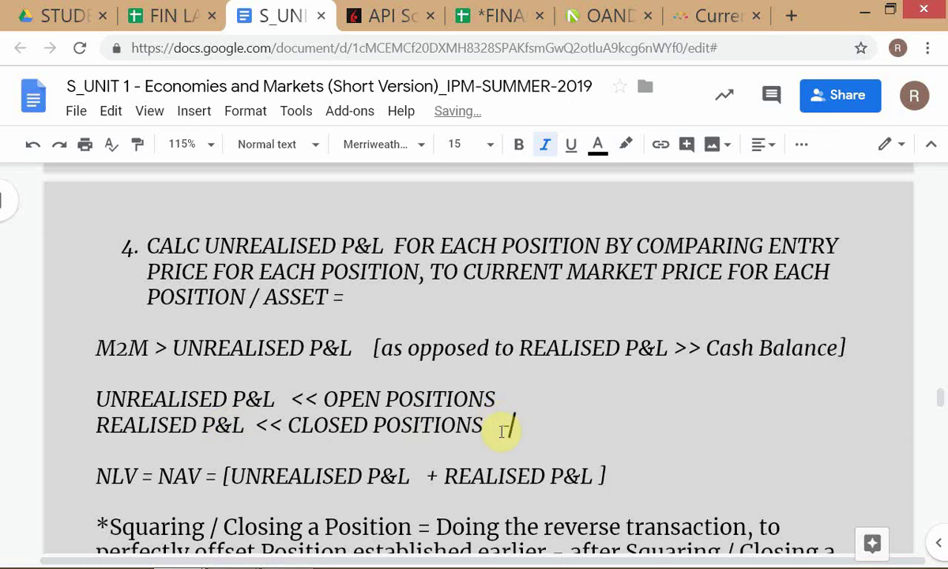
# - Copy "Cash Balance" from the M2M line and paste it after the dash on the REALISED P&L line
pyautogui.click(705, 348)
pyautogui.keyDown('shift'); pyautogui.click(842, 349); pyautogui.keyUp('shift')
pyautogui.hotkey('ctrl', 'c')
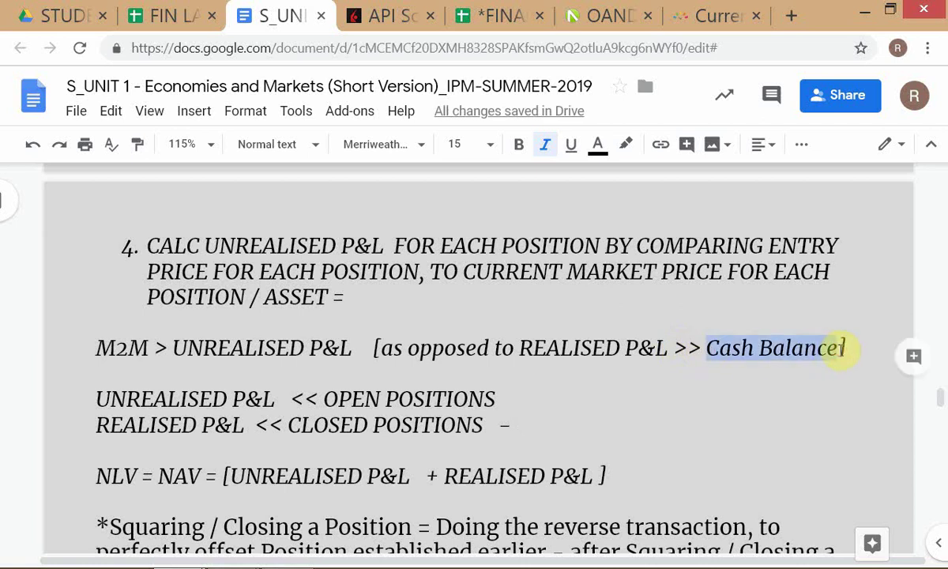
pyautogui.press('Down')
pyautogui.press('Down')
pyautogui.press('Down')
pyautogui.press('Down')
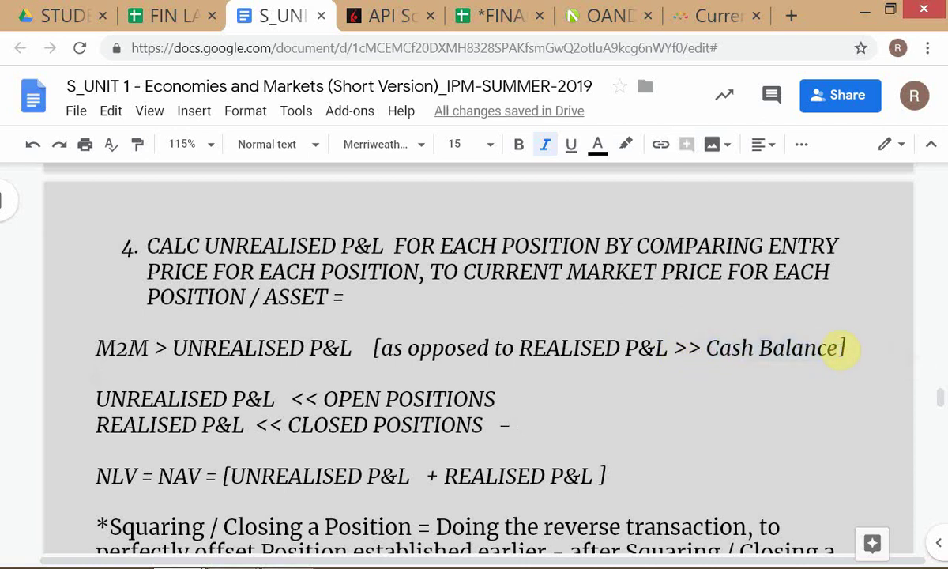
pyautogui.press('Left')
pyautogui.hotkey('ctrl', 'v')
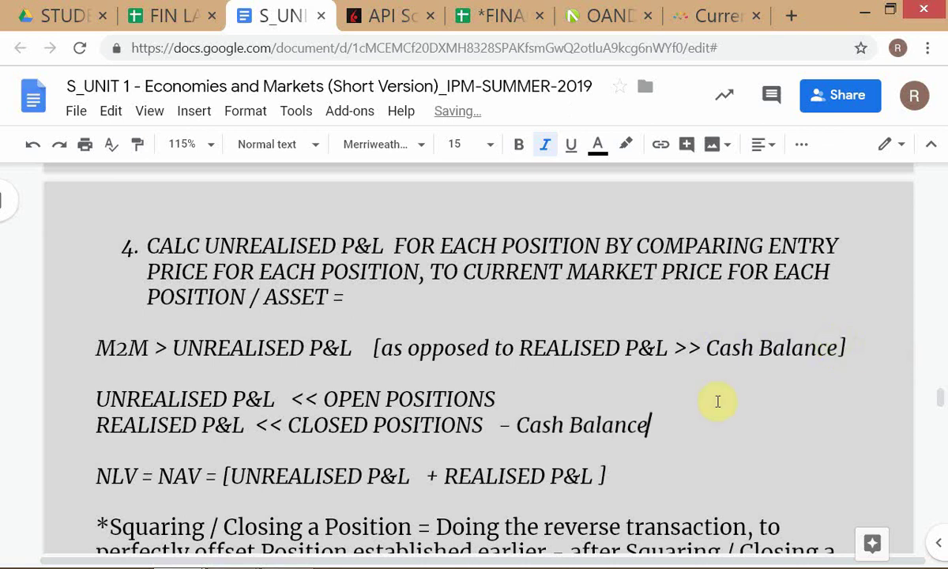
# - Compare the realised and unrealised P&L and NLV notes with the blotter's TCS row, ending on the S_UNIT 1 document
pyautogui.scroll(-1, 755, 402)
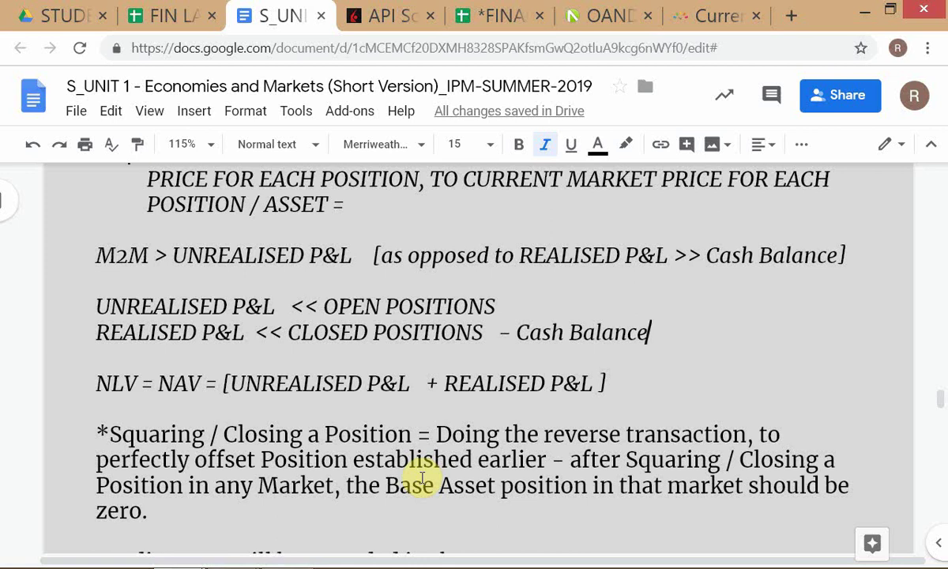
pyautogui.hotkey('alt', 'Tab')
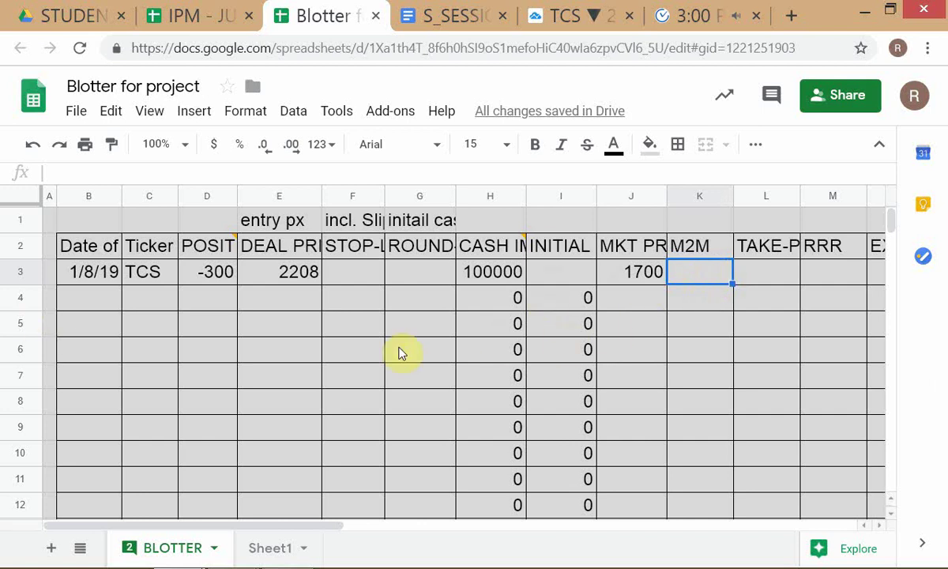
pyautogui.hotkey('alt', 'Tab')
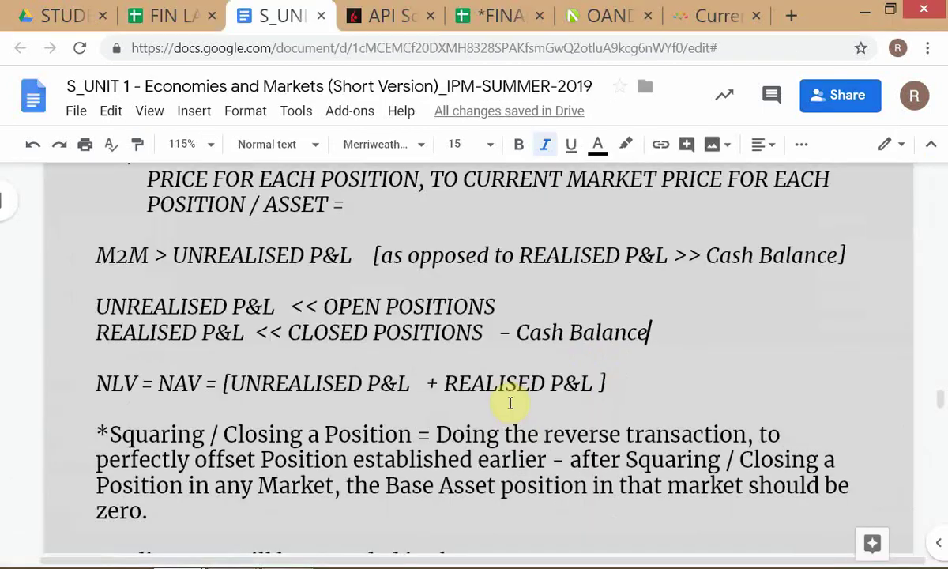
pyautogui.hotkey('alt', 'Tab')
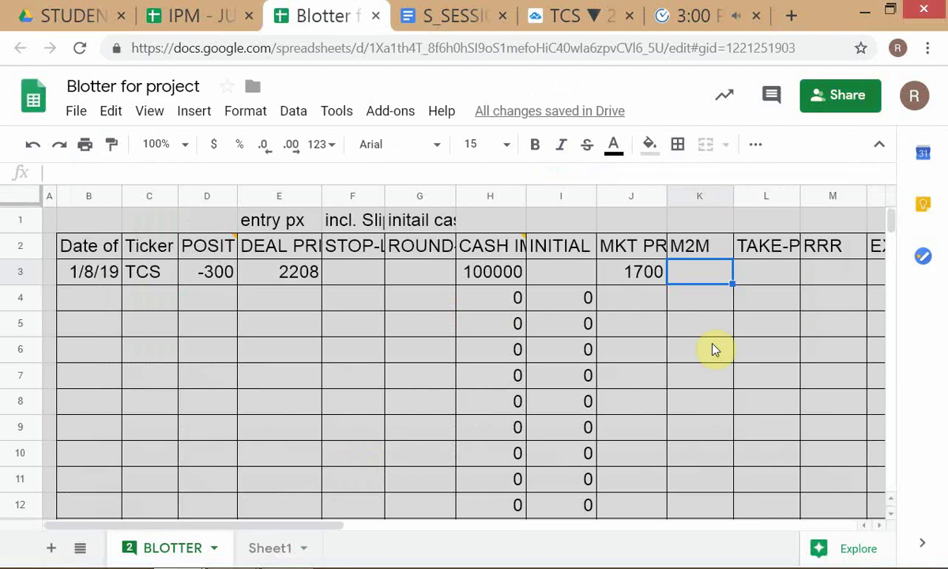
pyautogui.hotkey('alt', 'Tab')
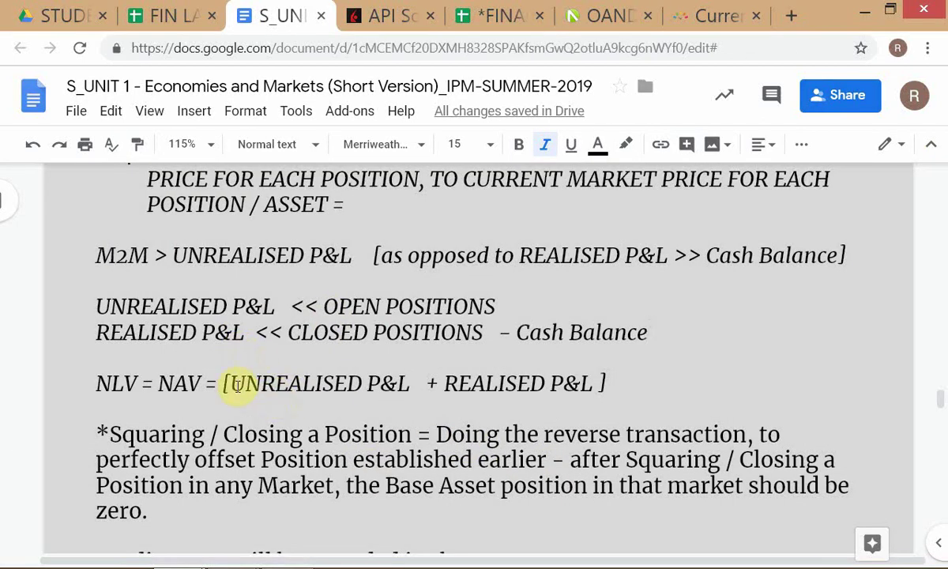
# - Review the HOW TO CALC M2M notes and make "M2M > UNREALISED P&L" bold in the line below item 4
pyautogui.scroll(5, 237, 385)
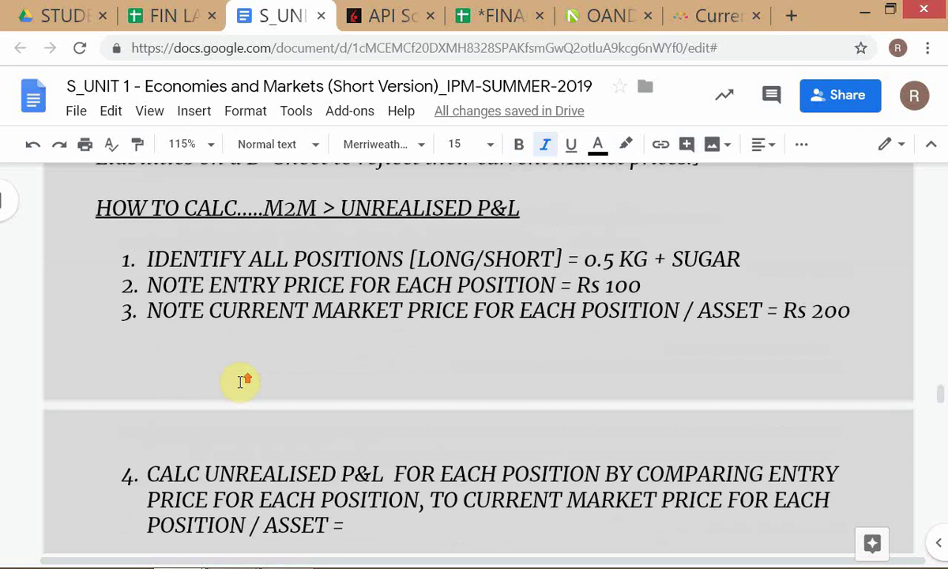
pyautogui.scroll(3, 240, 383)
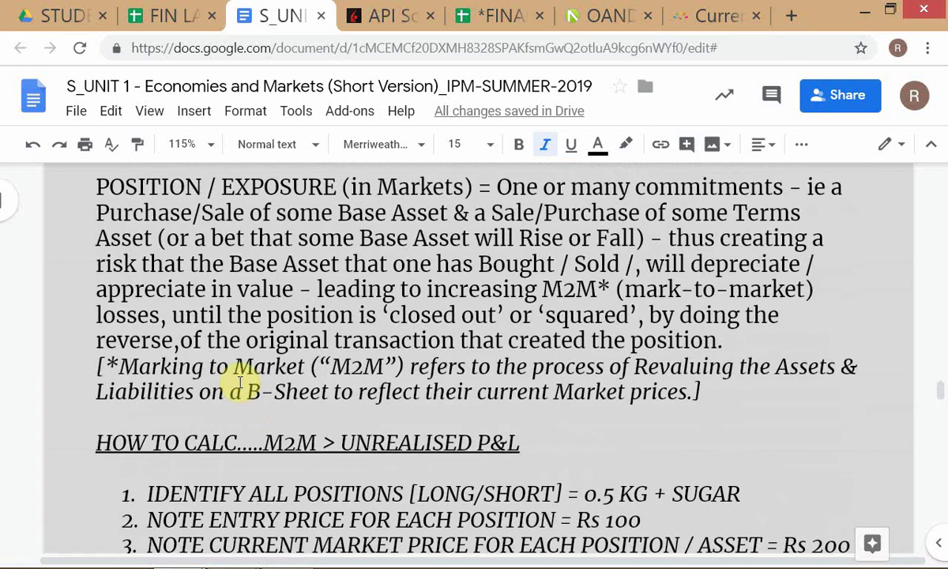
pyautogui.scroll(-2, 240, 382)
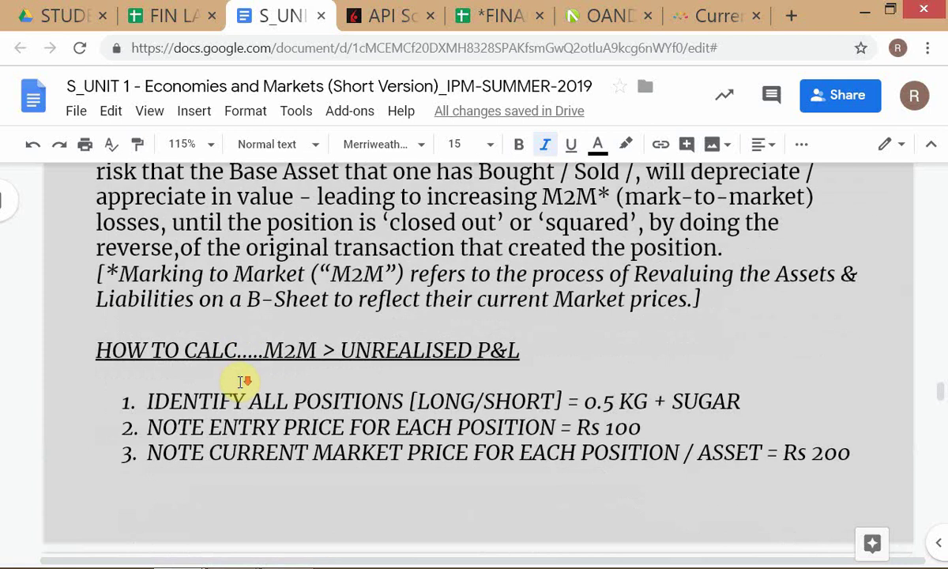
pyautogui.scroll(-2, 244, 382)
pyautogui.scroll(4, 243, 381)
pyautogui.scroll(-2, 243, 381)
pyautogui.scroll(-6, 240, 382)
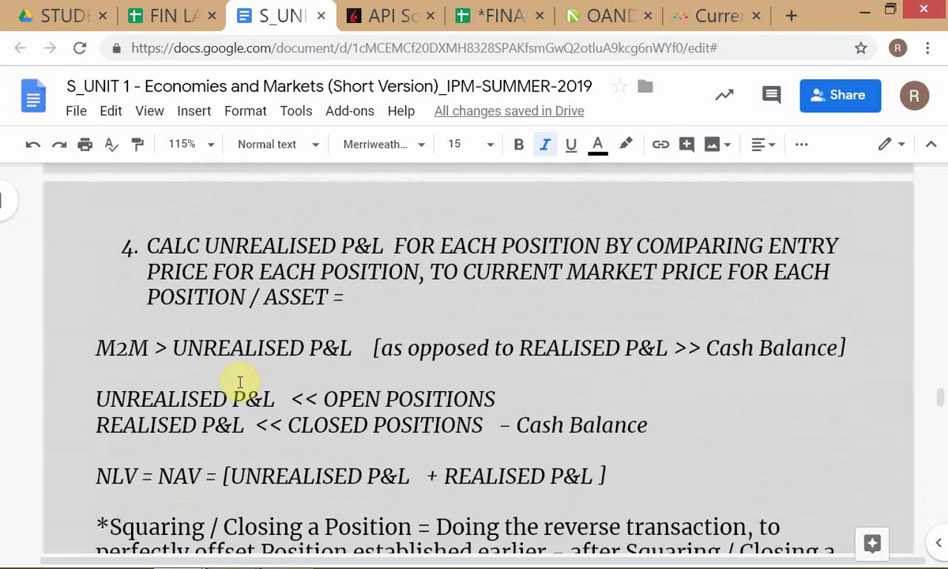
pyautogui.click(85, 349)
pyautogui.click(347, 350)
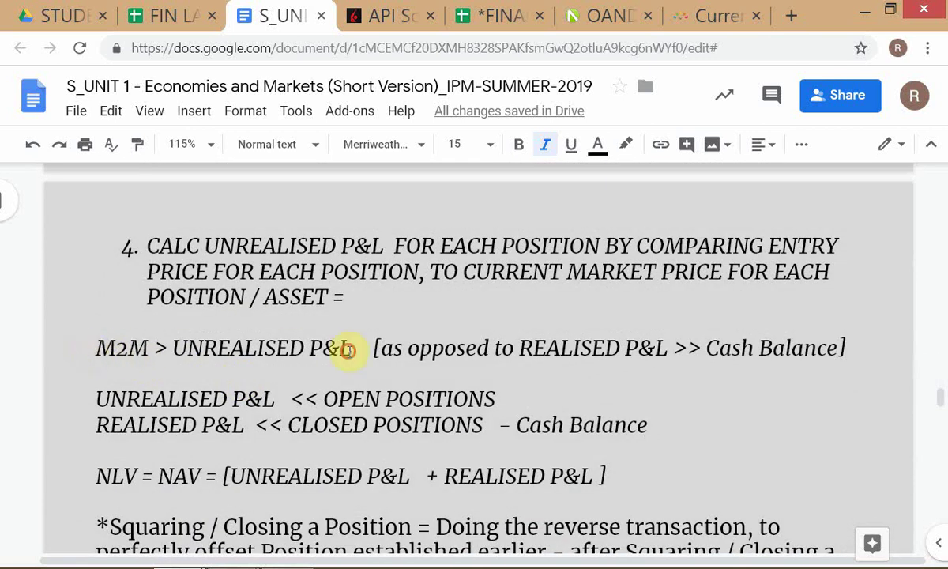
pyautogui.keyDown('shift'); pyautogui.click(348, 350); pyautogui.keyUp('shift')
pyautogui.hotkey('ctrl', 'b')
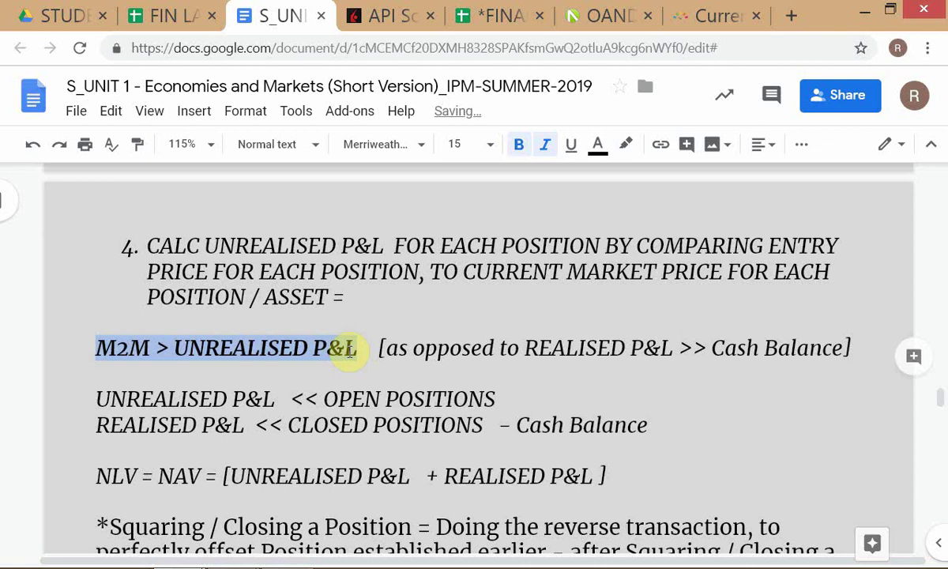
# - Switch to Interactive Brokers to examine the MARUTI and TCS positions, check the blotter's M2M cell, and return to the S_UNIT 1 document
pyautogui.hotkey('alt', 'Tab')
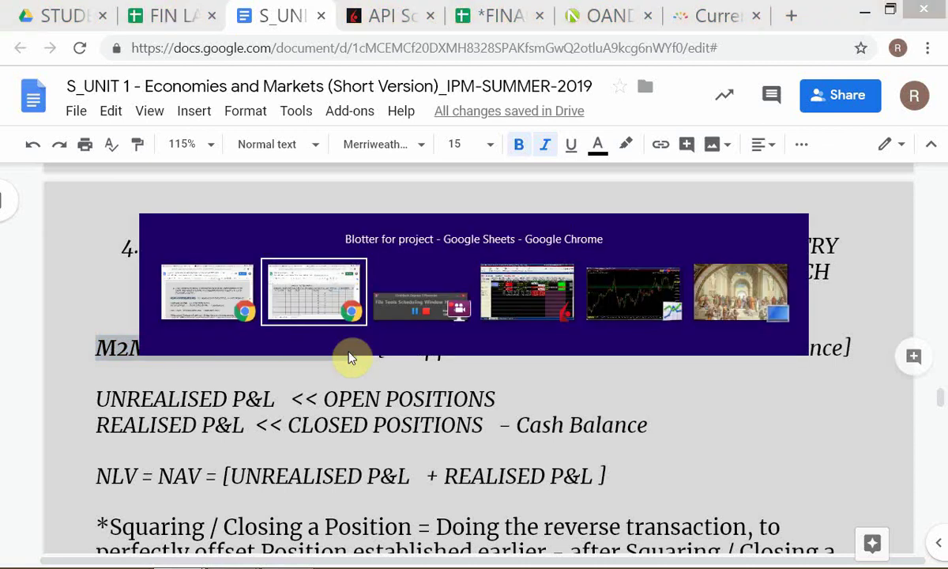
pyautogui.hotkey('alt', 'Tab')
pyautogui.hotkey('alt', 'Tab')
pyautogui.hotkey('alt', 'Tab')
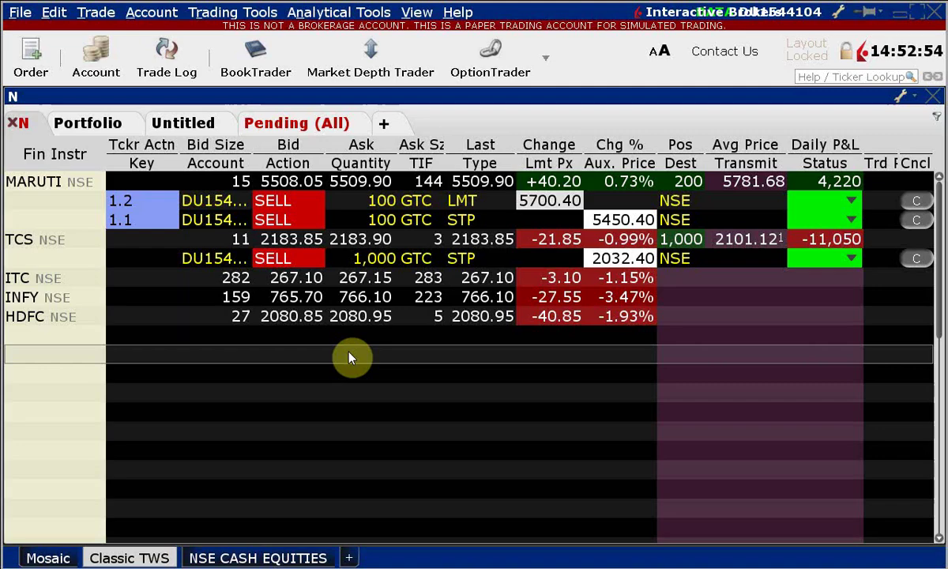
pyautogui.click(313, 356)
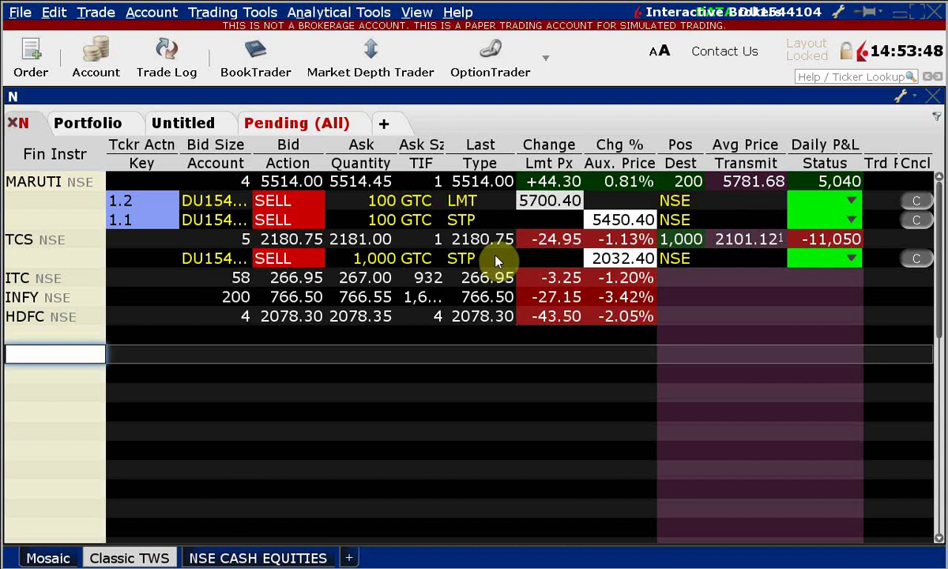
pyautogui.hotkey('alt', 'Tab')
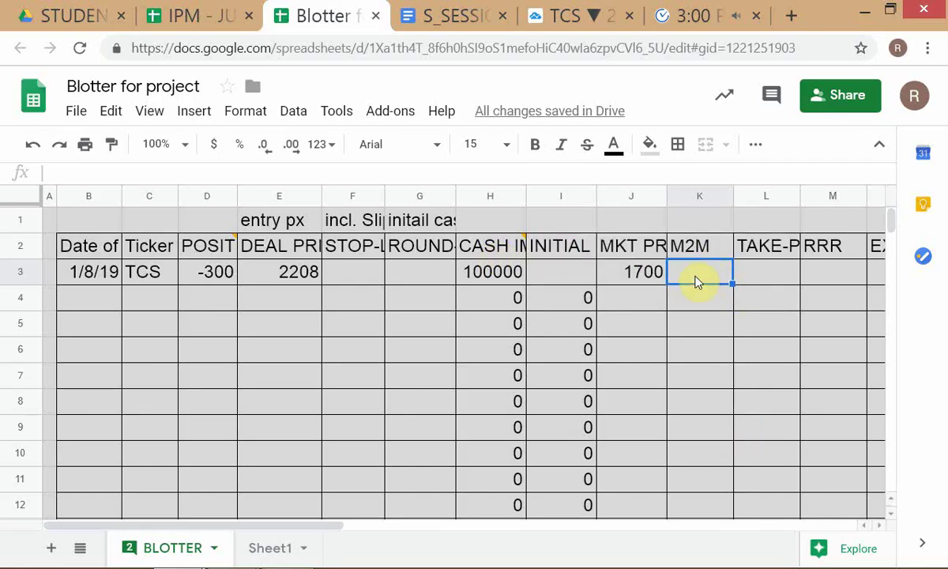
pyautogui.hotkey('alt', 'Tab')
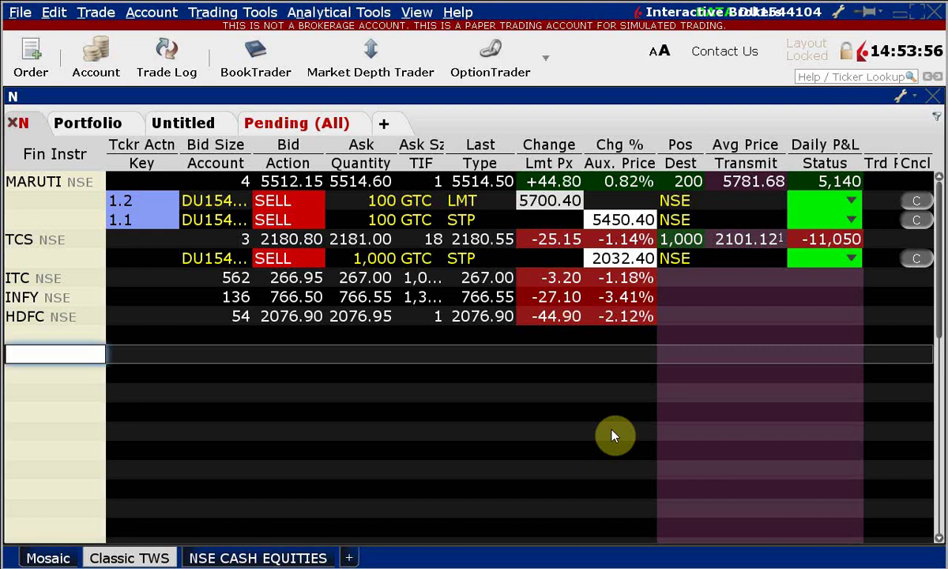
pyautogui.hotkey('alt', 'Tab')
pyautogui.hotkey('alt', 'Tab')
# - Make "NAV" bold in the NLV formula line, with a brief look at Interactive Brokers' account access
pyautogui.click(536, 392)
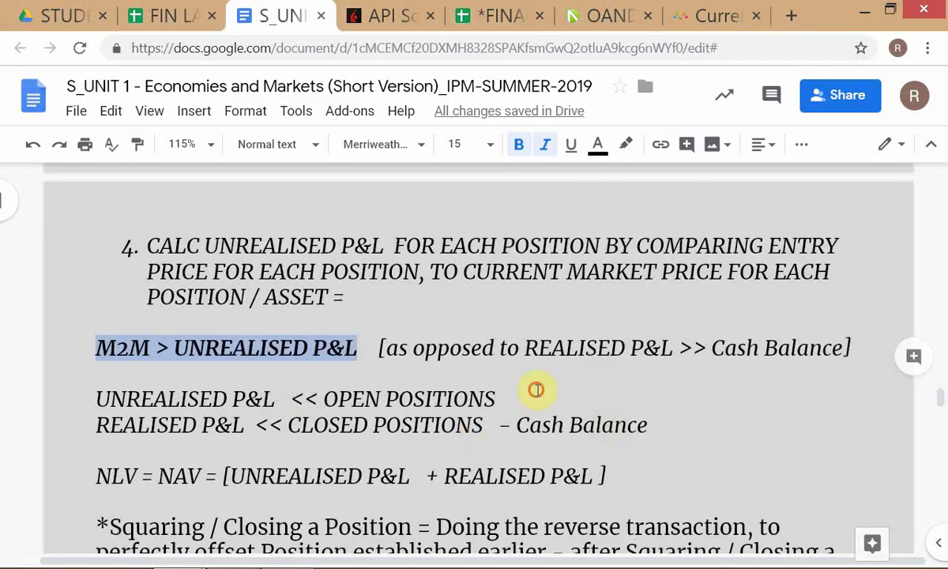
pyautogui.click(147, 476)
pyautogui.click(188, 475)
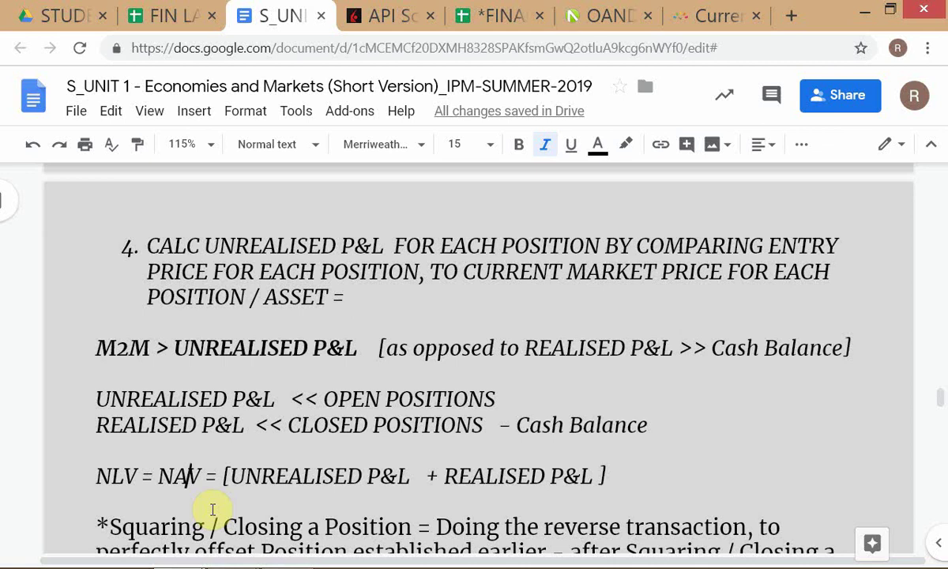
pyautogui.hotkey('alt', 'Tab')
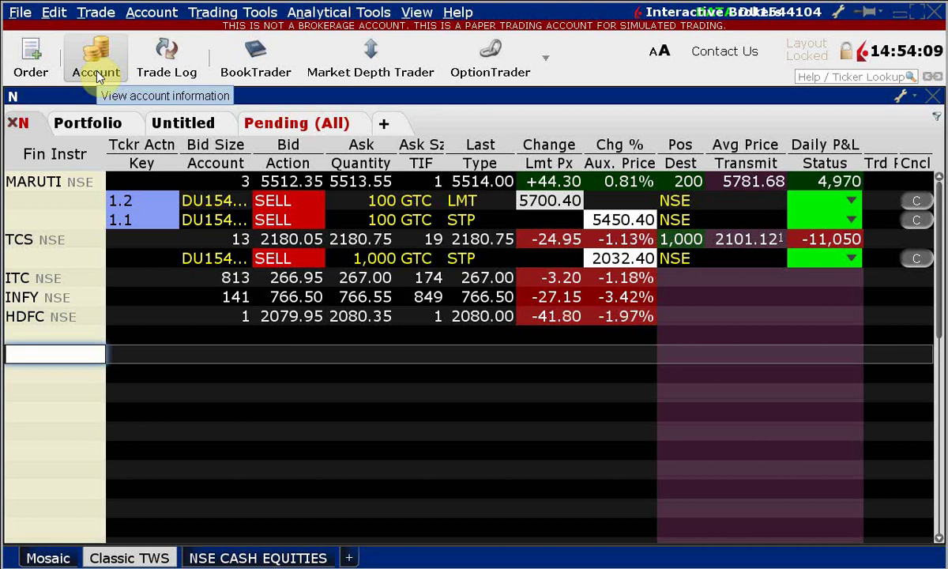
pyautogui.hotkey('alt', 'Tab')
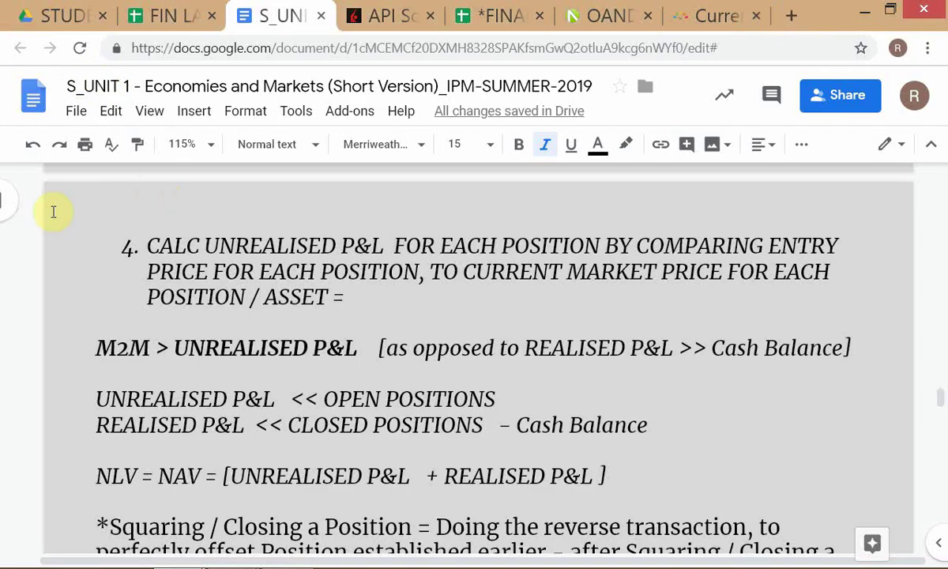
pyautogui.moveTo(160, 476); pyautogui.dragTo(207, 477)
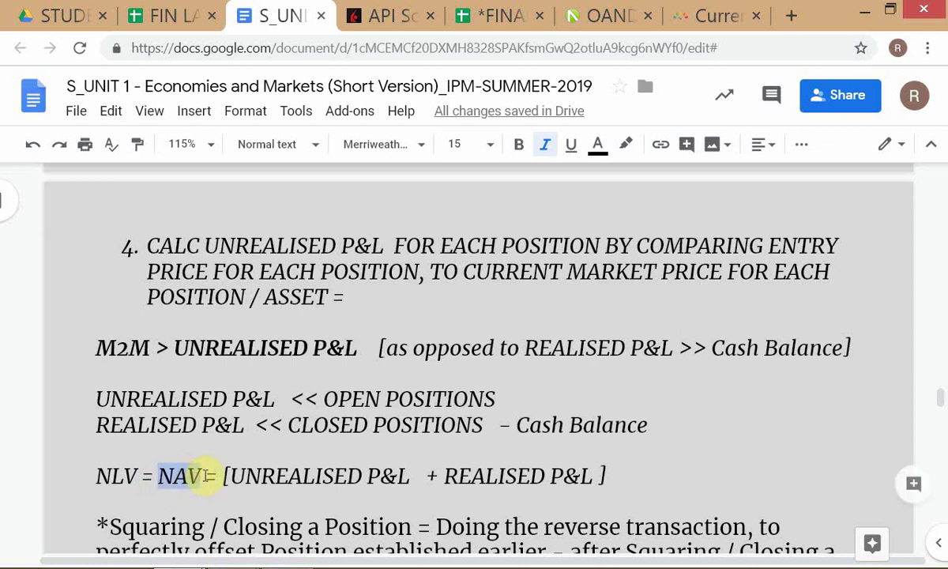
pyautogui.hotkey('ctrl', 'b')
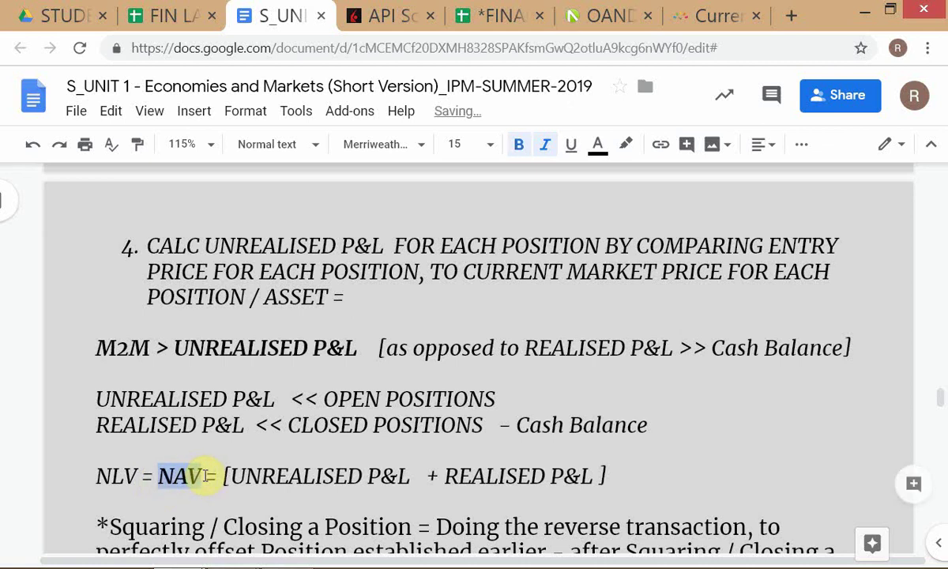
pyautogui.click(202, 425)
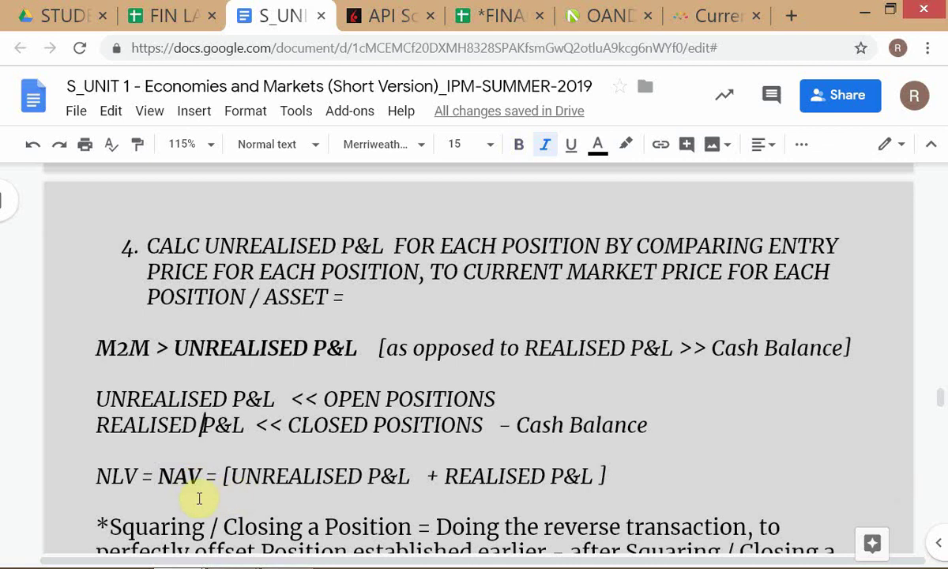
# - Insert "NET ASSET VALUE" after "NAV =" and before the bracketed unrealised and realised P&L sum
pyautogui.click(221, 476)
pyautogui.write('NET ASSET')
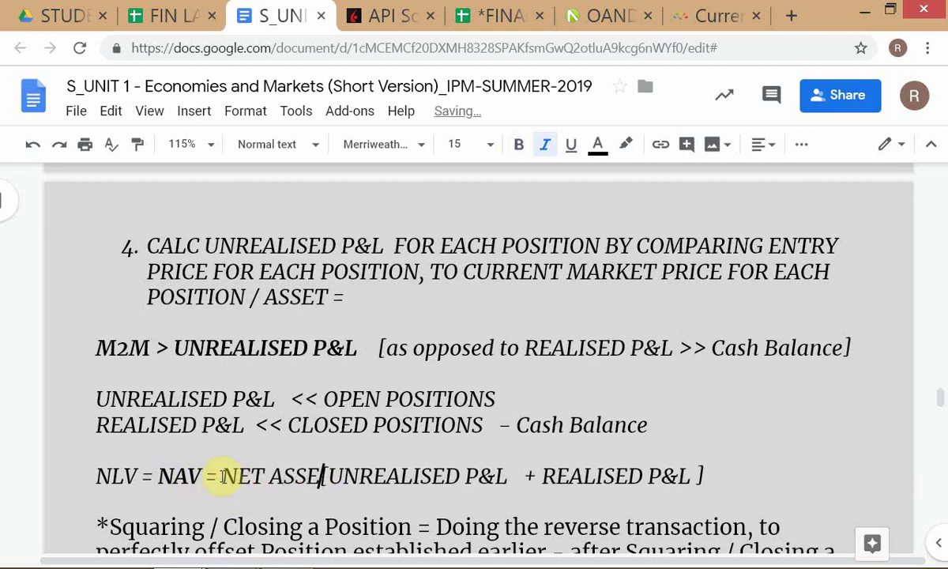
pyautogui.write(' VALUE')
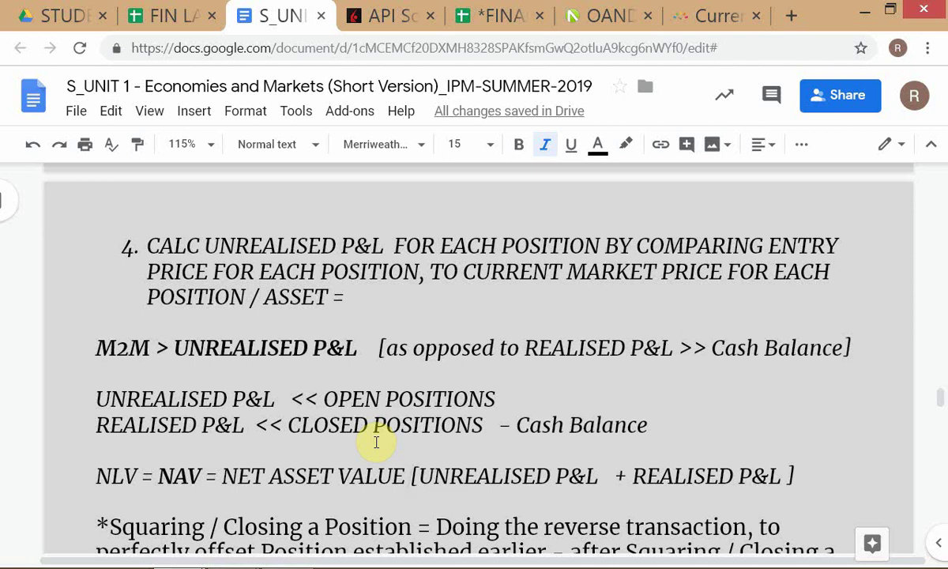
# - Compare the P&L and NAV notes with the blotter's M2M column and the Interactive Brokers positions, ending on the S_UNIT 1 document
pyautogui.click(241, 427)
pyautogui.scroll(-3, 241, 426)
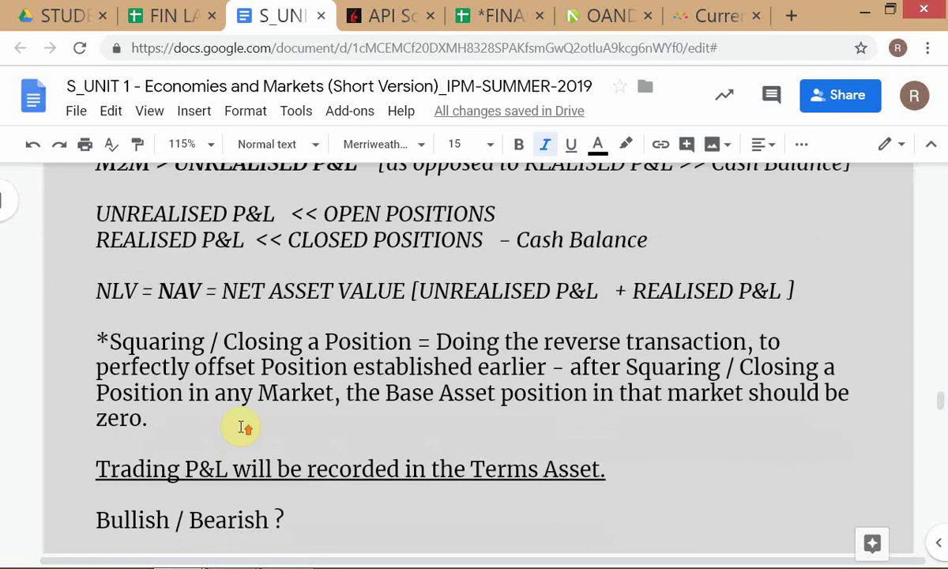
pyautogui.scroll(2, 241, 429)
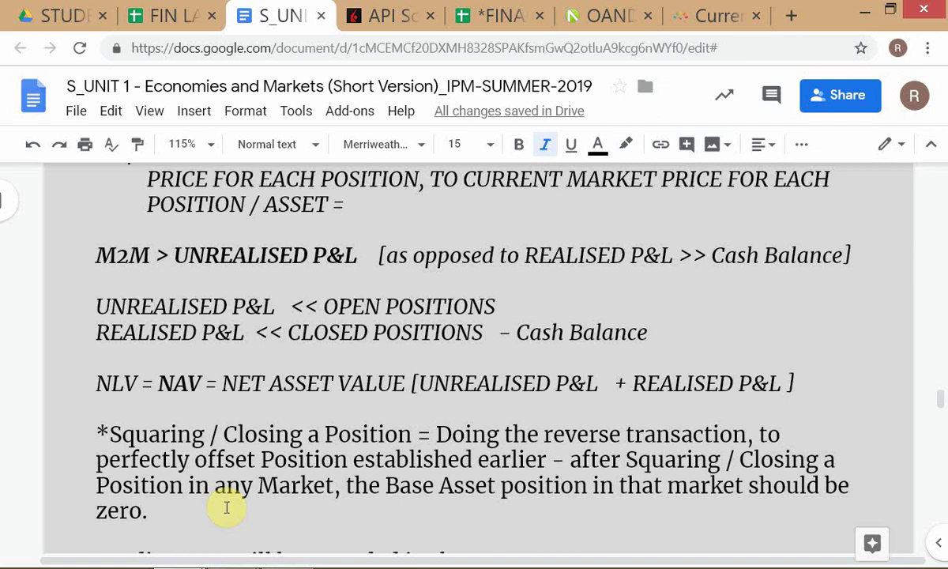
pyautogui.hotkey('alt', 'Tab')
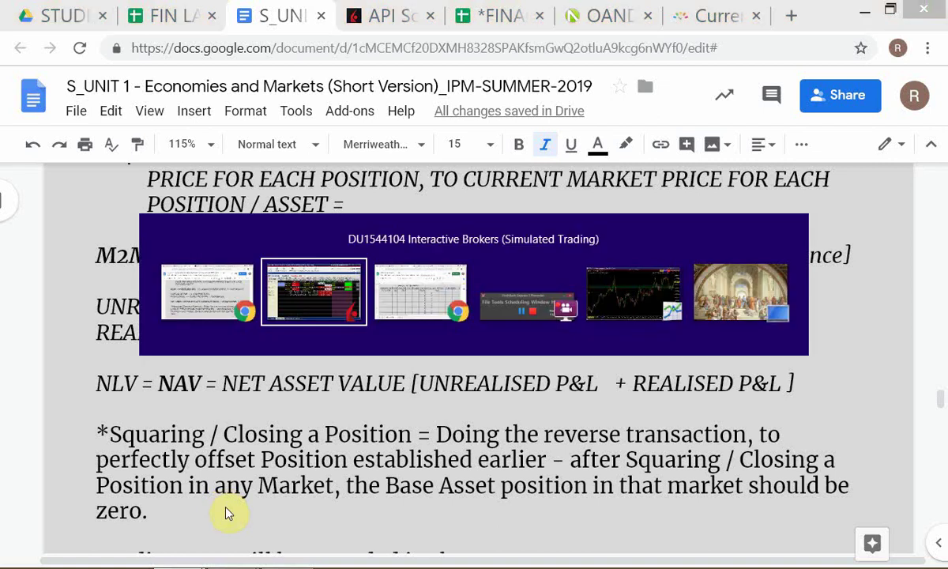
pyautogui.hotkey('alt', 'Tab')
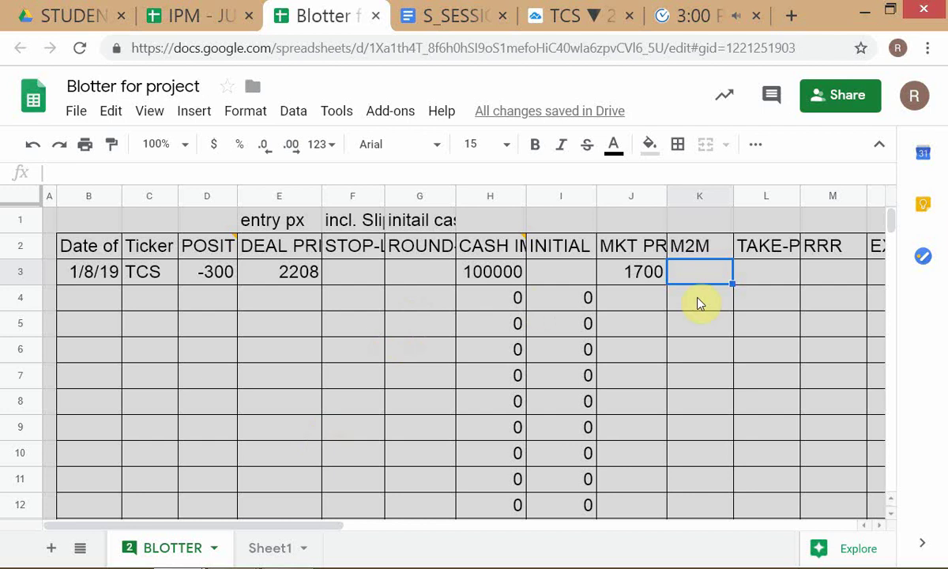
pyautogui.click(721, 296)
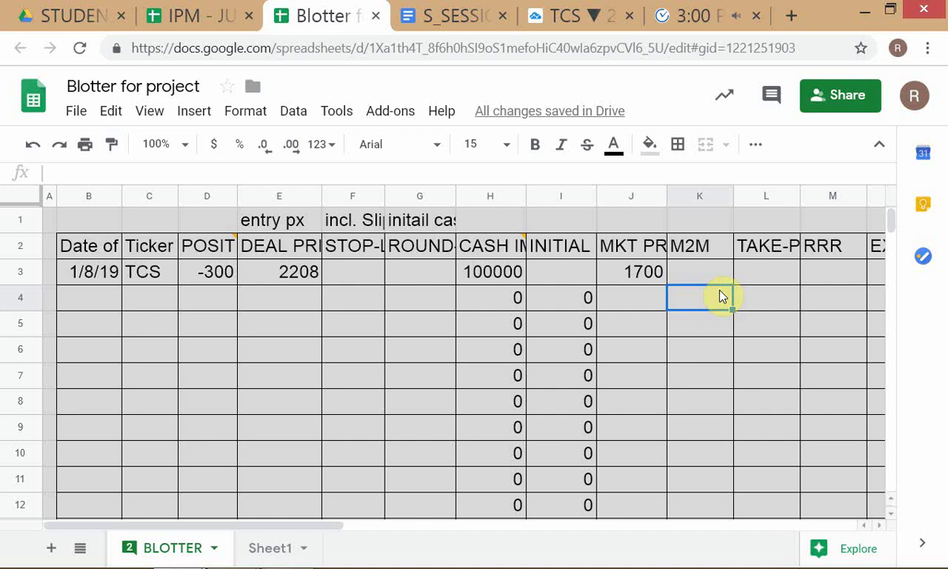
pyautogui.hotkey('alt', 'Tab')
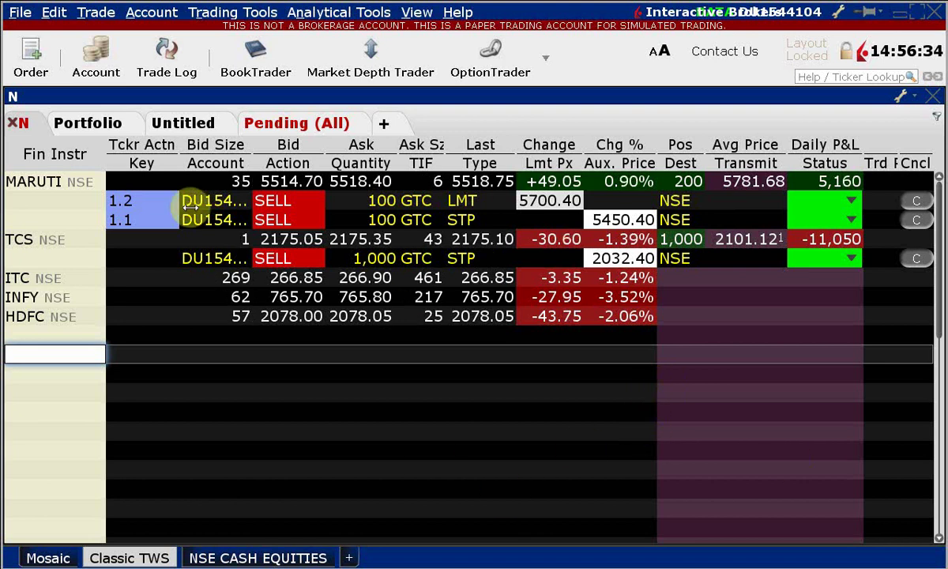
pyautogui.hotkey('alt', 'Tab')
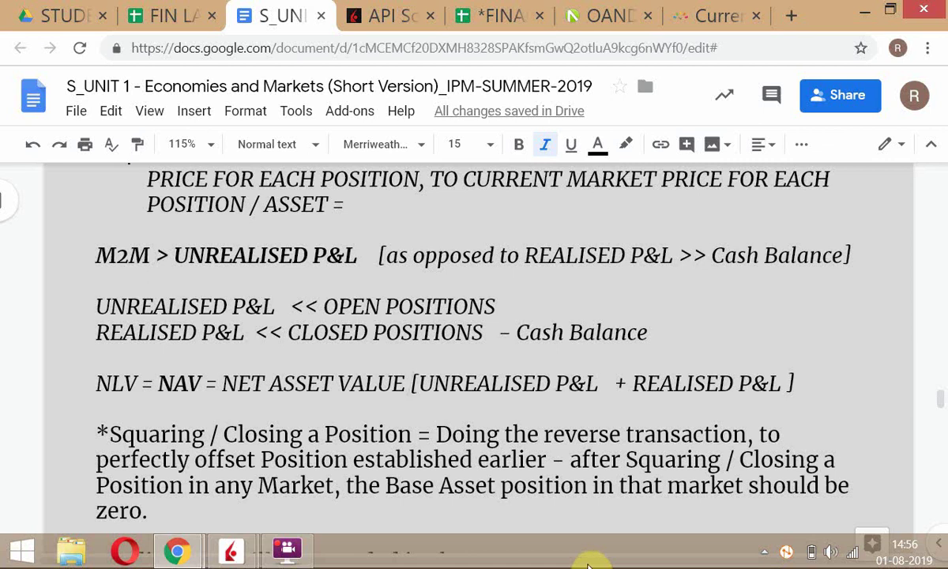
pyautogui.hotkey('alt', 'Tab')
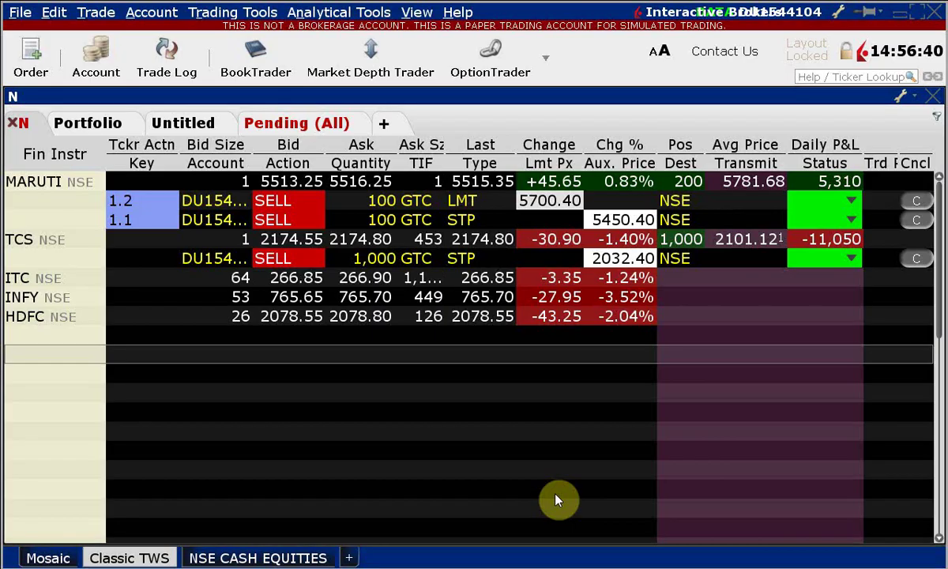
pyautogui.hotkey('alt', 'Tab')
pyautogui.press('Tab')
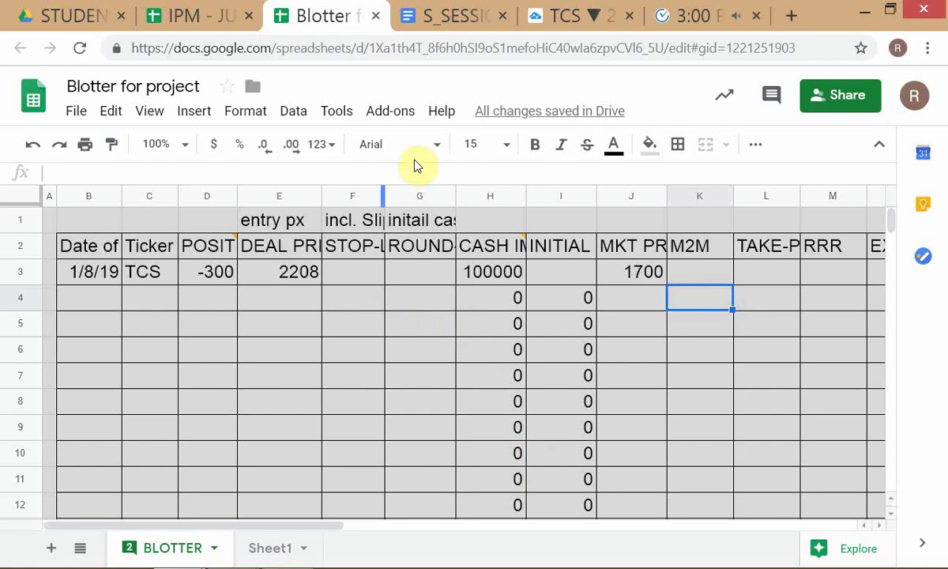
pyautogui.hotkey('alt', 'Tab')
pyautogui.hotkey('alt', 'Tab')
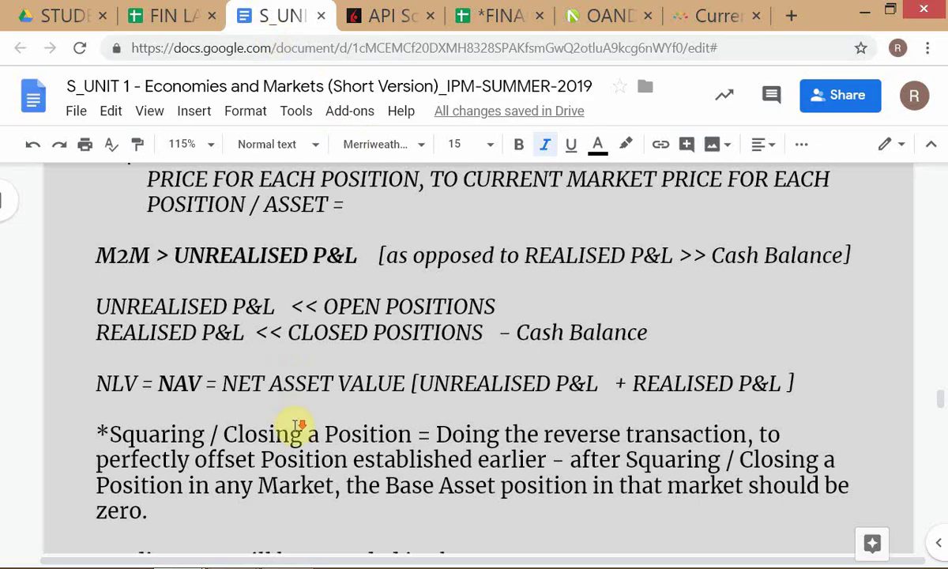
# - Look through the notes on trends, stop orders, bullish and bearish views, and long and short positions
pyautogui.scroll(-10, 297, 427)
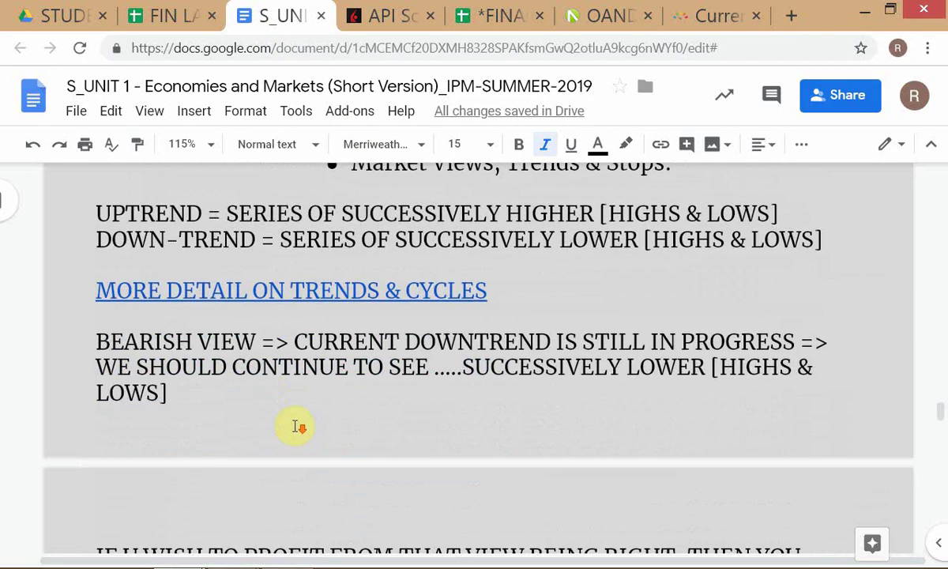
pyautogui.scroll(-2, 296, 427)
pyautogui.scroll(-15, 296, 427)
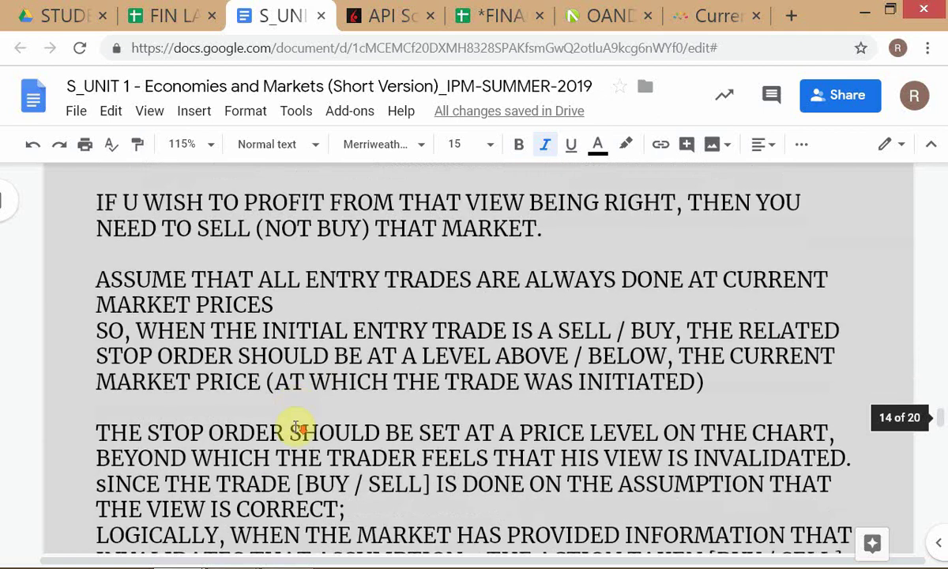
pyautogui.scroll(-1, 297, 427)
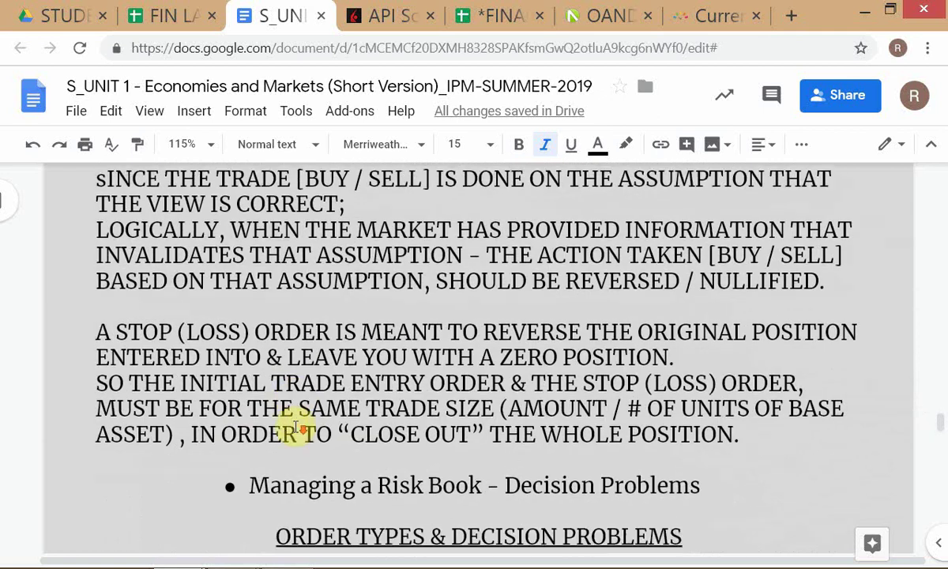
pyautogui.scroll(20, 297, 426)
pyautogui.scroll(15, 297, 426)
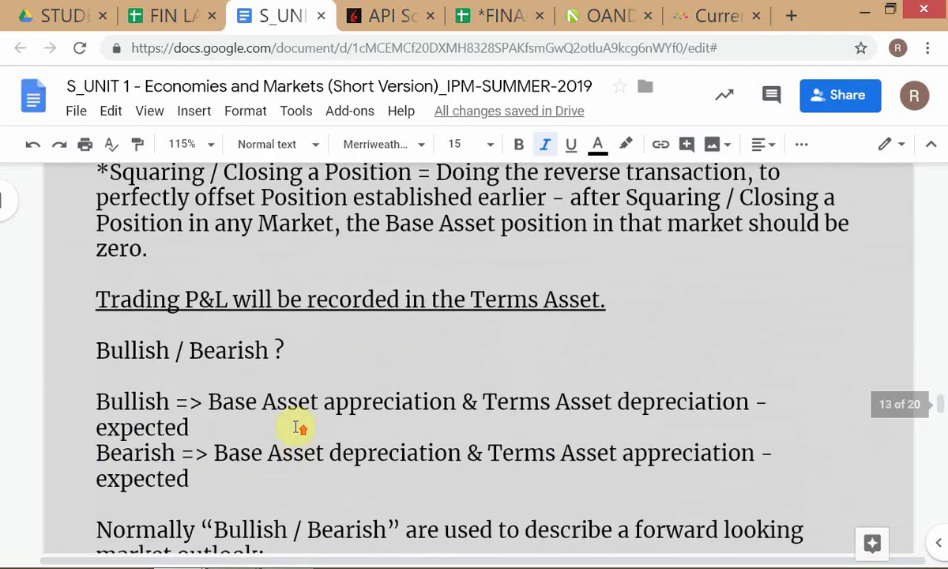
pyautogui.scroll(10, 298, 427)
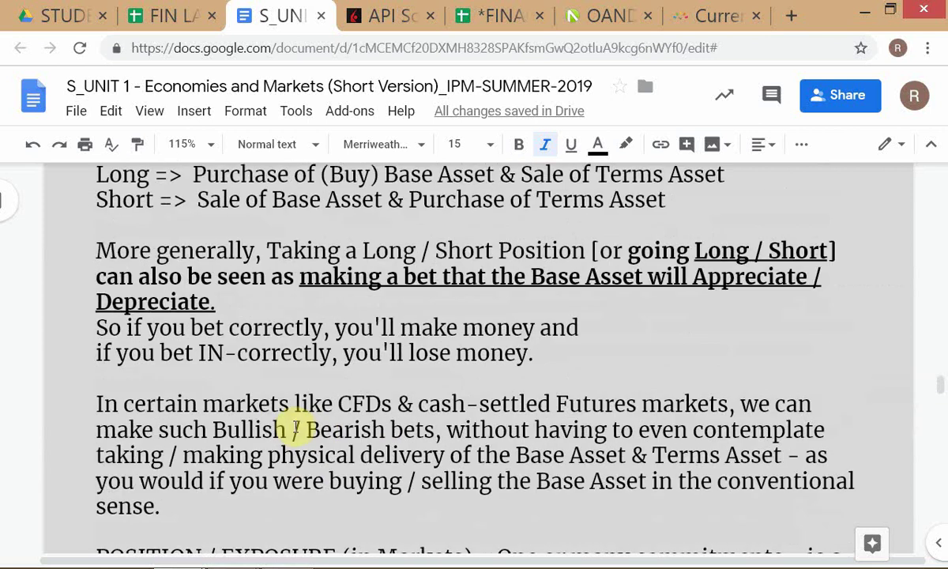
# - Find the notes on the essential parameters of a time series chart and bring up the TCS chart on TradingView
pyautogui.scroll(-3, 294, 433)
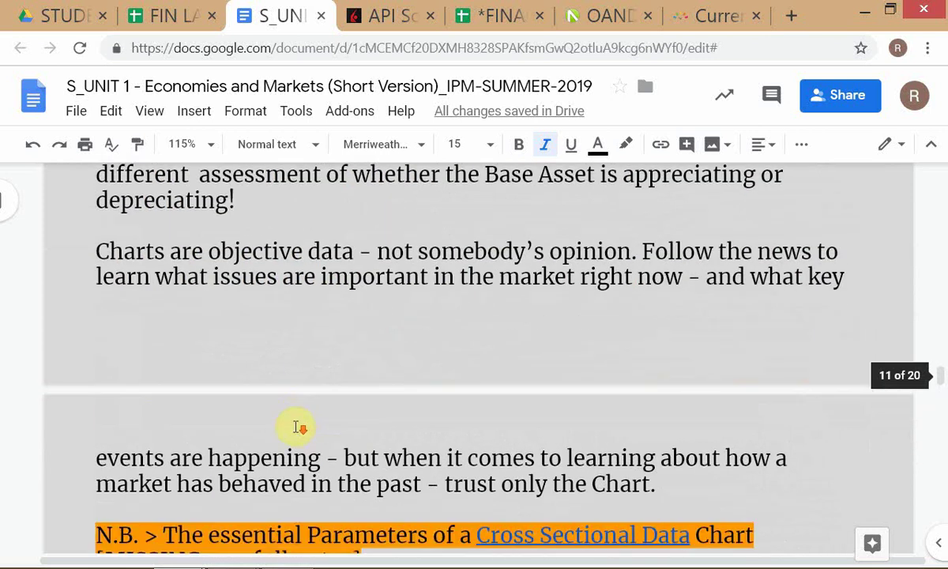
pyautogui.scroll(8, 324, 415)
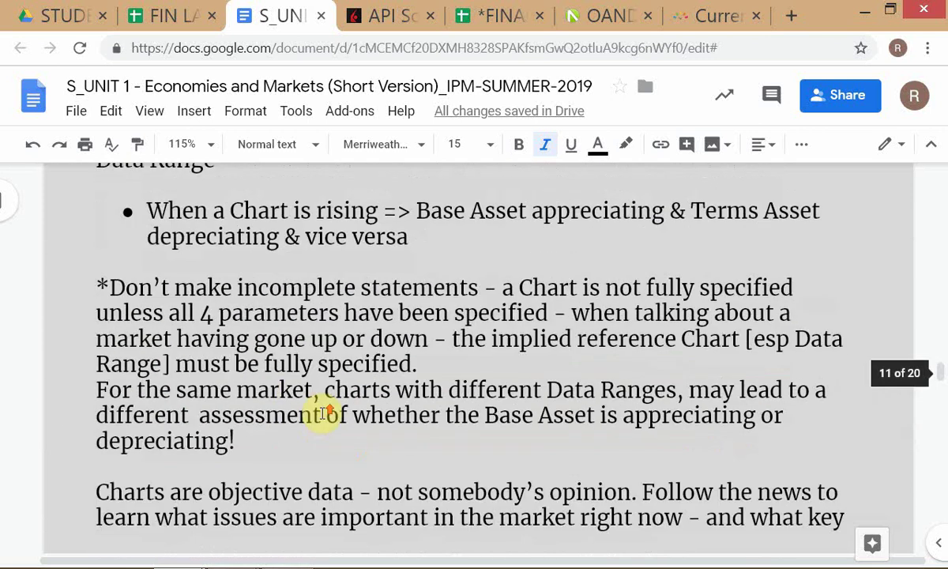
pyautogui.scroll(6, 324, 415)
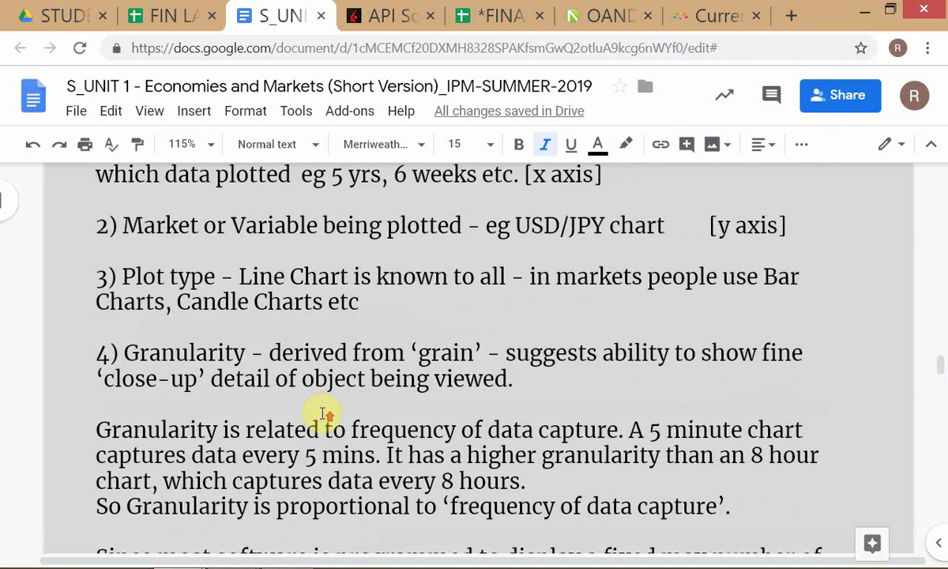
pyautogui.scroll(2, 324, 411)
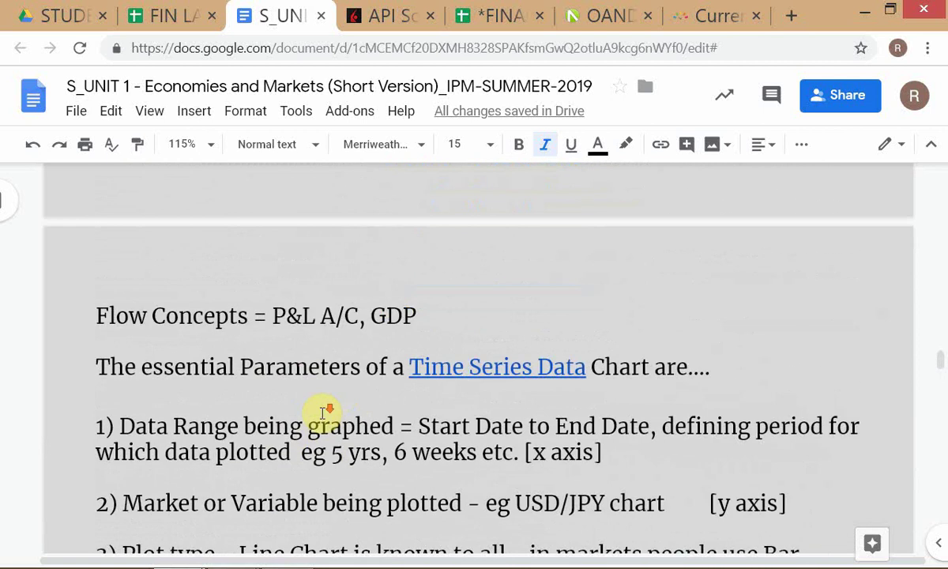
pyautogui.scroll(-2, 324, 411)
pyautogui.scroll(-1, 324, 413)
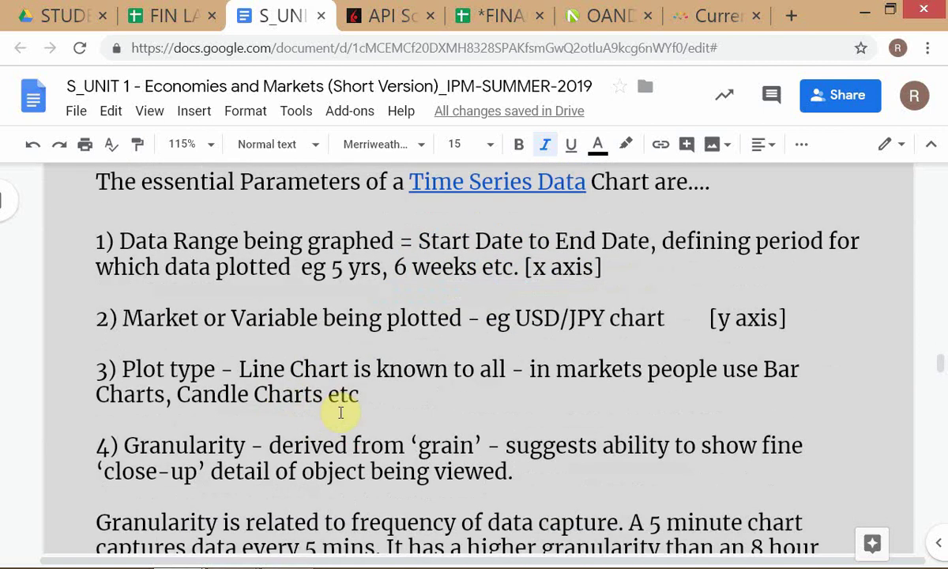
pyautogui.scroll(2, 338, 401)
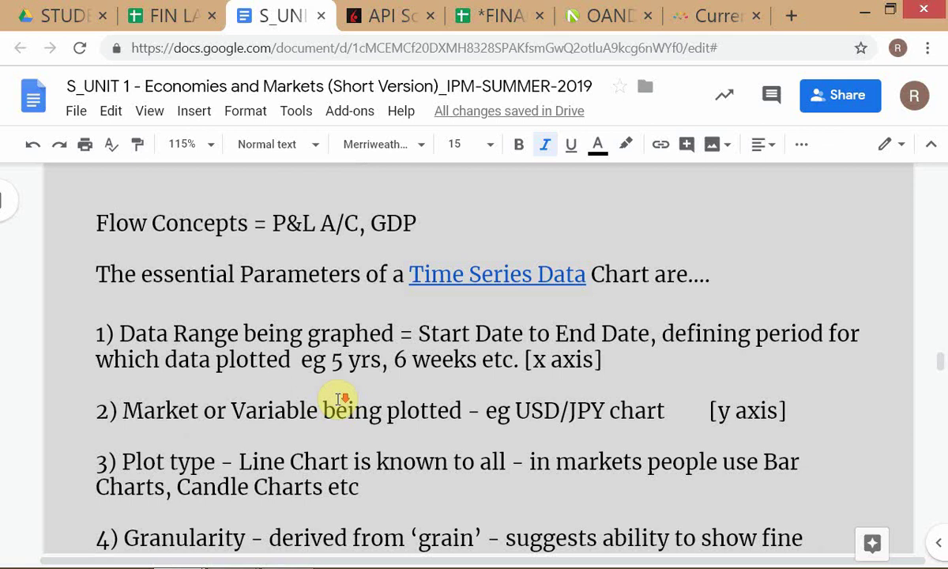
pyautogui.scroll(-2, 339, 399)
pyautogui.scroll(2, 338, 397)
pyautogui.scroll(-2, 338, 397)
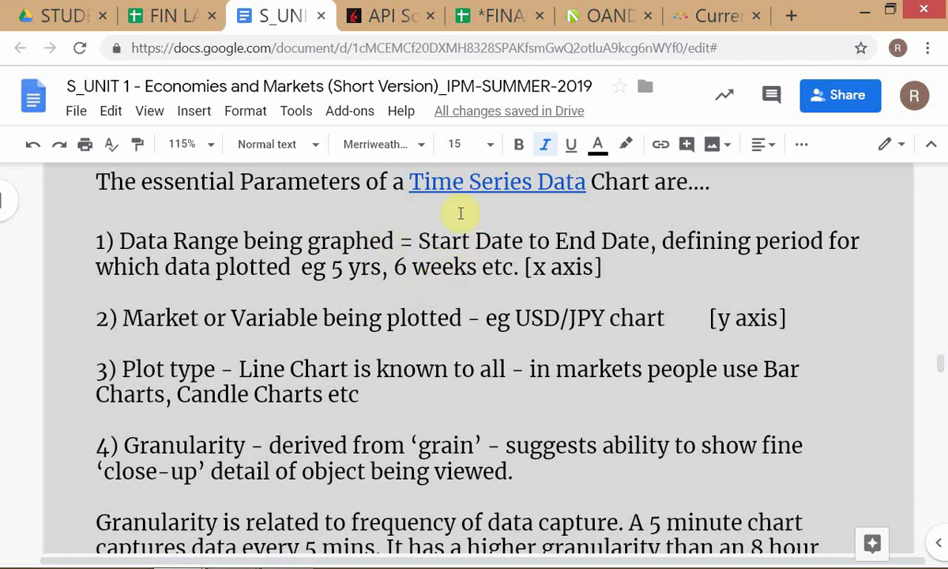
pyautogui.hotkey('alt', 'Tab')
pyautogui.hotkey('alt', 'Tab')
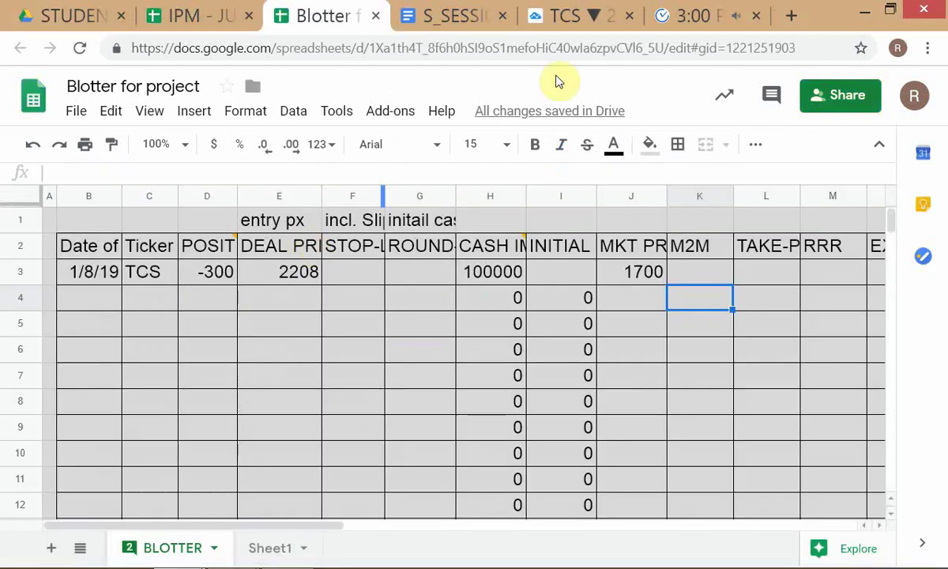
pyautogui.click(573, 16)
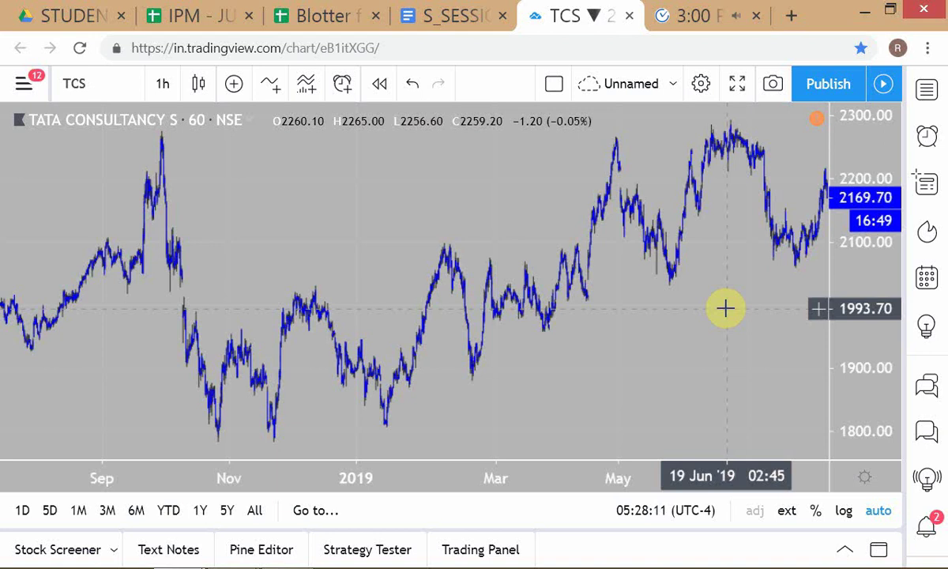
# - Return to the S_UNIT 1 document and make "Data Range" bold in the first chart parameter
pyautogui.hotkey('alt', 'Tab')
pyautogui.press('Tab')
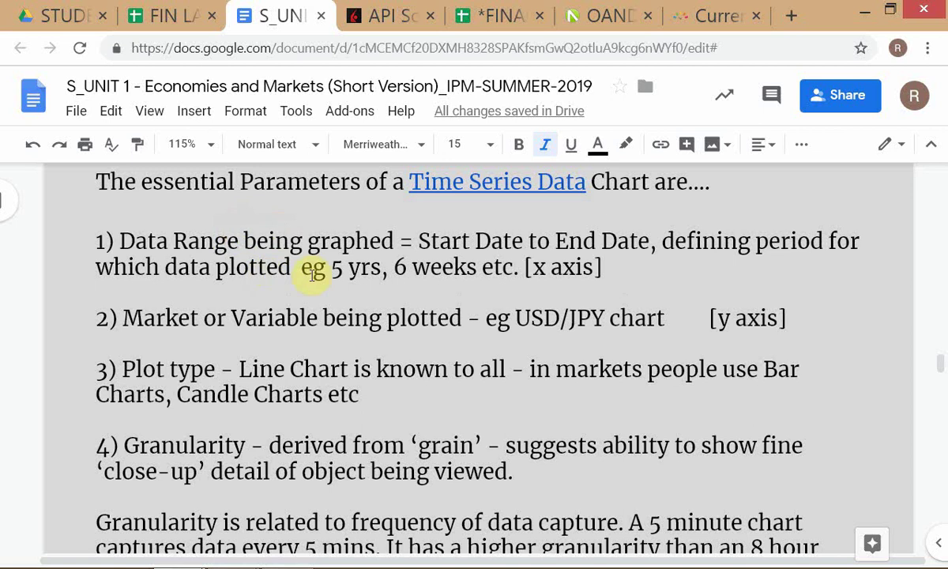
pyautogui.click(119, 241)
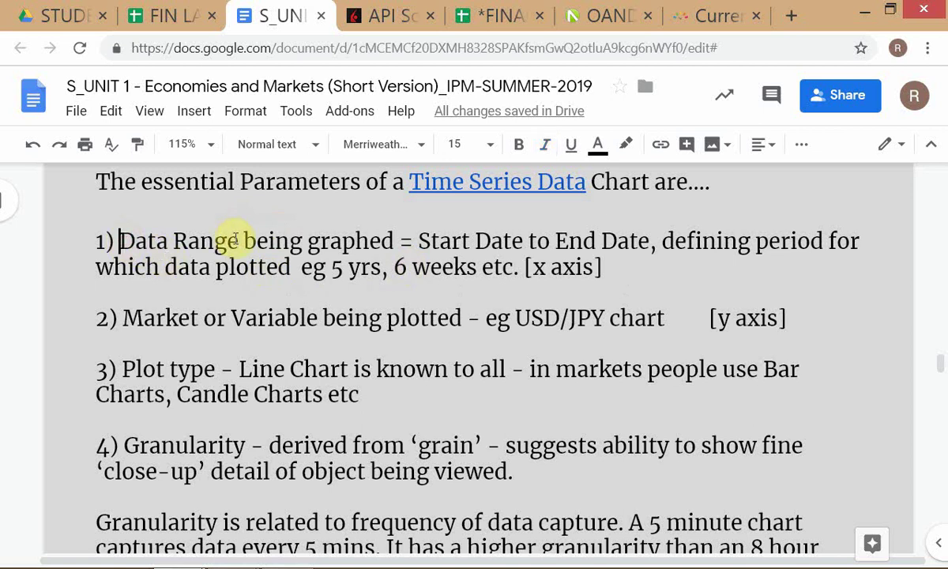
pyautogui.keyDown('shift'); pyautogui.click(239, 242); pyautogui.keyUp('shift')
pyautogui.hotkey('ctrl', 'b')
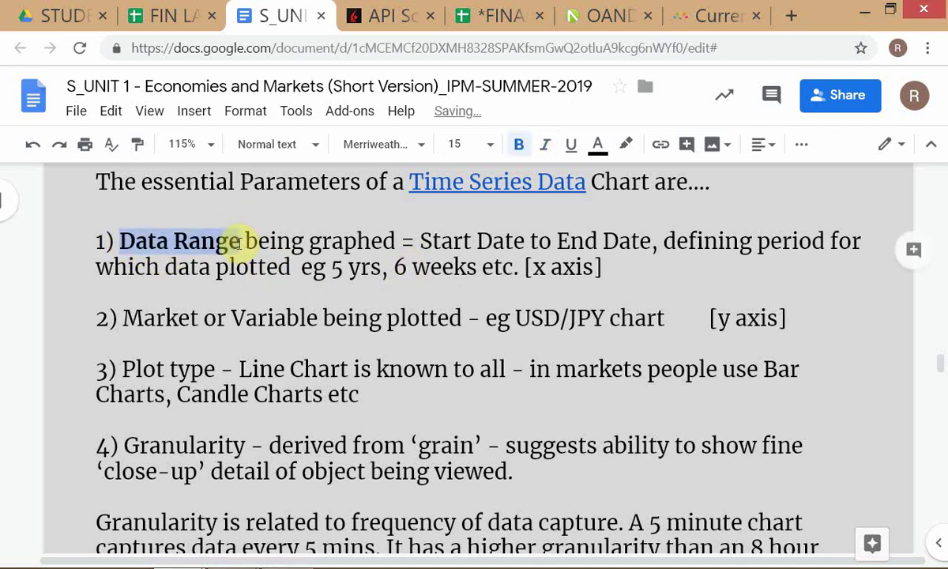
# - Check the start of the TCS chart's date range on TradingView and make "Market" bold in the second chart parameter
pyautogui.hotkey('alt', 'Tab')
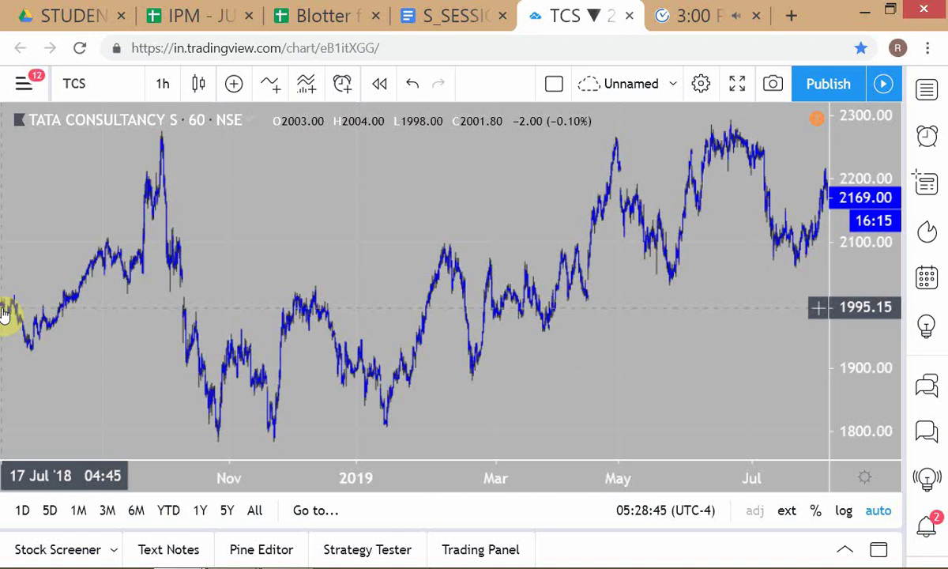
pyautogui.hotkey('alt', 'Tab')
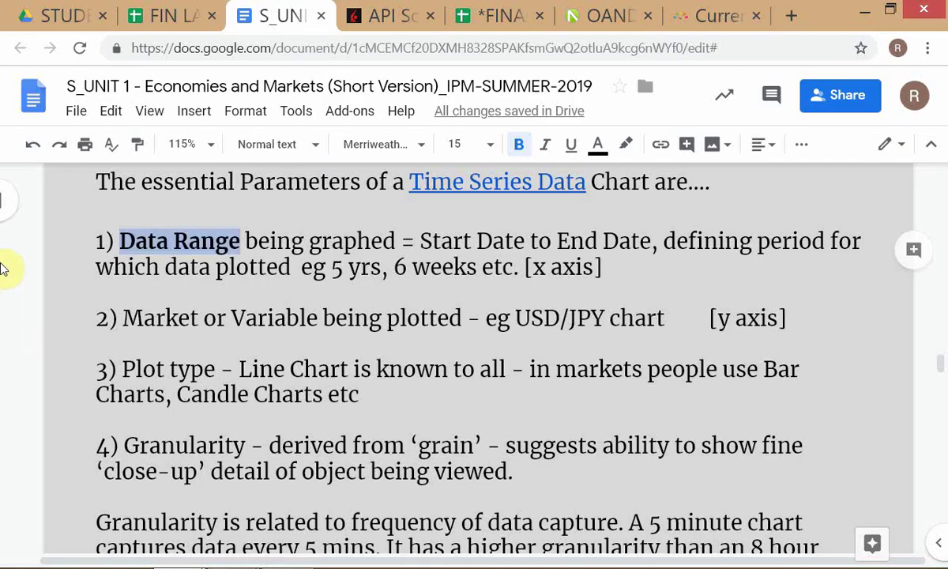
pyautogui.click(123, 316)
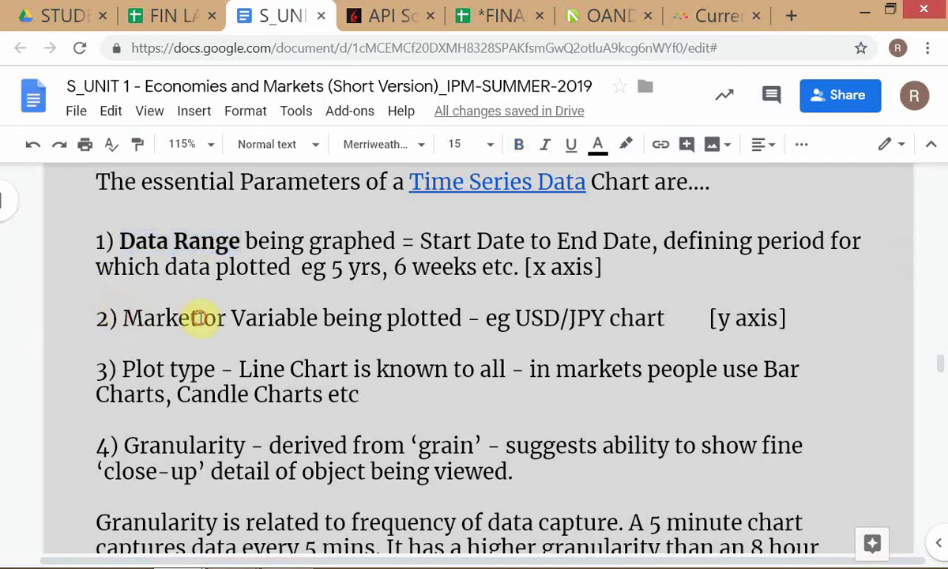
pyautogui.keyDown('shift'); pyautogui.click(201, 317); pyautogui.keyUp('shift')
pyautogui.hotkey('ctrl', 'b')
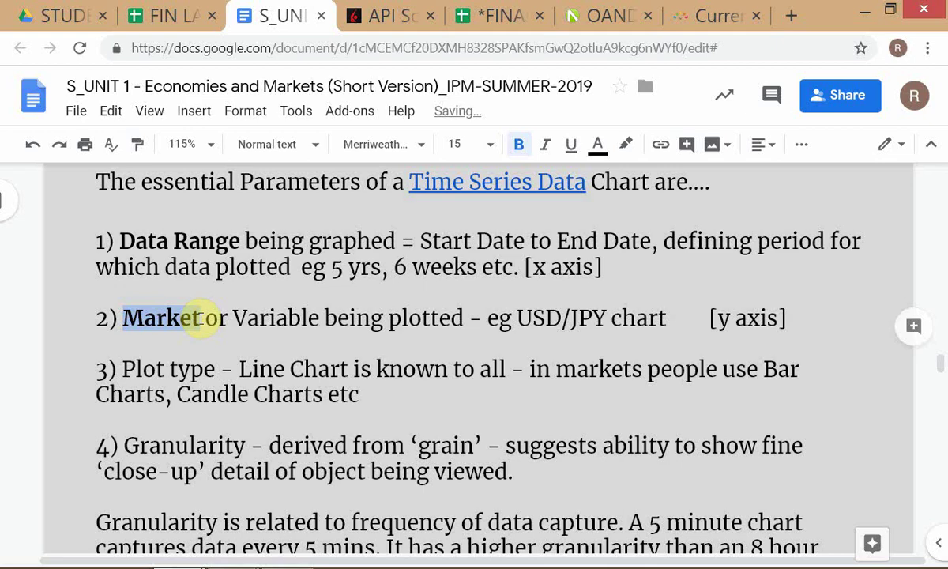
# - Compare the plot type note with the TCS chart on TradingView and a closer view of Interactive Brokers' daily candles
pyautogui.hotkey('alt', 'Tab')
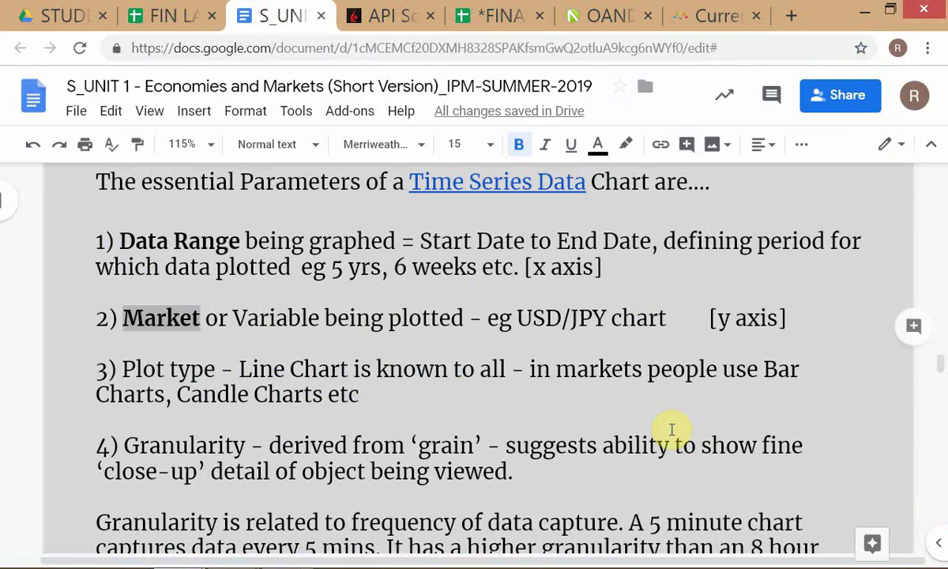
pyautogui.hotkey('alt', 'Tab')
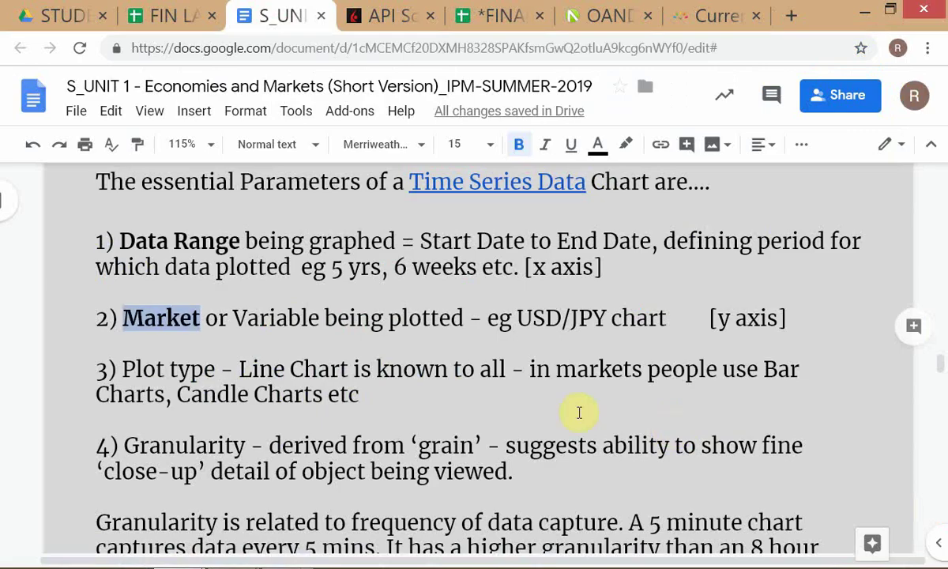
pyautogui.click(125, 373)
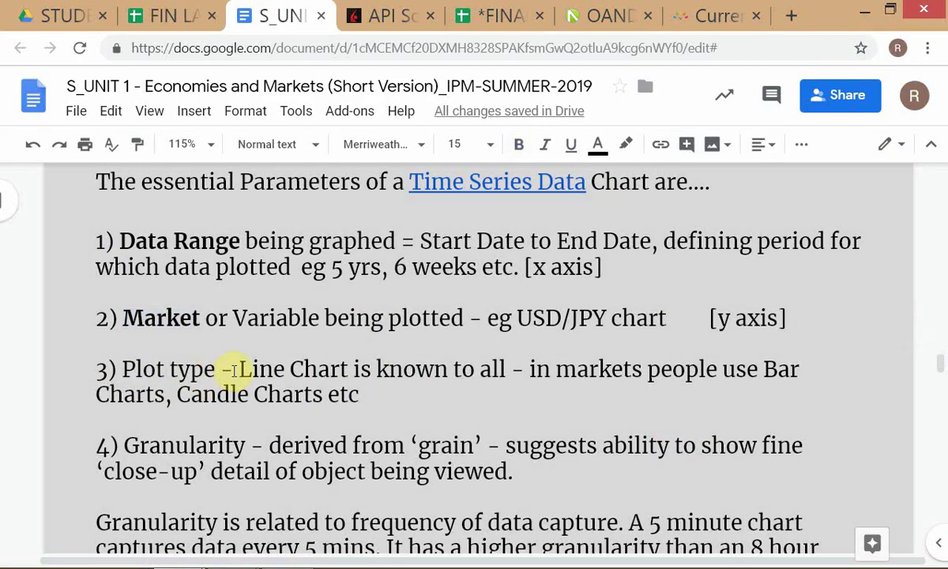
pyautogui.hotkey('alt', 'Tab')
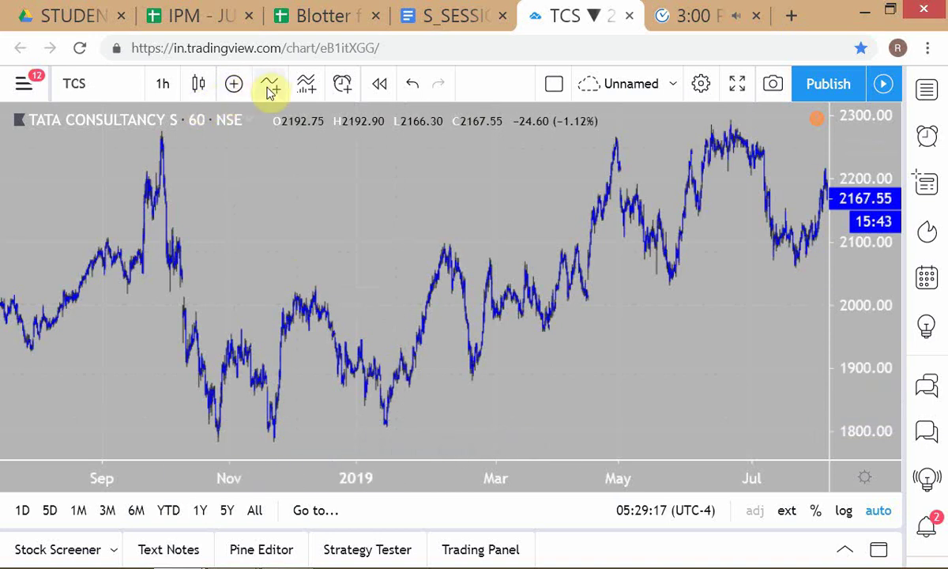
pyautogui.hotkey('alt', 'Tab')
pyautogui.hotkey('alt', 'Tab')
pyautogui.hotkey('alt', 'Tab')
pyautogui.hotkey('alt', 'Tab')
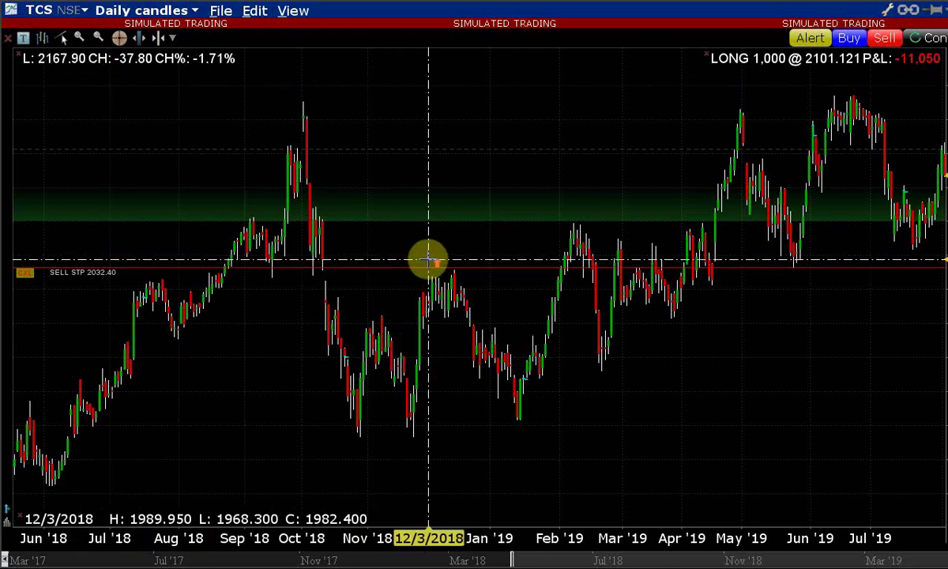
pyautogui.scroll(3, 428, 258)
pyautogui.scroll(3, 428, 259)
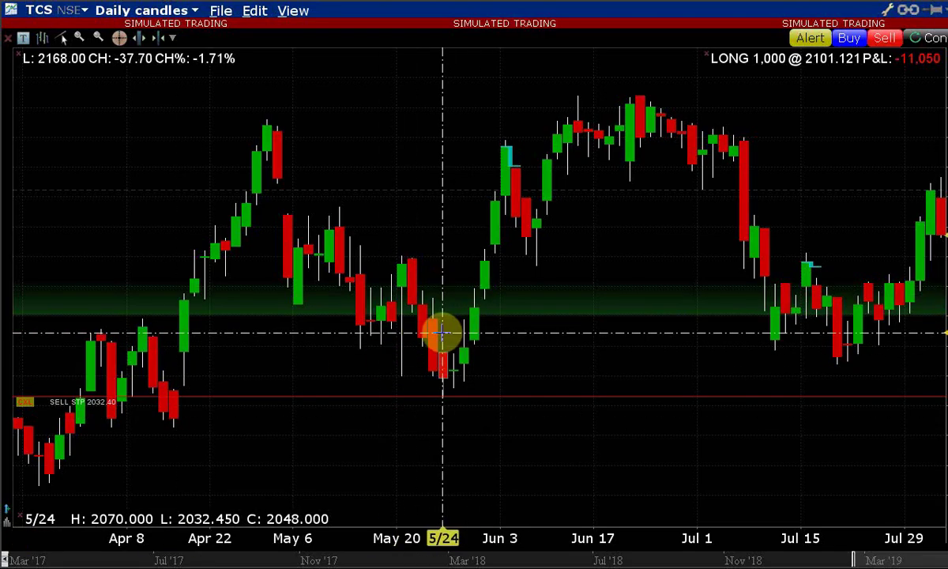
pyautogui.hotkey('alt', 'Tab')
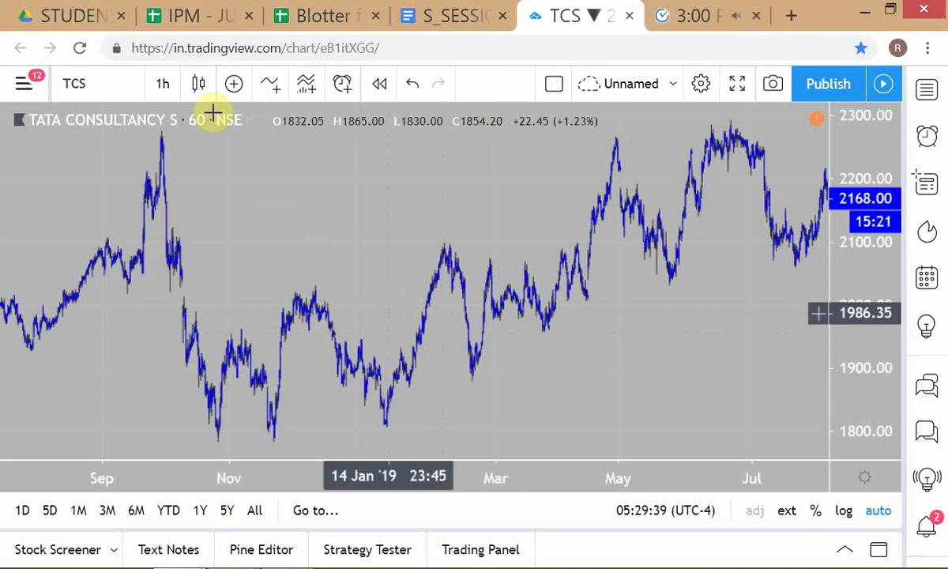
# - Set the TCS chart's plot type to Line on TradingView and compare it with Interactive Brokers' daily candles and positions
pyautogui.click(198, 84)
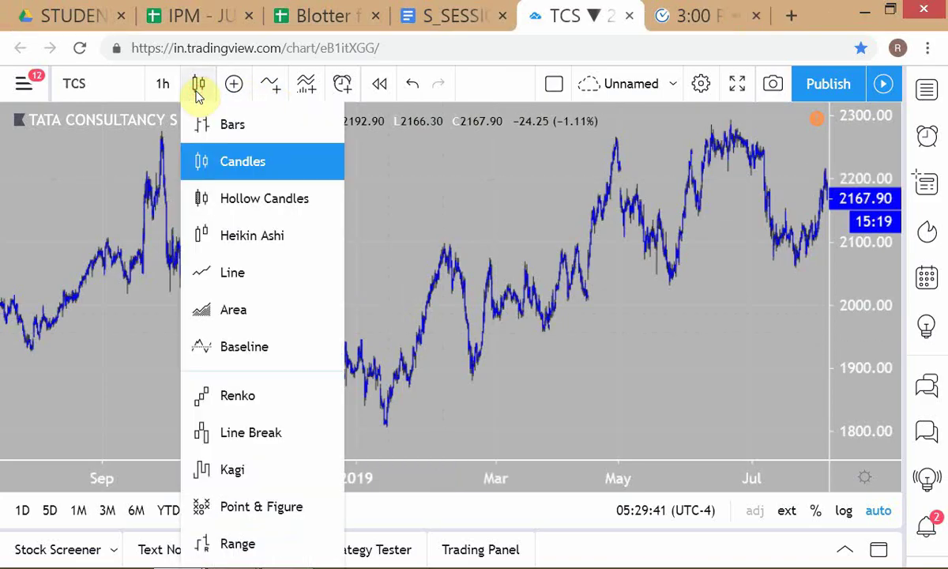
pyautogui.click(227, 270)
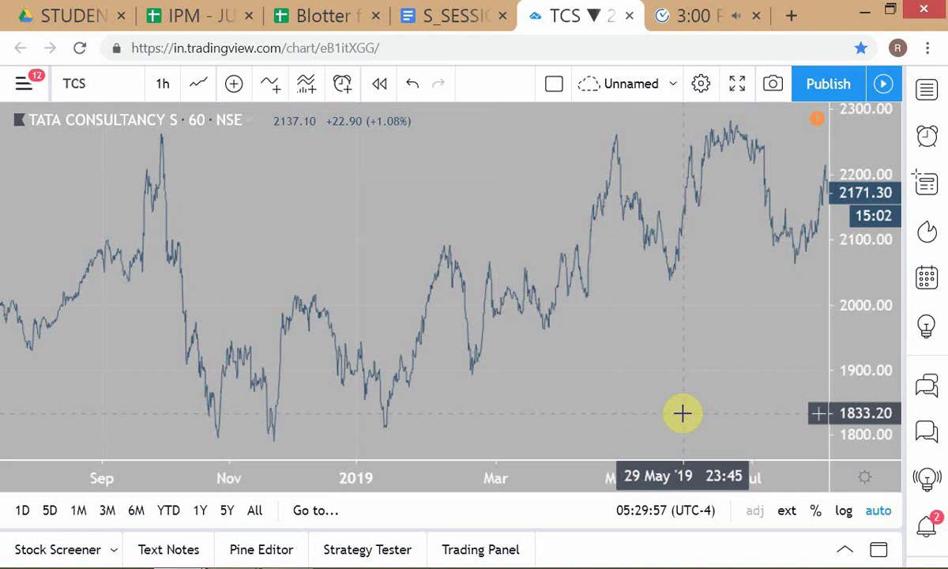
pyautogui.hotkey('alt', 'Tab')
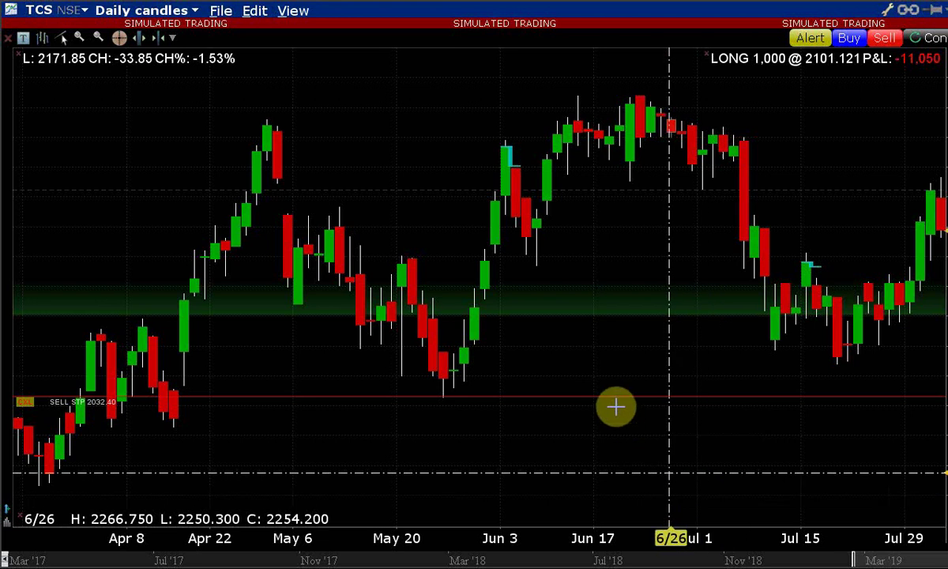
pyautogui.hotkey('alt', 'Tab')
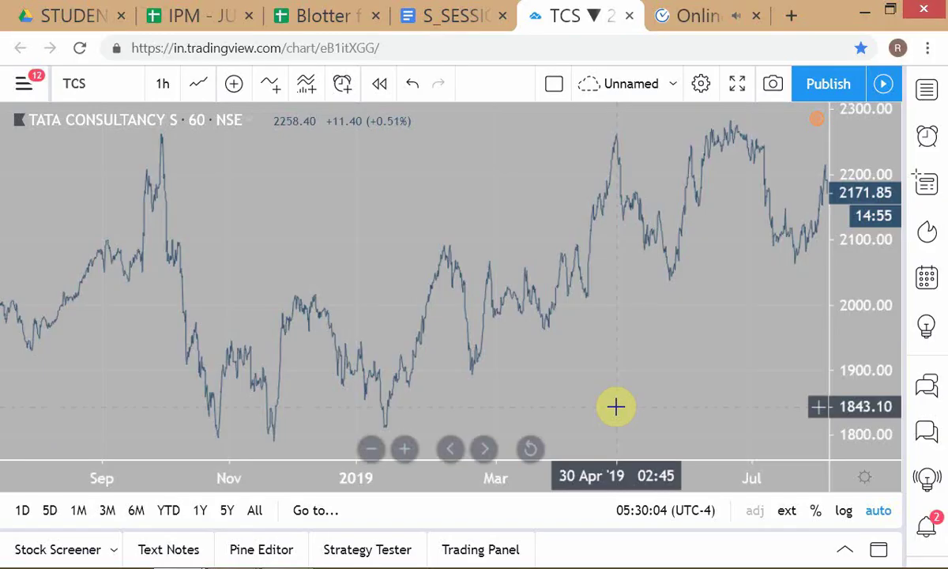
pyautogui.hotkey('alt', 'Tab')
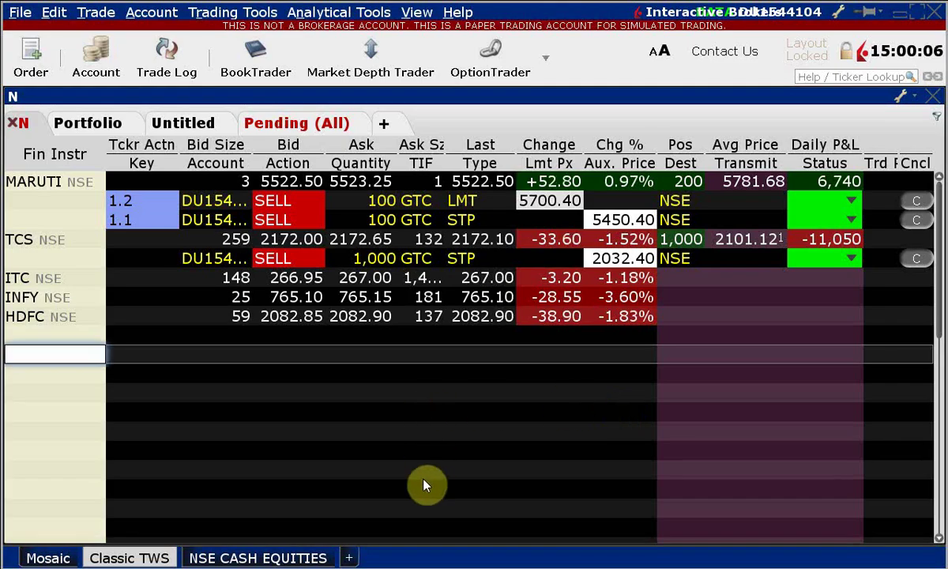
pyautogui.hotkey('alt', 'Tab')
pyautogui.hotkey('alt', 'Tab')
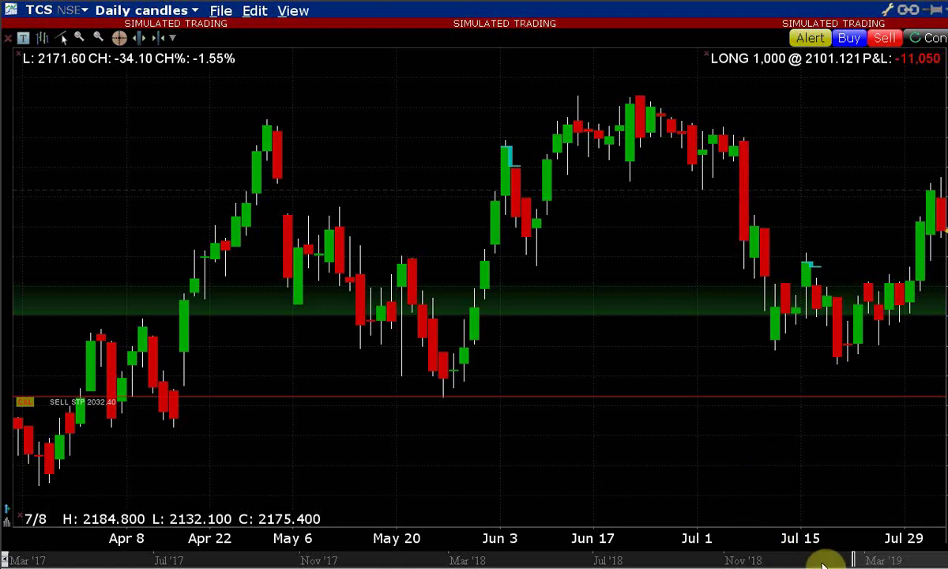
pyautogui.hotkey('alt', 'Tab')
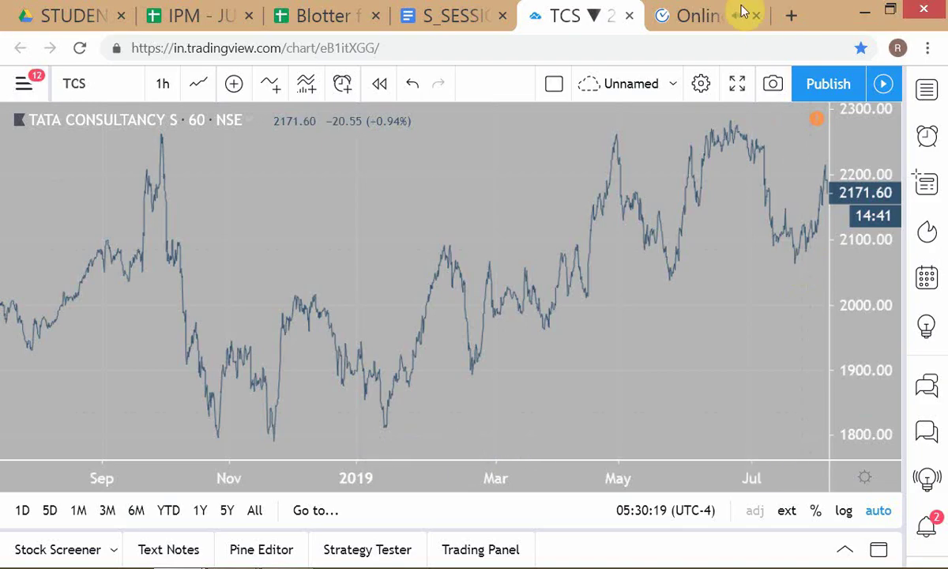
# - Dismiss the 3:00 PM alarm in vClock and close its page
pyautogui.click(707, 18)
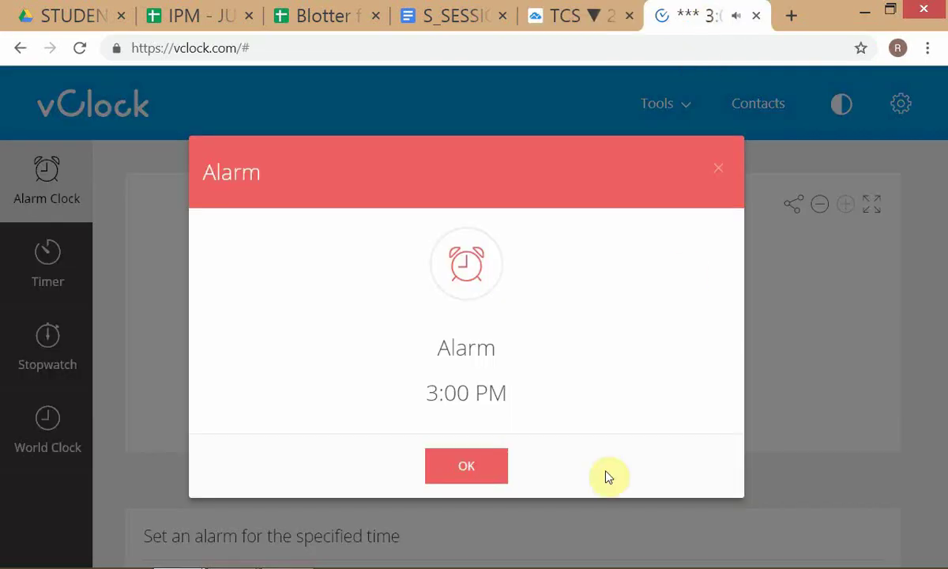
pyautogui.click(466, 470)
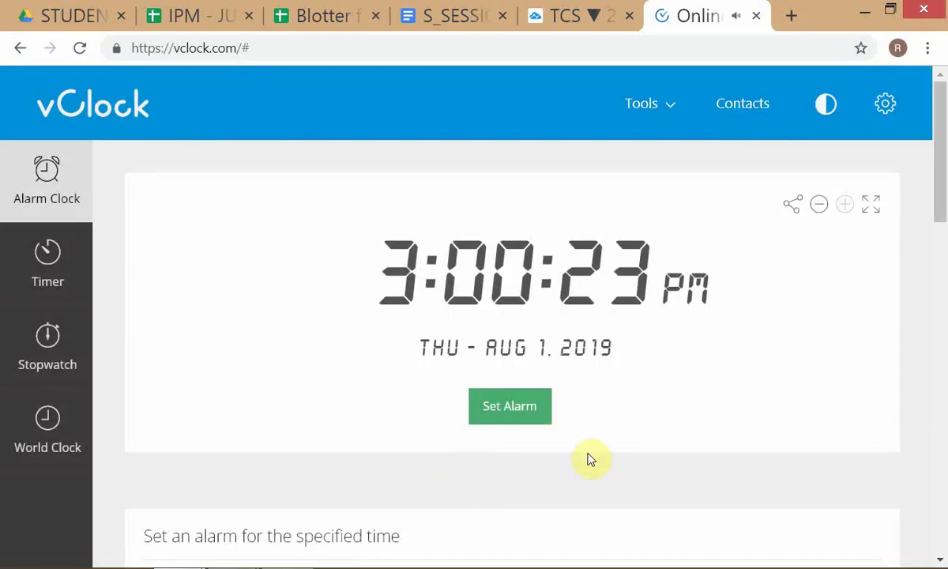
pyautogui.hotkey('ctrl', 'w')
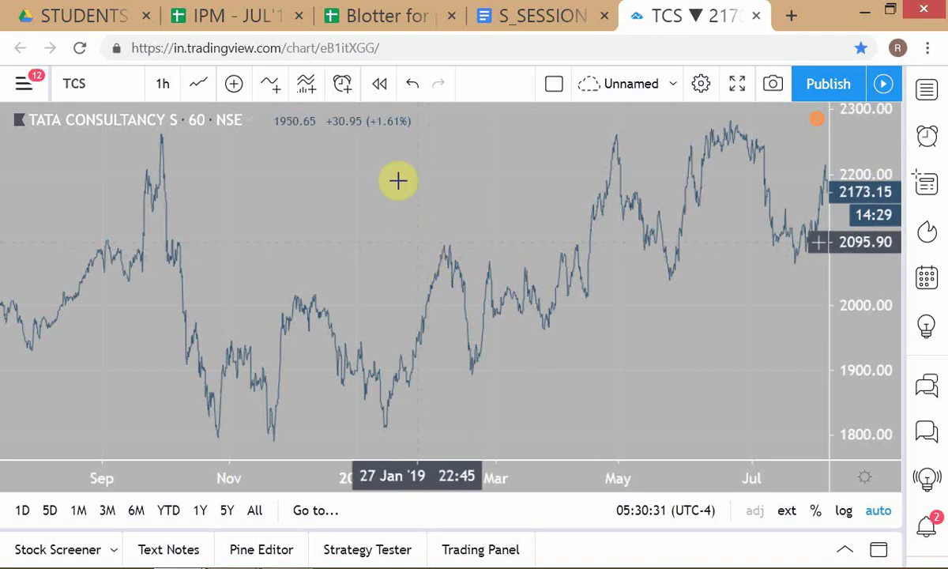
# - Set the TCS chart's plot type back to Candles
pyautogui.click(196, 86)
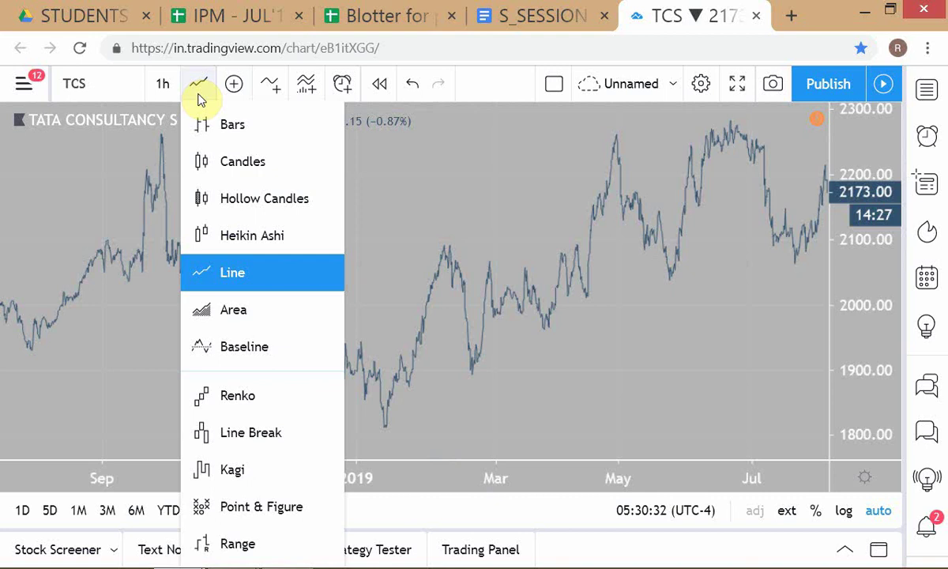
pyautogui.click(239, 166)
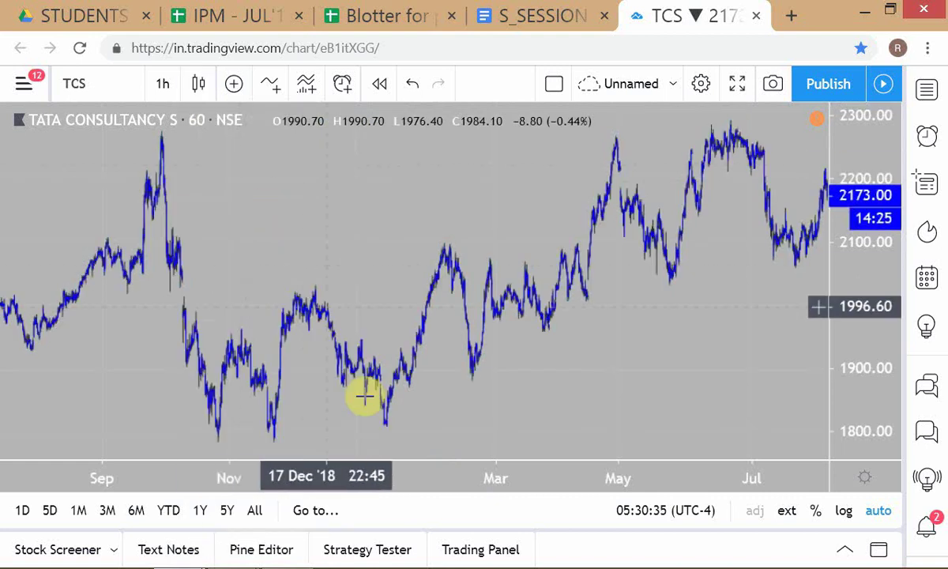
# - Switch from TradingView to the Interactive Brokers window
pyautogui.hotkey('alt', 'Tab')
pyautogui.hotkey('alt', 'Tab')
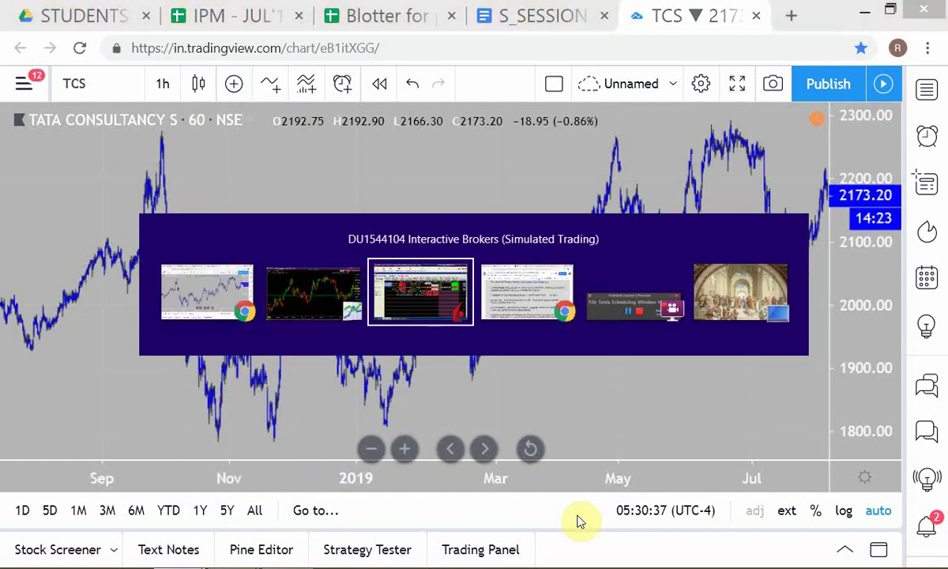